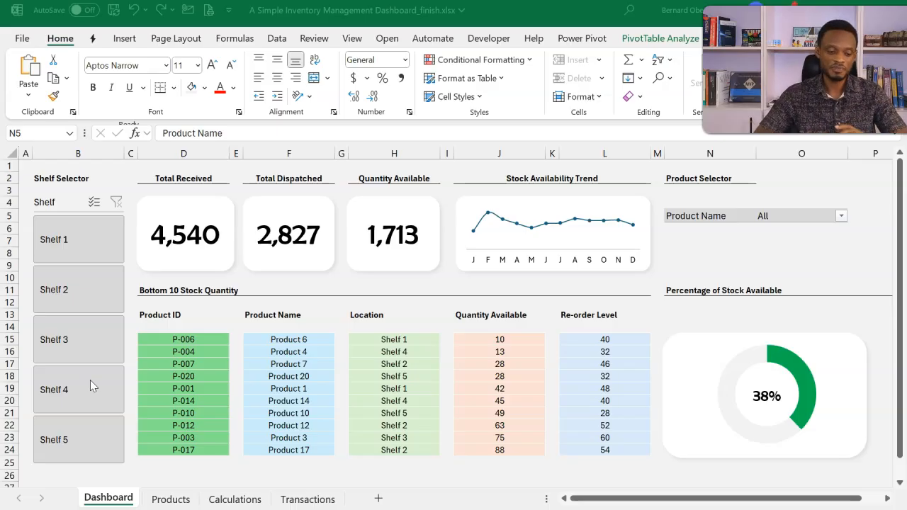
- Filter the dashboard by Shelf 1, Shelf 2, Shelf 3 and Shelf 4 in turn, and clear the shelf filter
click(82, 242)
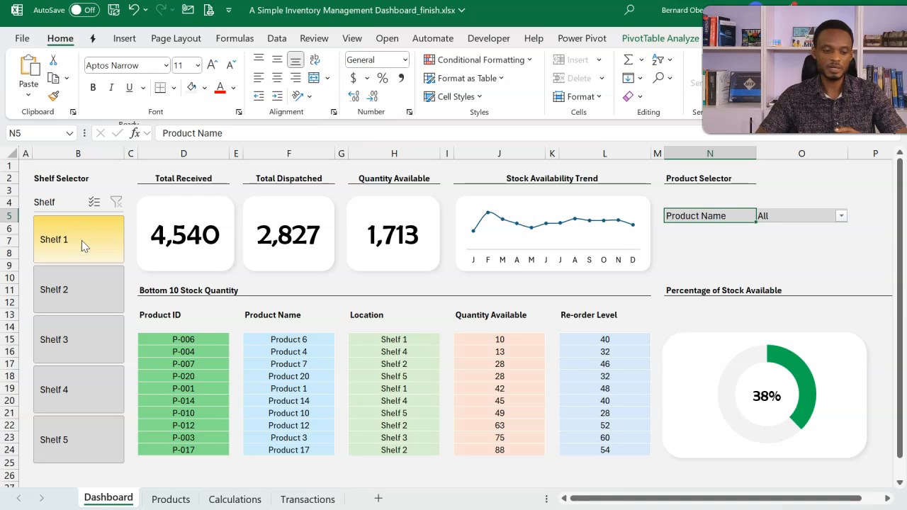
click(80, 290)
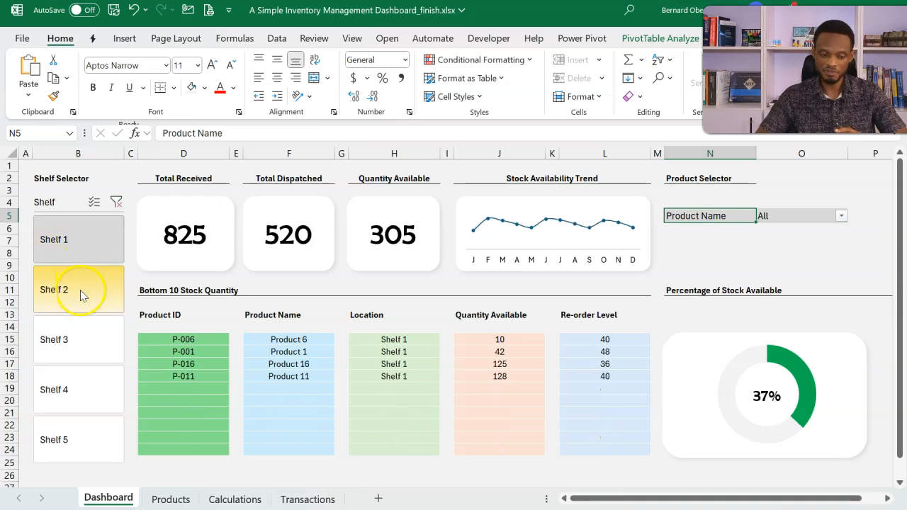
click(80, 341)
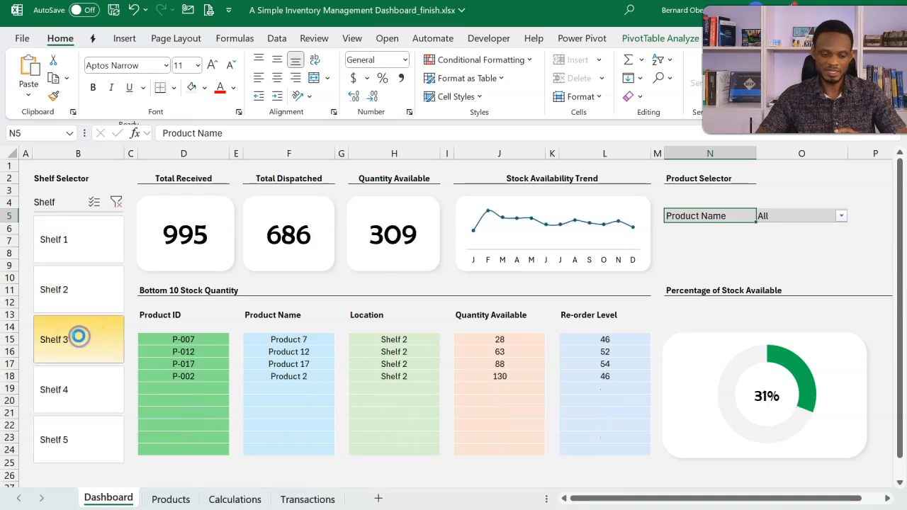
click(78, 389)
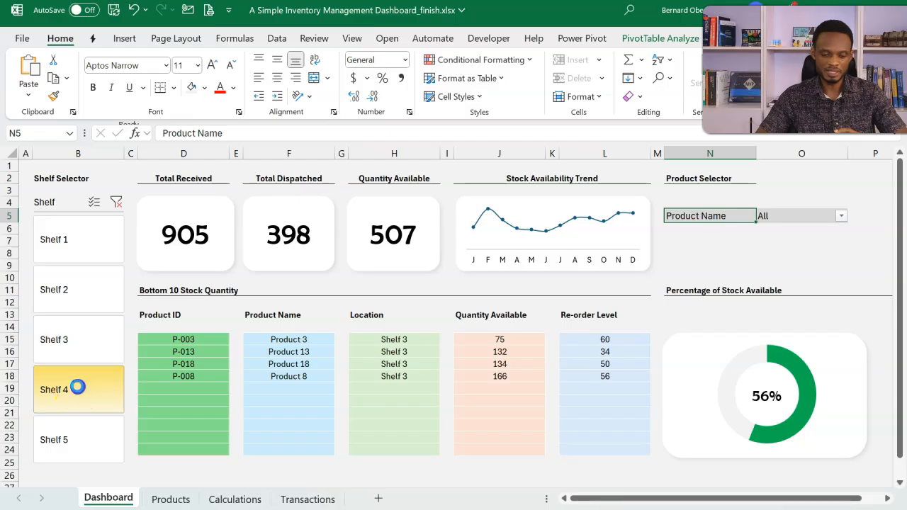
click(117, 203)
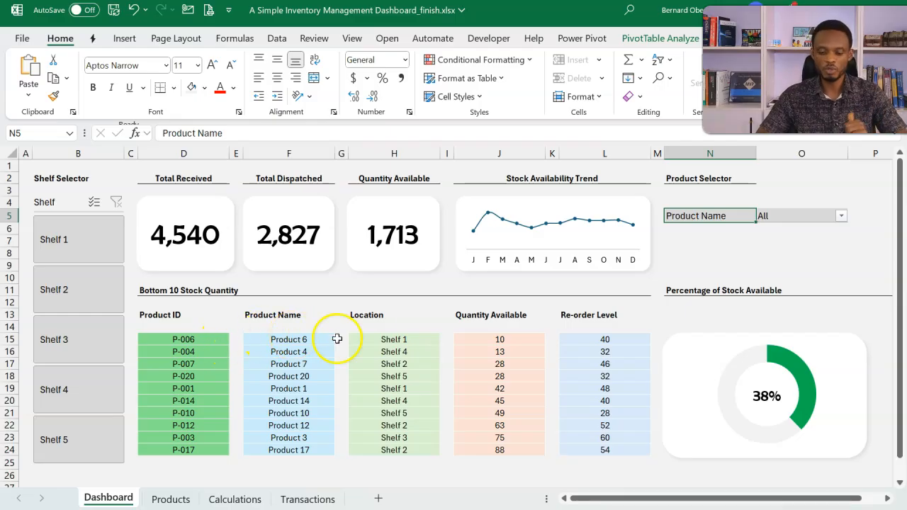
- Examine the Quantity Available and Re-order Level values in the Bottom 10 Stock Quantity list
click(489, 343)
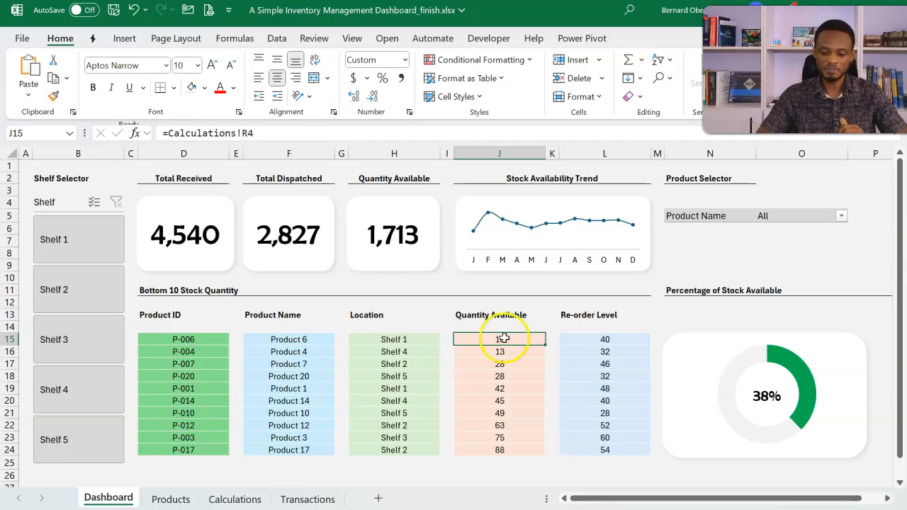
drag(505, 339, 503, 448)
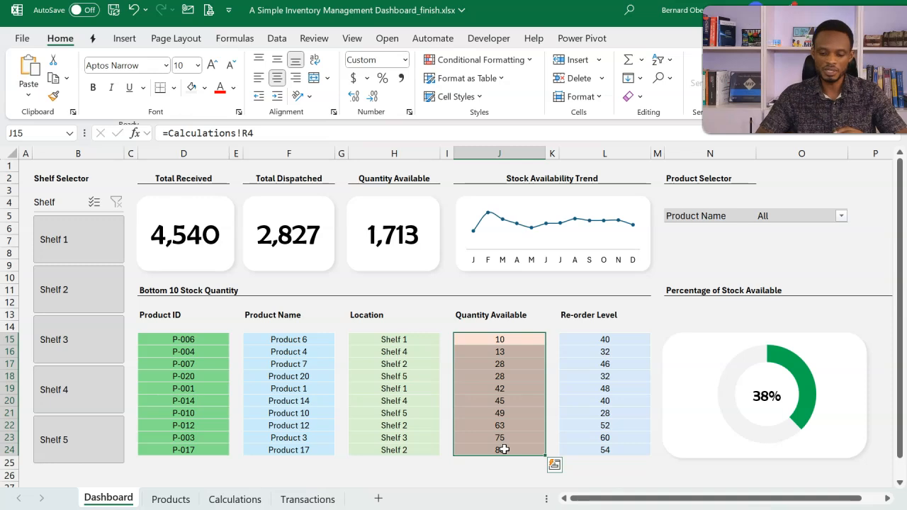
click(603, 339)
drag(602, 339, 599, 449)
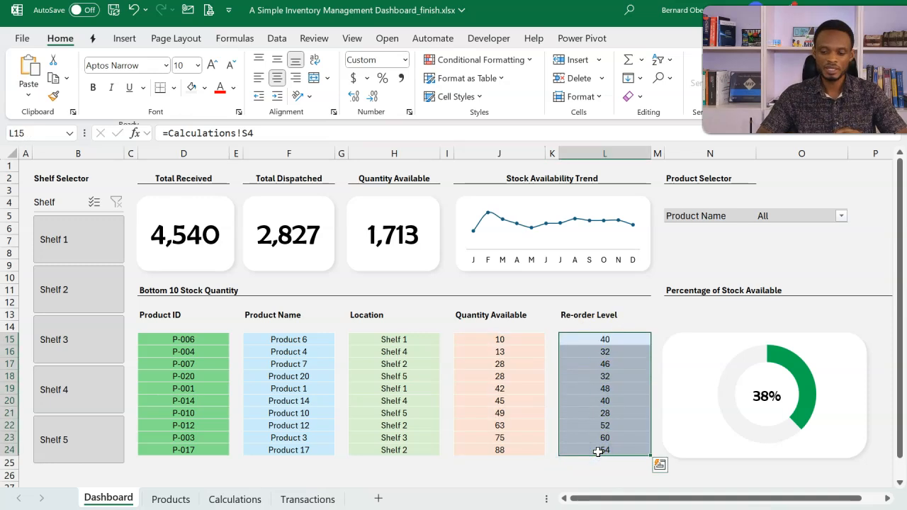
- Filter the dashboard to Product 1 only with the product selector and inspect the stock availability trend
click(779, 219)
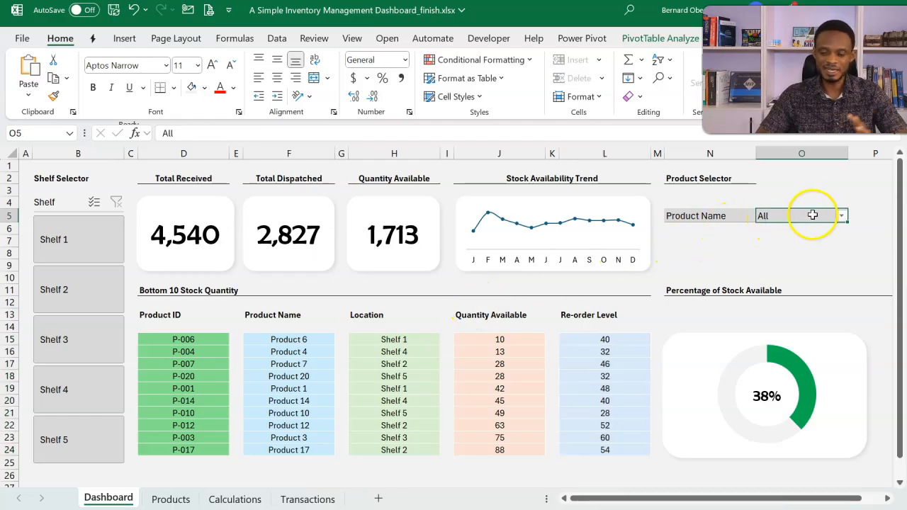
click(842, 216)
click(686, 252)
click(694, 253)
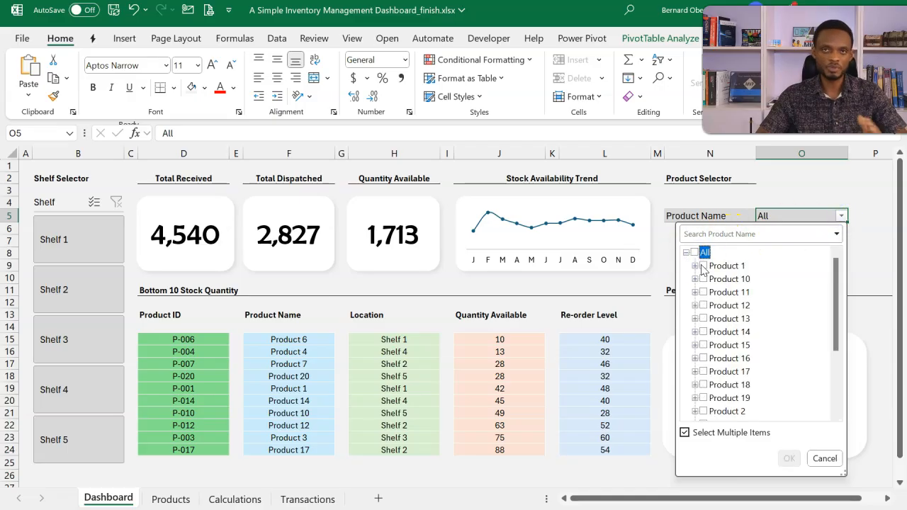
click(703, 265)
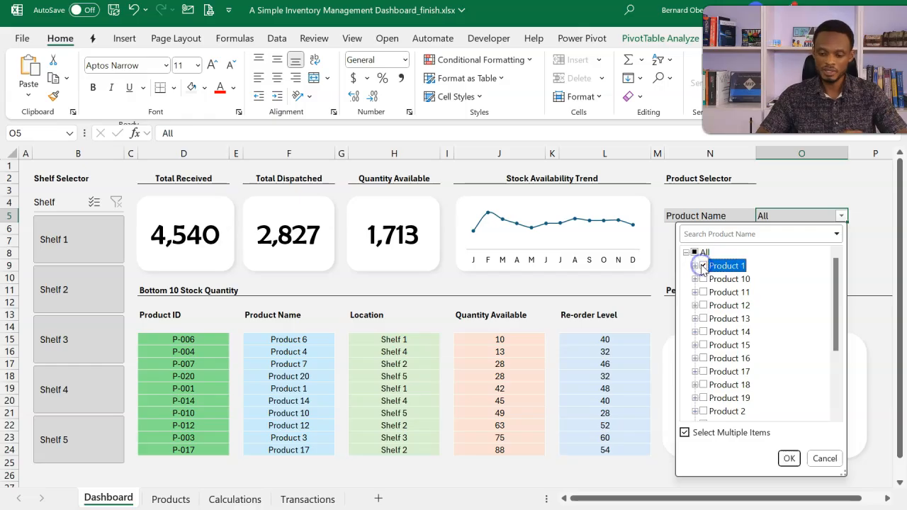
click(789, 458)
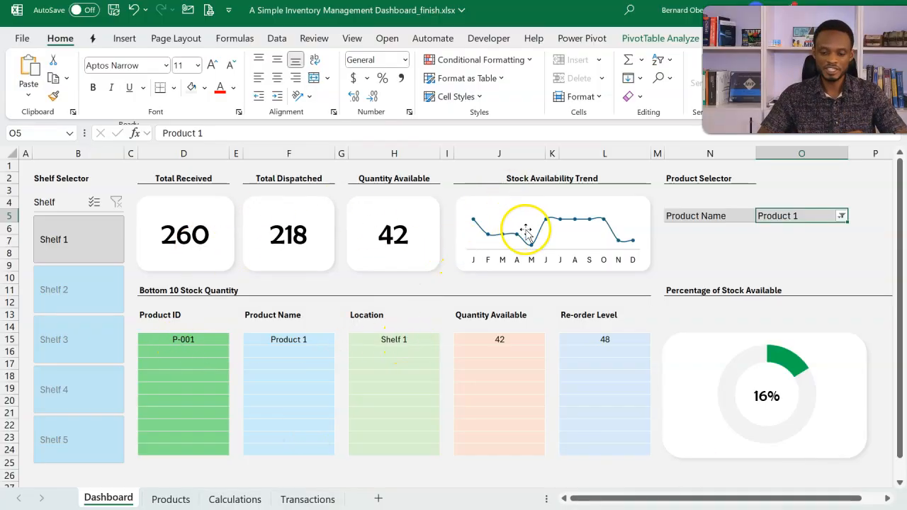
mouse_move(568, 221)
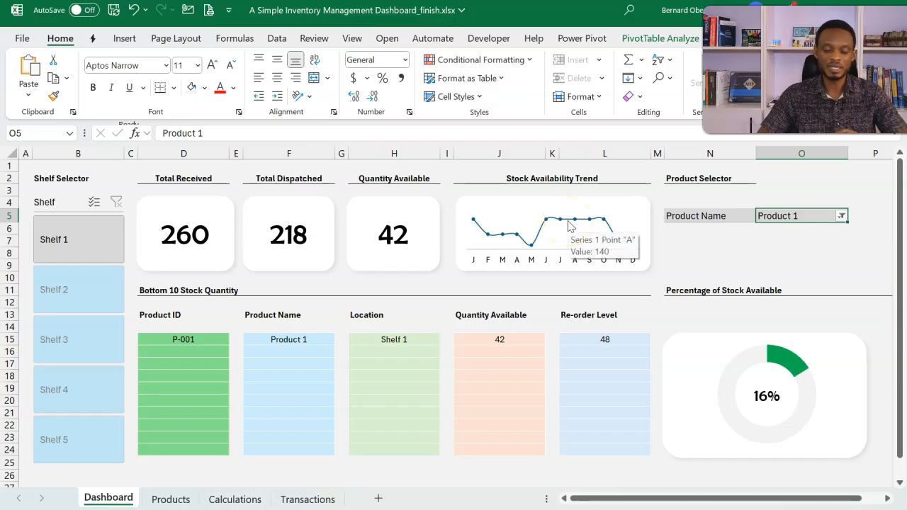
- Reset the product selector so that all products are included in the dashboard
click(841, 219)
click(693, 253)
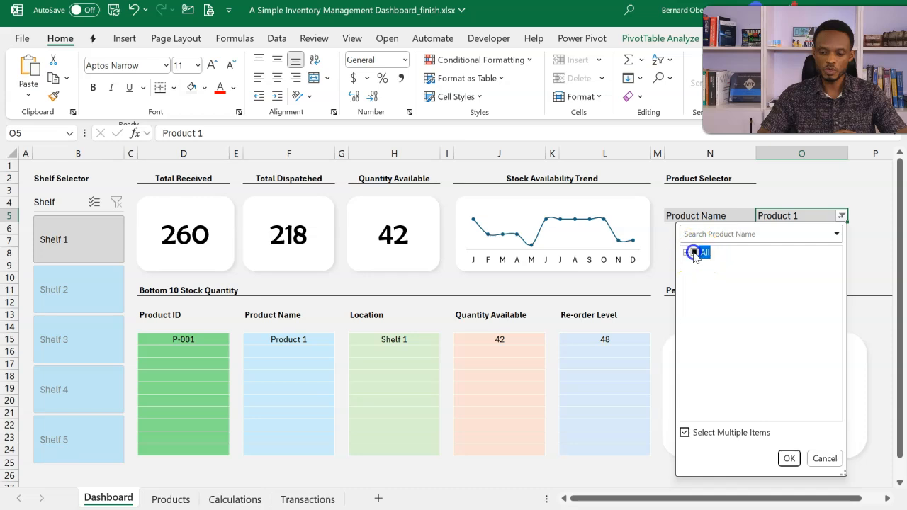
click(788, 458)
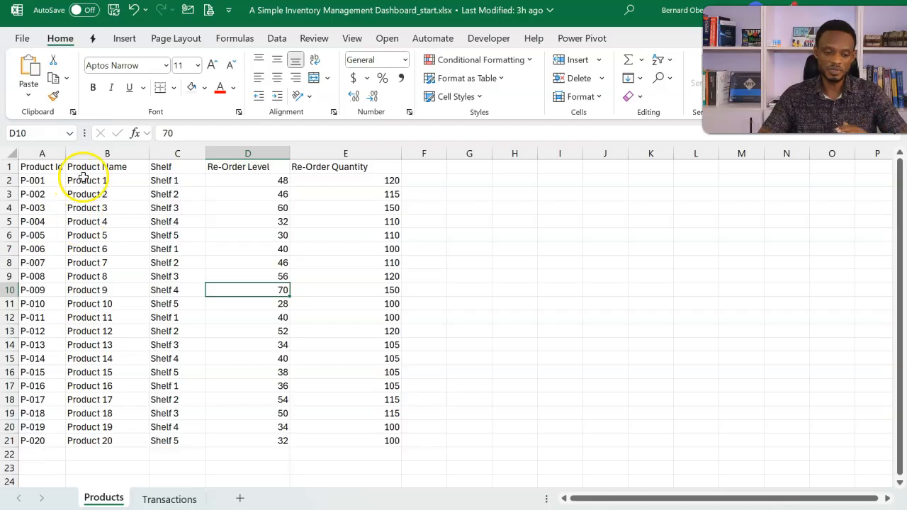
- Review the product records, product names and re-order quantities on the Products sheet of the start workbook
drag(44, 181, 375, 273)
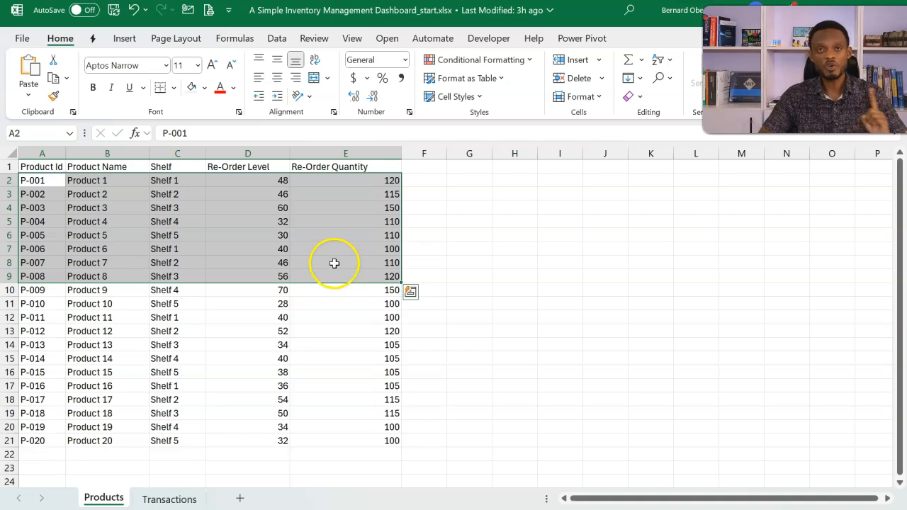
drag(125, 180, 119, 366)
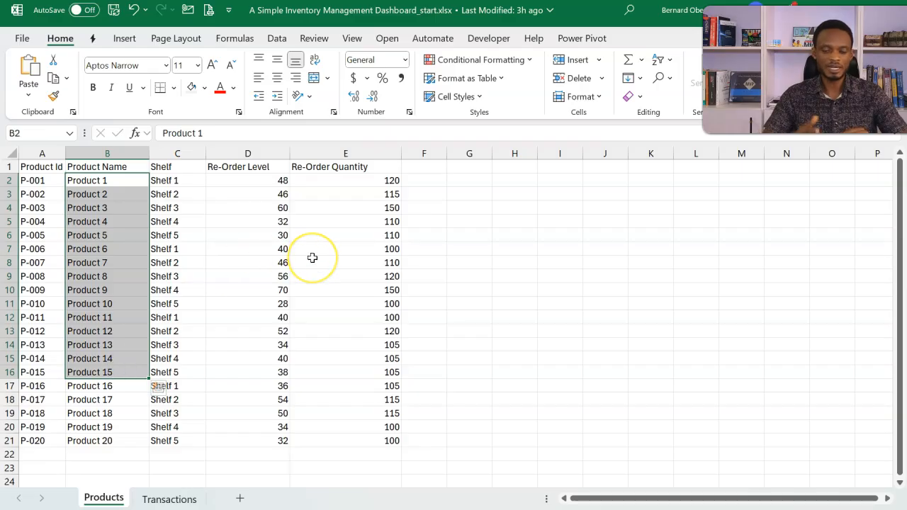
click(344, 176)
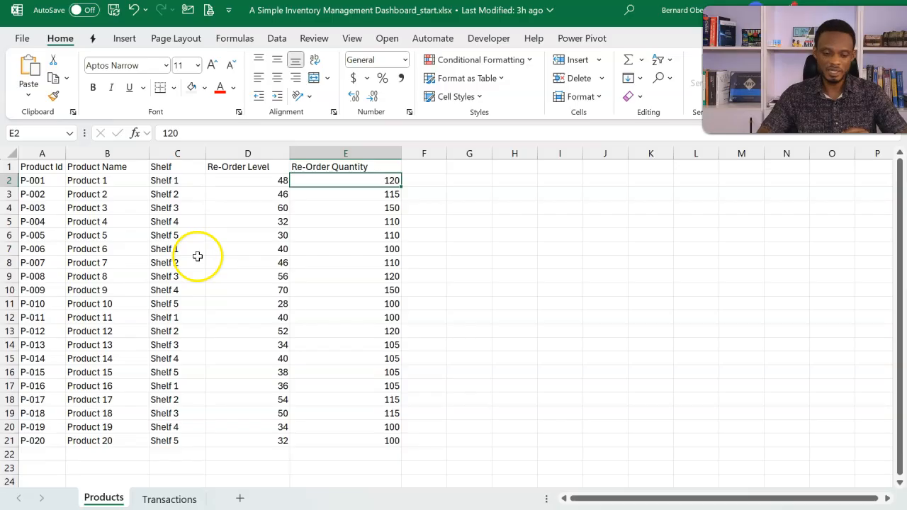
- Examine the Date, Product Id, Transaction Type and Quantity columns on the Transactions sheet
click(170, 498)
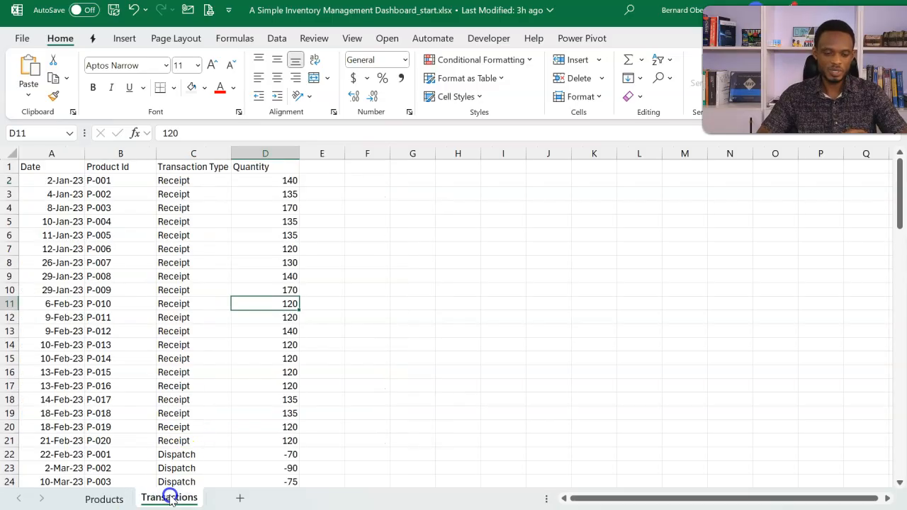
click(175, 263)
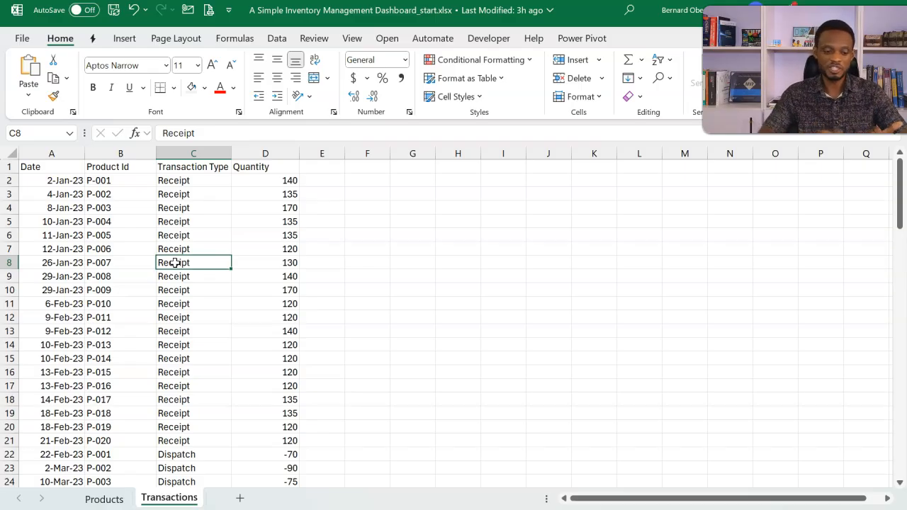
click(62, 193)
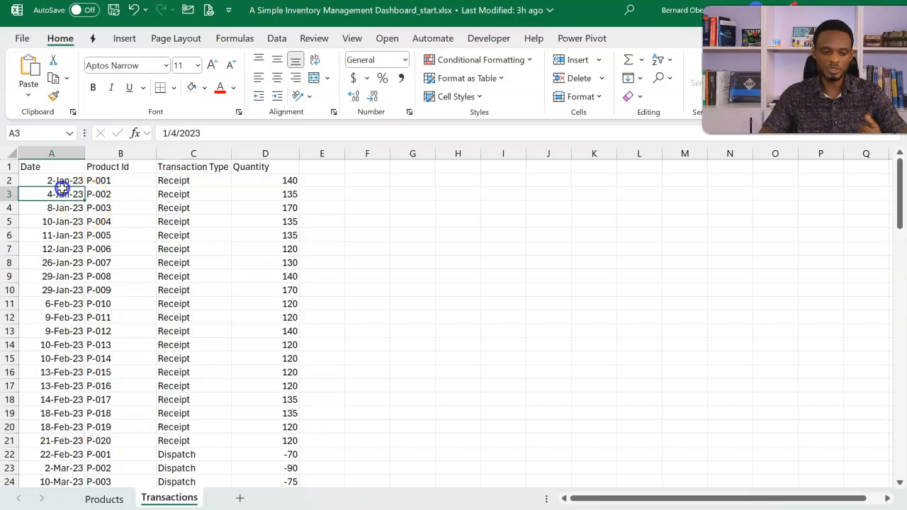
click(118, 169)
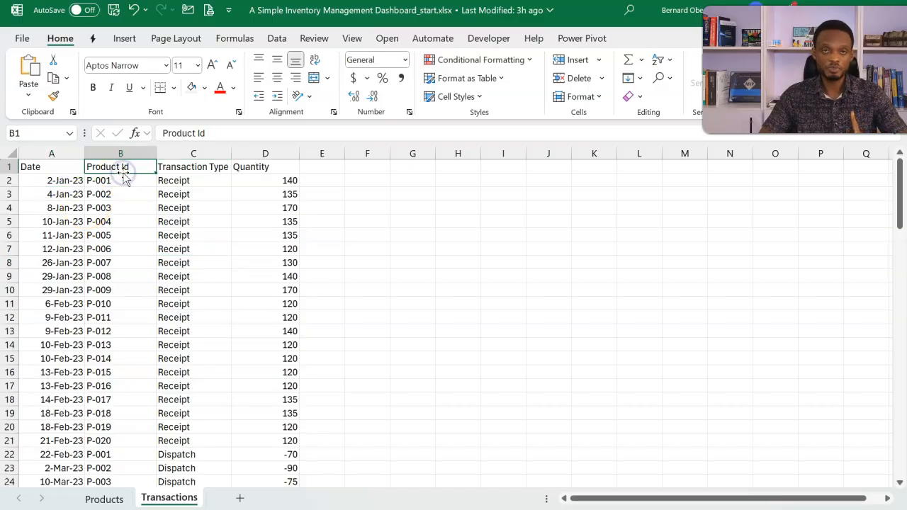
click(177, 193)
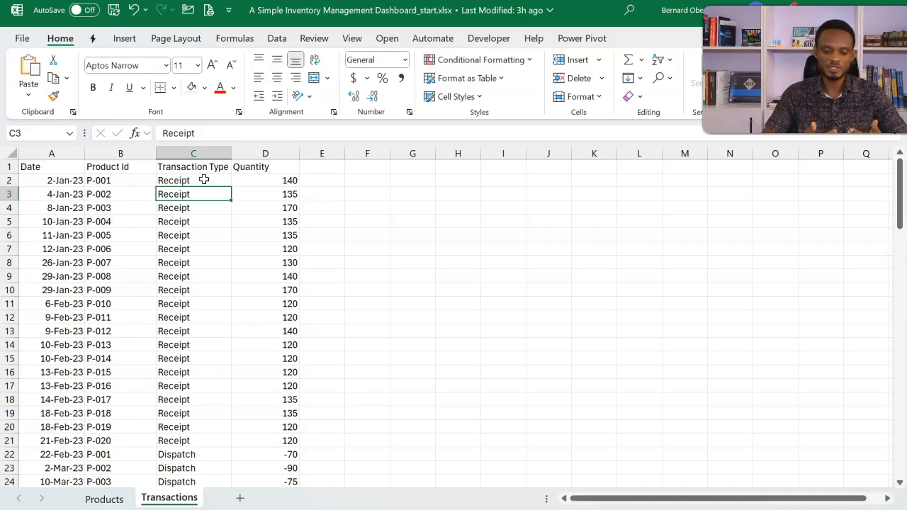
click(282, 179)
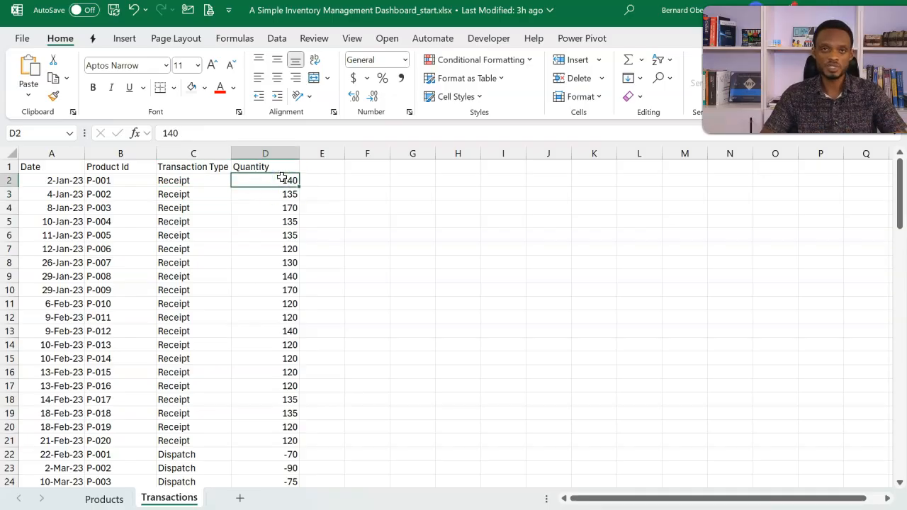
click(137, 210)
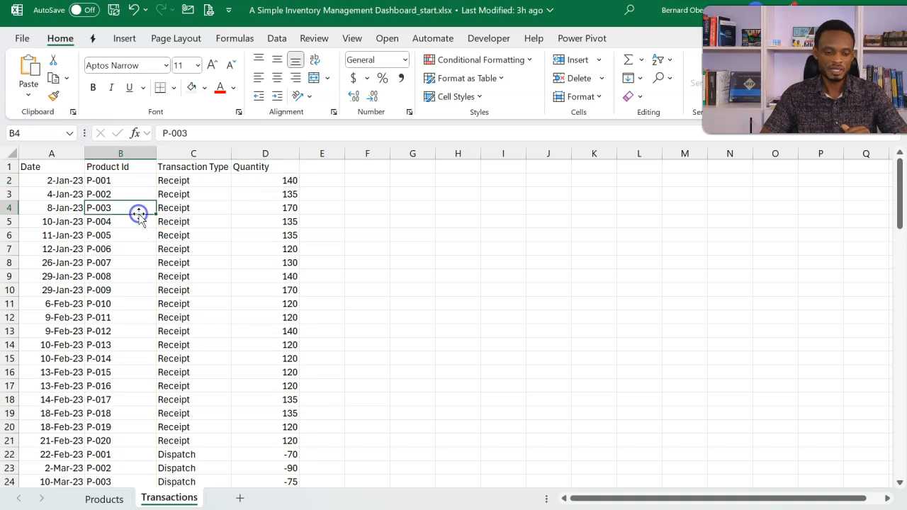
click(126, 148)
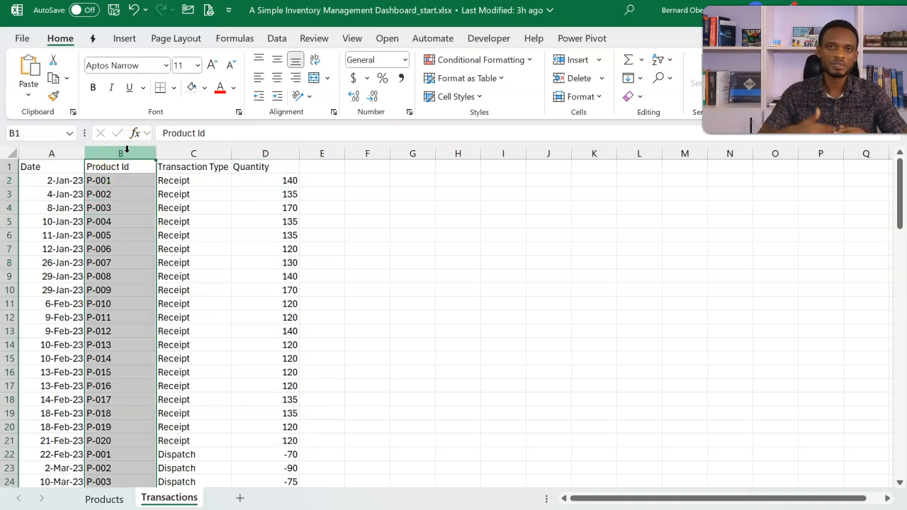
click(119, 181)
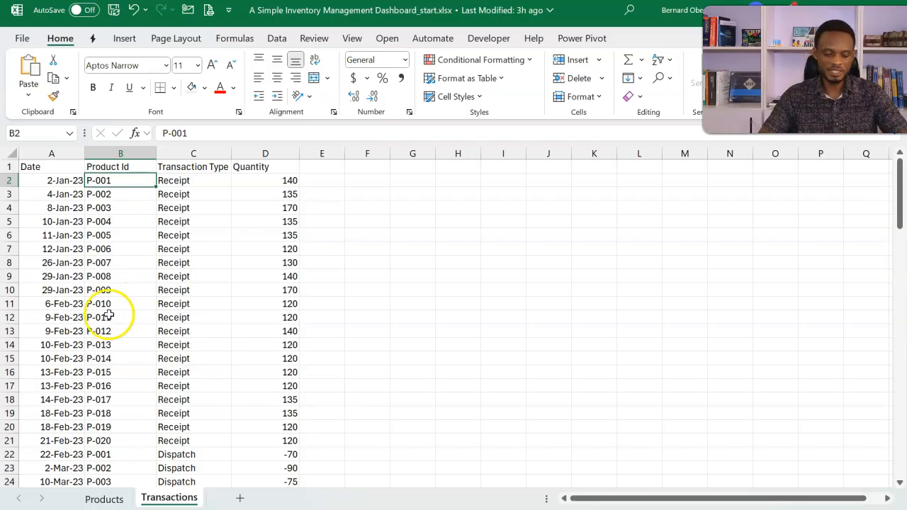
- Convert the data range A1:E21 on the Products sheet into a table with headers
click(123, 499)
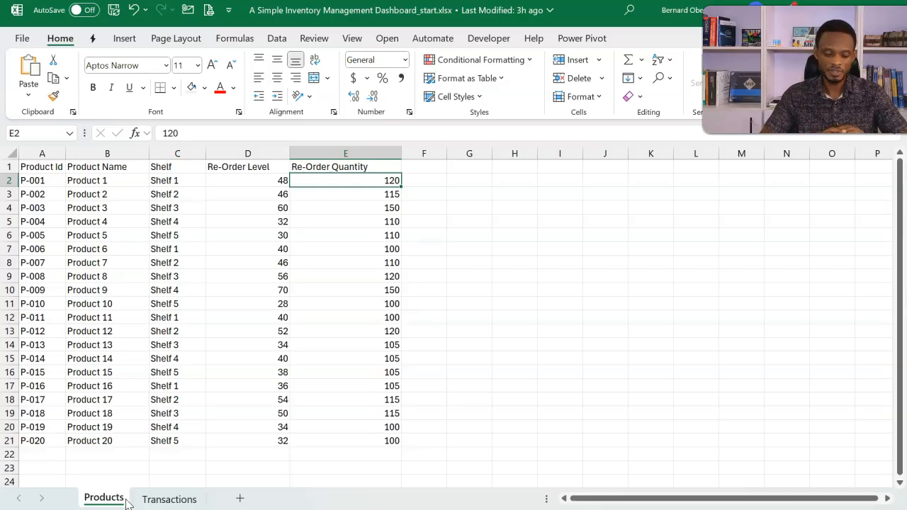
click(202, 302)
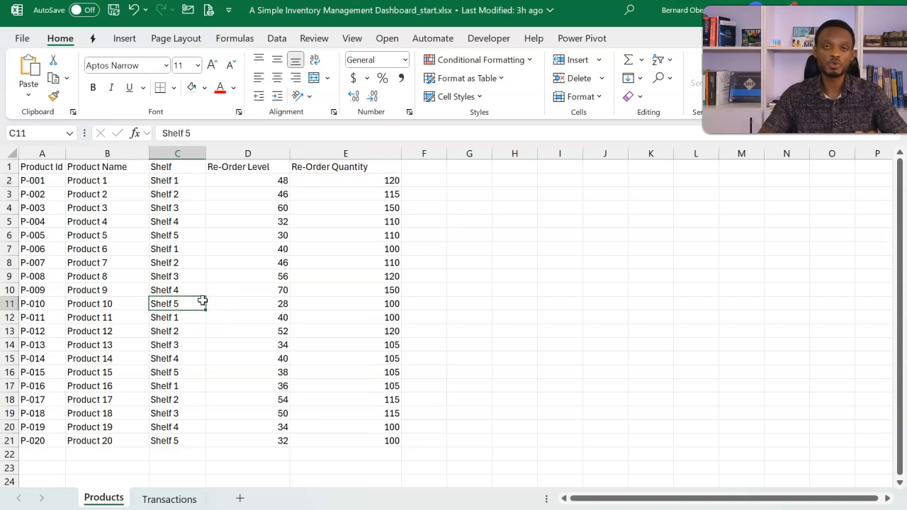
click(216, 209)
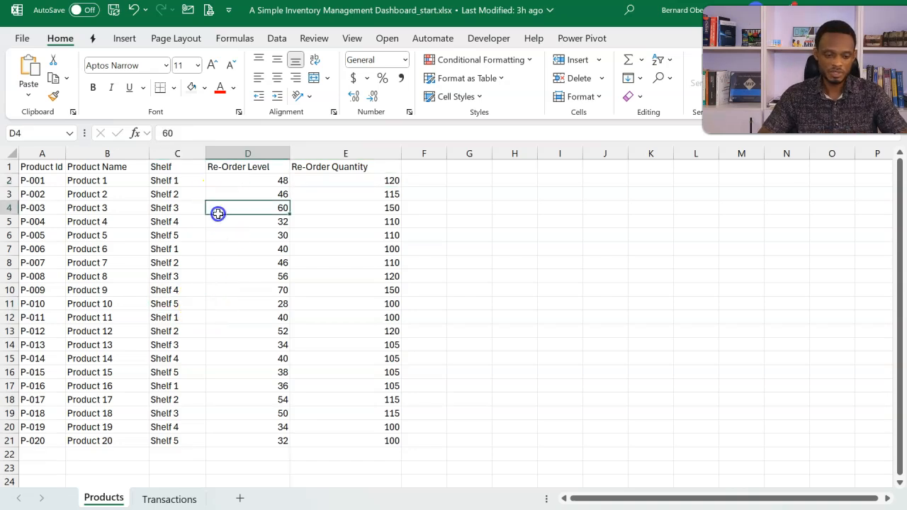
click(124, 38)
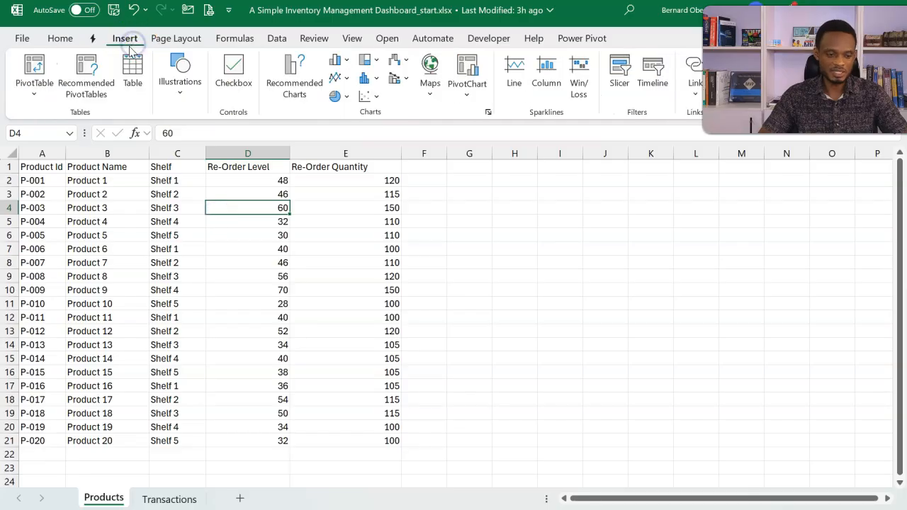
click(133, 67)
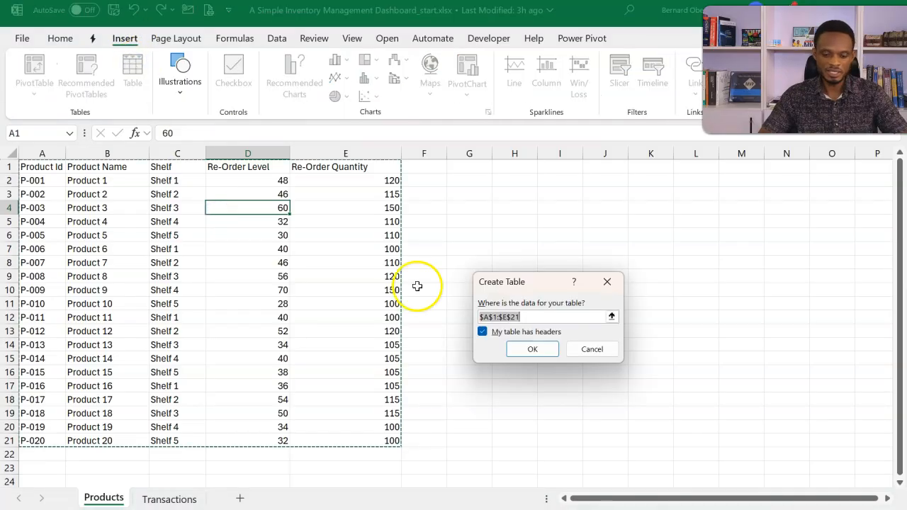
click(522, 351)
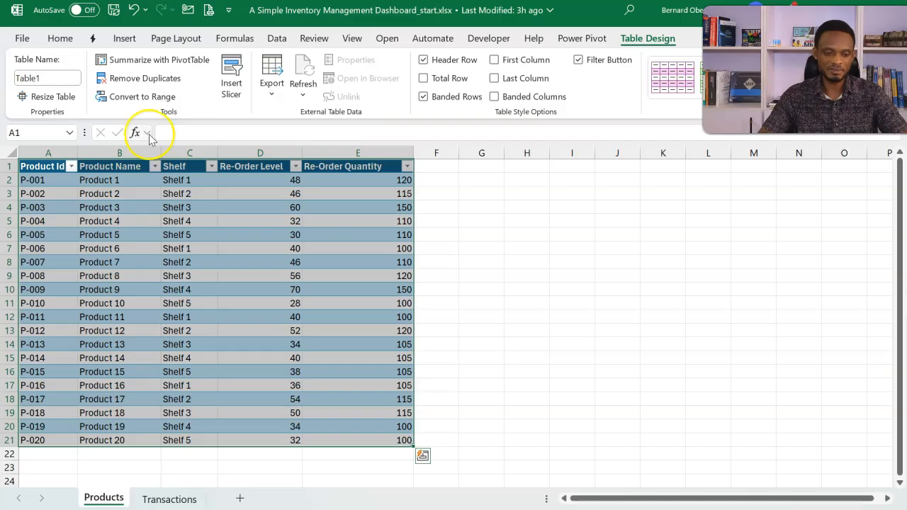
- Name the new table on the Products sheet "Products"
click(71, 78)
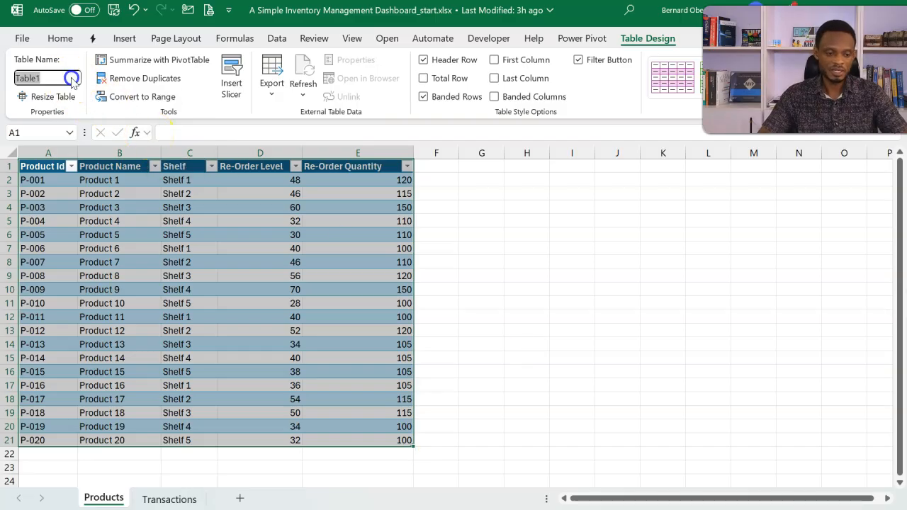
text(Products)
key(Return)
click(141, 234)
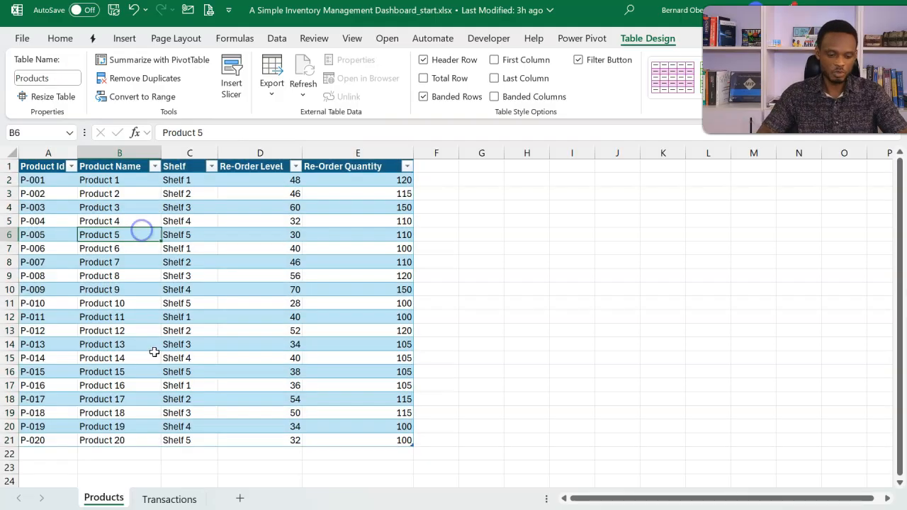
- Convert the data range A1:D103 on the Transactions sheet into a table with headers
click(157, 500)
click(171, 345)
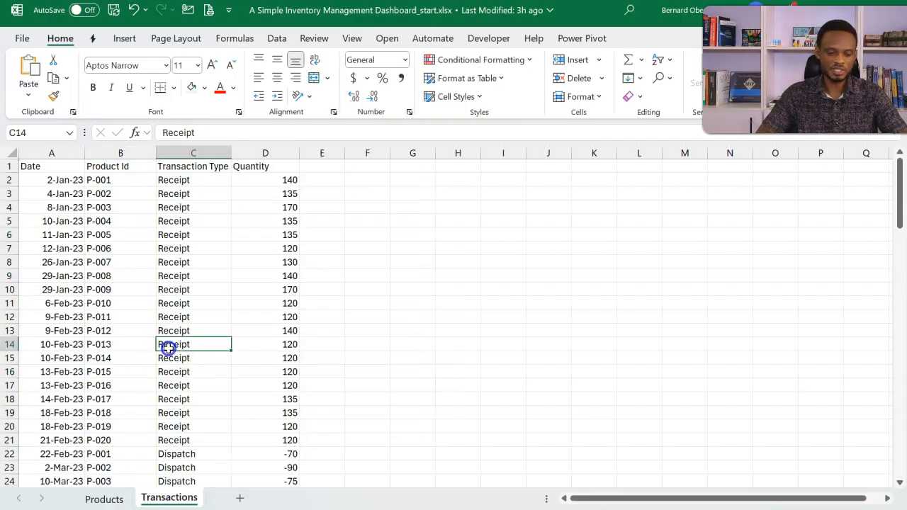
key(ctrl+t)
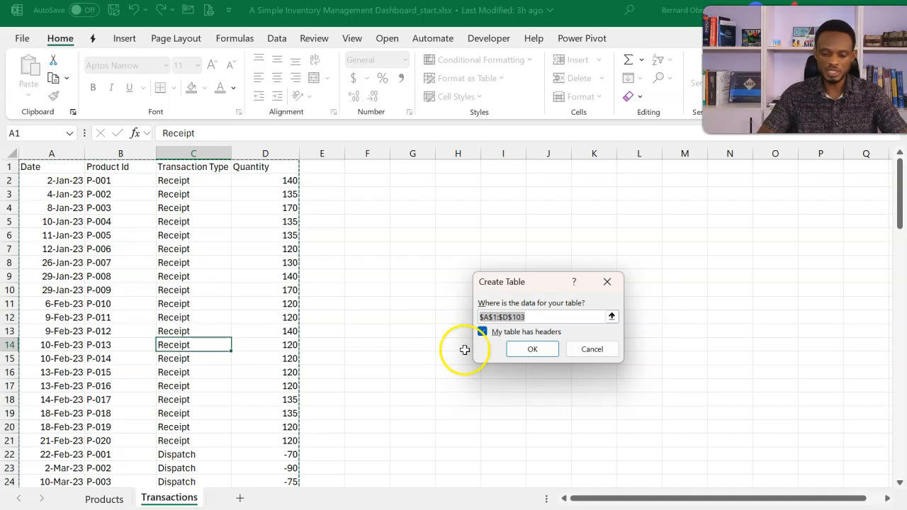
click(528, 348)
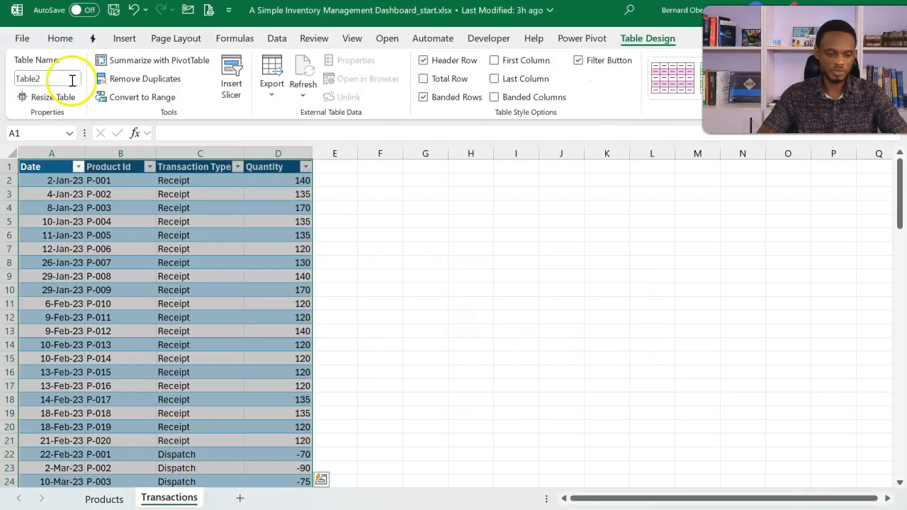
- Name the new table on the Transactions sheet "Transactions"
click(65, 76)
text(Transactions)
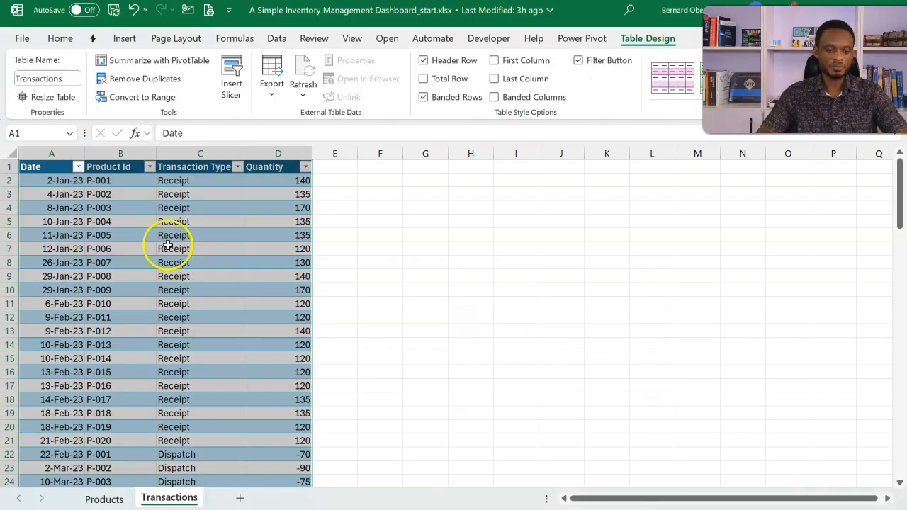
click(166, 246)
- Add the Products table to the Power Pivot data model and return to the worksheet
click(104, 496)
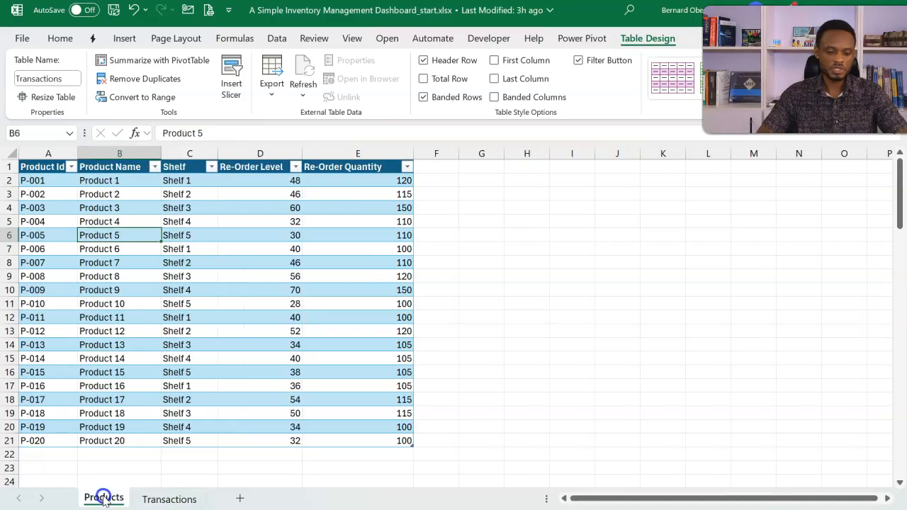
click(226, 361)
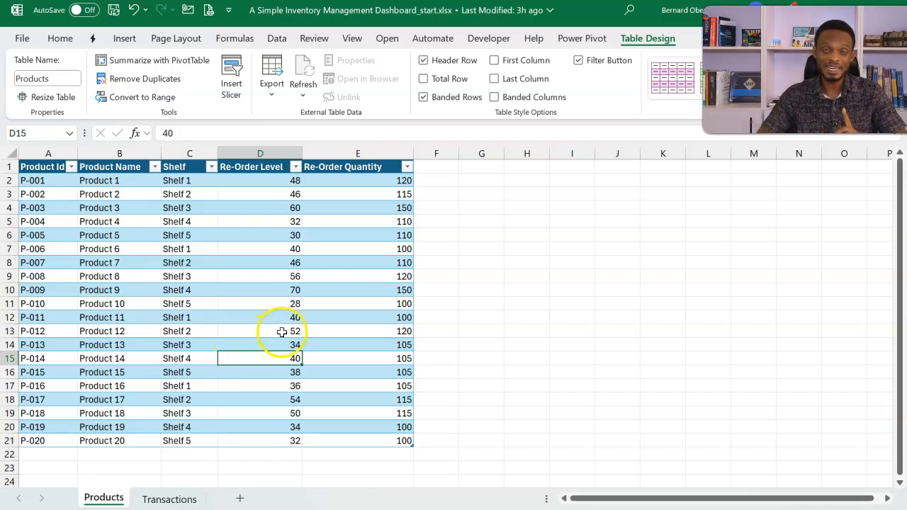
click(314, 300)
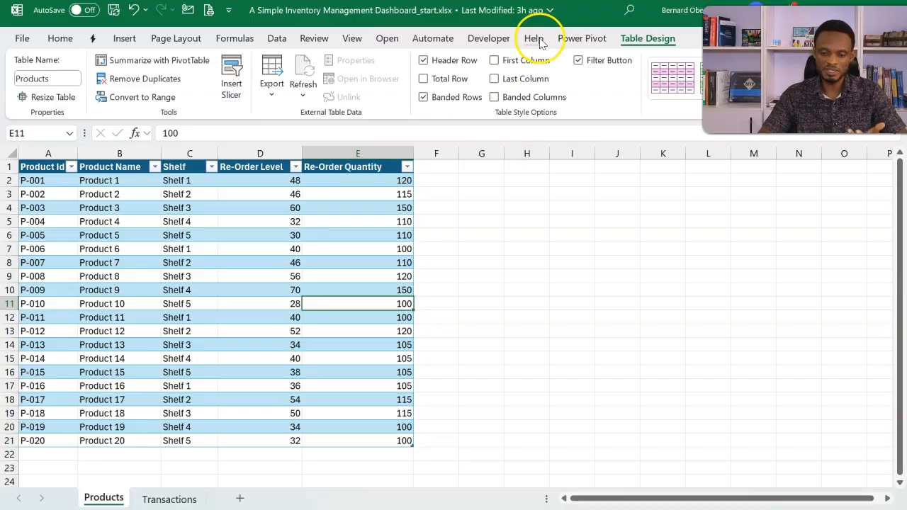
click(581, 39)
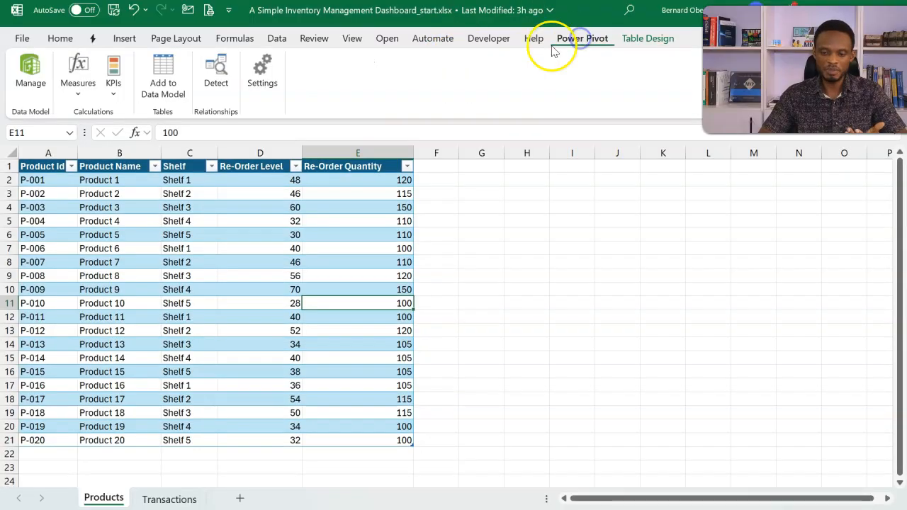
click(280, 42)
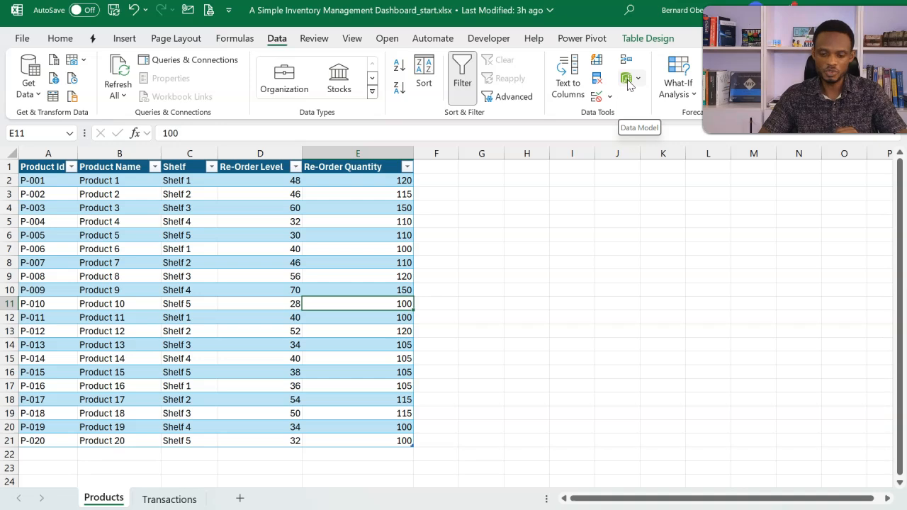
click(582, 41)
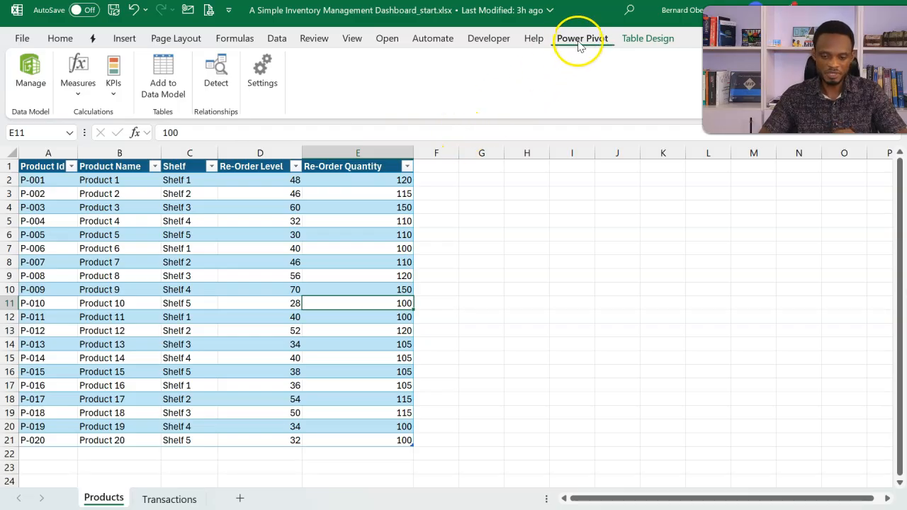
click(203, 292)
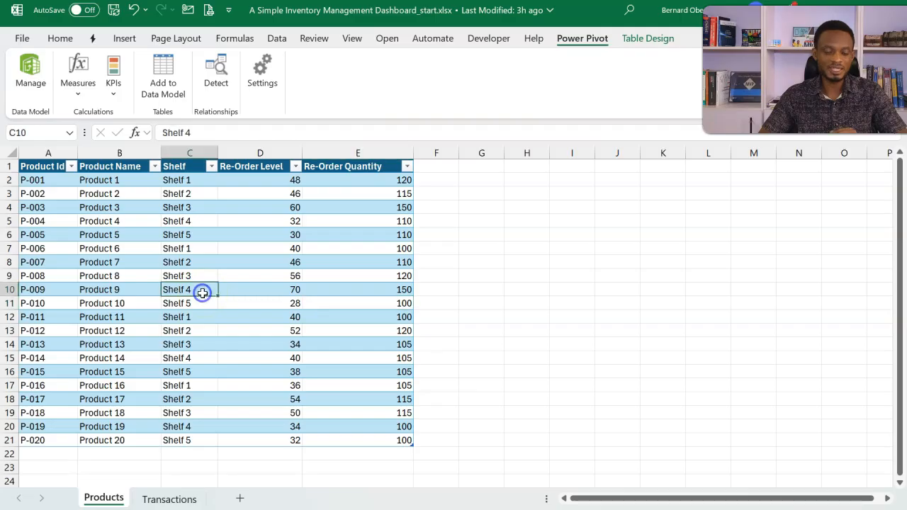
click(162, 80)
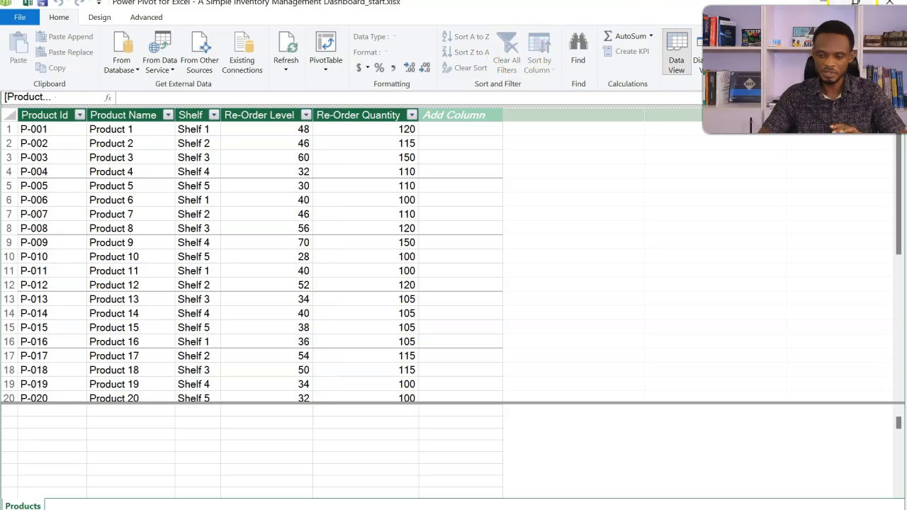
click(888, 3)
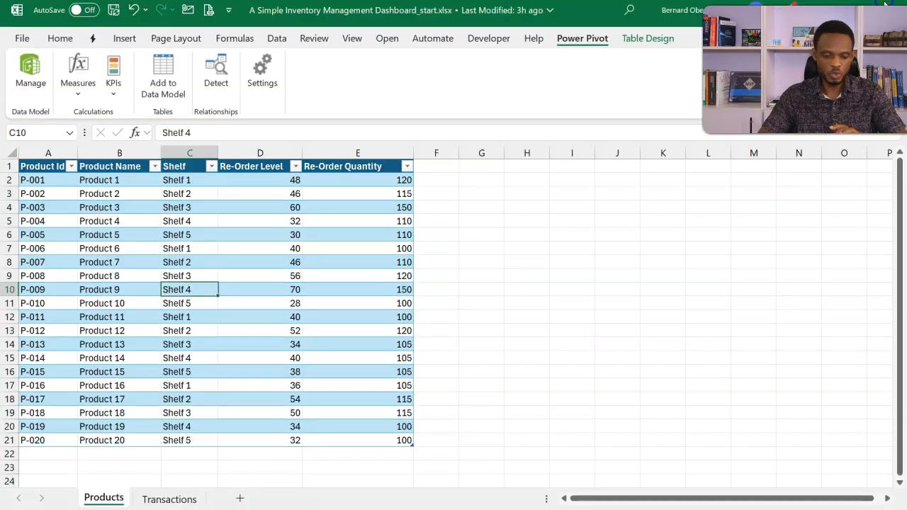
- Add the Transactions table to the Power Pivot data model
click(162, 501)
click(164, 371)
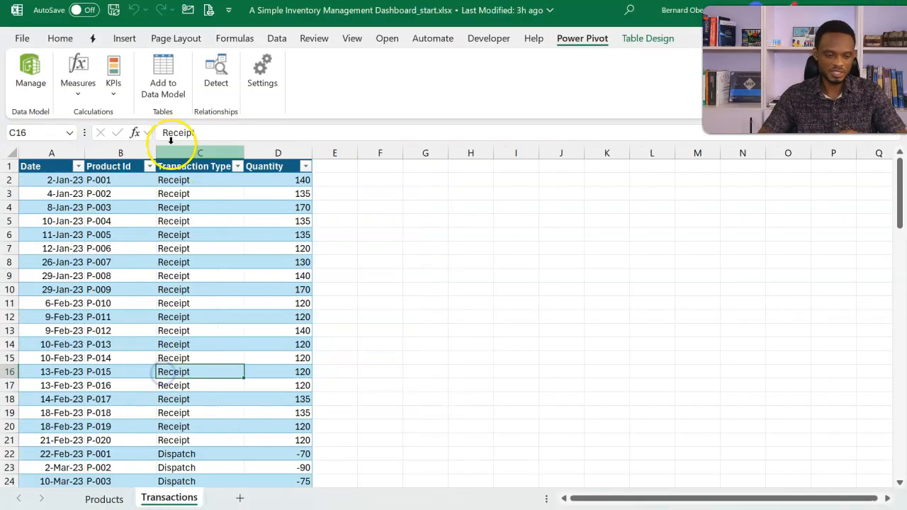
click(164, 97)
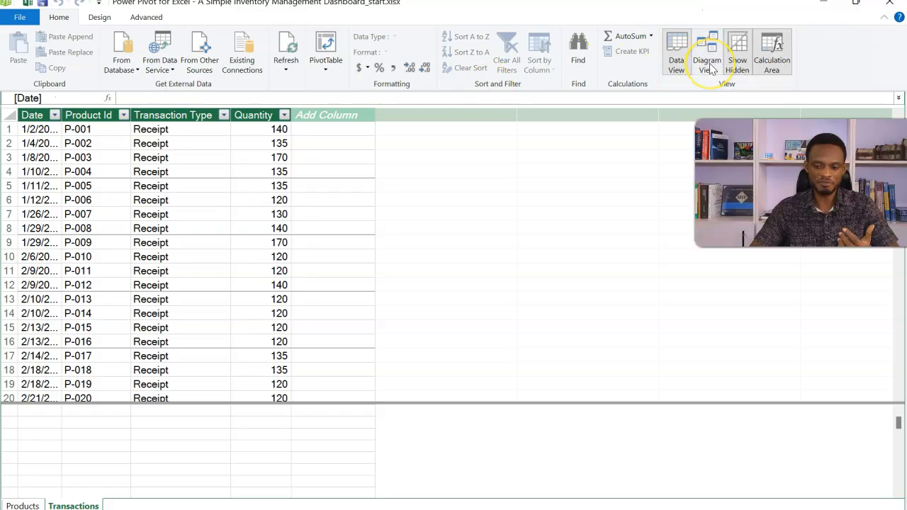
- Show the data model as a diagram and arrange the Transactions table below the Products table
click(709, 63)
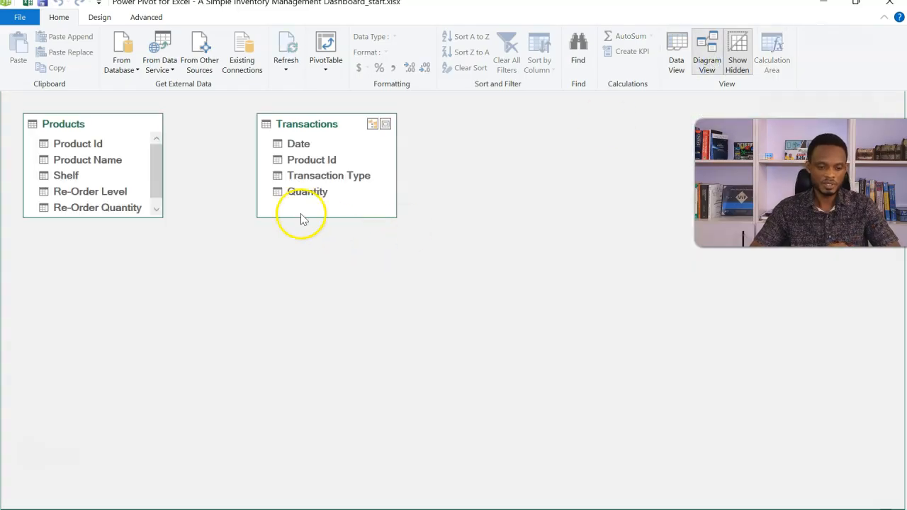
drag(324, 126, 337, 309)
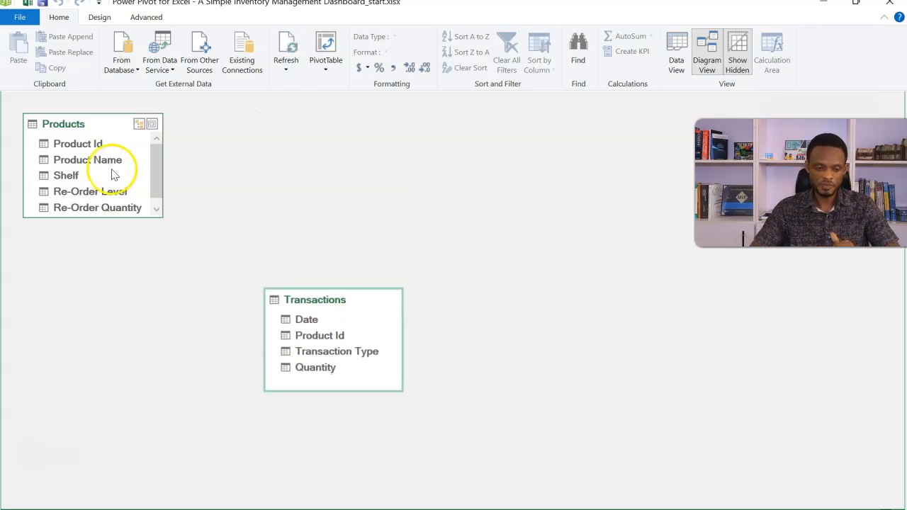
drag(95, 126, 175, 152)
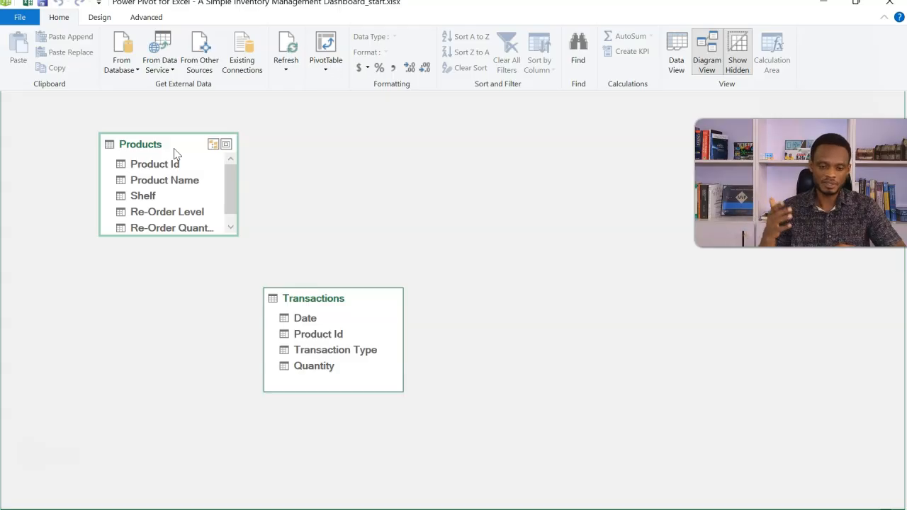
- Create a new date table in the data model and arrange the diagram with Calendar and Products above Transactions
click(102, 17)
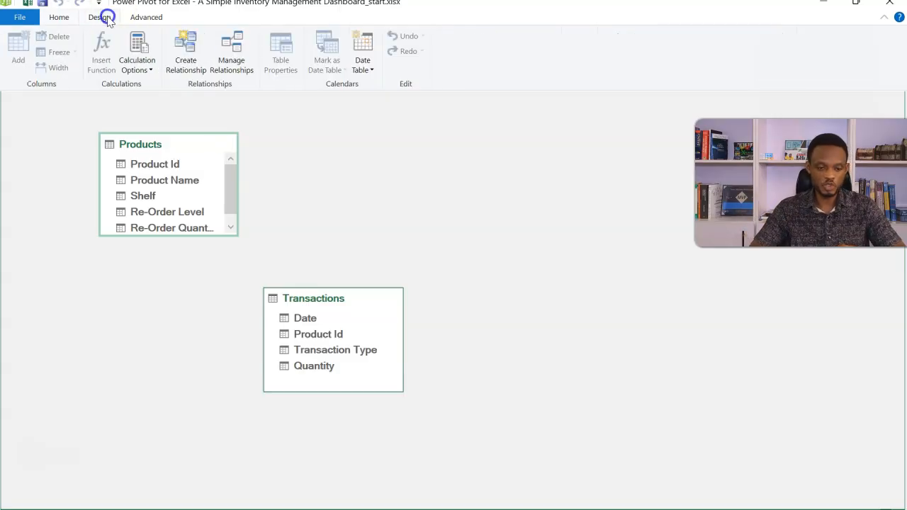
click(363, 66)
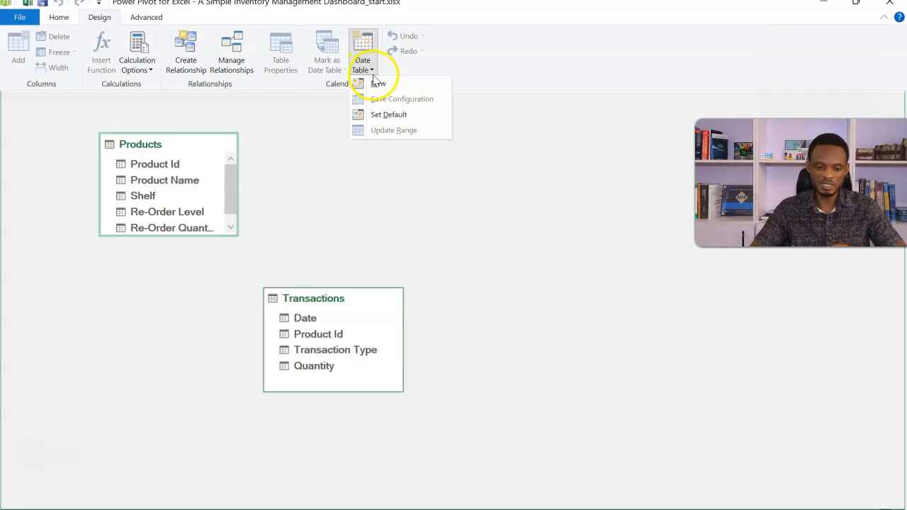
click(380, 83)
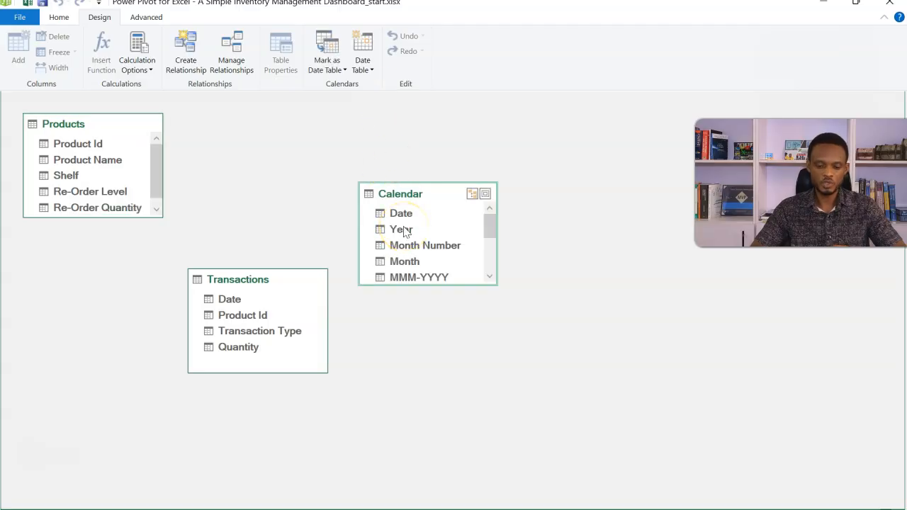
click(425, 194)
drag(428, 197, 440, 136)
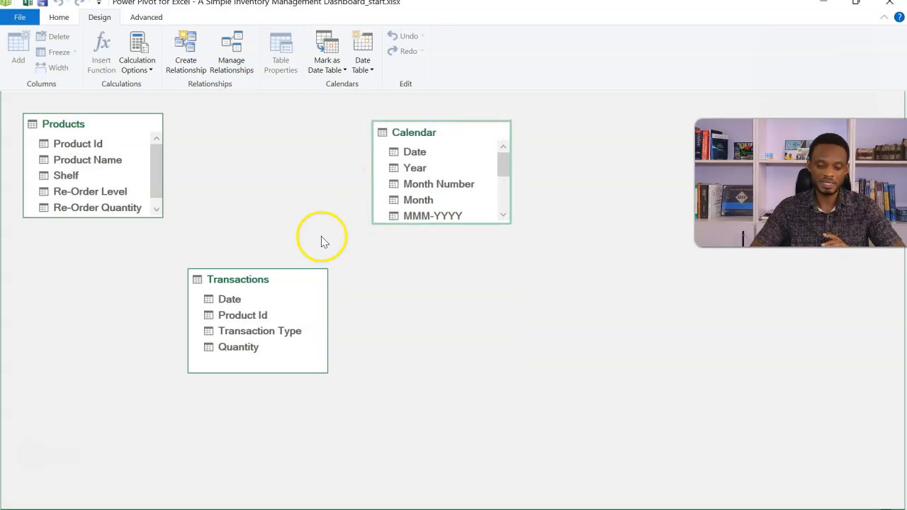
drag(270, 284, 290, 292)
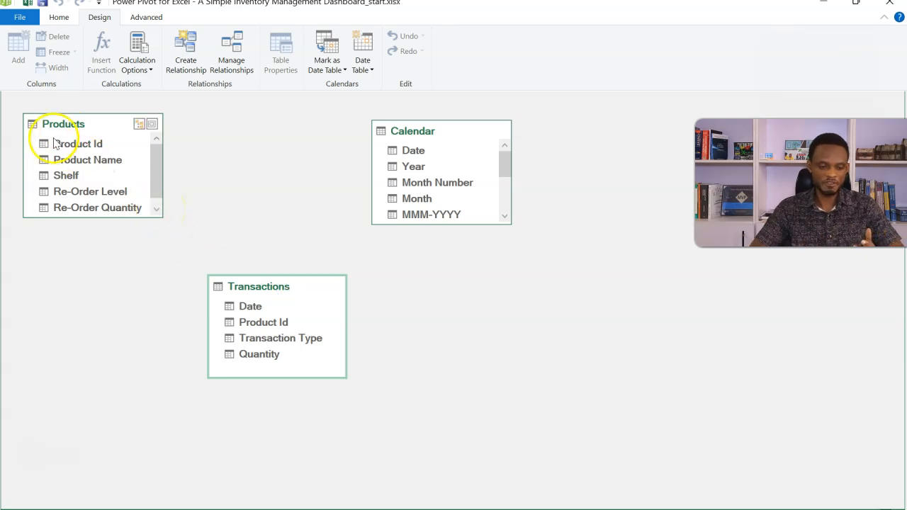
- Relate Transactions to Products through Product Id and to Calendar through Date
click(252, 323)
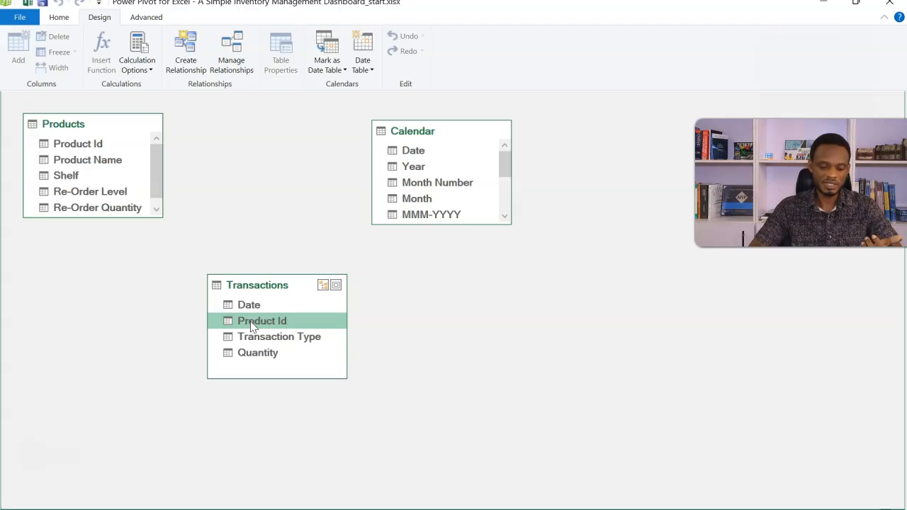
drag(252, 325, 97, 143)
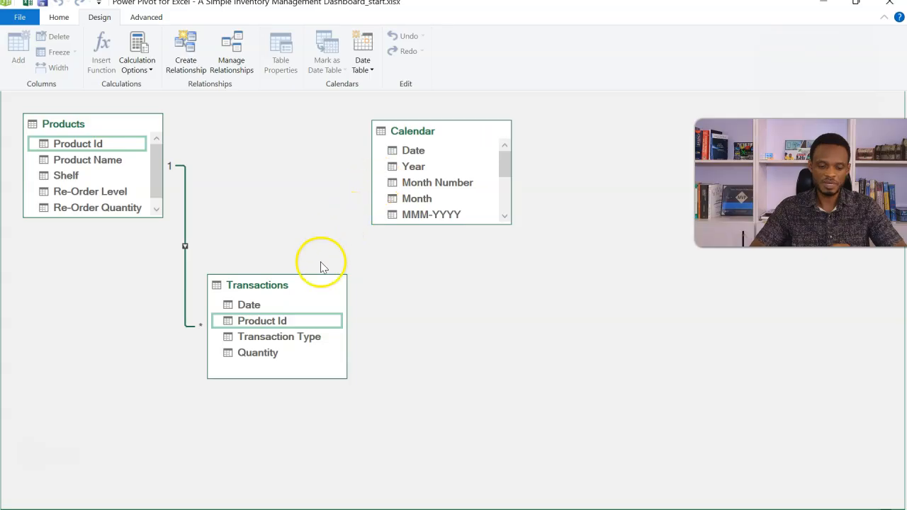
click(259, 309)
drag(259, 308, 394, 158)
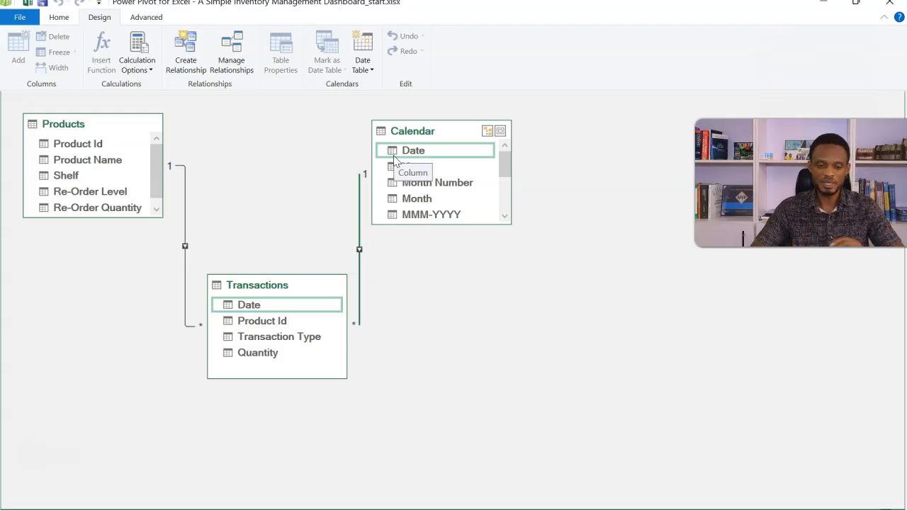
- Insert a PivotTable from the data model on a new worksheet
click(59, 18)
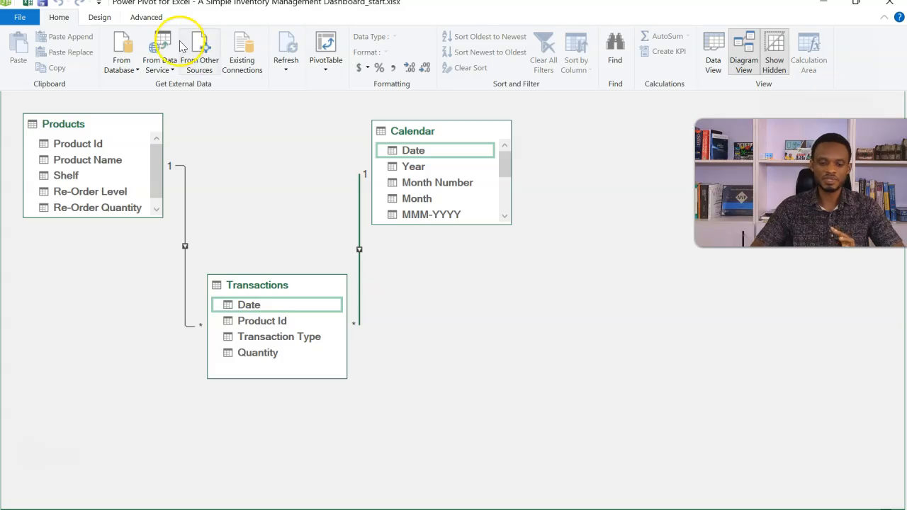
click(329, 66)
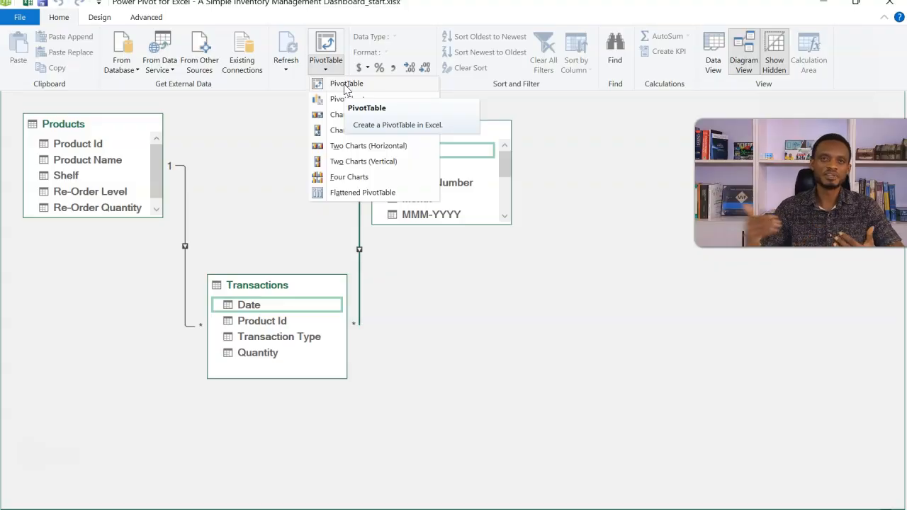
click(345, 83)
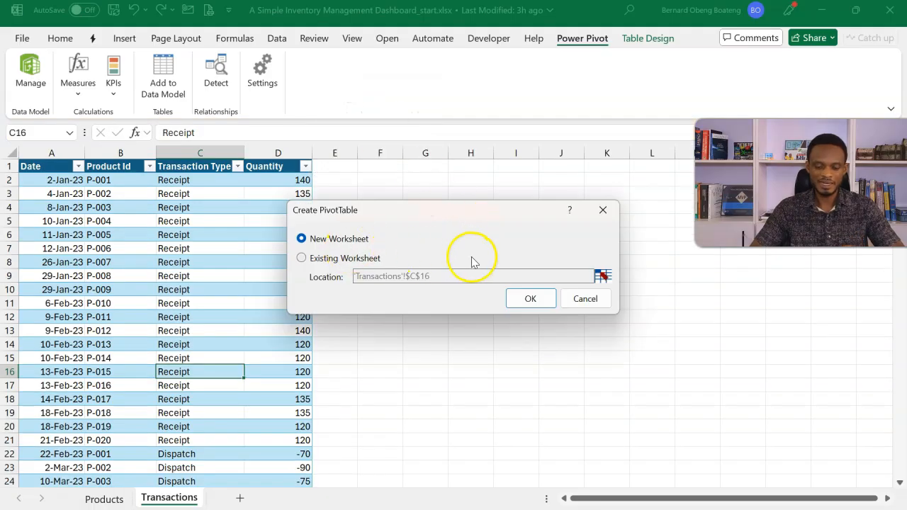
click(527, 299)
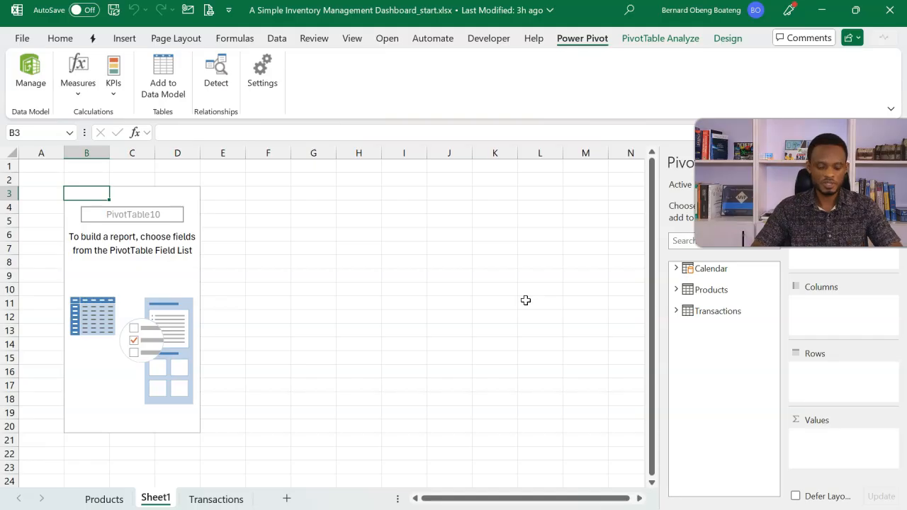
- Rename the new PivotTable worksheet "Calculations"
key(alt+h)
text(or)
text(Calculat)
text(ions)
click(391, 316)
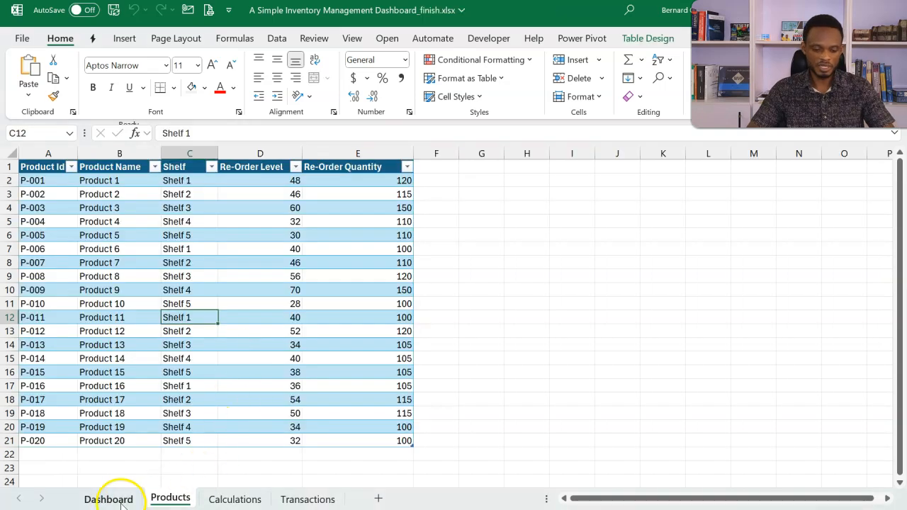
- Switch to the start workbook and add Quantity from Transactions as a summed value in the Calculations PivotTable
click(121, 498)
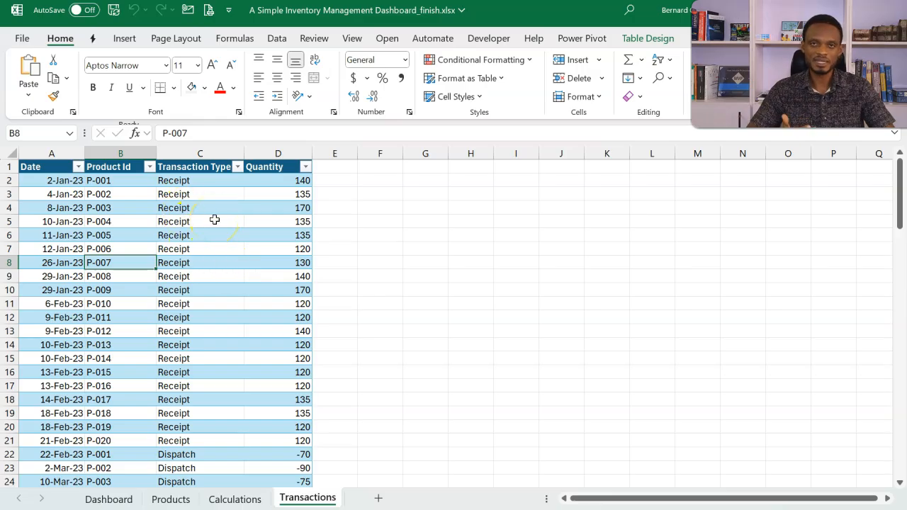
key(alt+Tab)
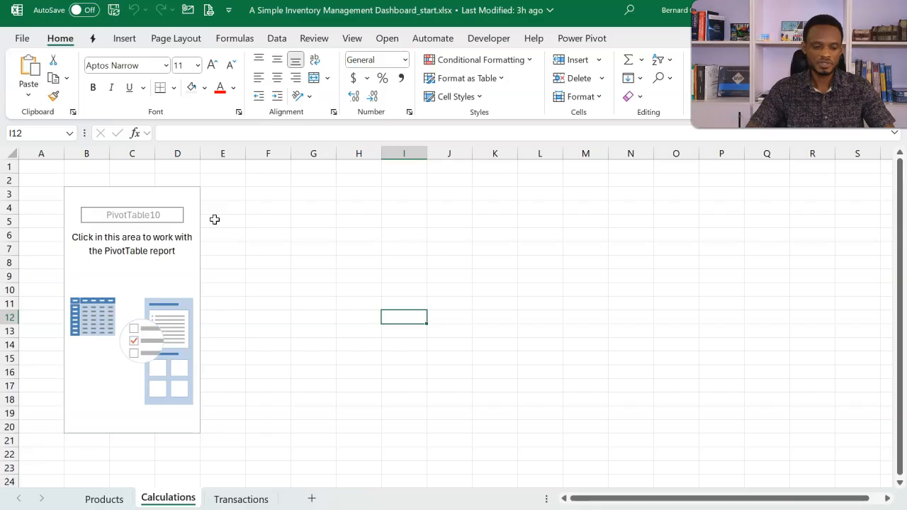
click(81, 194)
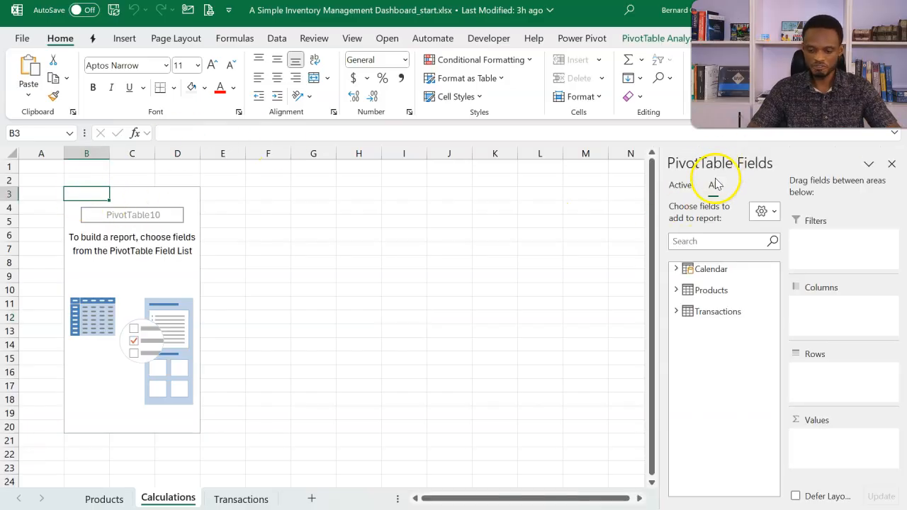
click(675, 312)
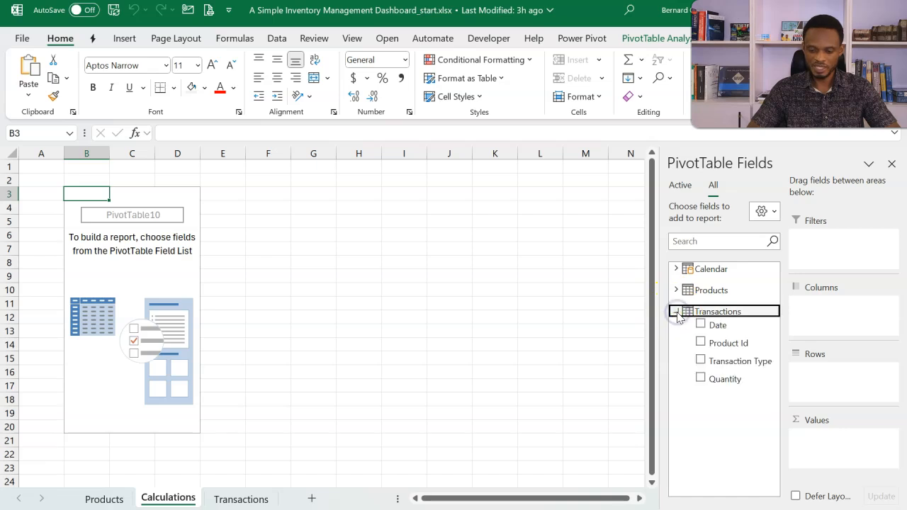
click(702, 381)
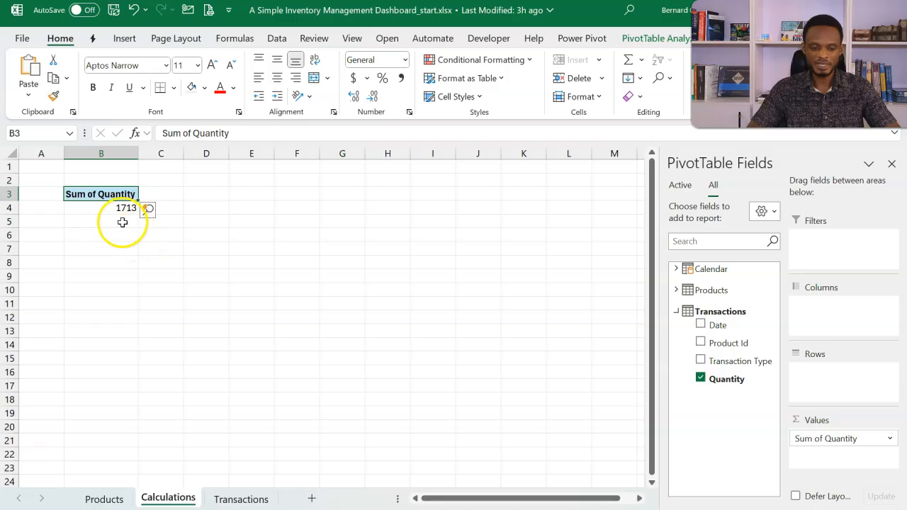
mouse_move(120, 212)
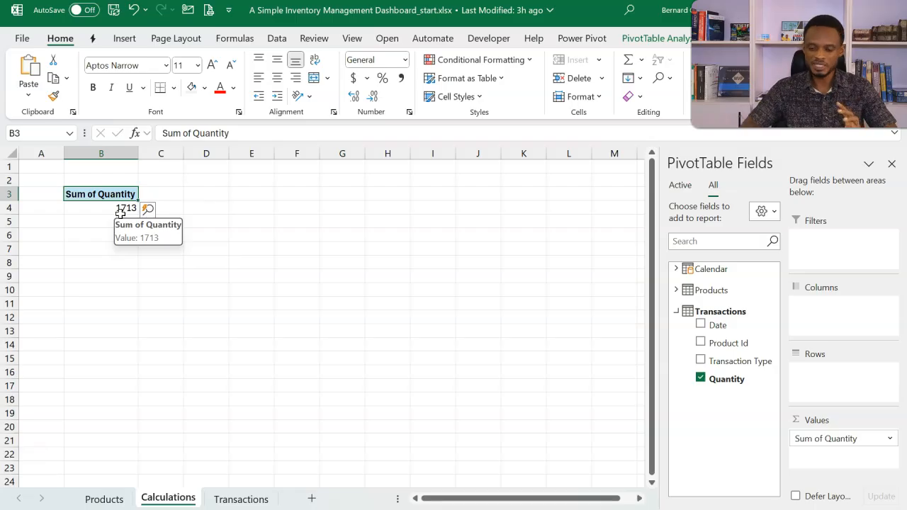
- Add Transaction Type as a report filter, widen column C slightly, and filter the PivotTable to Receipt
click(676, 311)
click(676, 312)
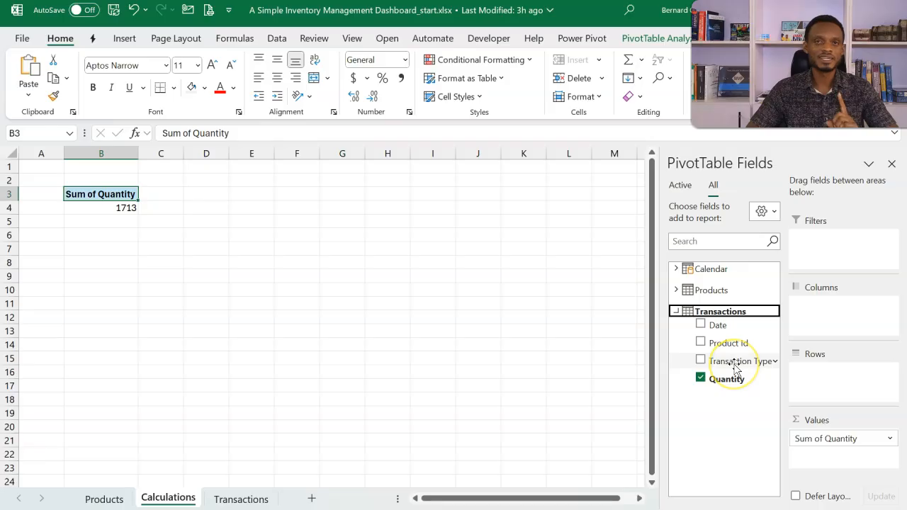
drag(737, 367, 845, 263)
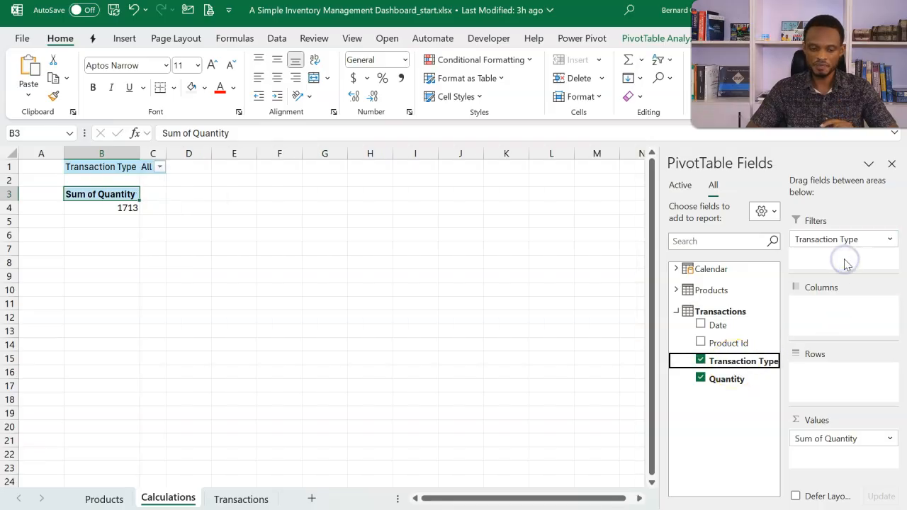
drag(168, 154, 188, 154)
click(182, 168)
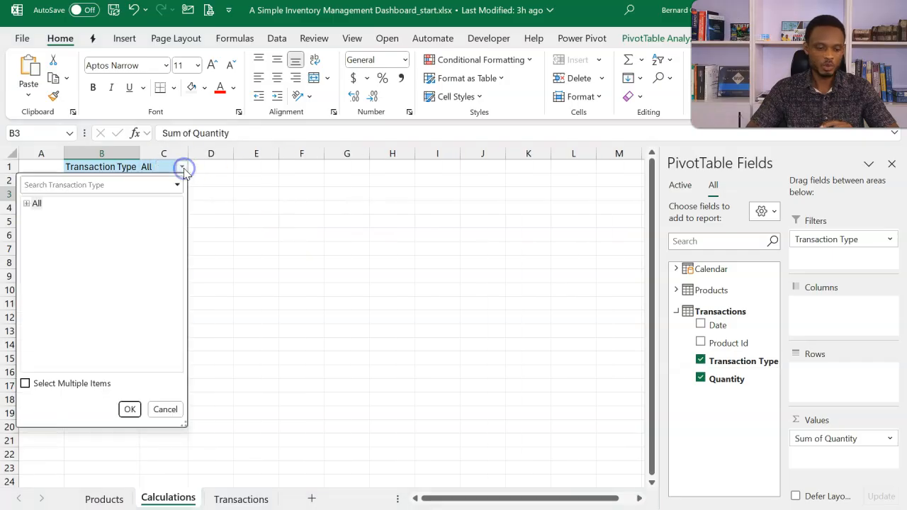
click(27, 204)
click(55, 229)
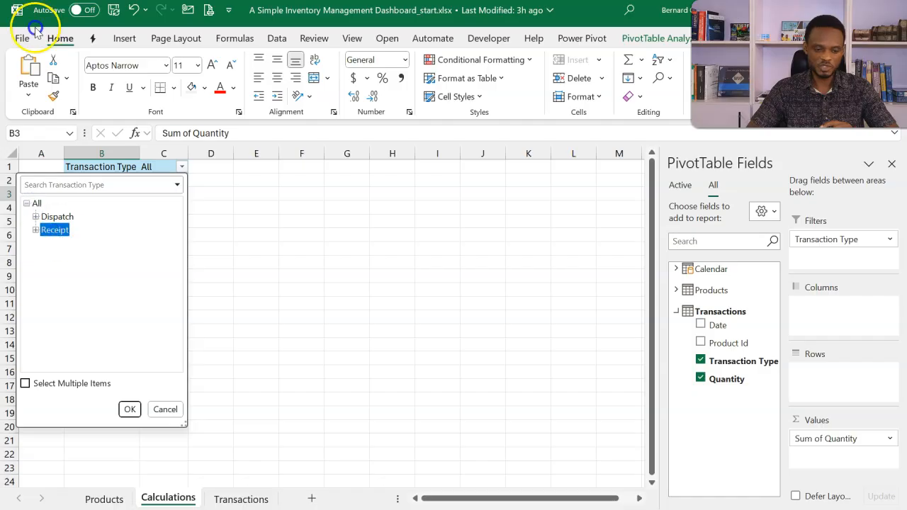
click(129, 409)
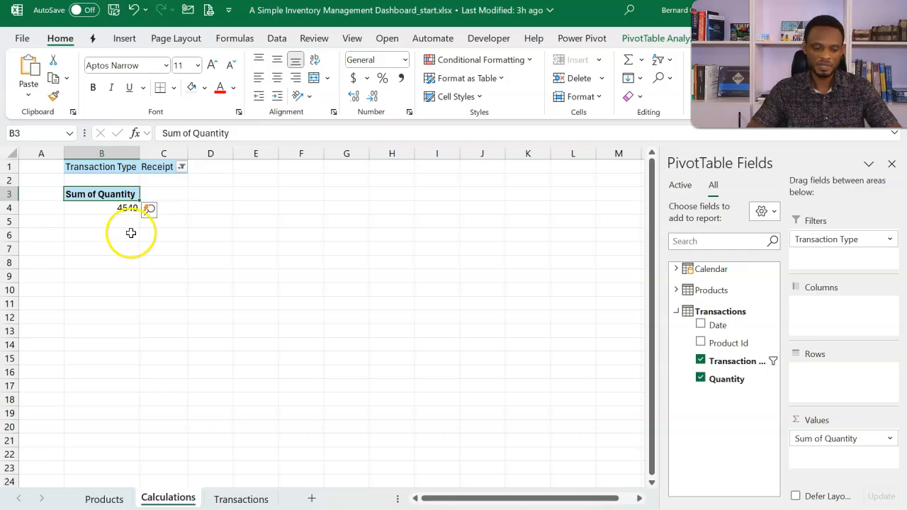
- Copy the entire Receipt PivotTable and paste the duplicate at cell F1
click(121, 169)
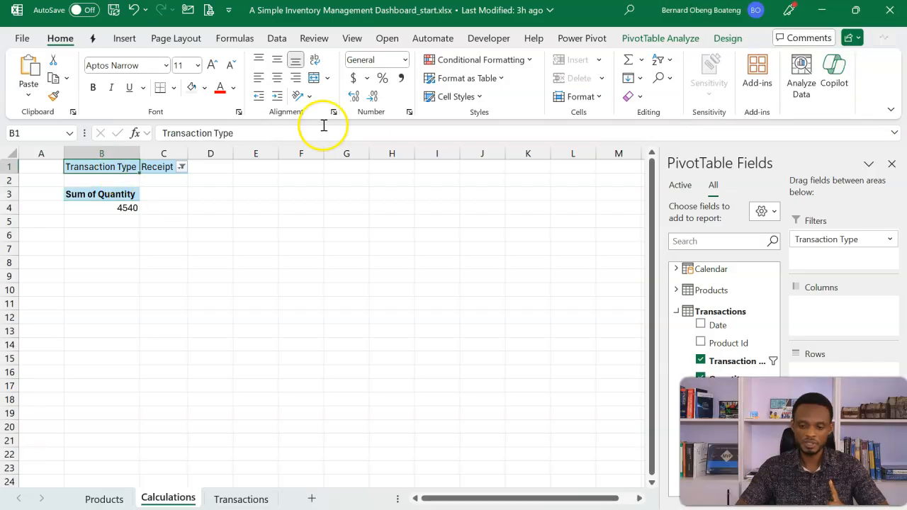
click(631, 39)
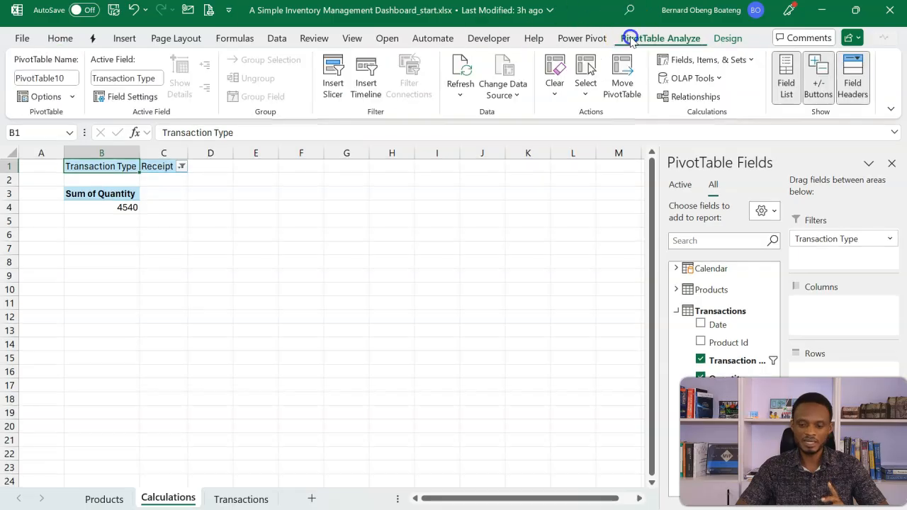
click(630, 39)
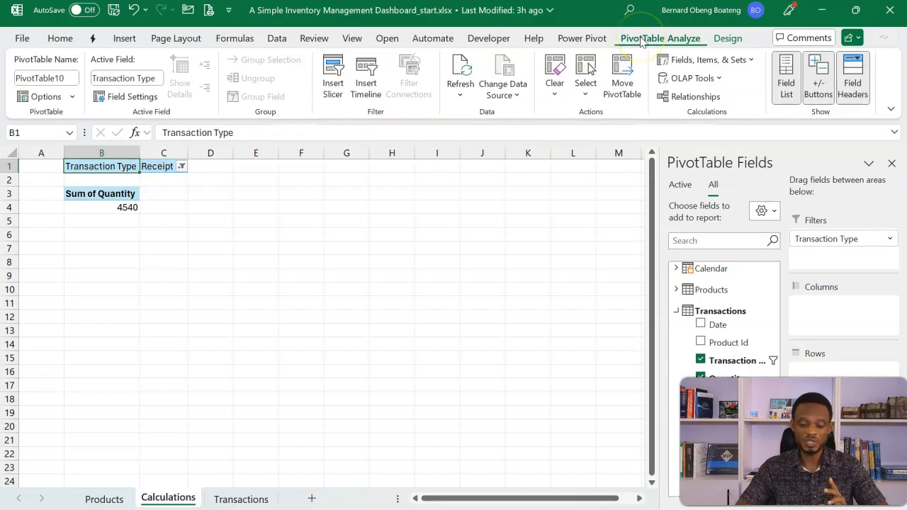
click(585, 95)
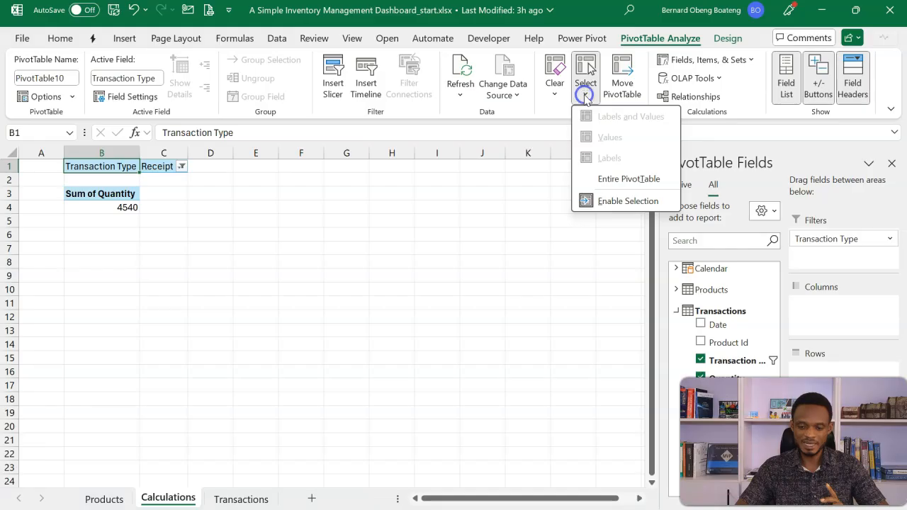
click(606, 181)
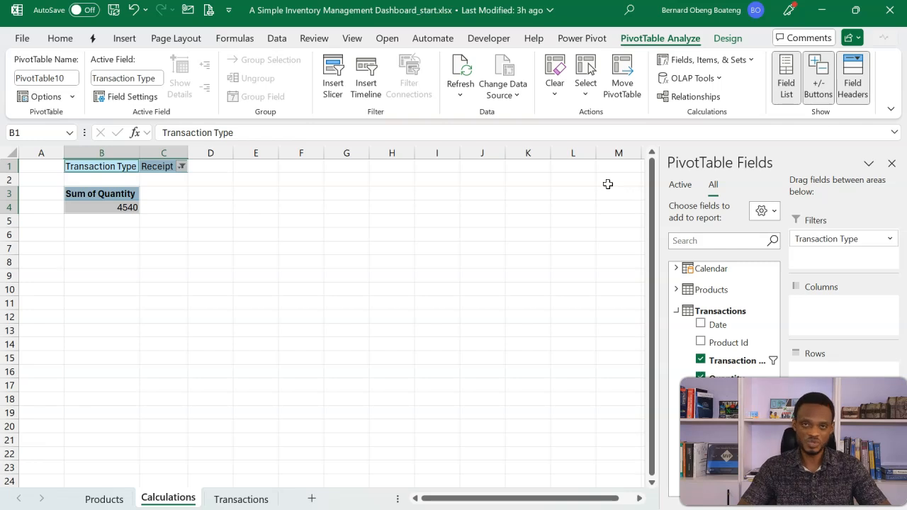
key(ctrl+c)
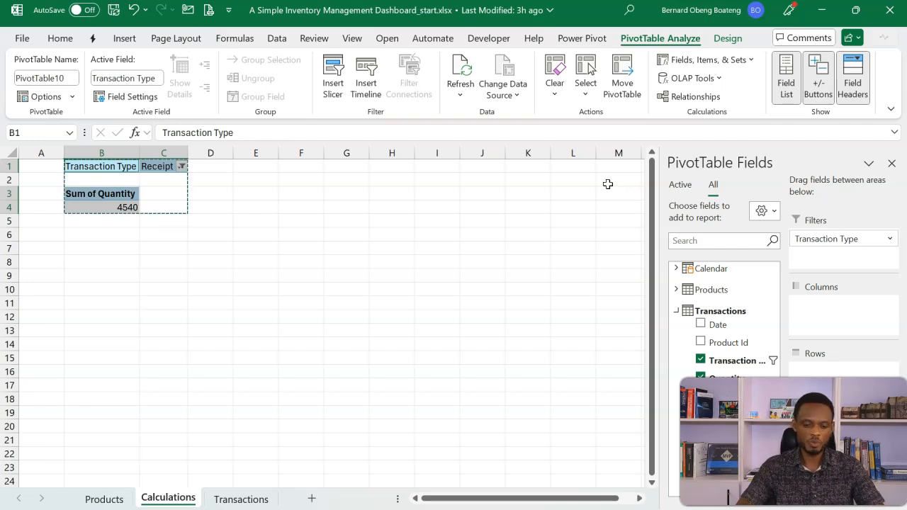
click(312, 172)
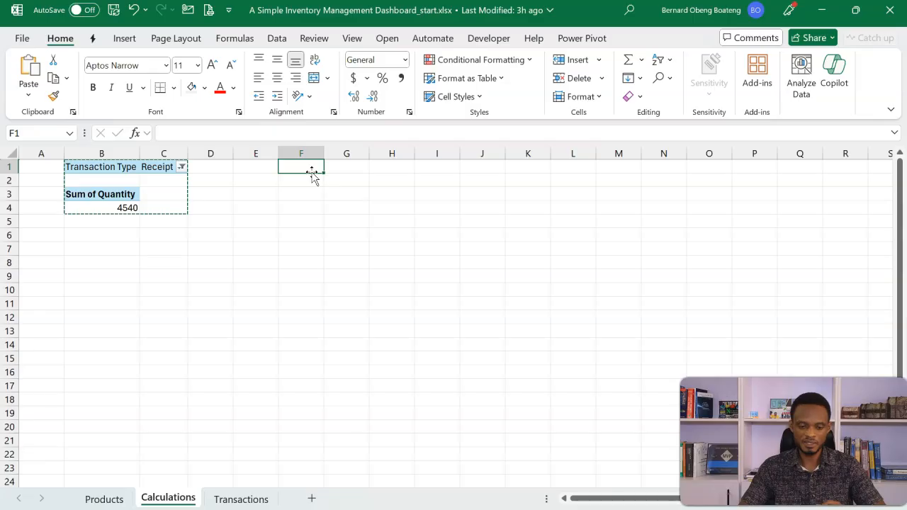
key(ctrl+v)
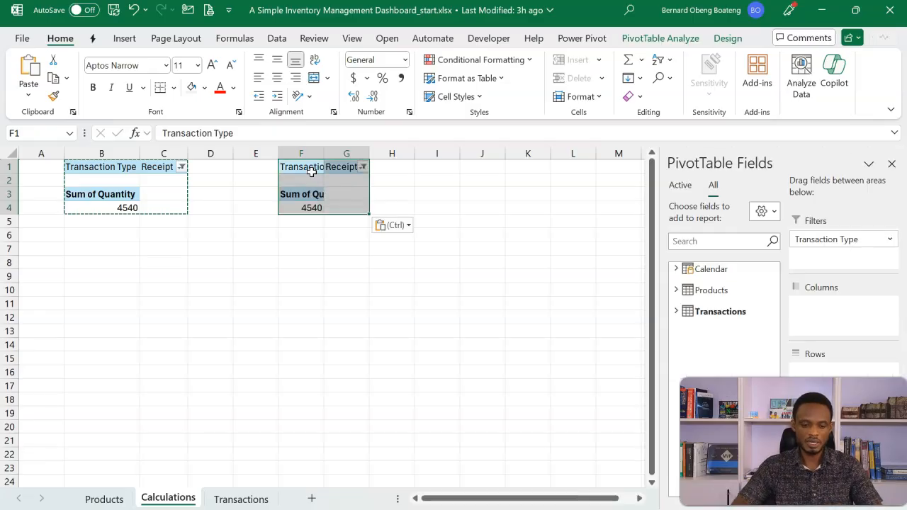
key(Escape)
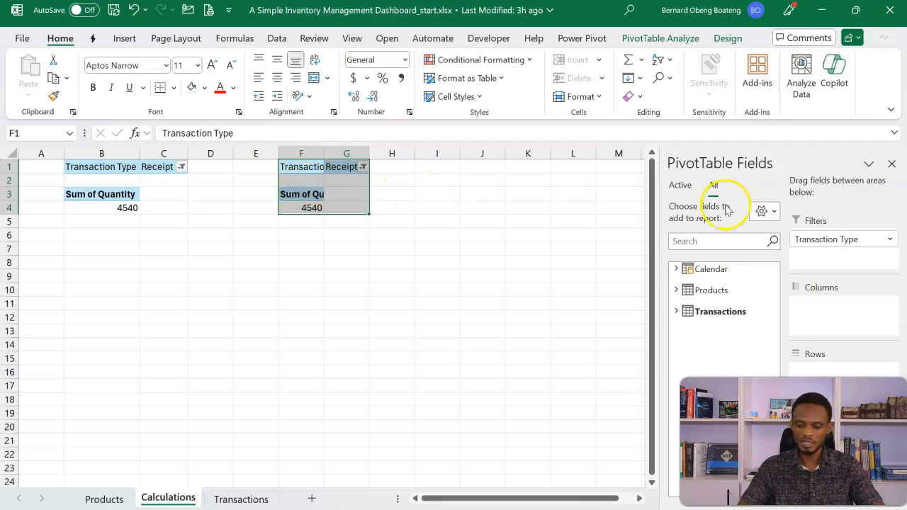
- Change the Transaction Type filter of the PivotTable at F1 to Dispatch
click(363, 167)
click(248, 218)
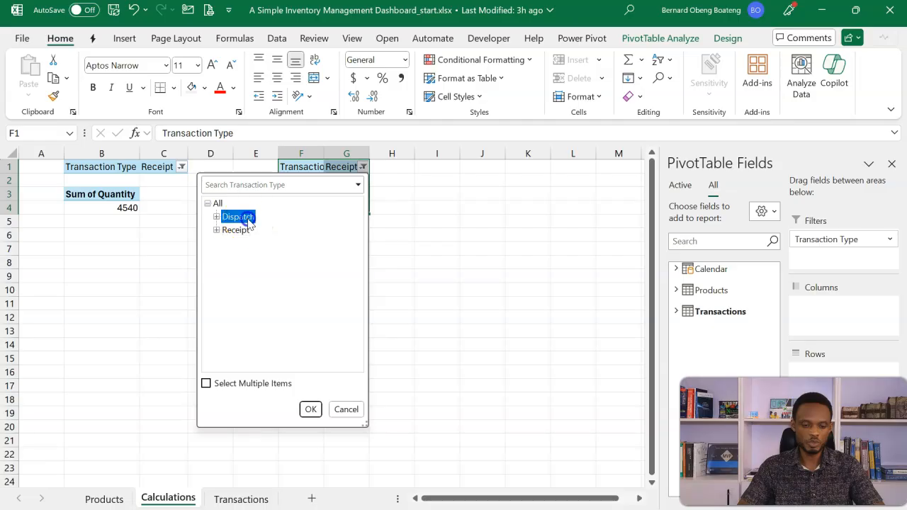
click(310, 409)
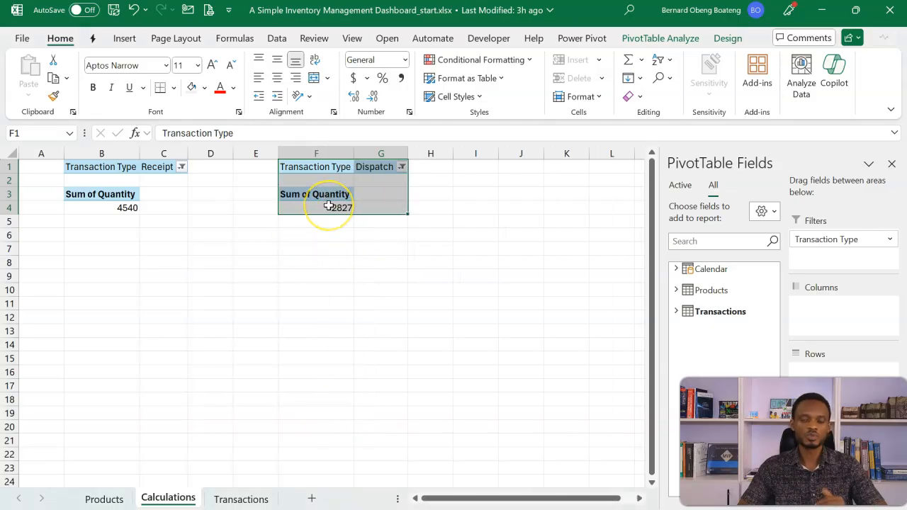
mouse_move(329, 207)
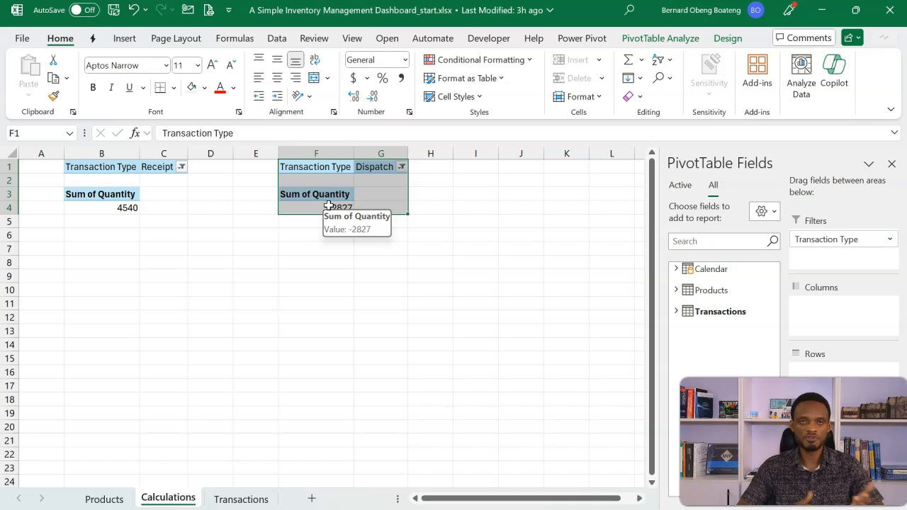
- Copy the entire Dispatch PivotTable and paste the duplicate at cell J1
click(328, 206)
click(664, 42)
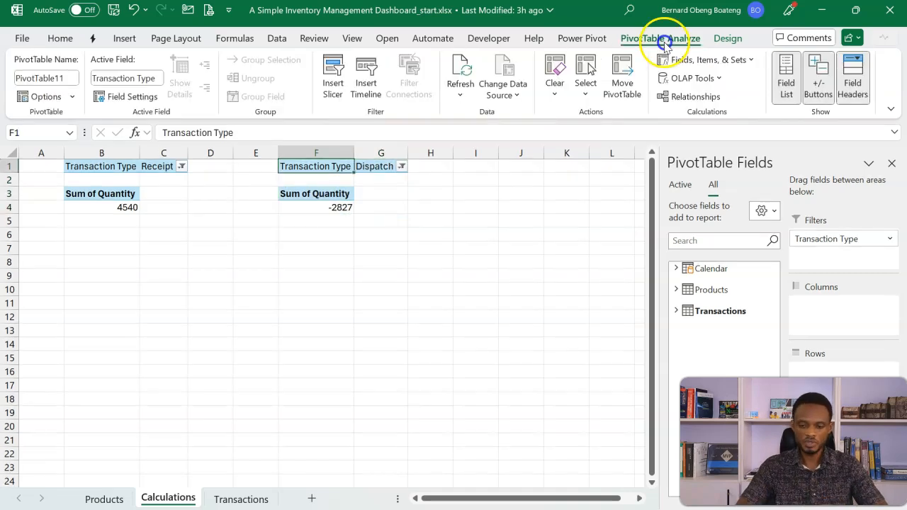
click(585, 92)
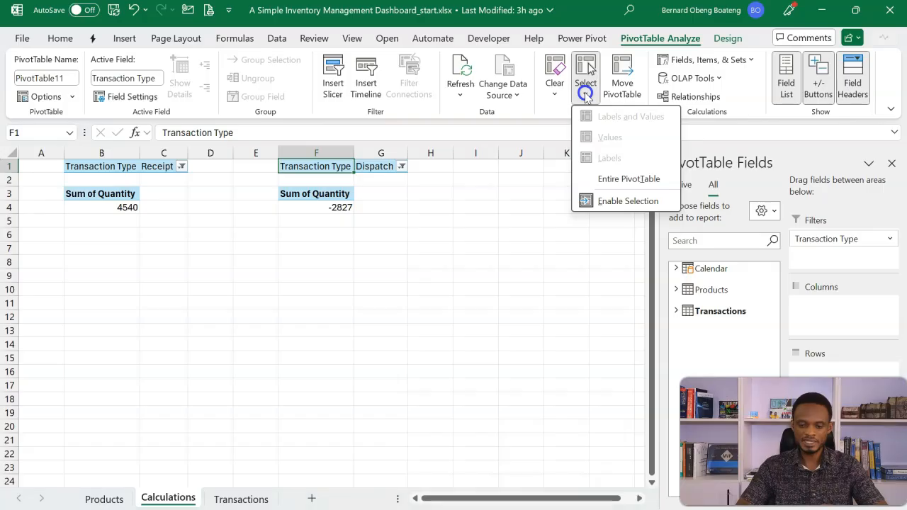
click(607, 179)
key(ctrl+c)
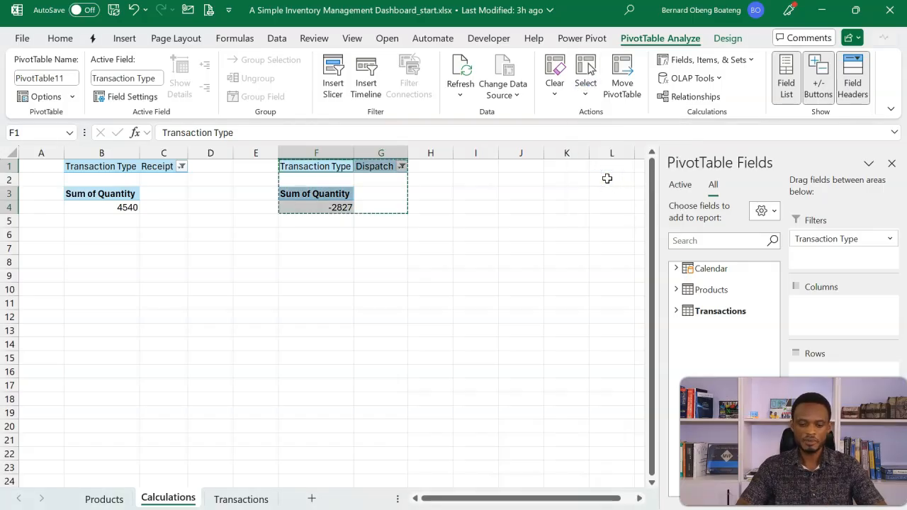
click(529, 166)
key(ctrl+v)
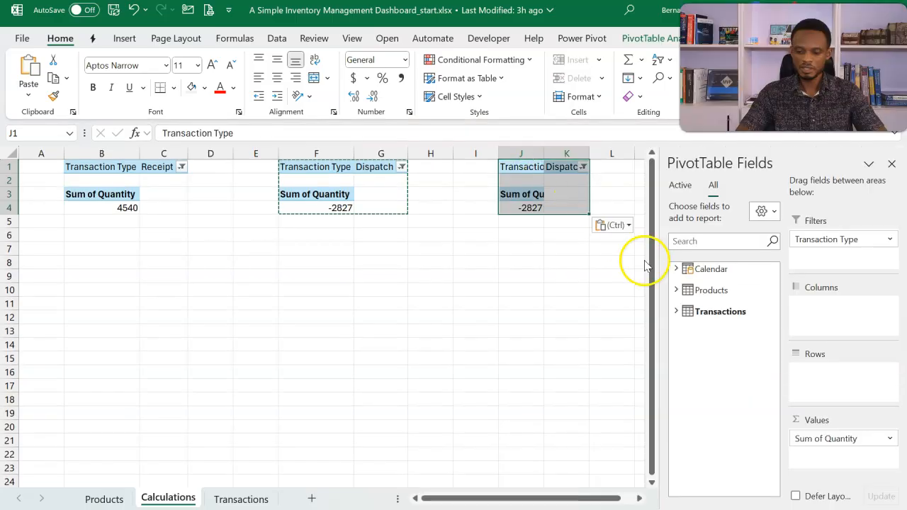
- Remove the Transaction Type filter field from the third PivotTable in column J and hide the PivotTable field list
drag(826, 238, 739, 279)
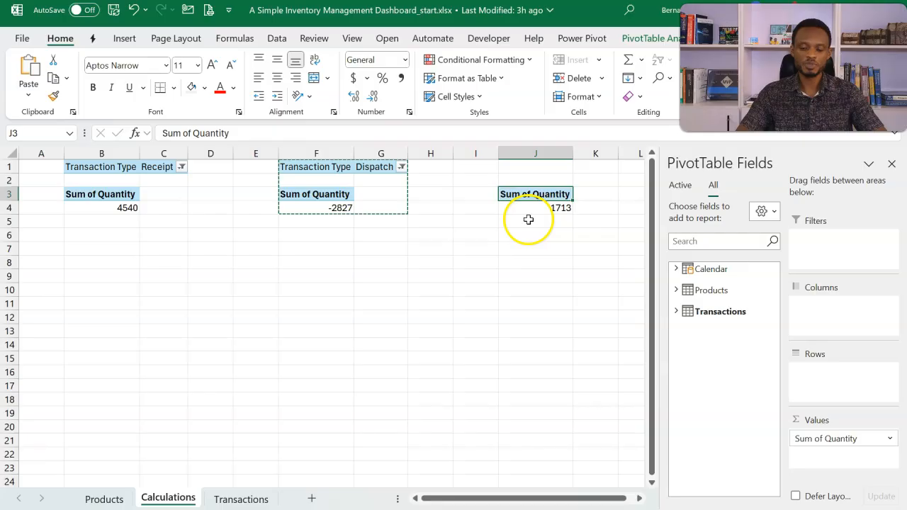
click(890, 164)
click(492, 260)
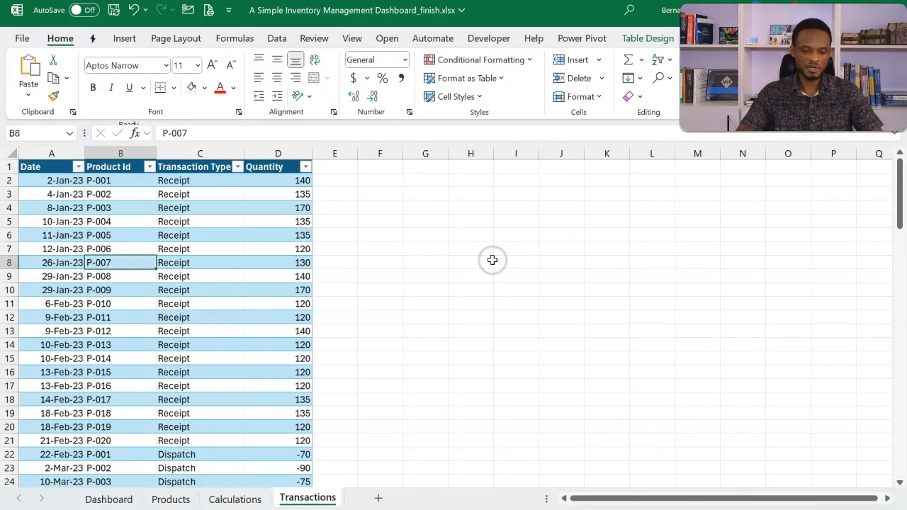
- Copy the unfiltered Sum of Quantity PivotTable in J3:J4 and paste the duplicate at cell M3
click(129, 499)
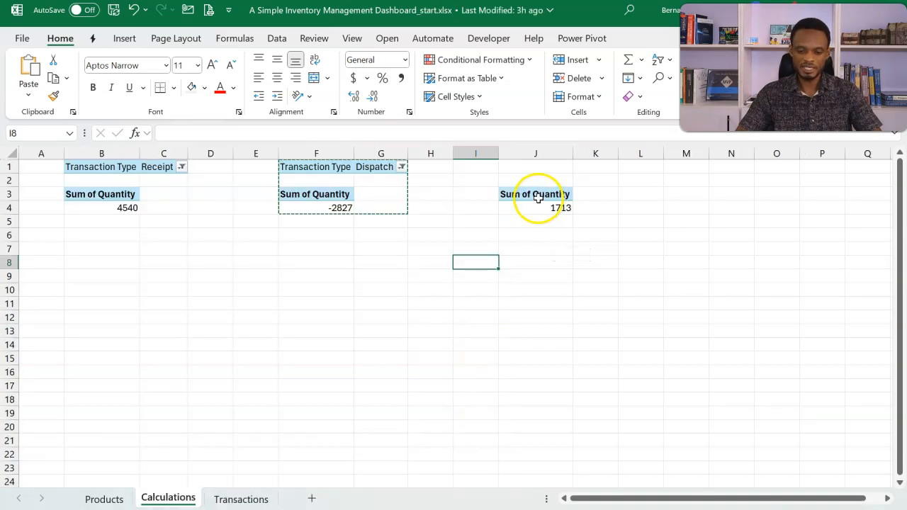
drag(537, 196, 538, 203)
key(ctrl+c)
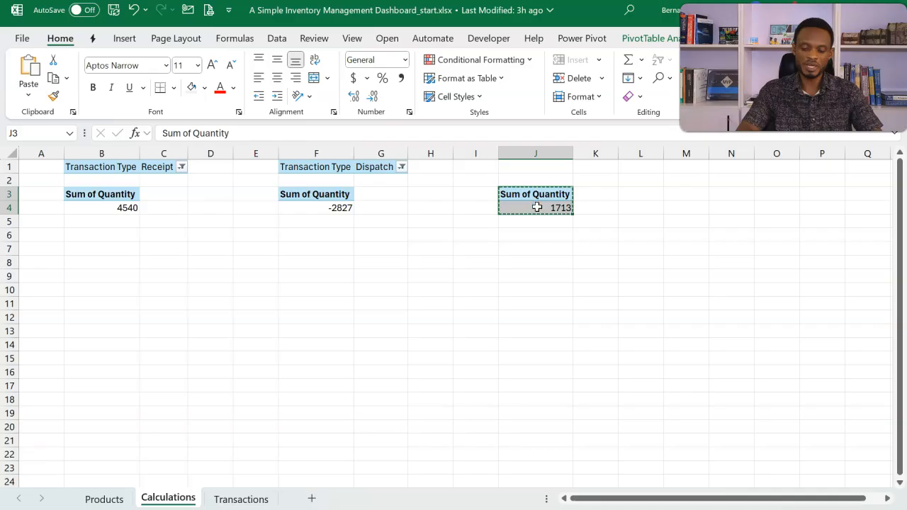
key(Right)
key(Right)
key(Right)
key(Right)
key(Right)
key(Right)
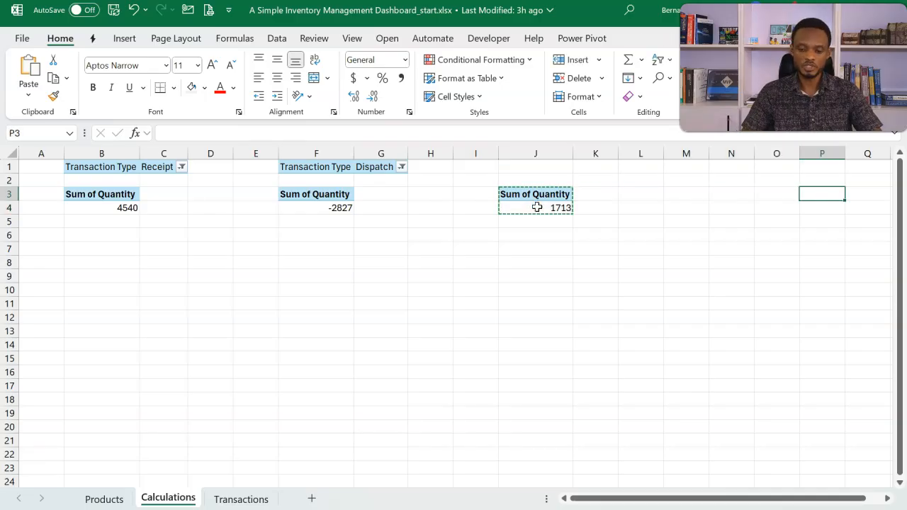
key(Left)
key(Left)
key(Left)
key(Left)
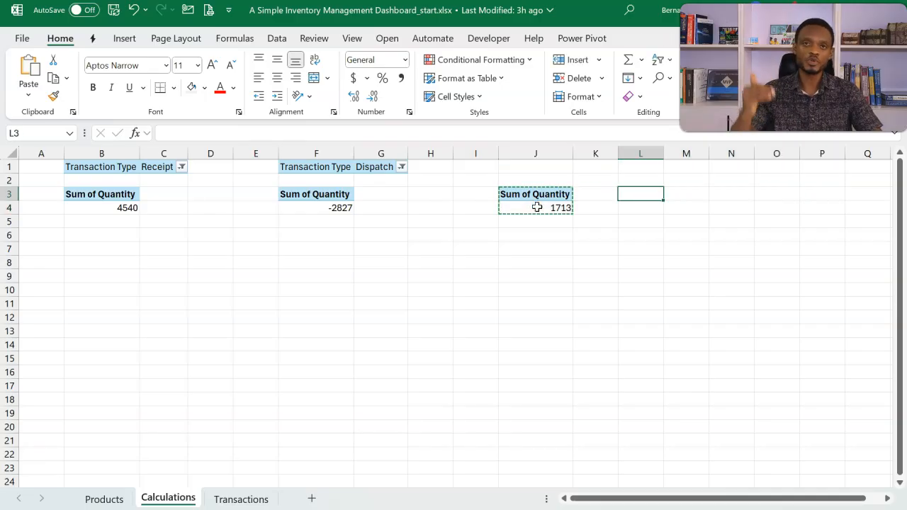
key(Right)
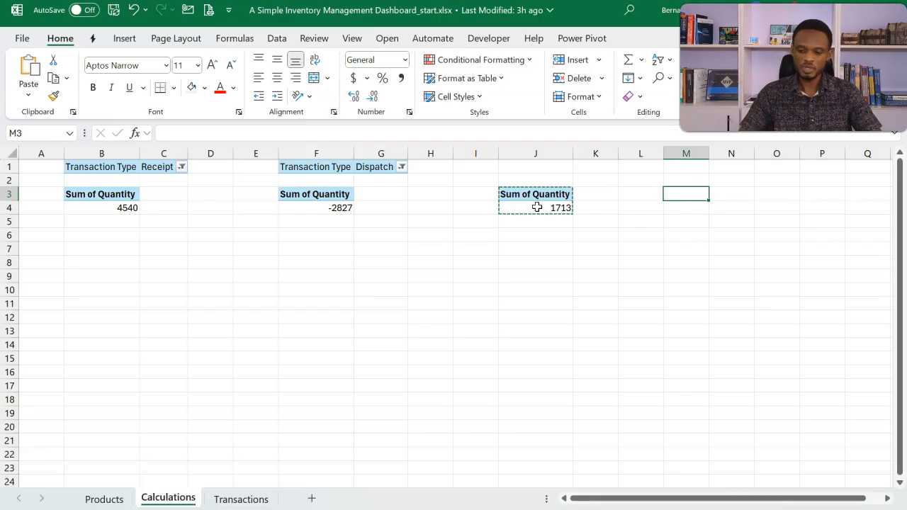
key(ctrl+v)
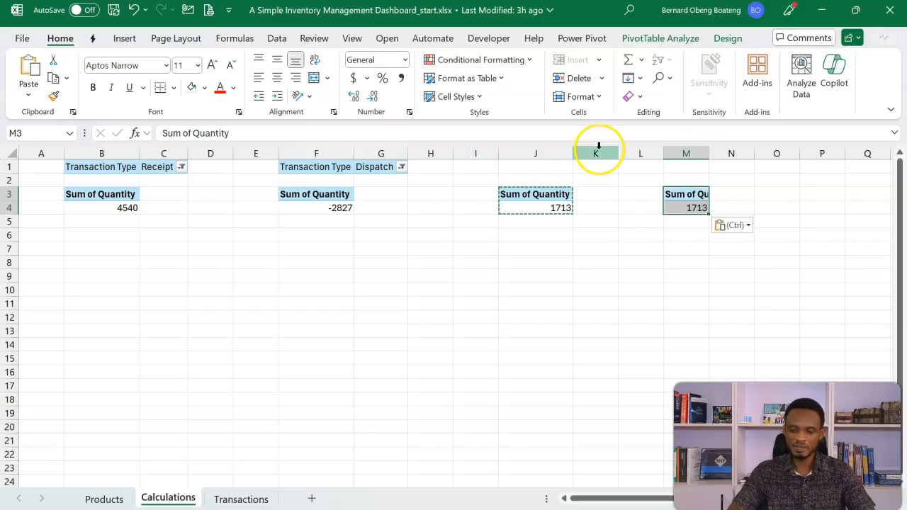
- Add the Calendar table's Month field to the rows of the PivotTable at M3, and hide the PivotTable field list
click(660, 39)
click(787, 88)
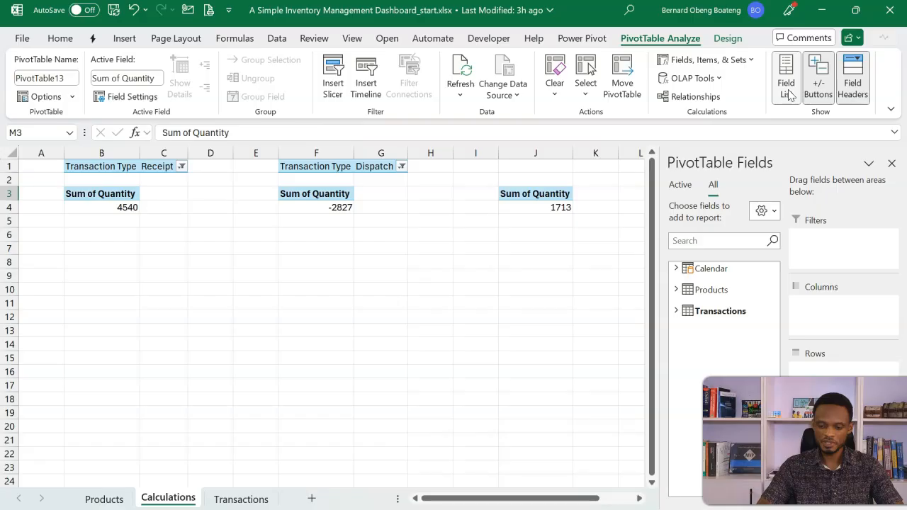
click(686, 312)
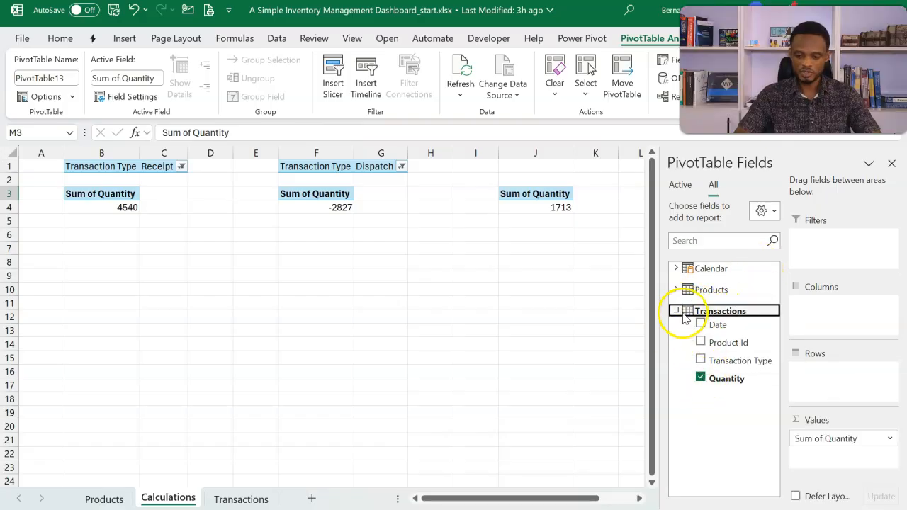
click(677, 312)
click(677, 271)
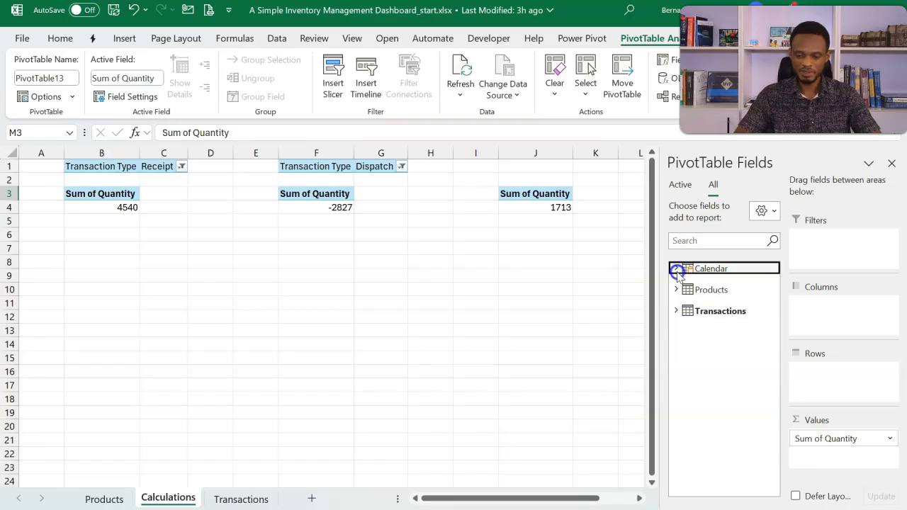
click(690, 299)
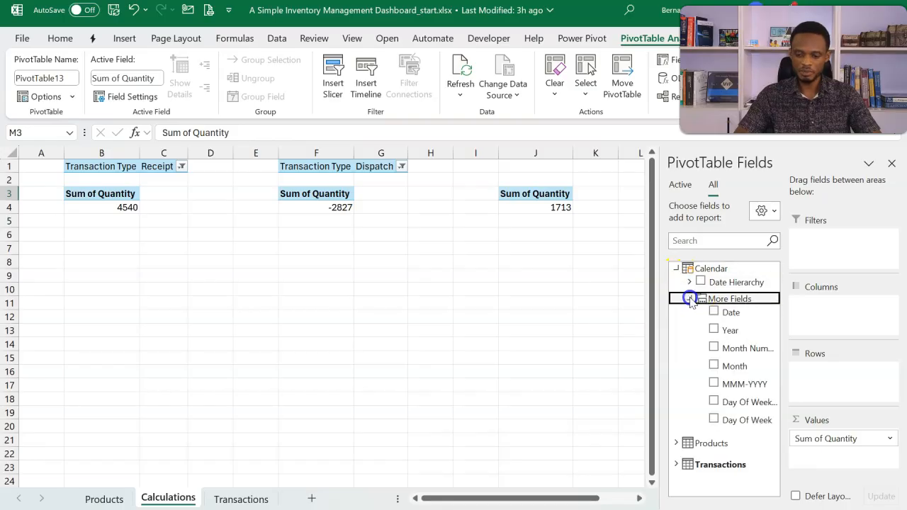
click(731, 372)
drag(730, 368, 812, 369)
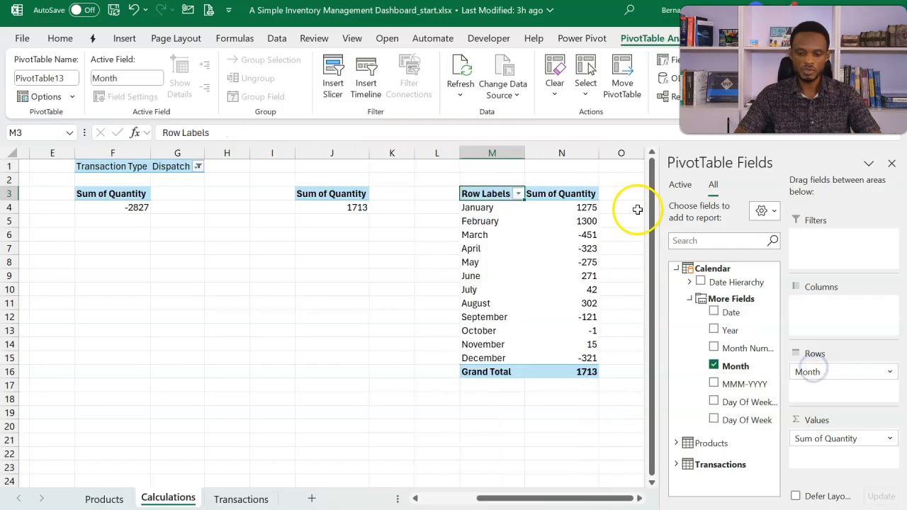
click(891, 164)
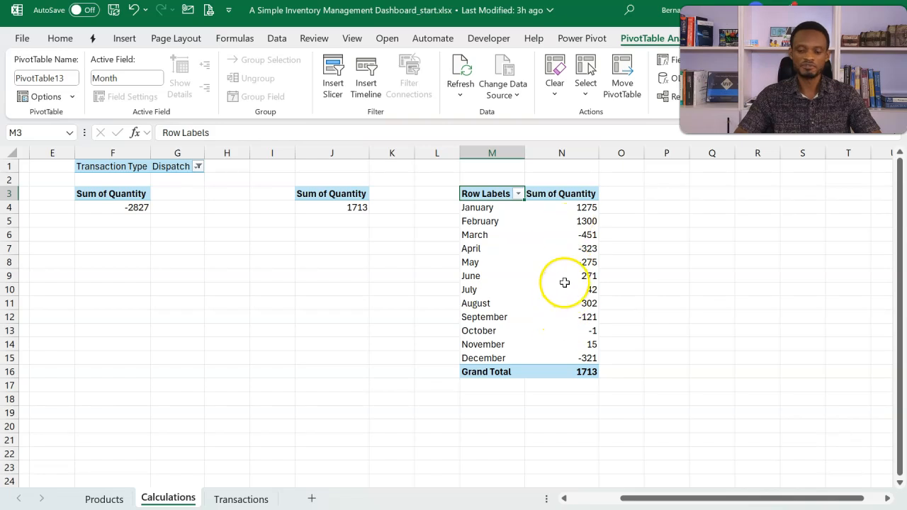
- Show the Sum of Quantity values in the monthly PivotTable as a Running Total In with Month as base field
mouse_move(564, 282)
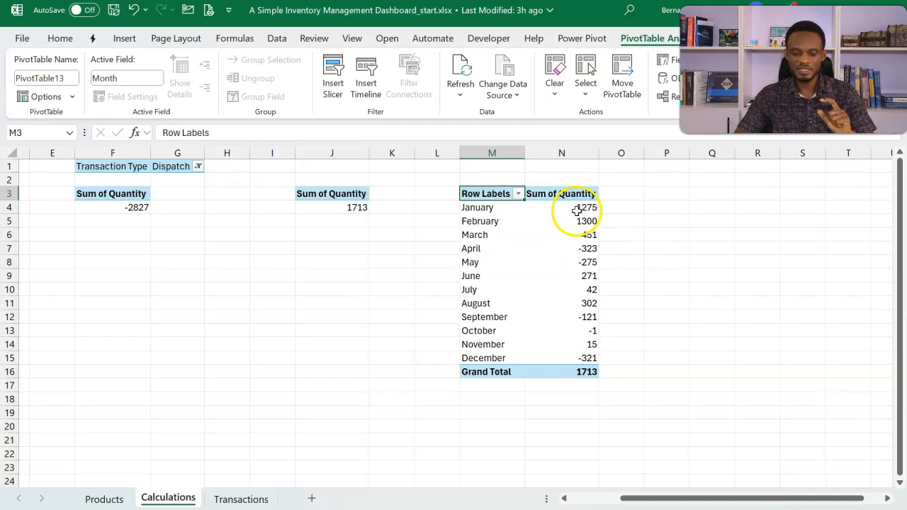
mouse_move(573, 220)
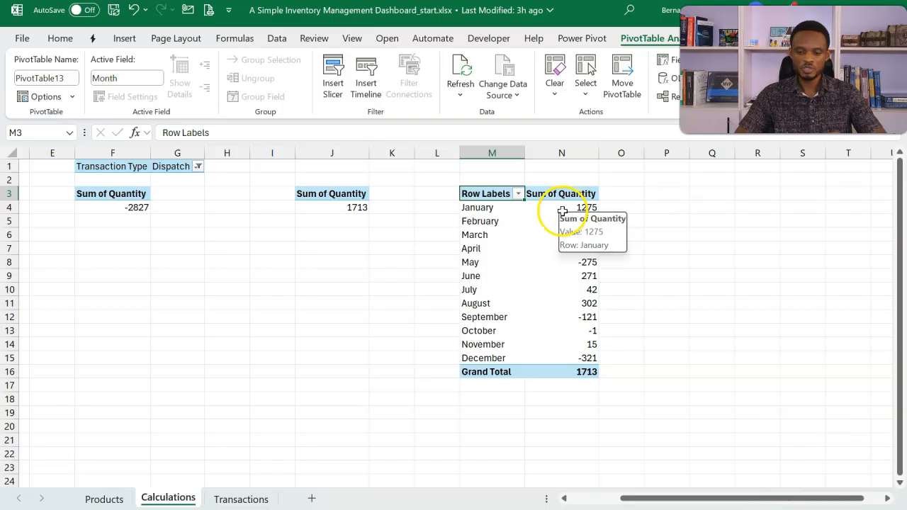
click(562, 210)
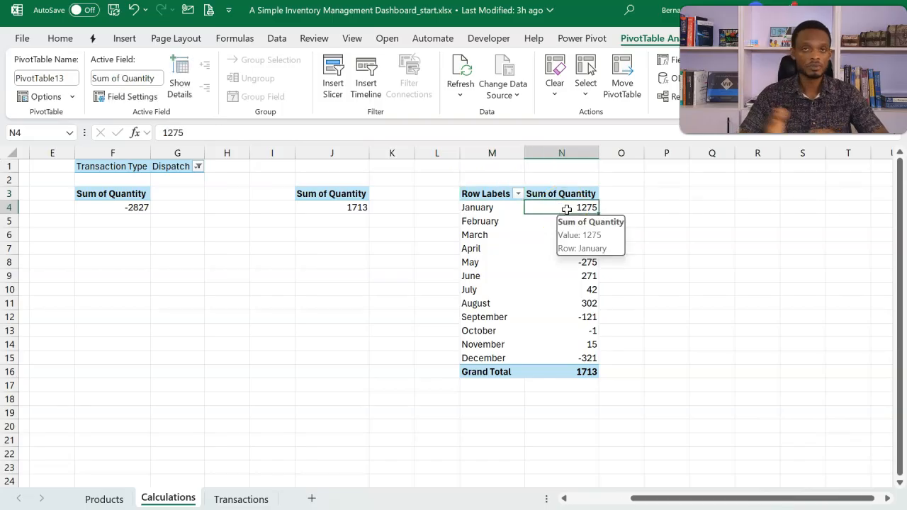
right_click(566, 210)
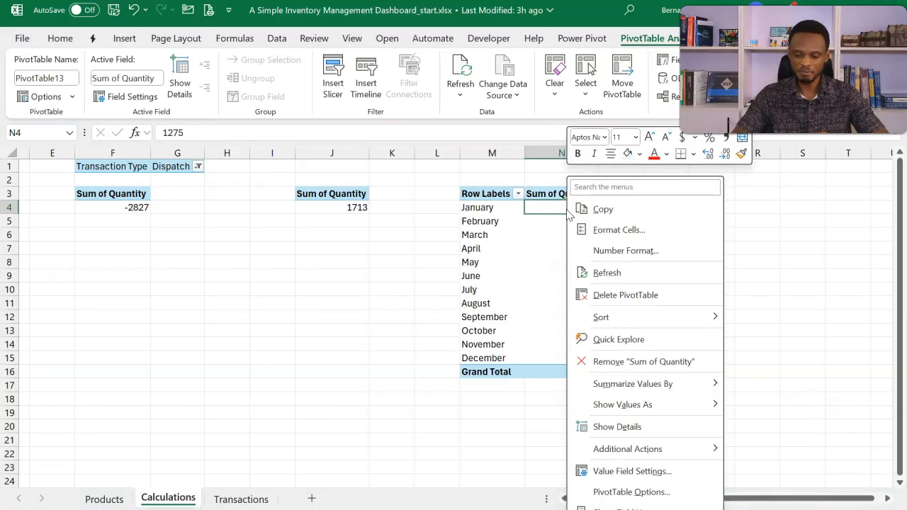
mouse_move(624, 384)
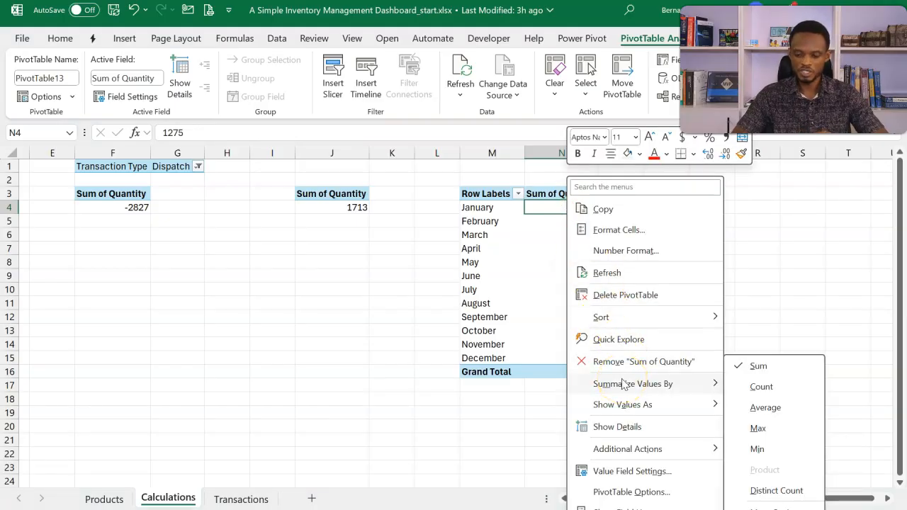
mouse_move(625, 409)
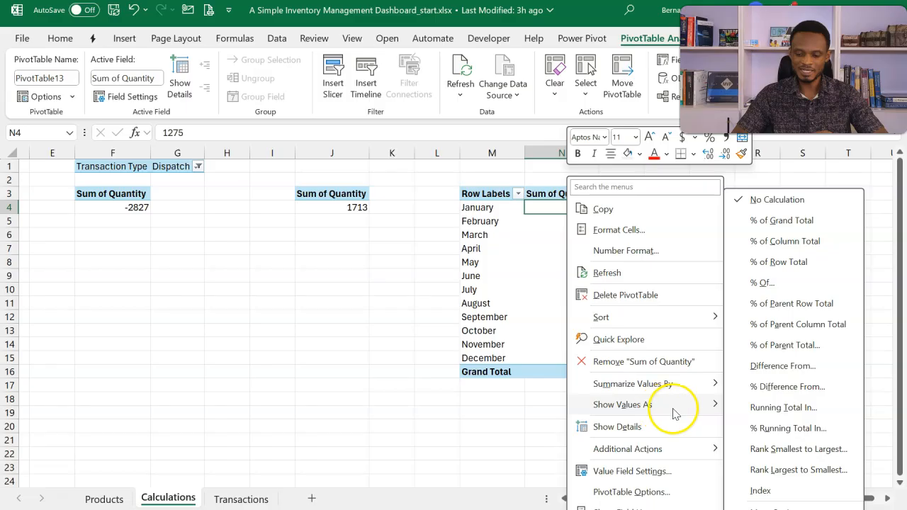
click(737, 409)
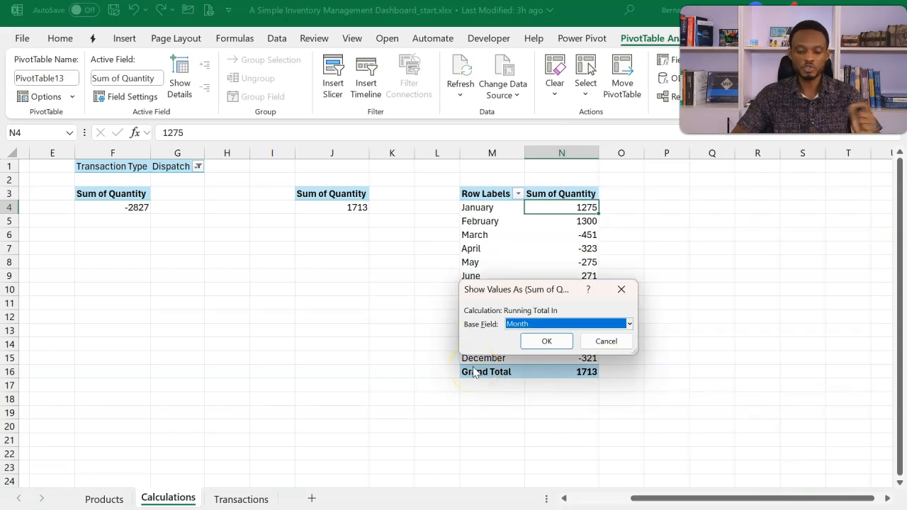
click(547, 340)
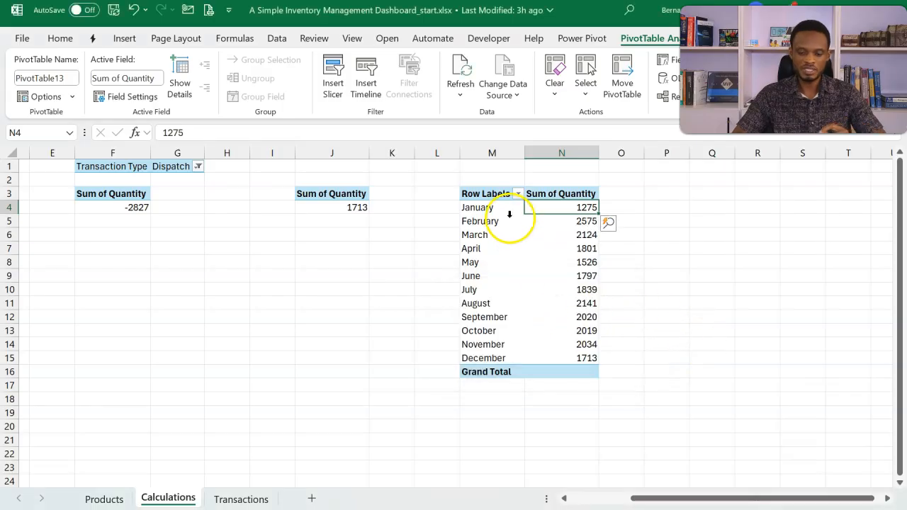
mouse_move(559, 249)
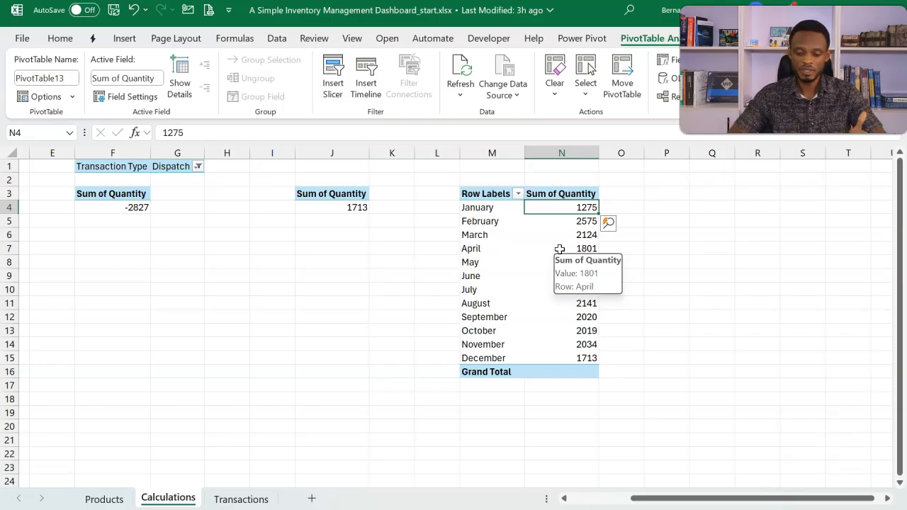
- Check the Stock Availability Trend chart in the finished dashboard workbook and return to the Calculations sheet of the start workbook
scroll(559, 249, right, 2)
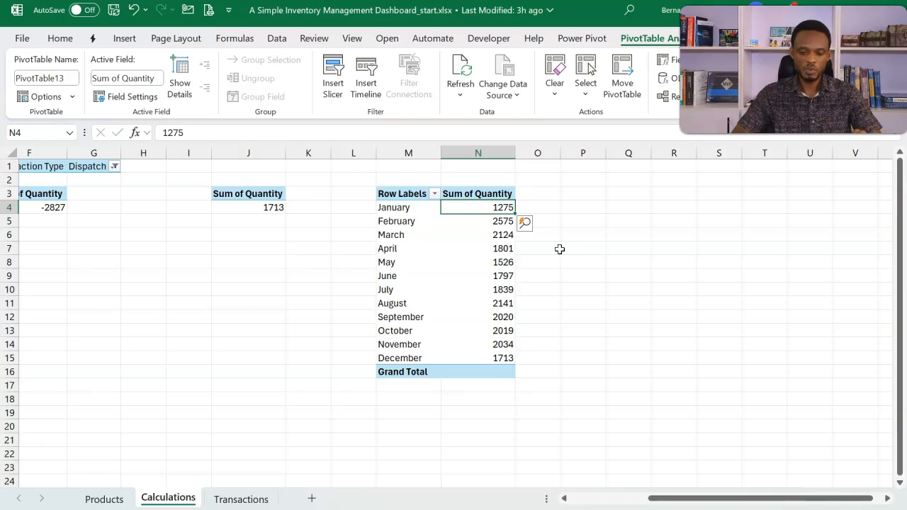
key(alt+Tab)
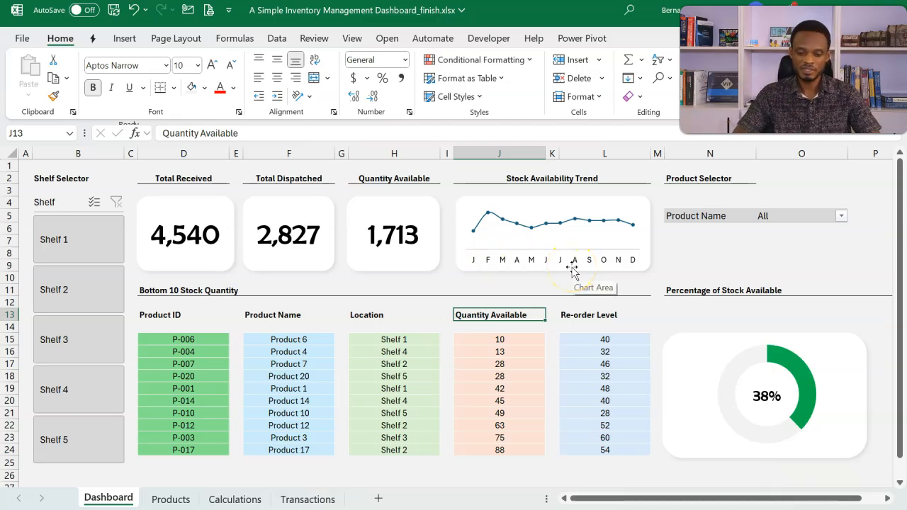
key(alt+Tab)
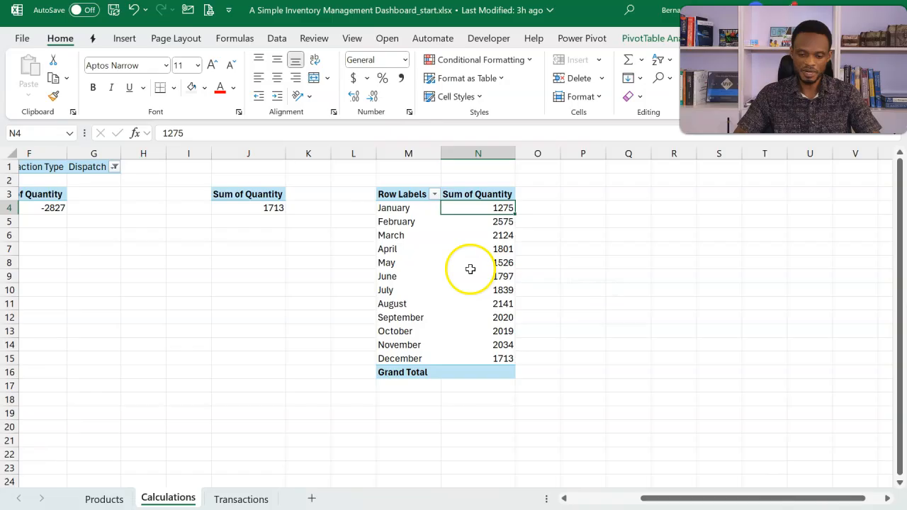
- Fill the helper cells O4:O15 beside the monthly PivotTable with the placeholder letter o
scroll(542, 236, right, 3)
scroll(543, 237, right, 1)
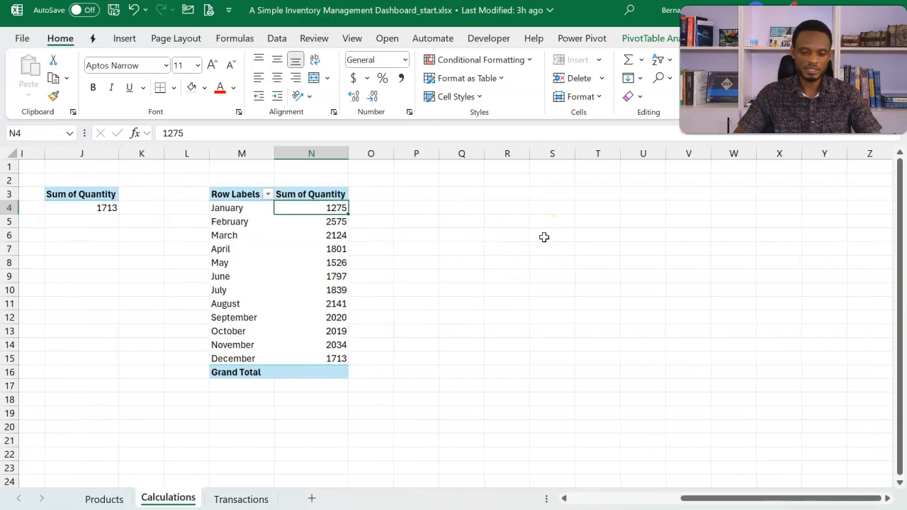
click(420, 209)
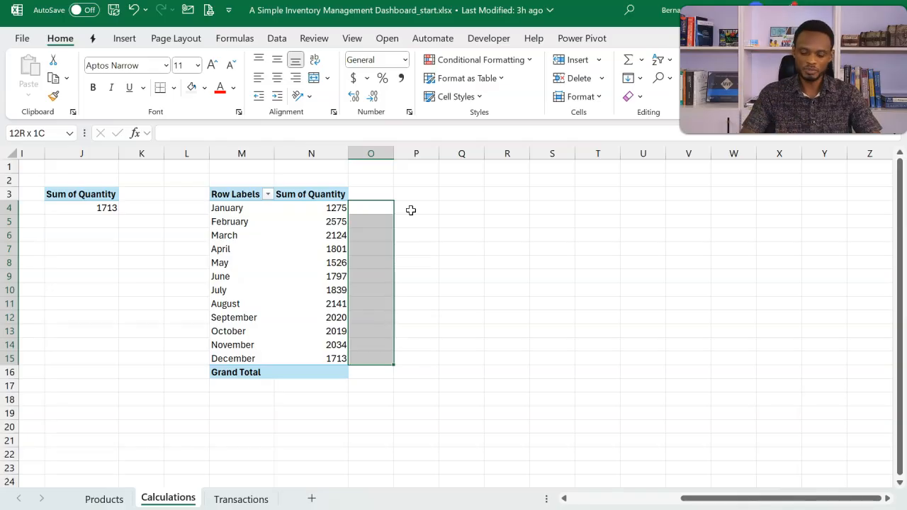
text(o)
key(ctrl+Return)
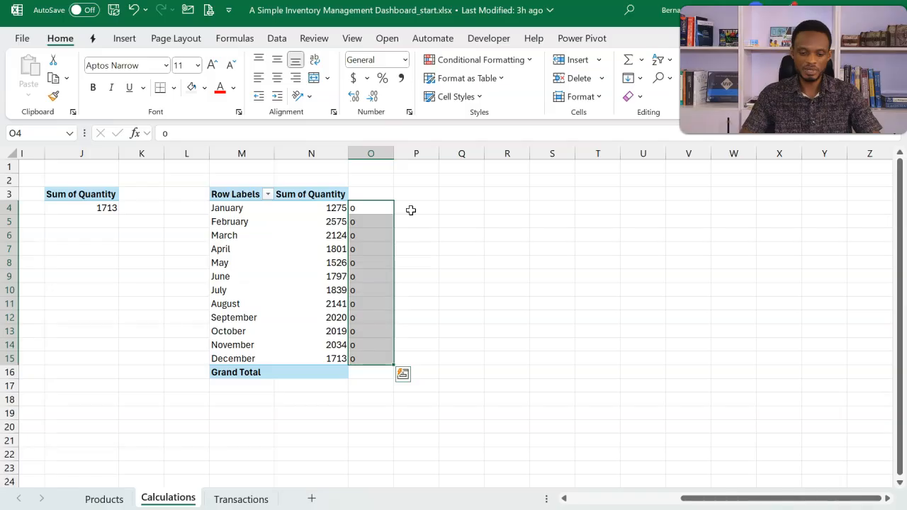
- Enter J in cell P4 and Flash Fill column P with the first letter of each month
click(410, 210)
text(J)
key(Return)
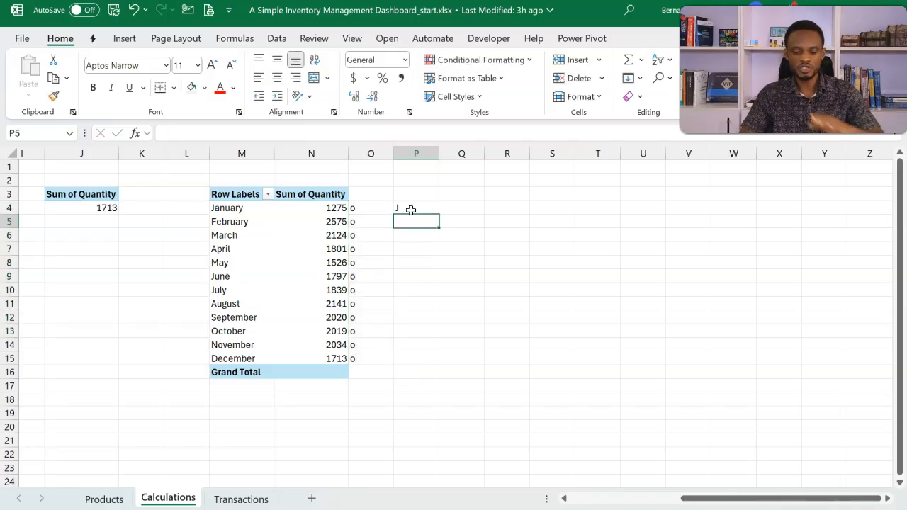
key(ctrl+e)
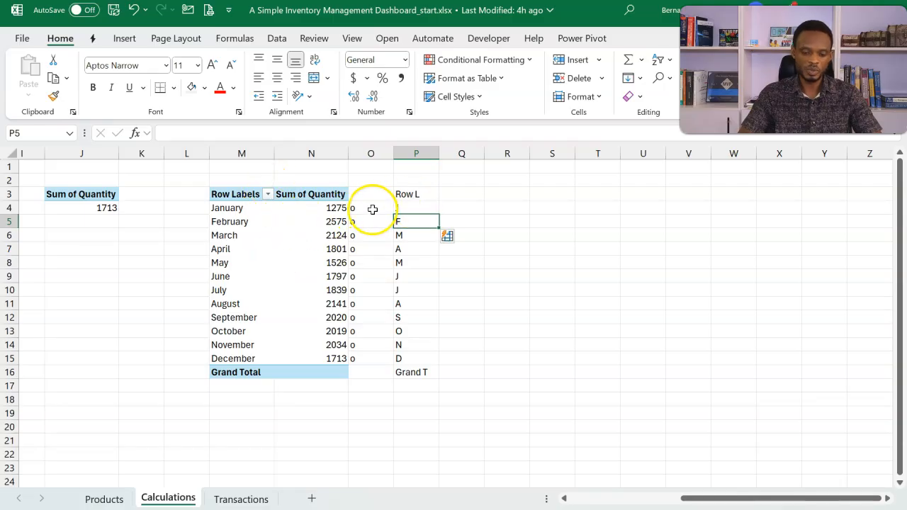
- Clear the placeholder letters from O4:O15 and the surplus Flash Fill entries in P3 and P16
drag(372, 209, 375, 359)
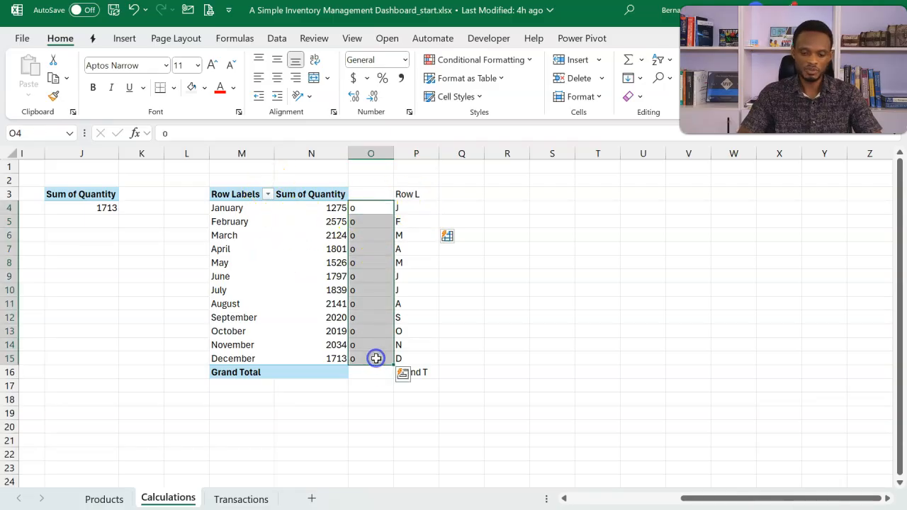
key(Delete)
click(423, 194)
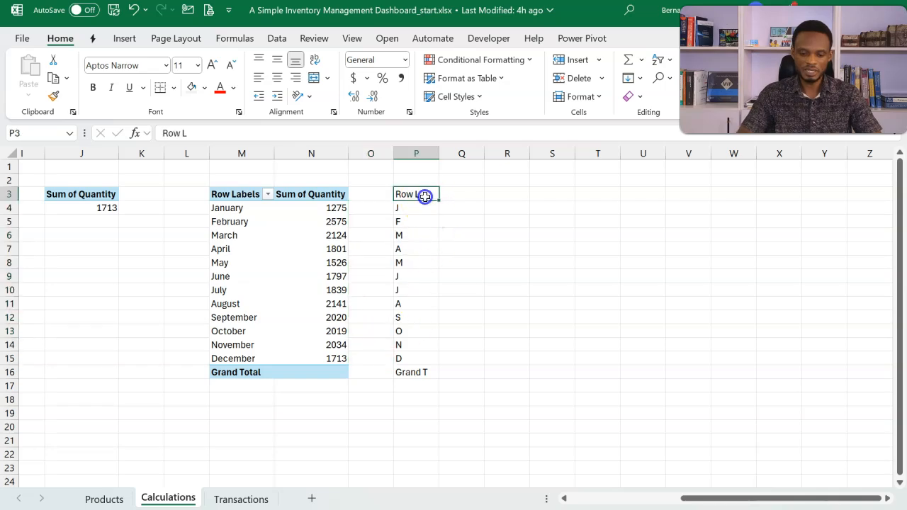
key(Delete)
click(421, 373)
key(Delete)
- Enter the formula =N4 in cell Q4 and fill it down to Q15 beside the month initials
click(471, 205)
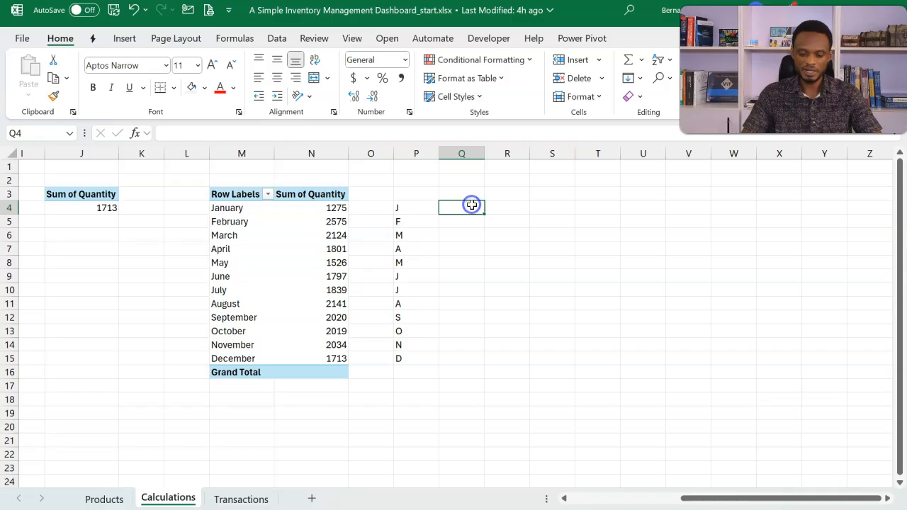
text(=)
key(Left)
key(Left)
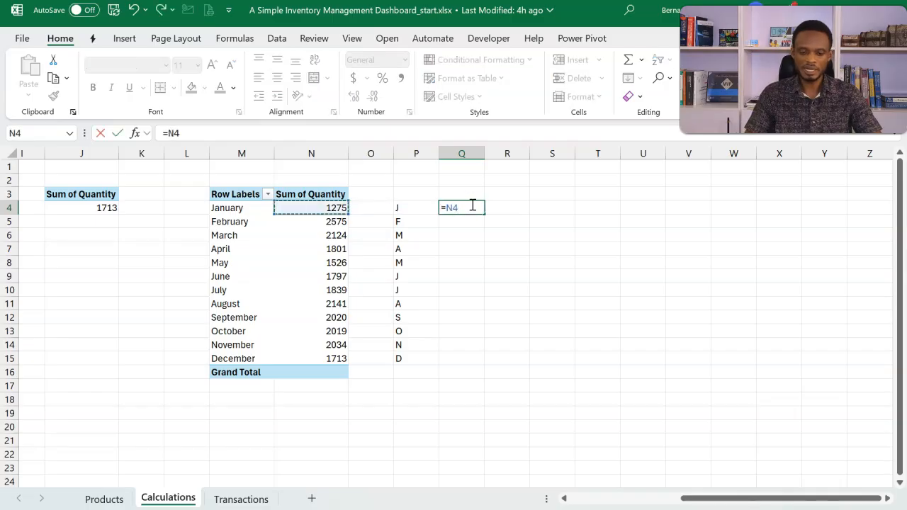
key(Return)
drag(471, 206, 468, 357)
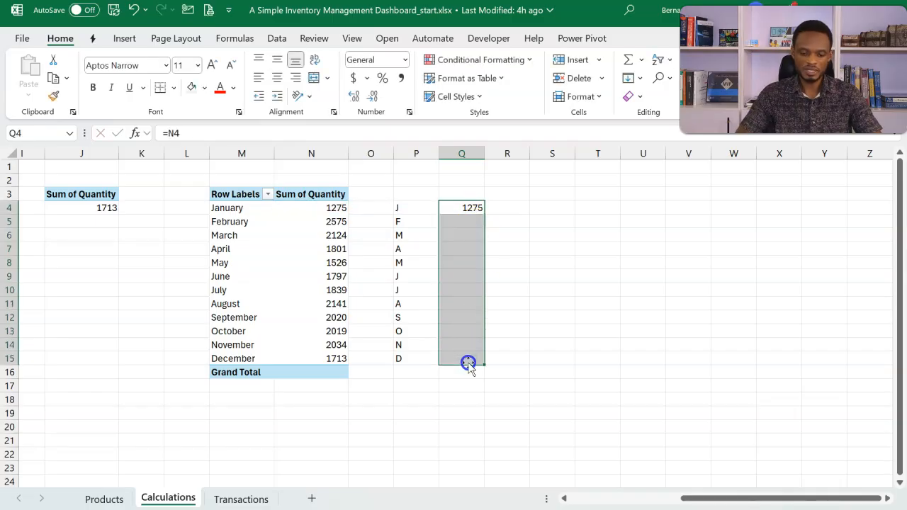
key(ctrl+d)
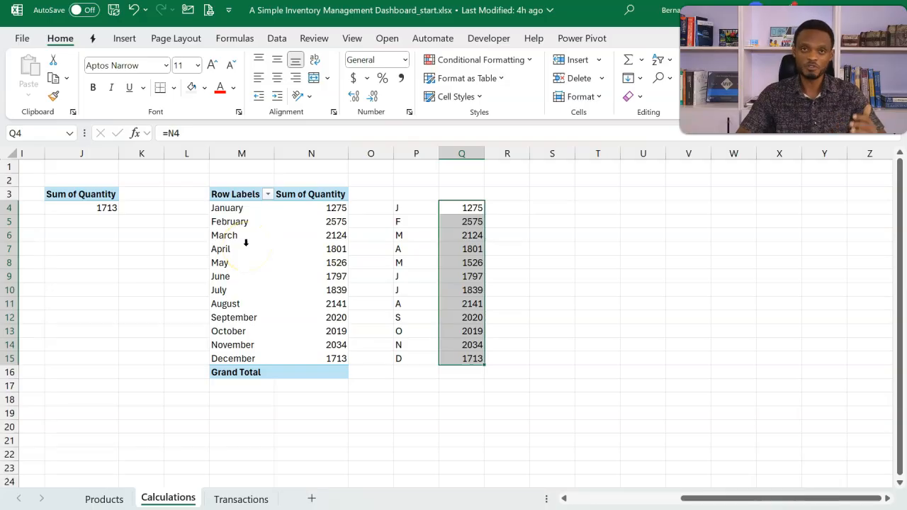
click(418, 195)
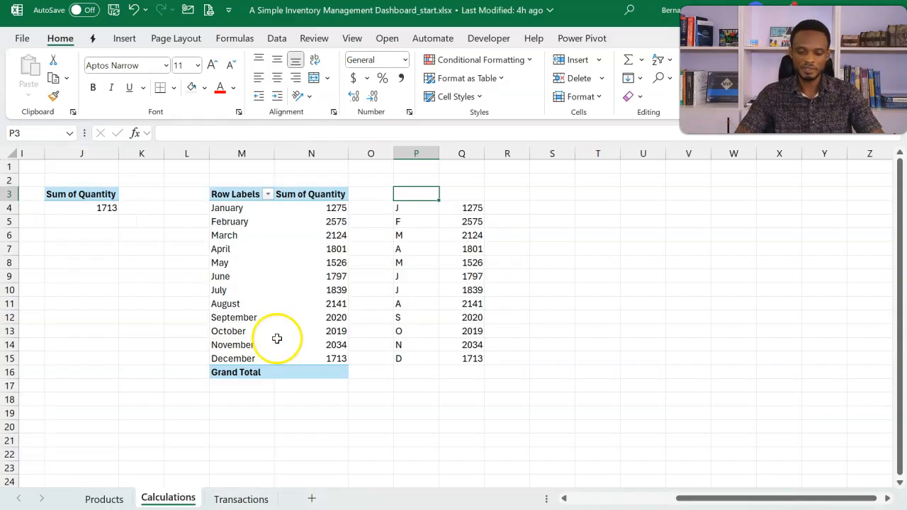
- Copy the monthly running total PivotTable in M3:N16 and paste the duplicate at cell T3
drag(240, 193, 293, 368)
key(ctrl+c)
click(591, 194)
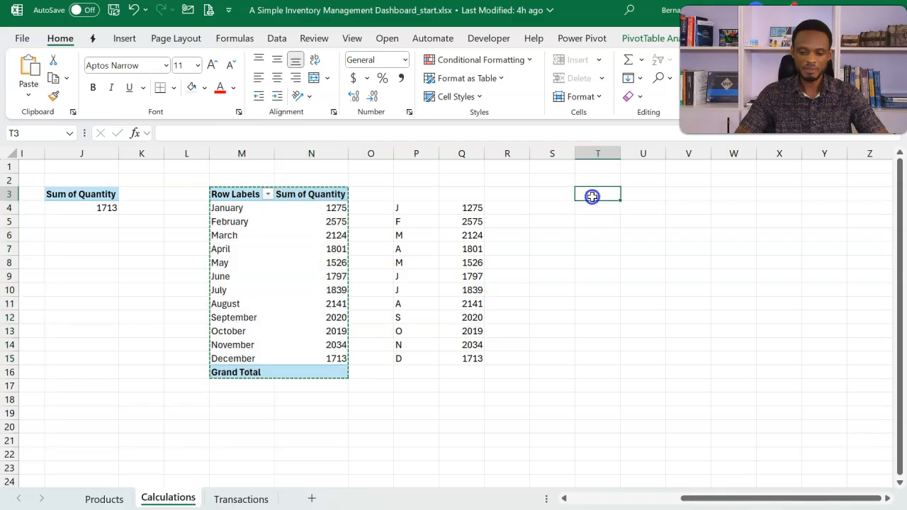
key(ctrl+v)
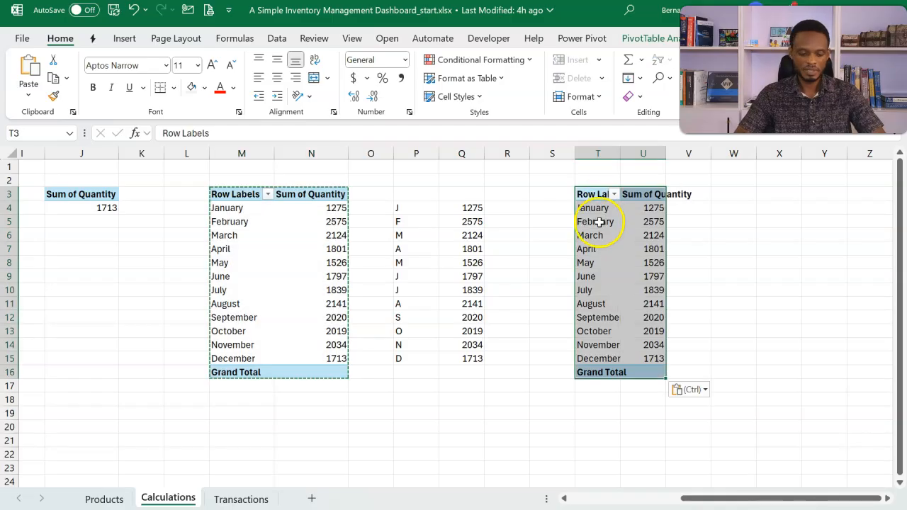
key(Escape)
- Show the field list for the duplicated PivotTable at T3 and remove Month from its rows
click(607, 222)
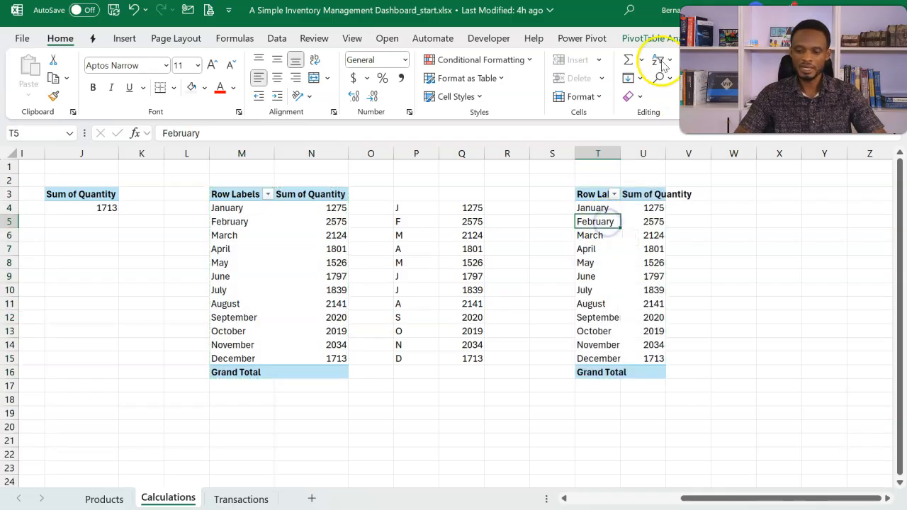
click(656, 38)
click(782, 83)
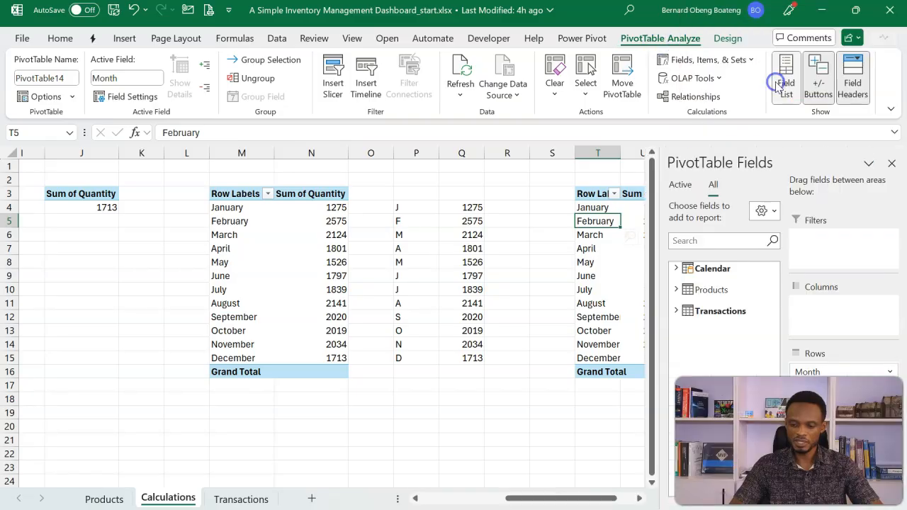
click(637, 499)
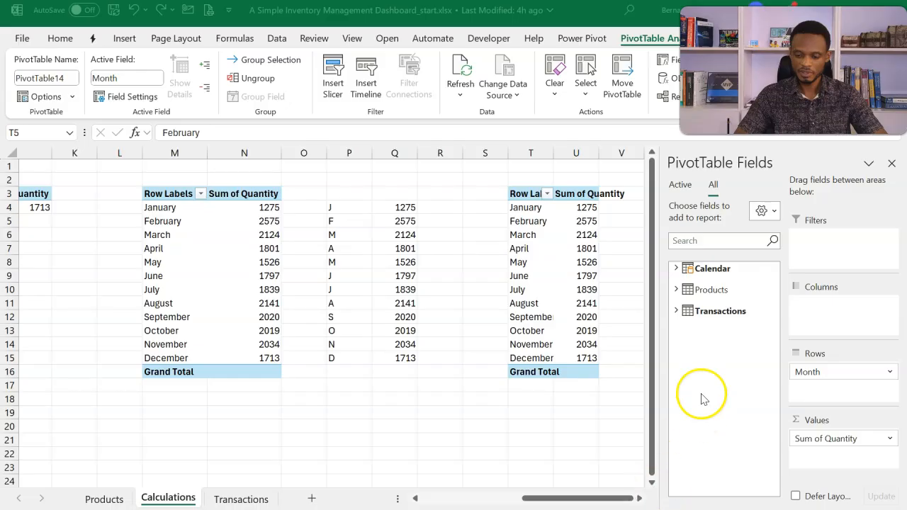
click(823, 379)
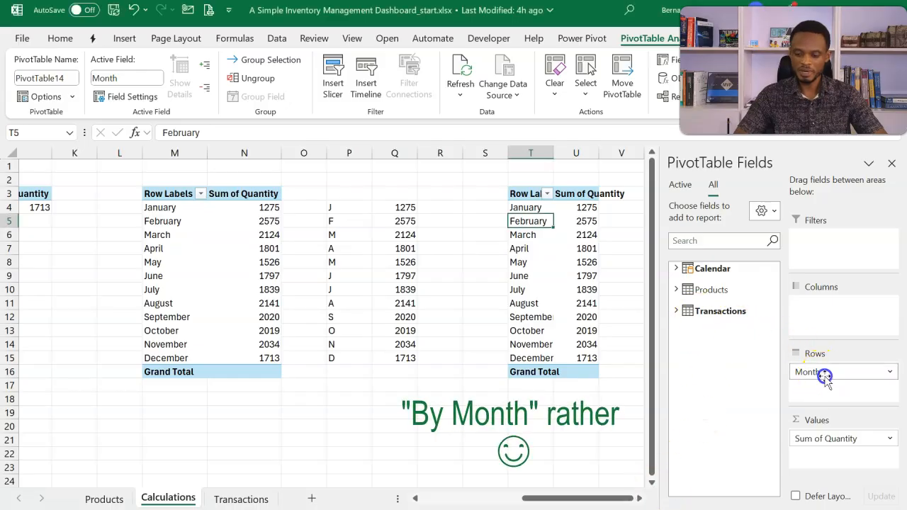
drag(823, 379, 743, 378)
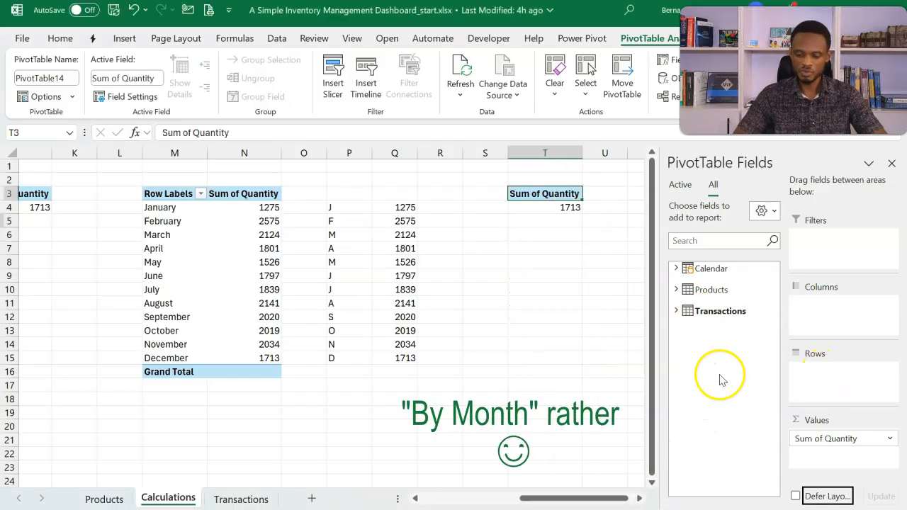
- Add Product Id, Product Name and Shelf from the Products table to the rows of the PivotTable at T3
click(680, 292)
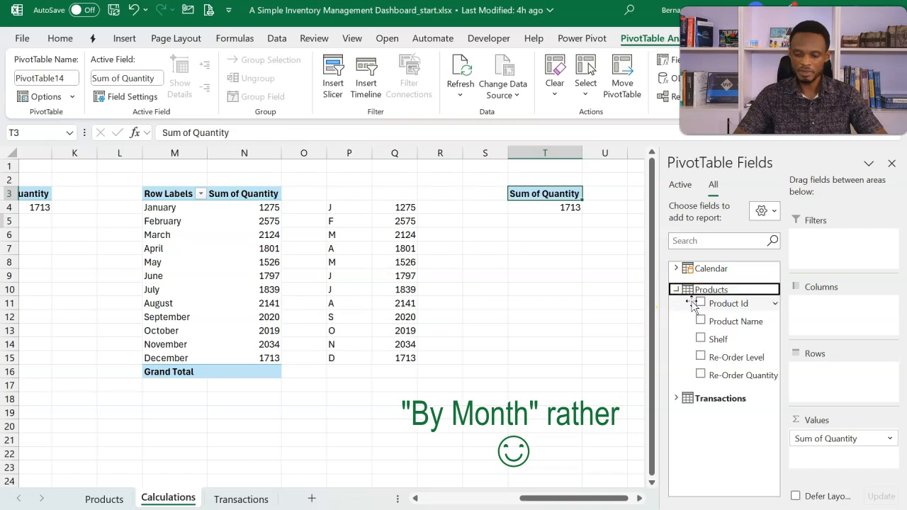
click(699, 303)
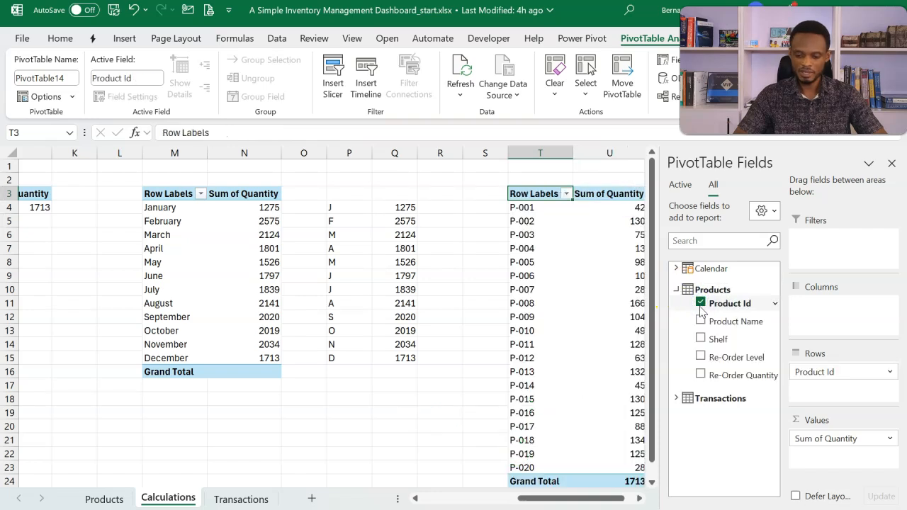
click(700, 320)
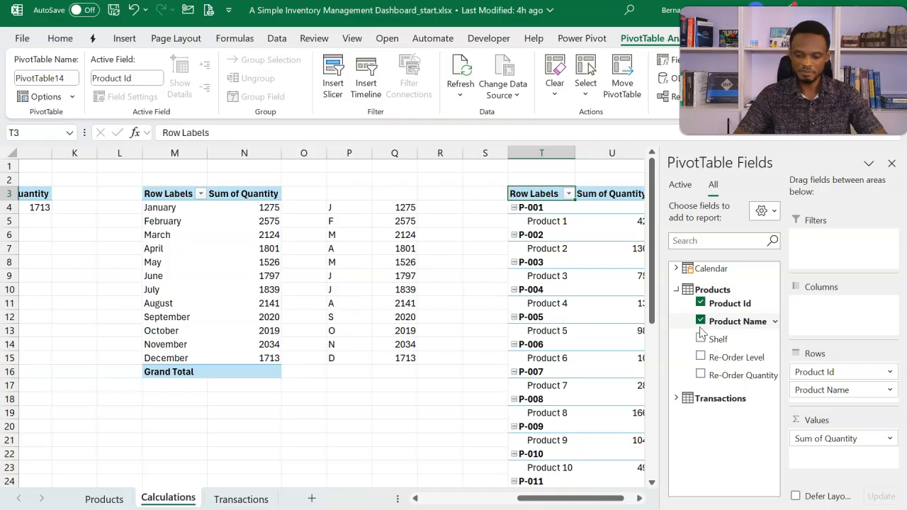
click(700, 338)
drag(605, 501, 628, 499)
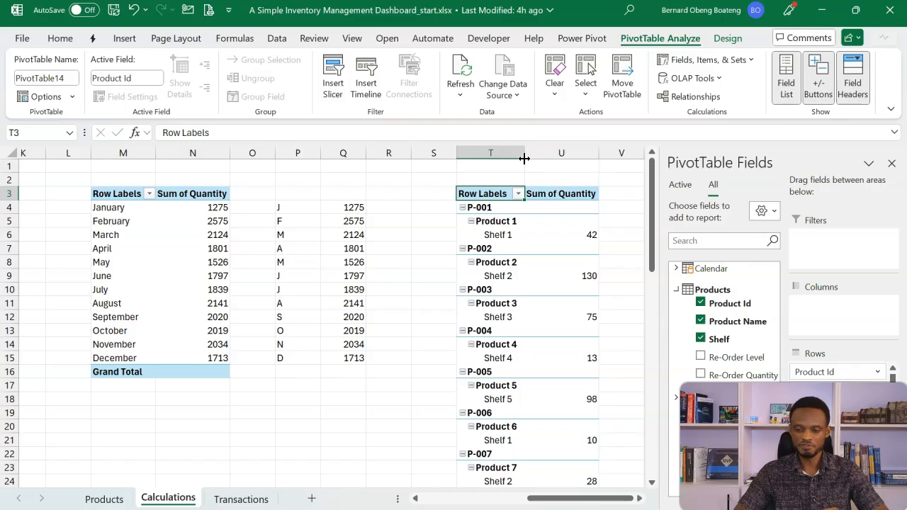
- Change the report layout of the product PivotTable at T3 to Tabular Form
click(728, 38)
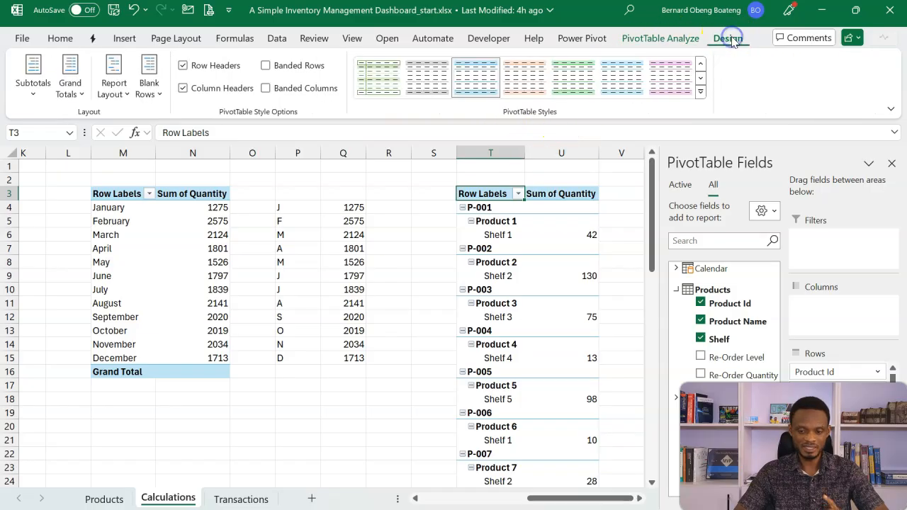
click(113, 91)
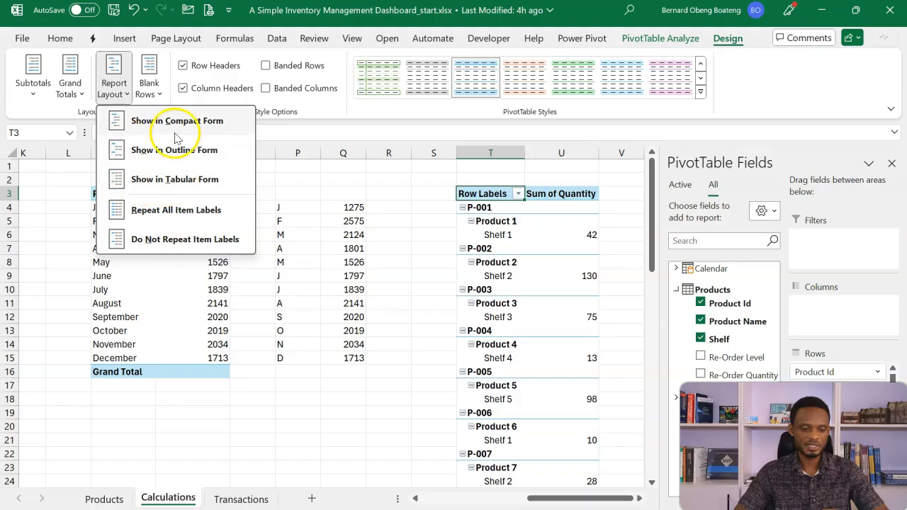
click(179, 180)
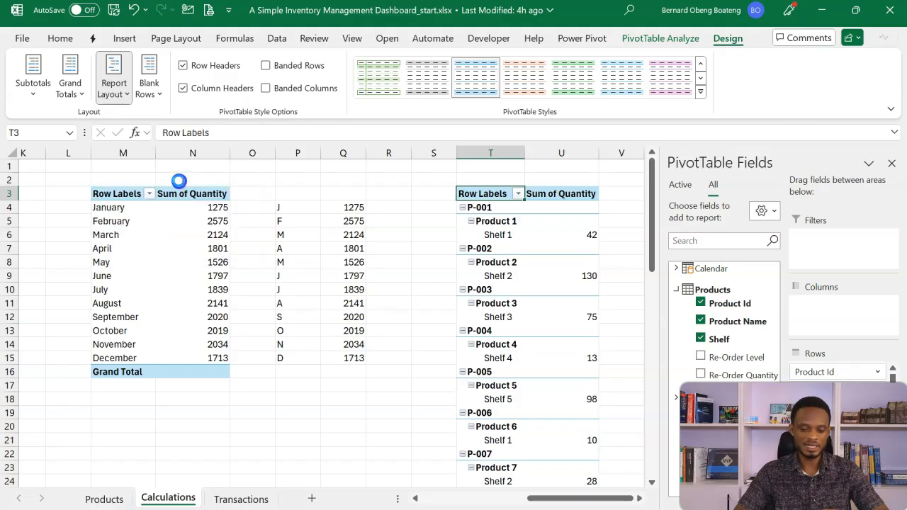
click(638, 499)
click(638, 500)
click(638, 499)
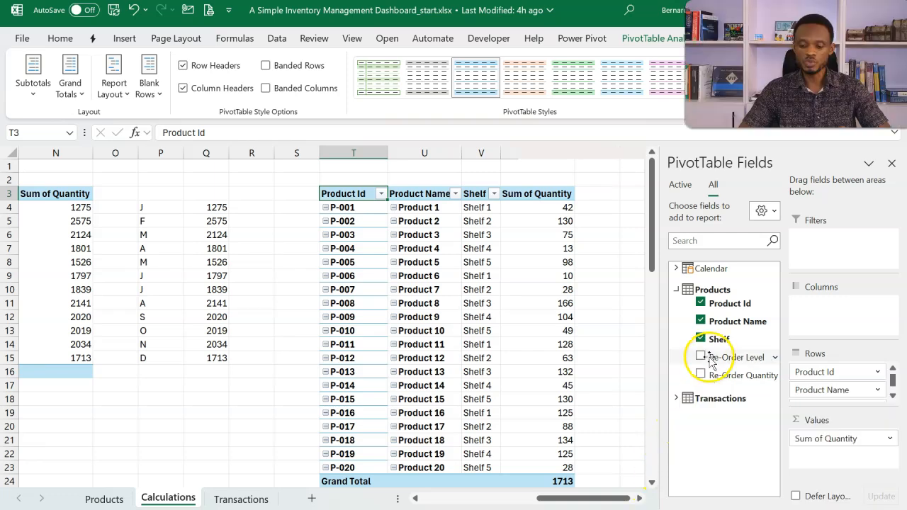
- Add Re-Order Level to the product PivotTable's values and turn off its grand totals for rows and columns
drag(724, 363, 817, 455)
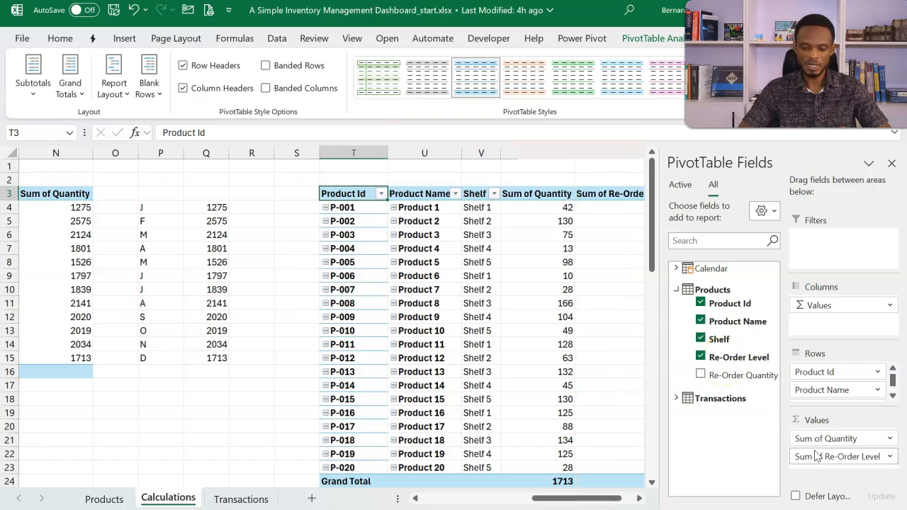
click(639, 499)
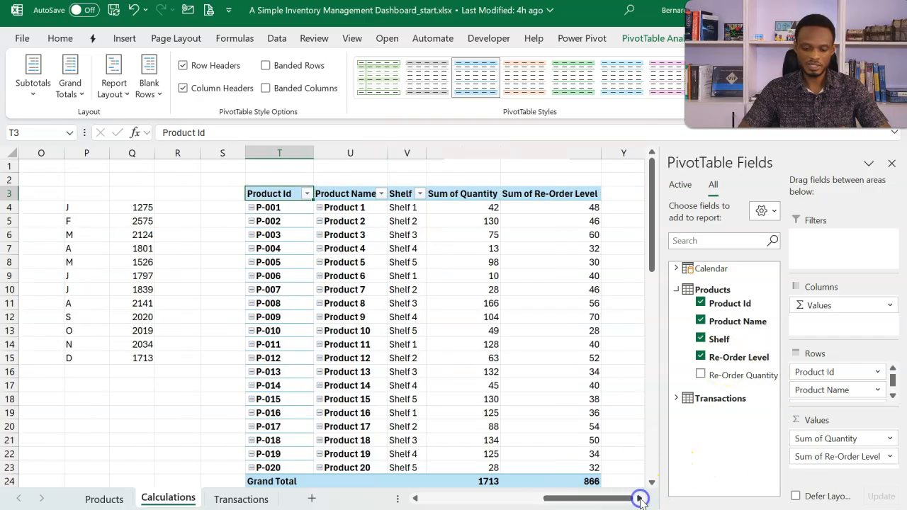
click(433, 369)
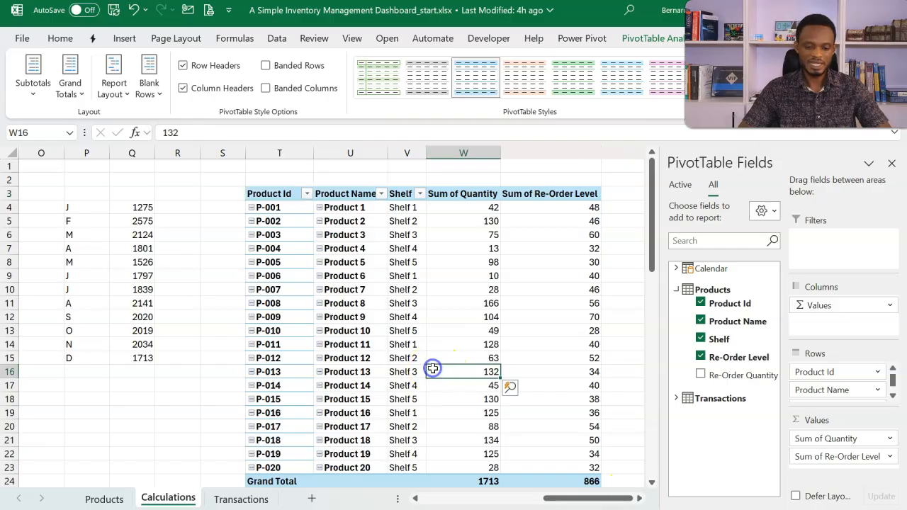
click(71, 84)
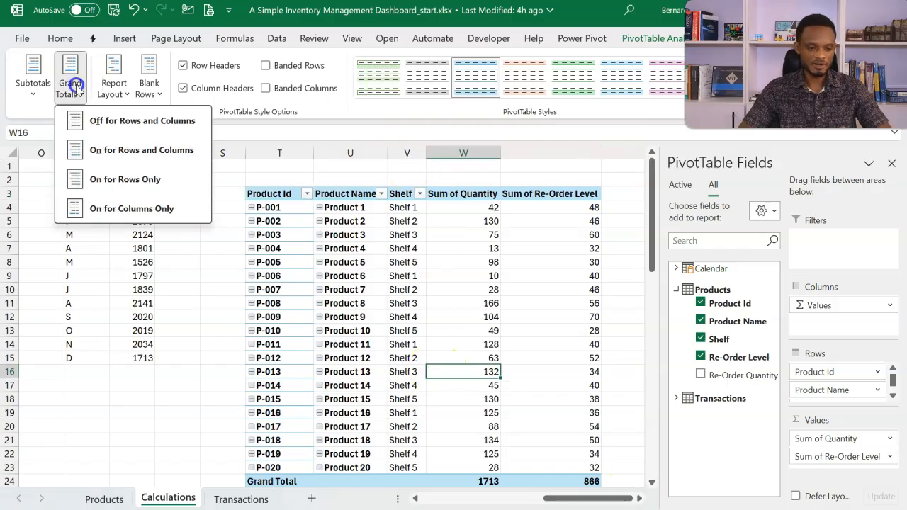
click(92, 120)
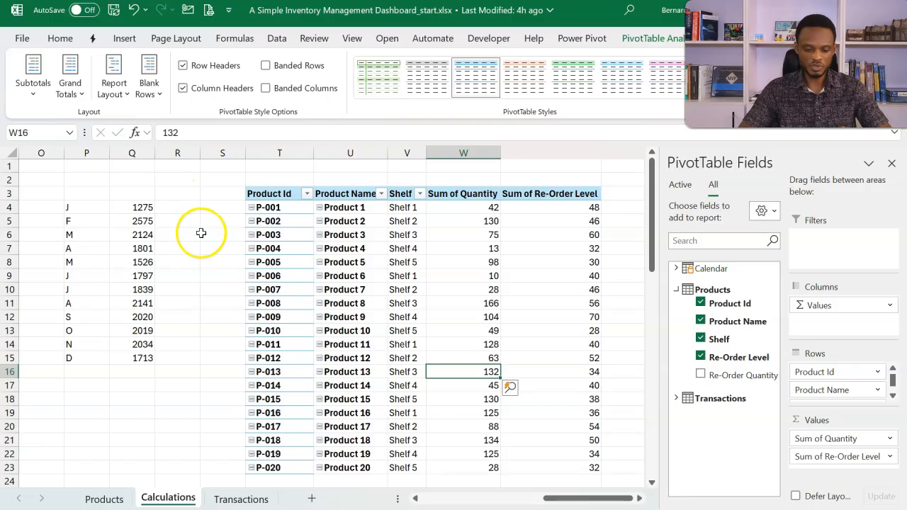
- Turn off grand totals for rows and columns in the monthly running total PivotTable at M3
scroll(201, 233, left, 3)
scroll(201, 233, left, 2)
click(224, 262)
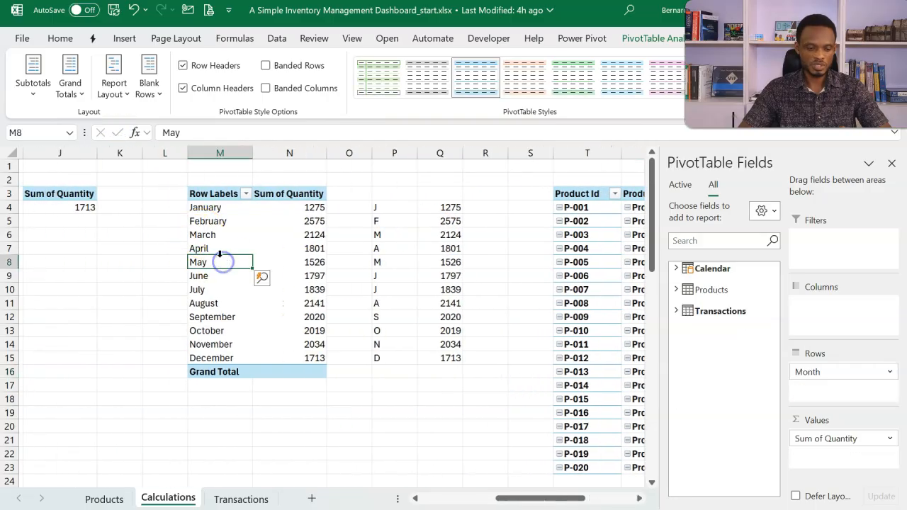
click(69, 100)
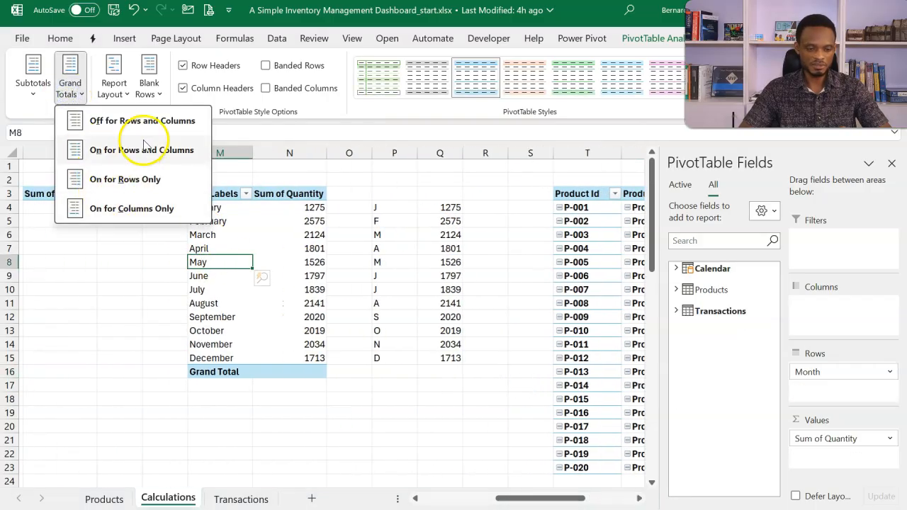
click(154, 122)
- Sort the product PivotTable's Product Id field in ascending order by Sum of Quantity
scroll(403, 276, right, 6)
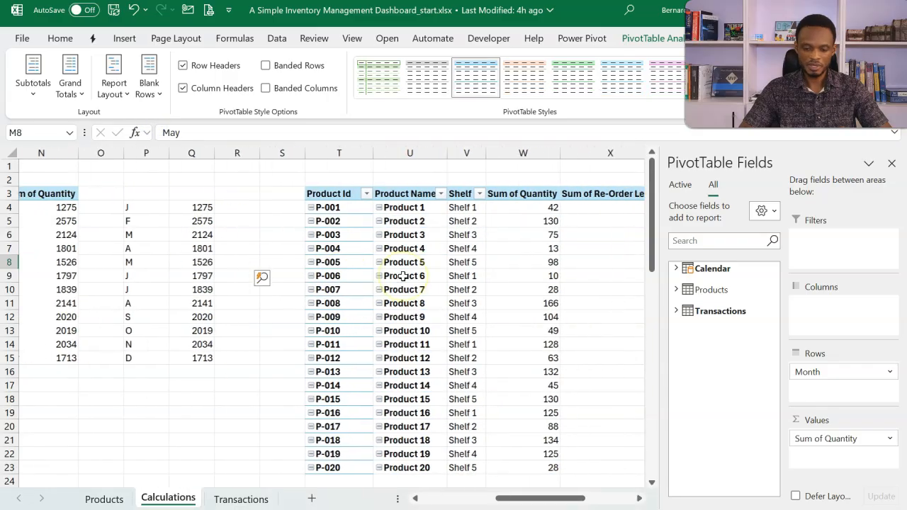
click(448, 279)
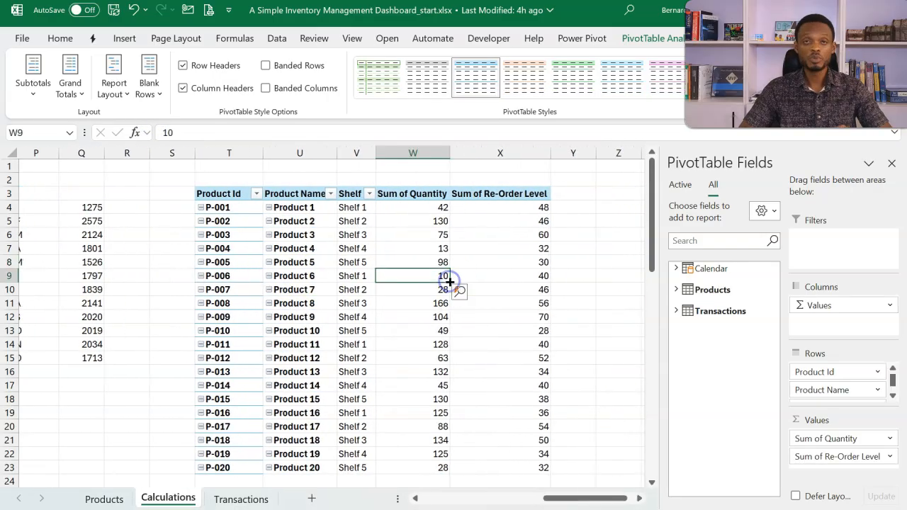
click(420, 220)
mouse_move(420, 220)
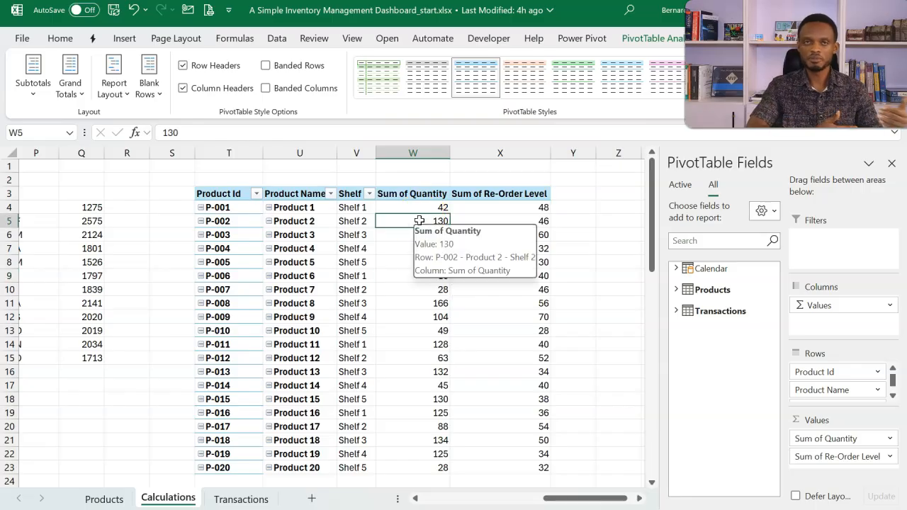
click(420, 222)
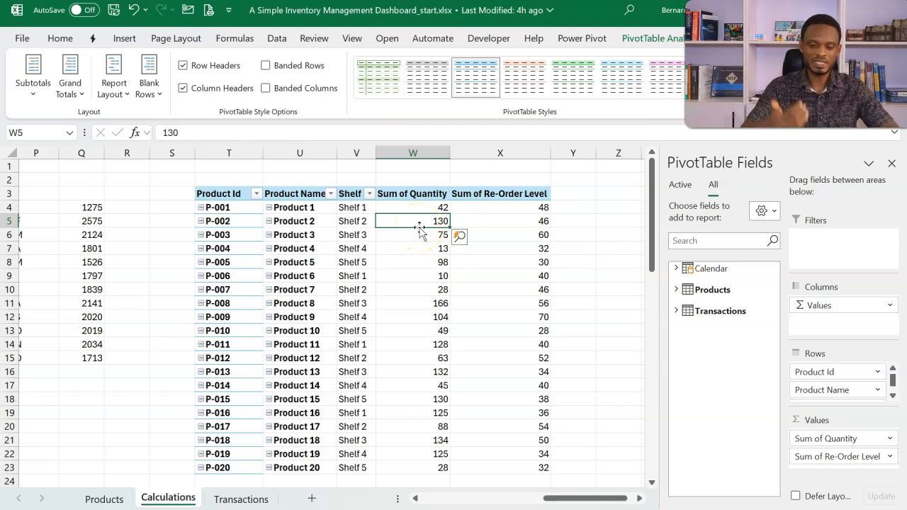
click(258, 195)
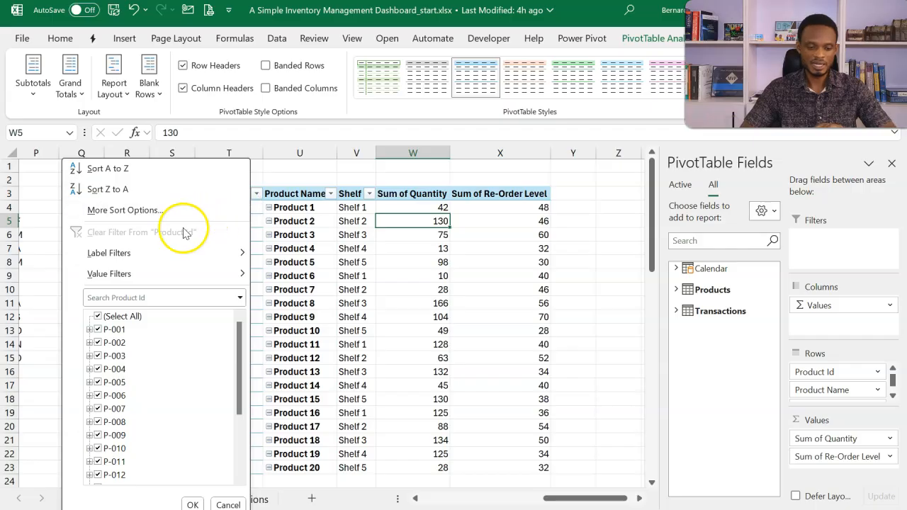
click(179, 211)
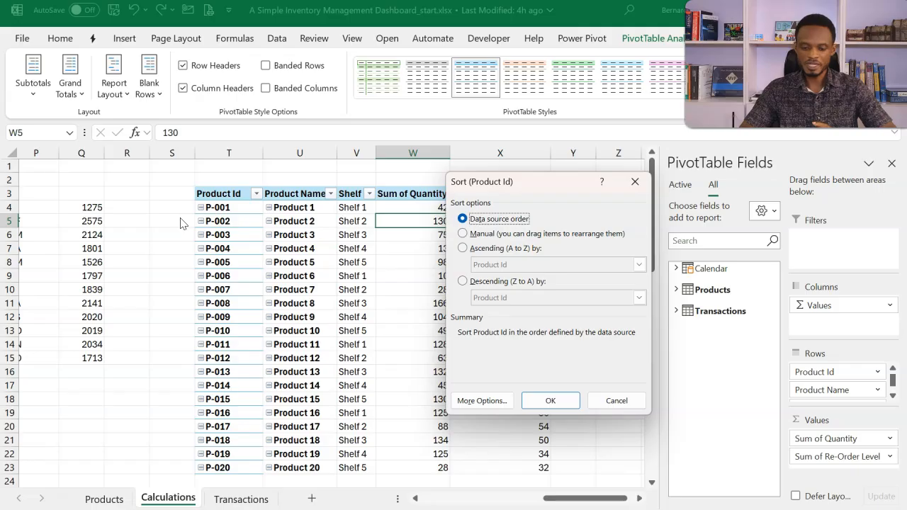
click(462, 251)
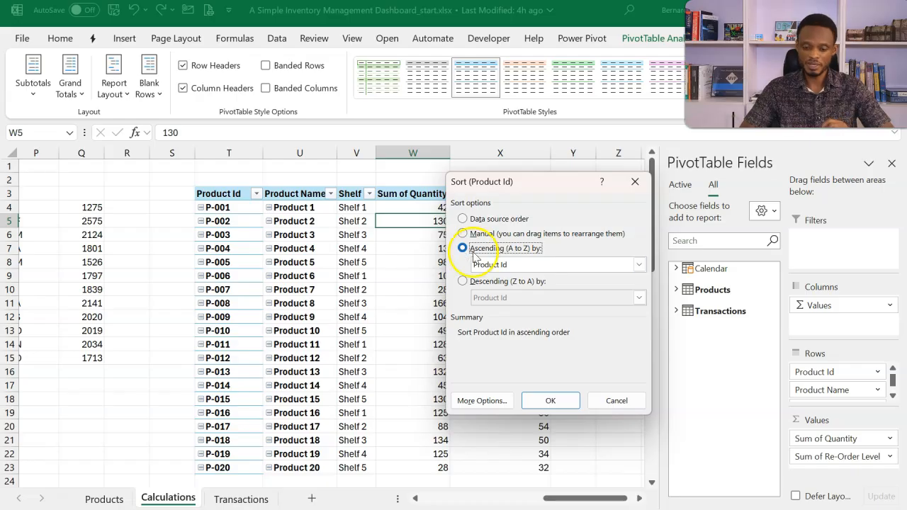
click(640, 265)
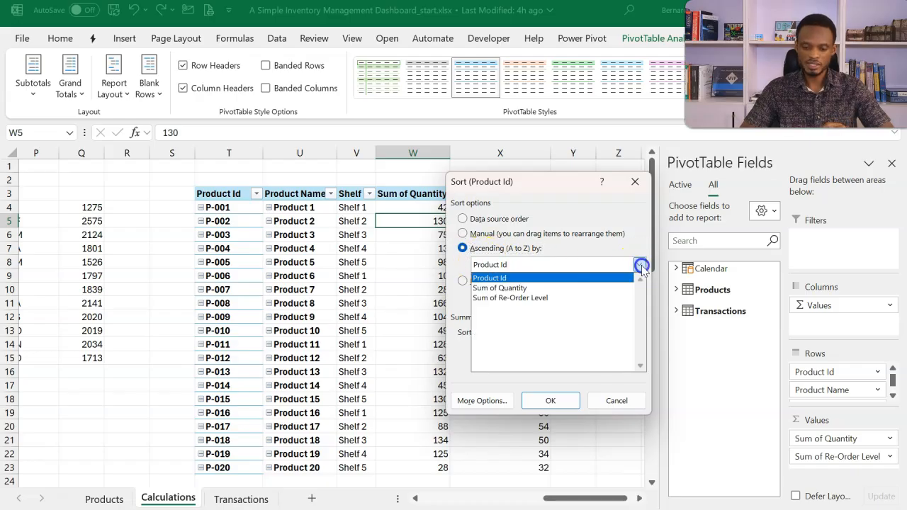
click(598, 287)
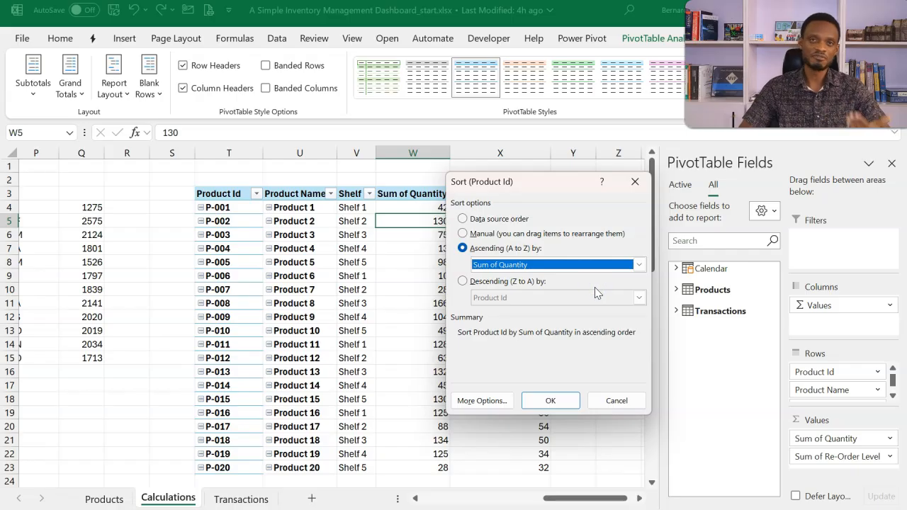
click(564, 401)
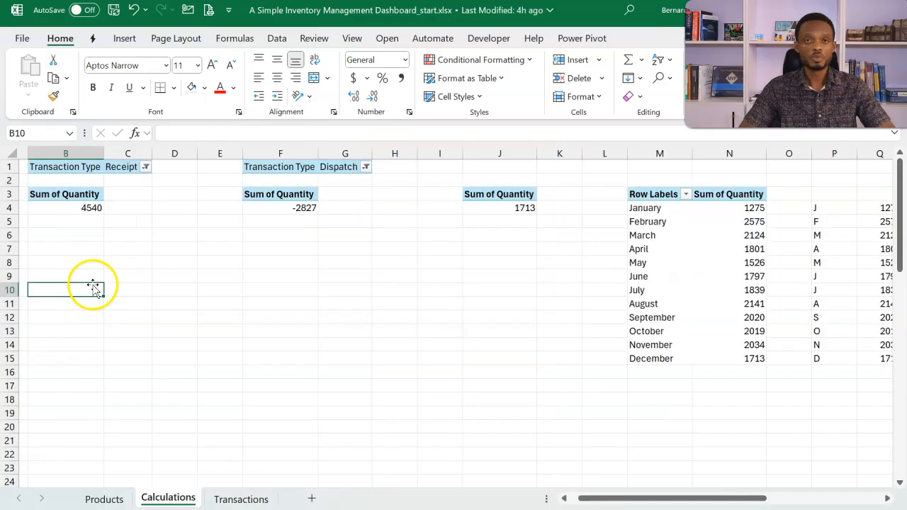
- Rename the receipt PivotTable's Sum of Quantity header in cell B3 to Receipts
click(71, 200)
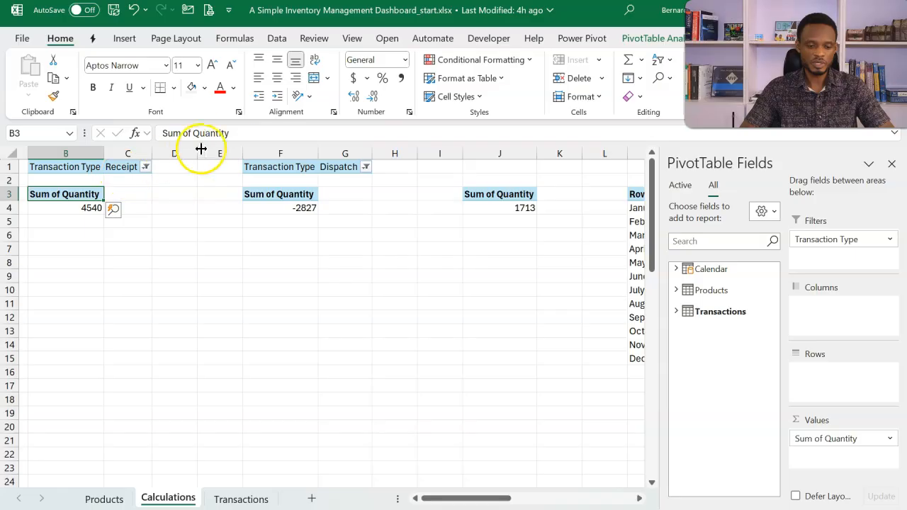
drag(242, 134, 130, 137)
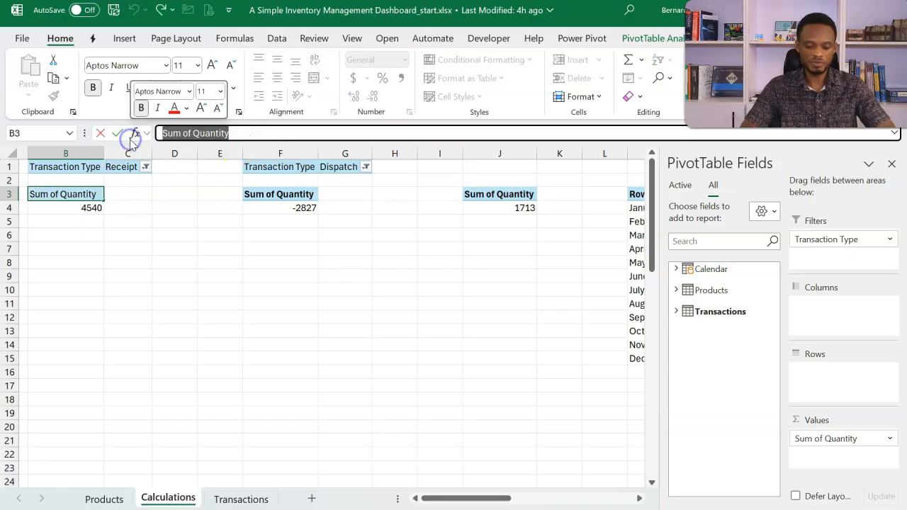
text(Re)
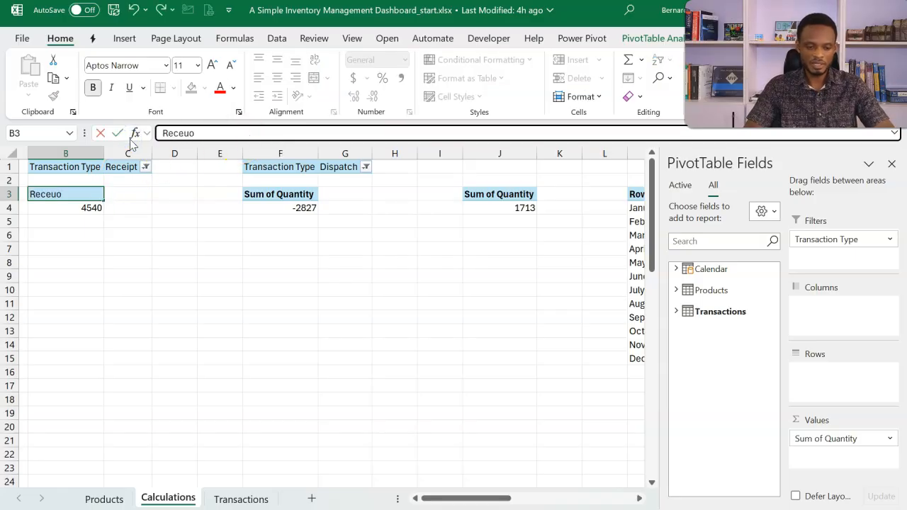
text(ceipts)
key(Return)
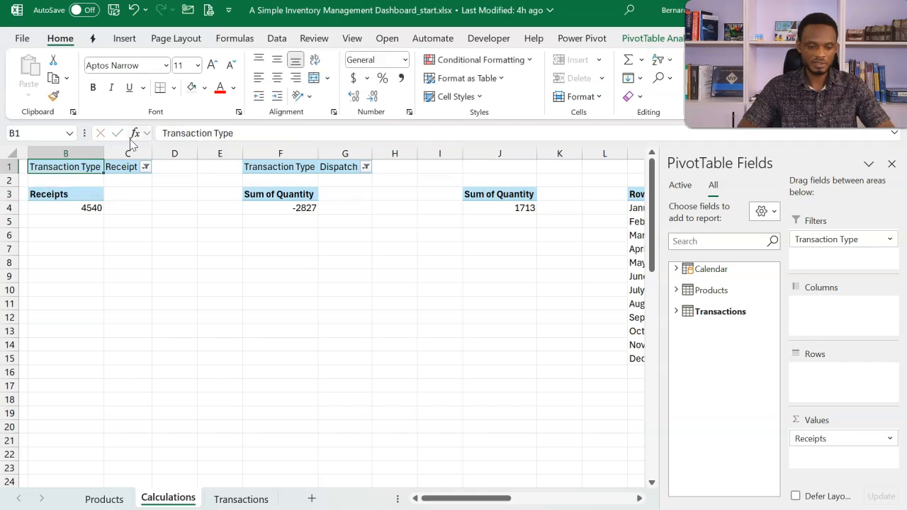
- Rename the dispatch PivotTable's Sum of Quantity header in cell F3 to Dispatch
click(266, 199)
drag(245, 132, 137, 133)
text(Disp)
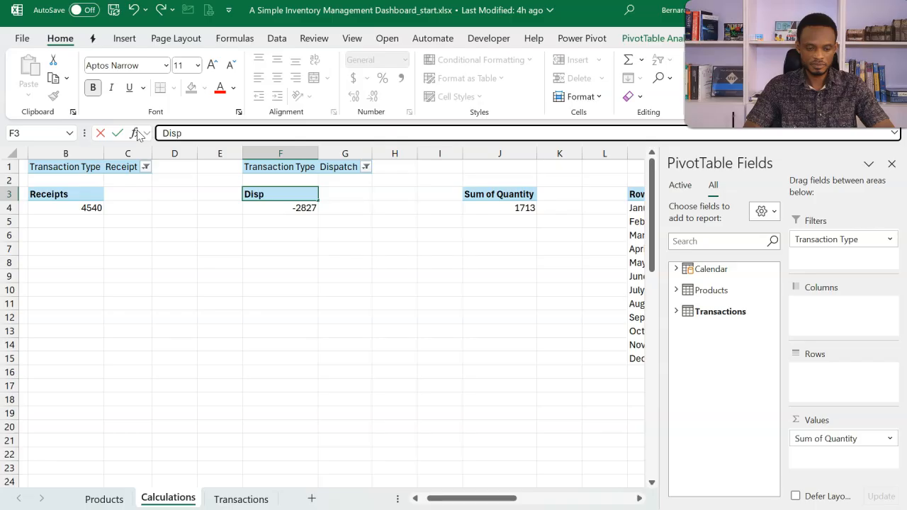
text(atch)
key(Return)
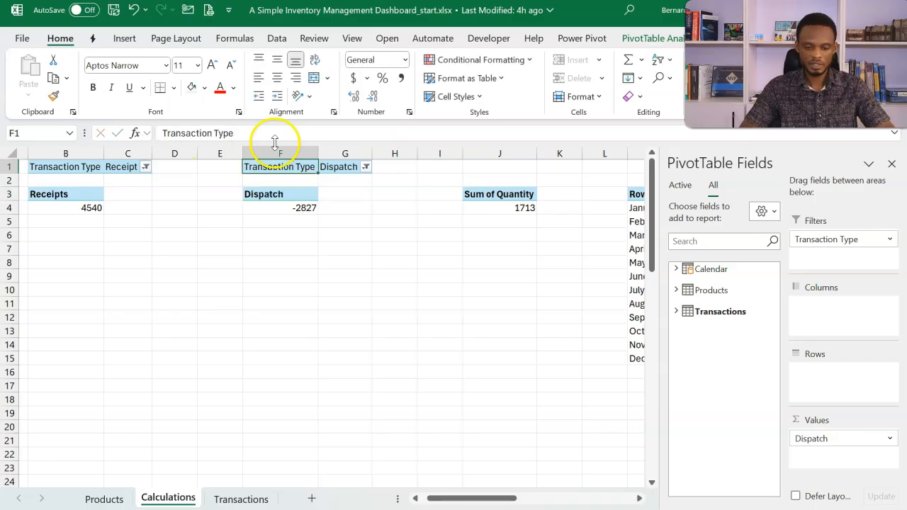
- Shorten the balance PivotTable's Sum of Quantity header in cell J3 to Quantity
click(500, 205)
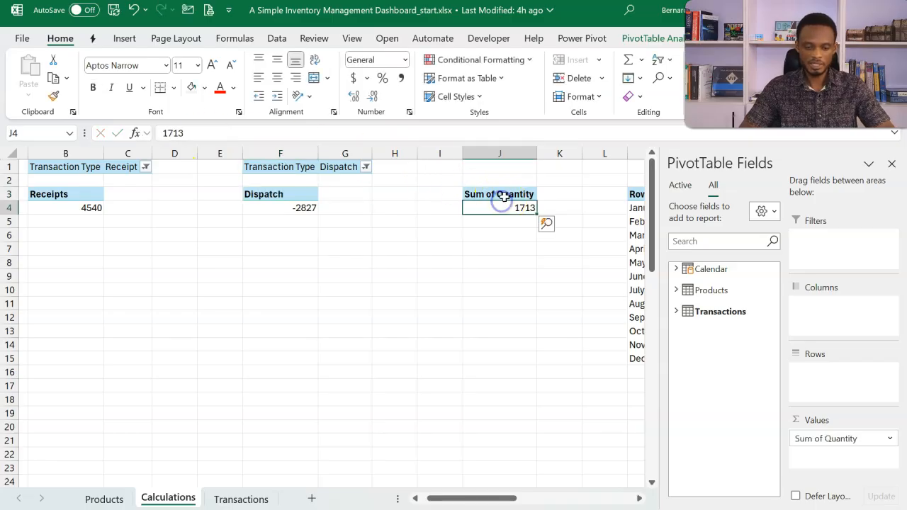
click(502, 195)
click(262, 134)
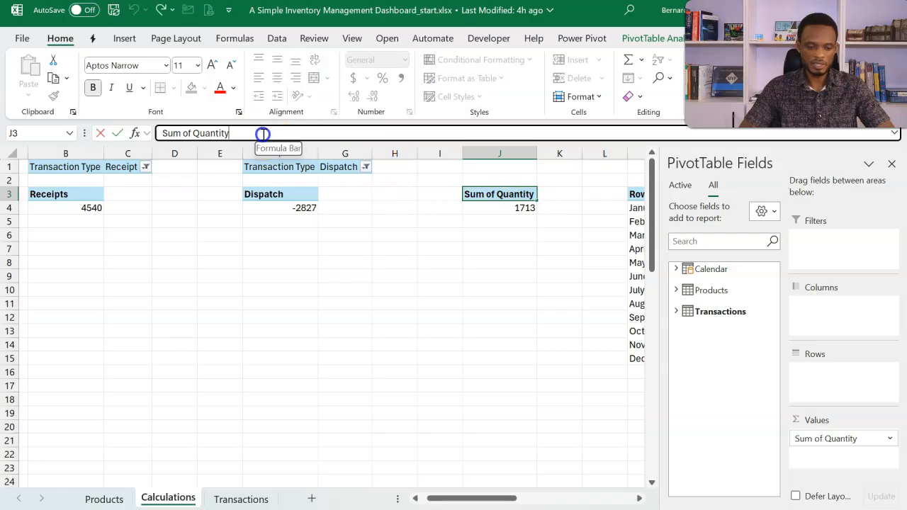
click(193, 133)
key(BackSpace)
key(BackSpace)
key(BackSpace)
key(BackSpace)
key(BackSpace)
key(BackSpace)
key(BackSpace)
key(Return)
- Set the PivotTable name of the receipt PivotTable at B3 to Receipts
click(66, 194)
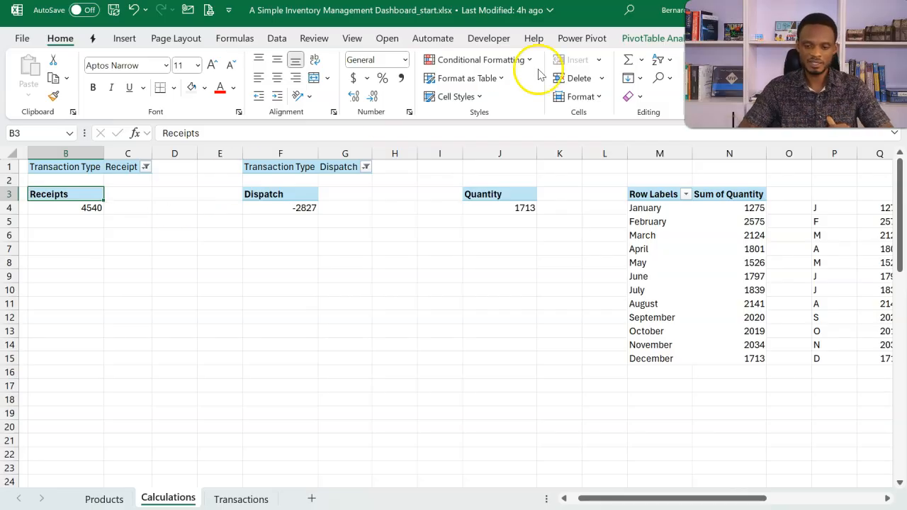
click(646, 39)
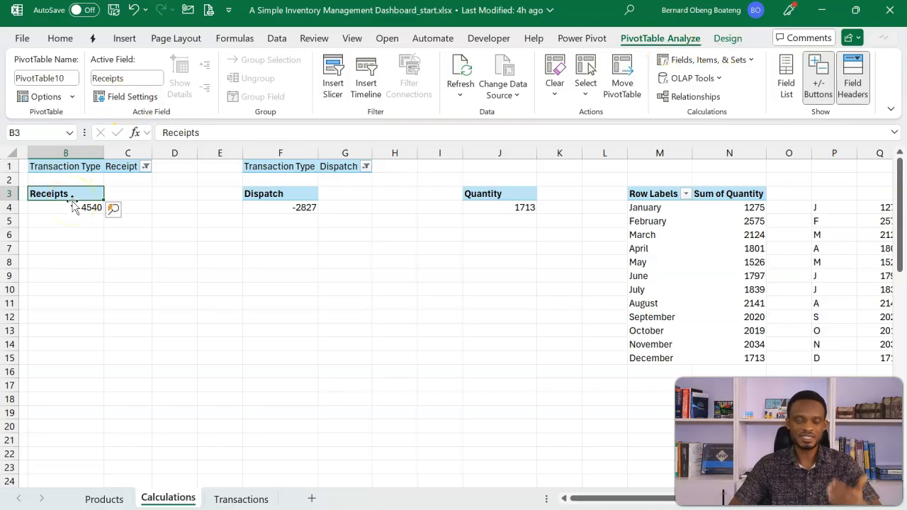
click(72, 80)
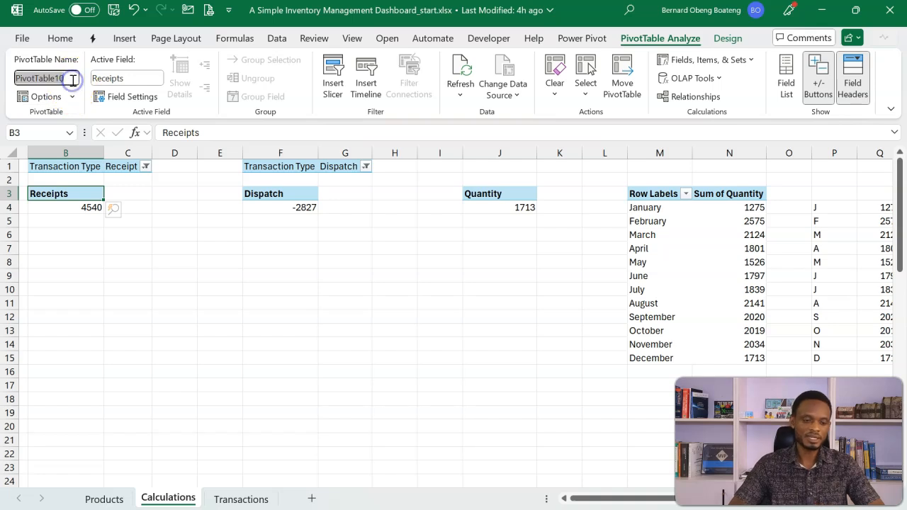
text(Receipts)
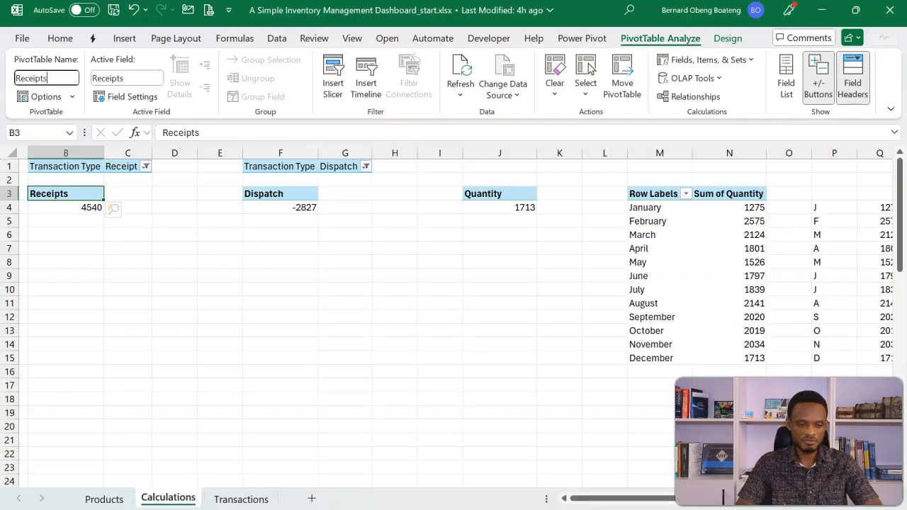
- Set the PivotTable name of the dispatch PivotTable at F3 to Dispatch
click(263, 196)
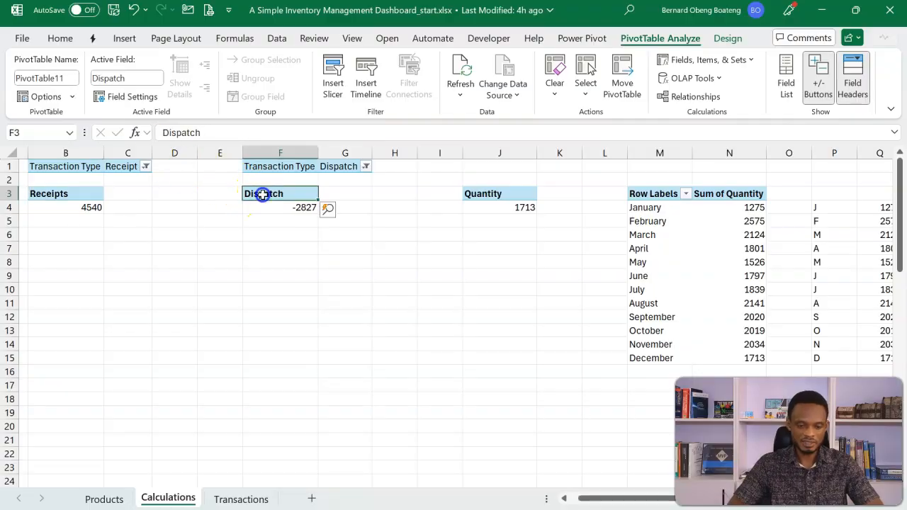
click(73, 78)
text(Dispatch)
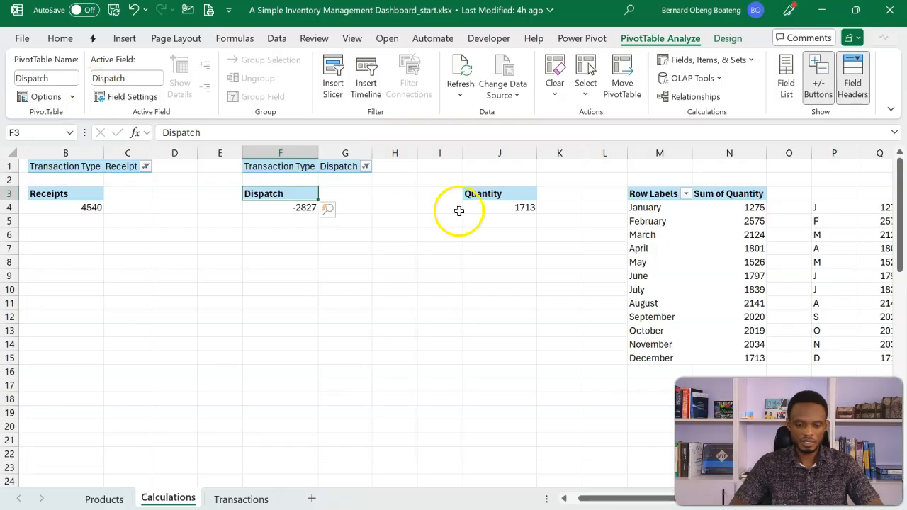
- Set the PivotTable name of the balance PivotTable at J3 to Quantity
click(484, 197)
click(71, 79)
text(Quantity)
key(Return)
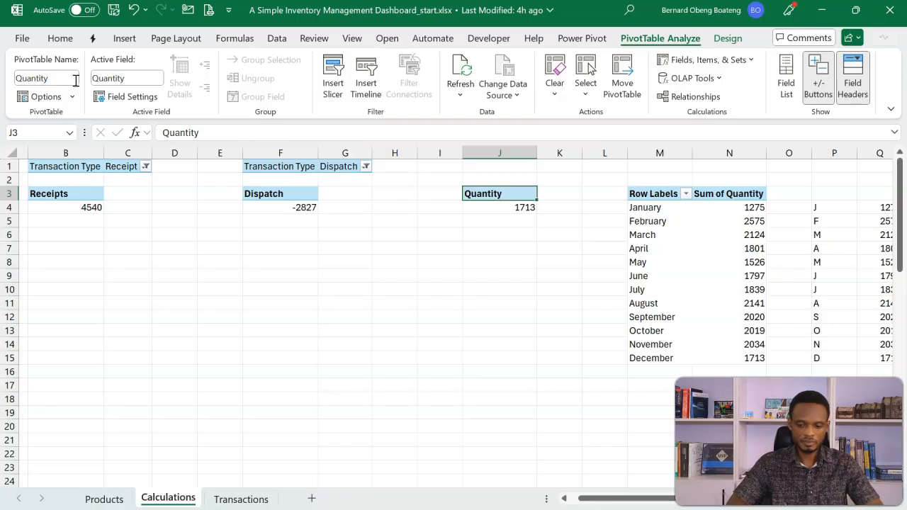
- Set the PivotTable name of the monthly running total PivotTable at M3 to Trend
click(646, 195)
click(73, 78)
text(T)
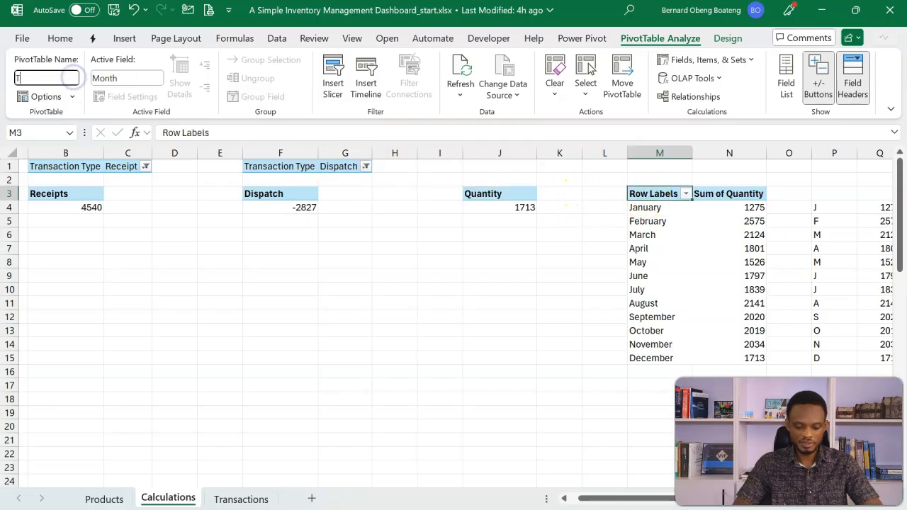
text(rend)
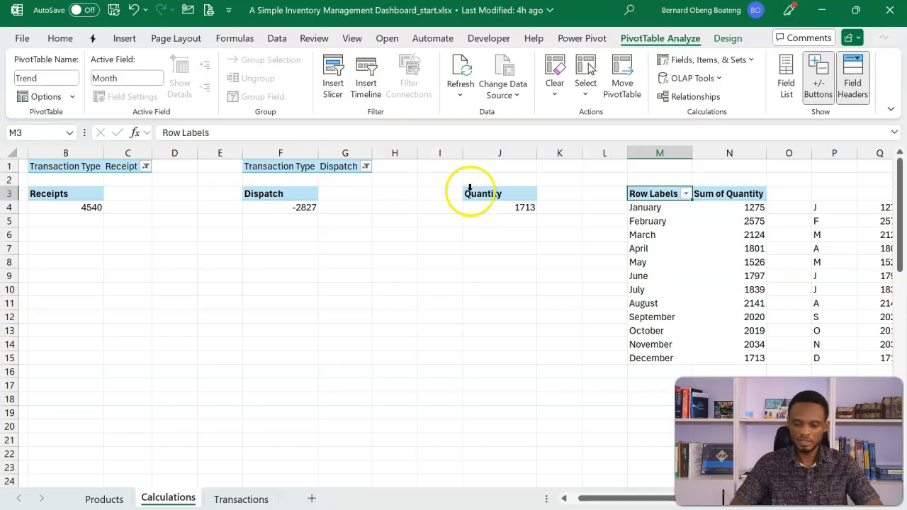
- Set the PivotTable name of the product reorder PivotTable at T3 to Summary
scroll(621, 225, right, 3)
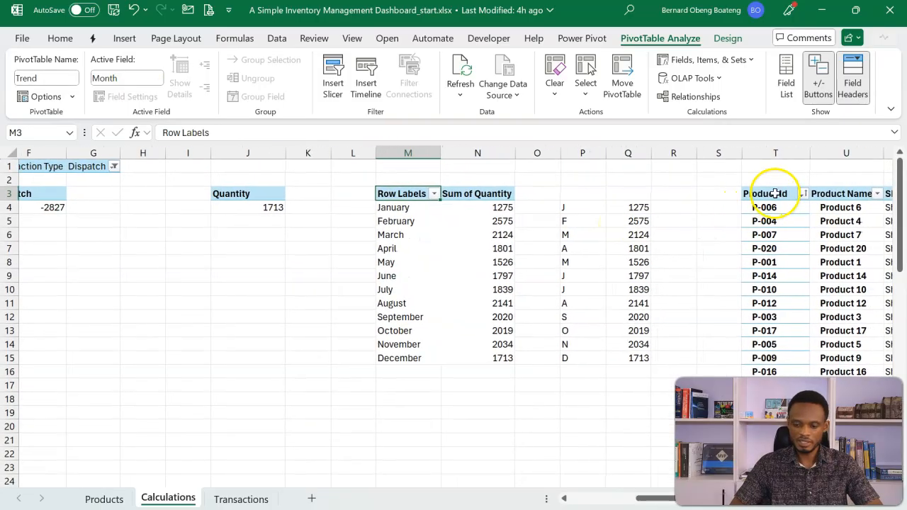
click(775, 193)
click(65, 75)
text(Summary)
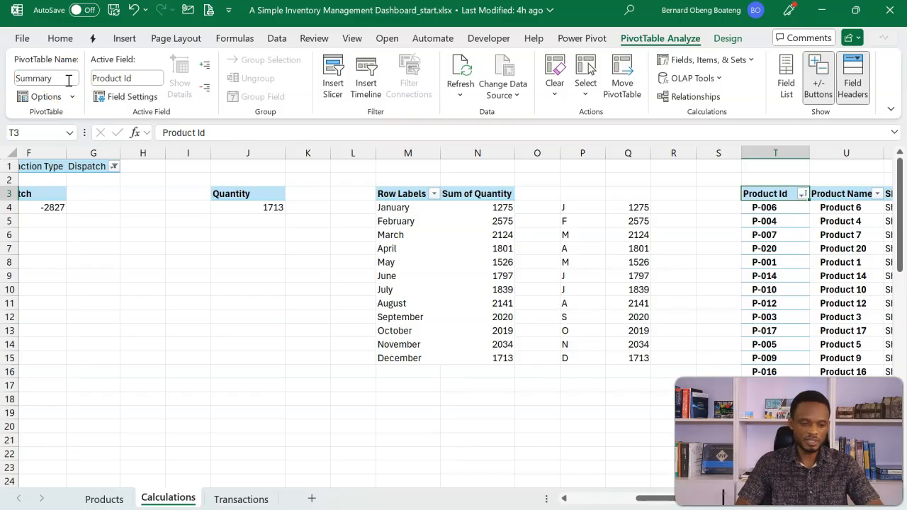
- Enter the label Availability in cell A8 and auto-fit column A to its contents
scroll(283, 255, left, 5)
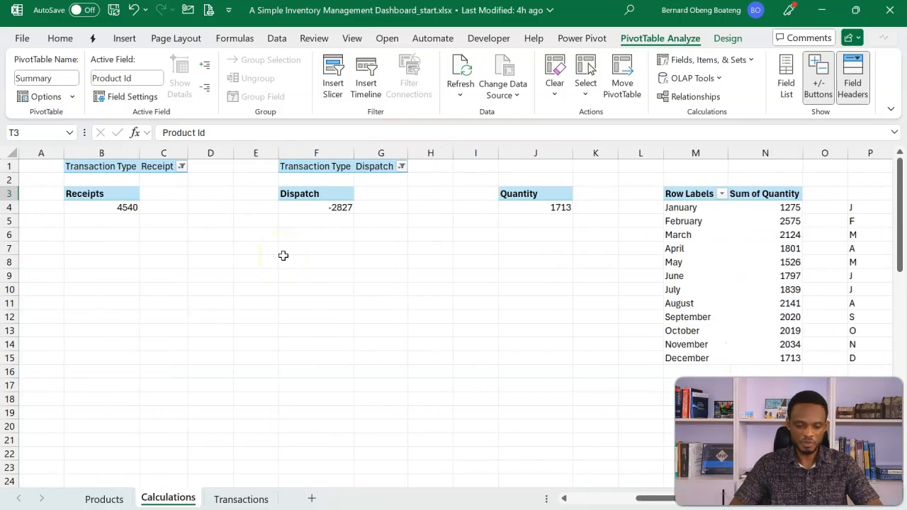
scroll(235, 343, down, 1)
scroll(235, 342, up, 1)
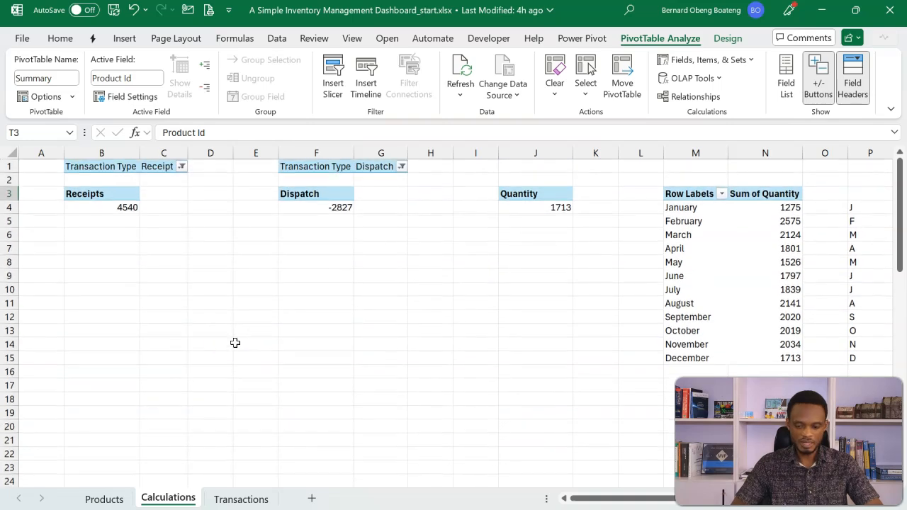
click(85, 266)
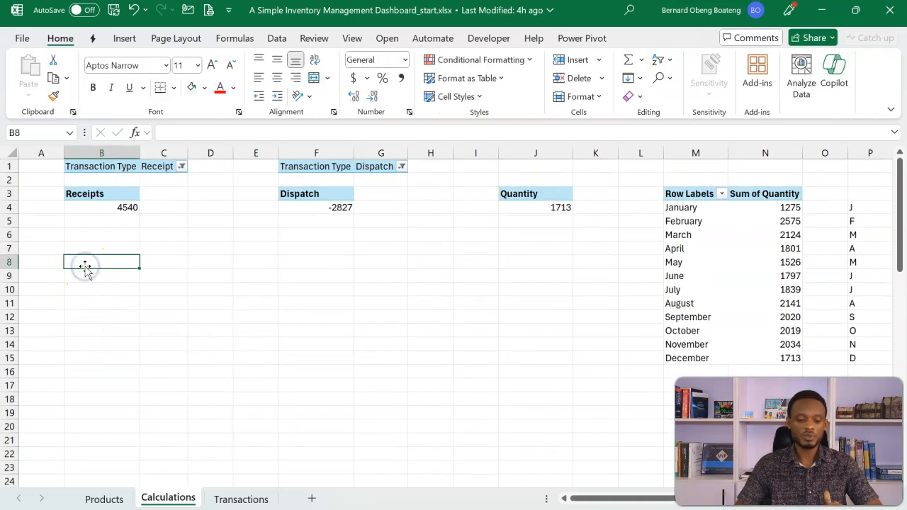
key(Left)
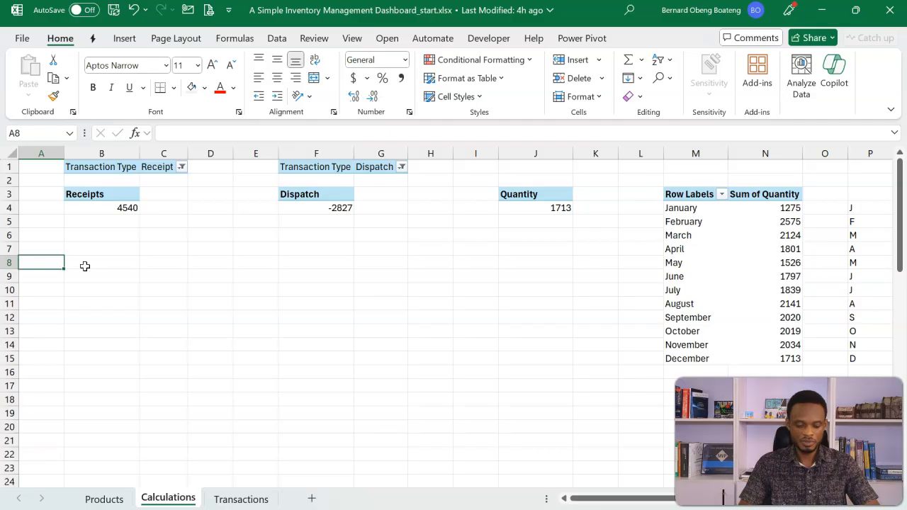
text(A)
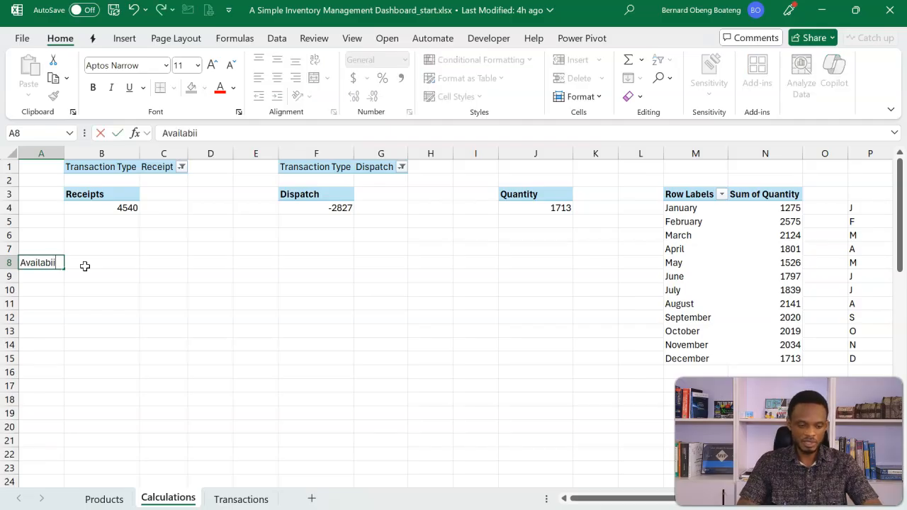
text(vailability)
key(Tab)
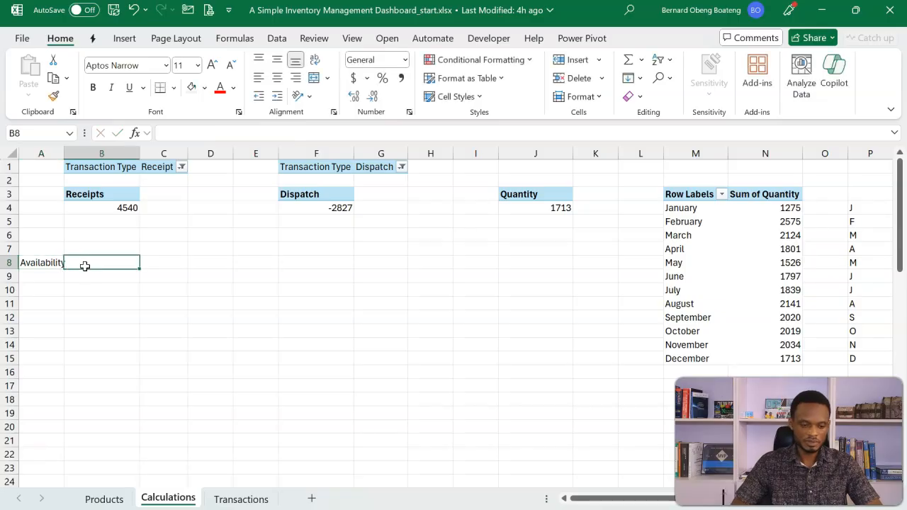
double_click(65, 151)
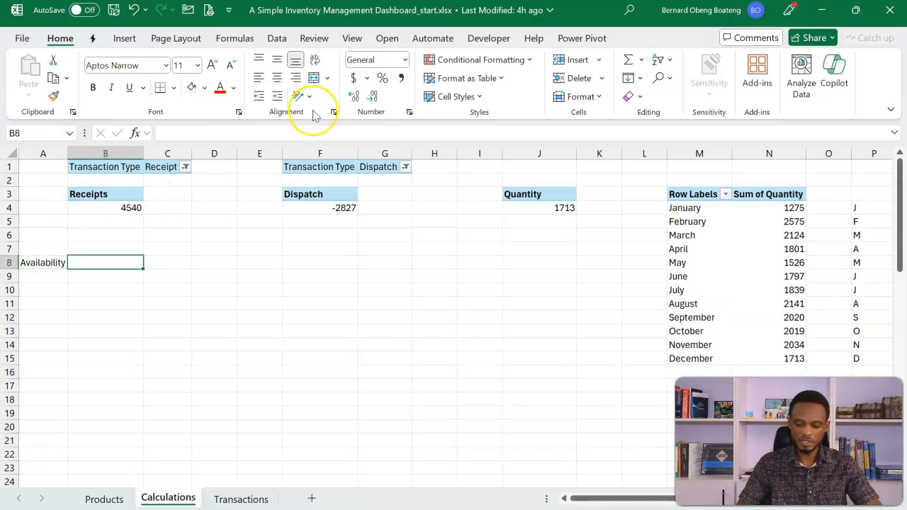
- Calculate availability in cell C8 with the formula =J4/B4 and format it as a percentage
key(Right)
text(=)
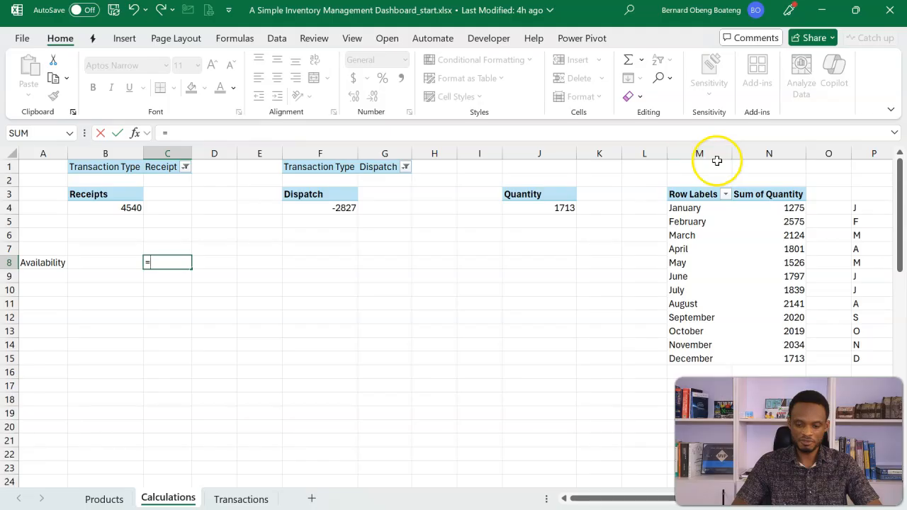
click(566, 207)
text(/)
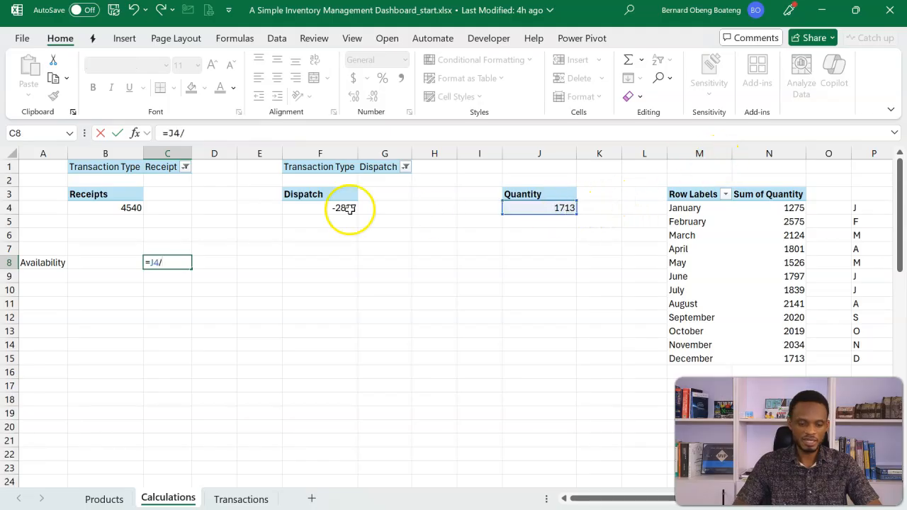
click(132, 206)
key(Return)
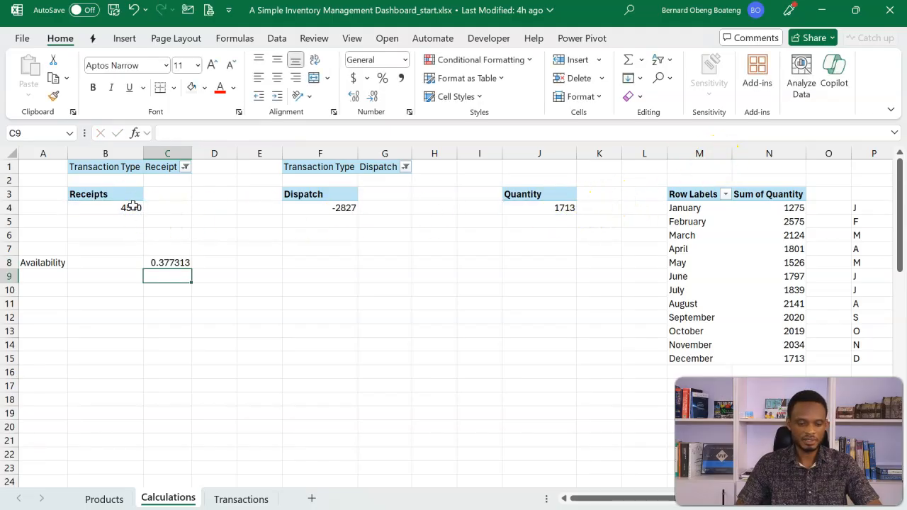
click(156, 261)
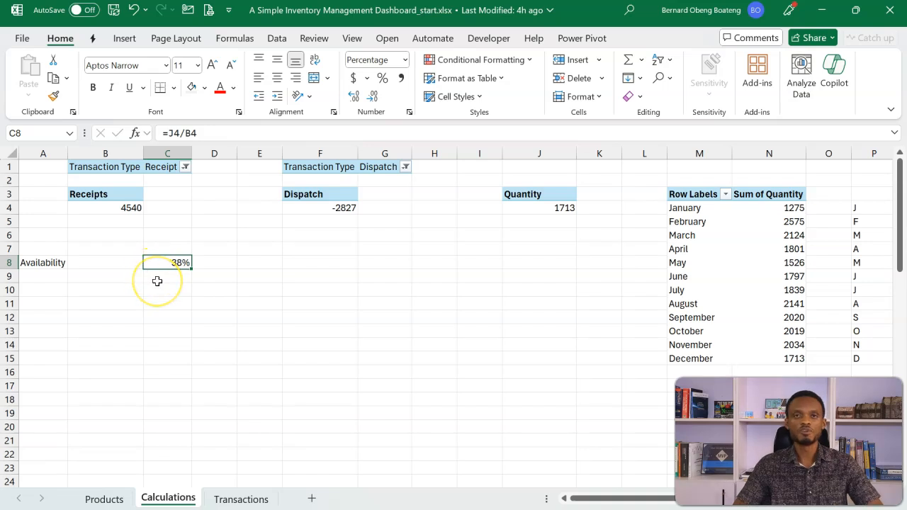
- Calculate the remaining share in cell C7 with the formula =1-C8
click(165, 248)
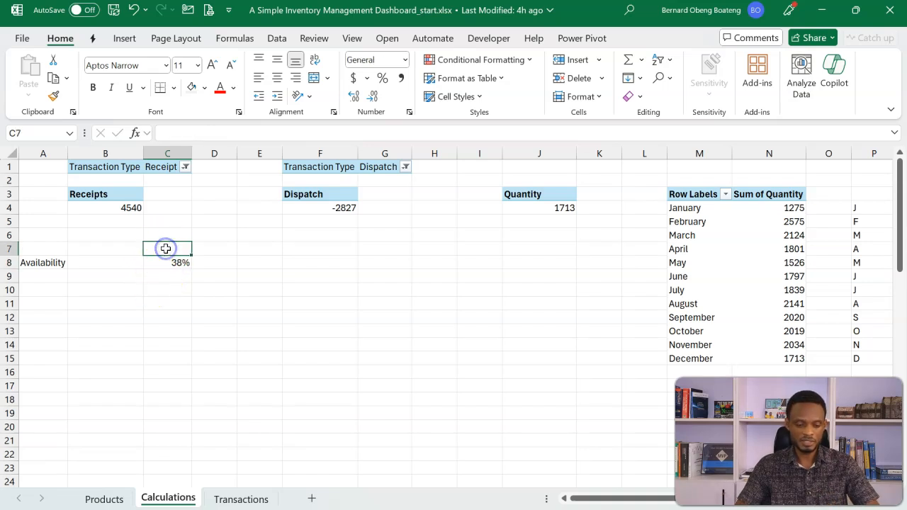
text(=1-)
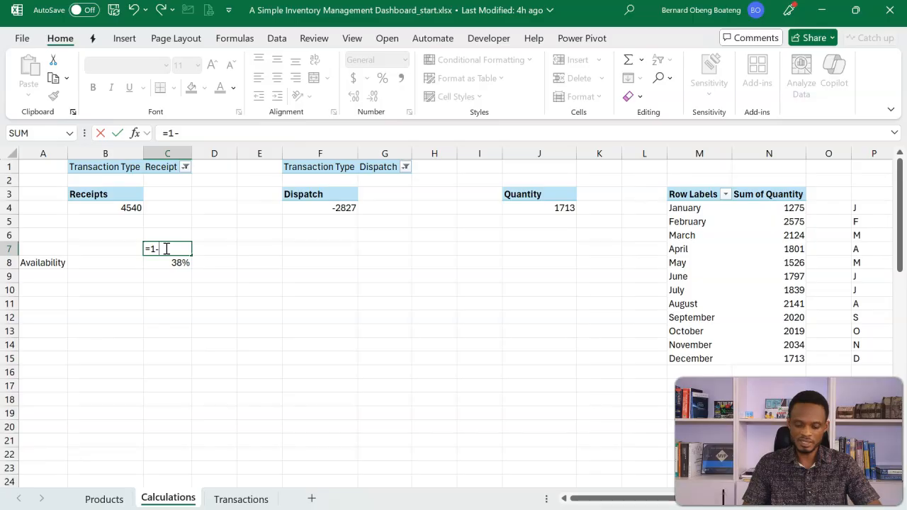
key(Down)
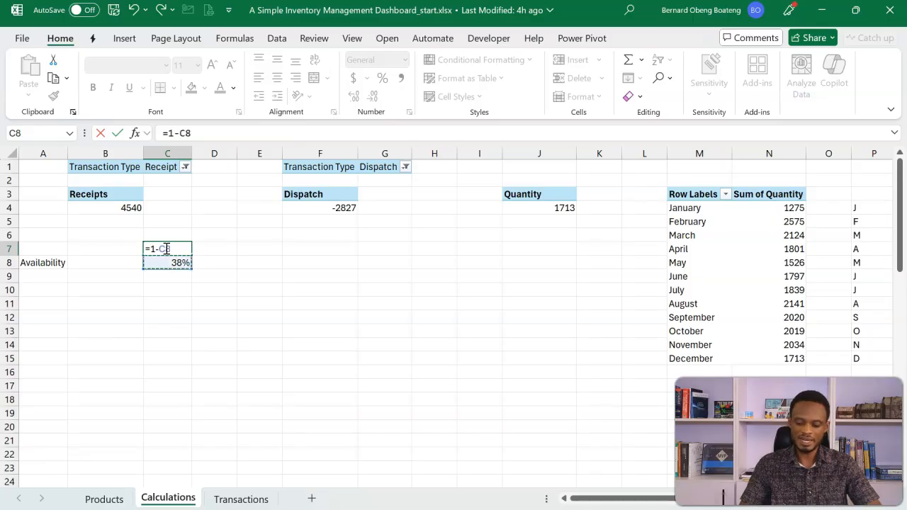
key(Return)
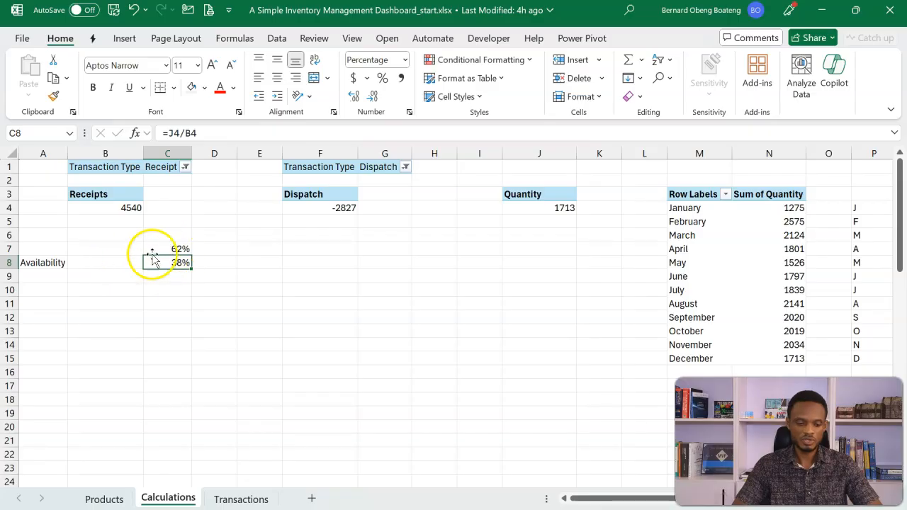
- Move the two percentage formulas from C7:C8 to B8:B9, beside the Availability label
drag(166, 252, 166, 261)
key(ctrl+c)
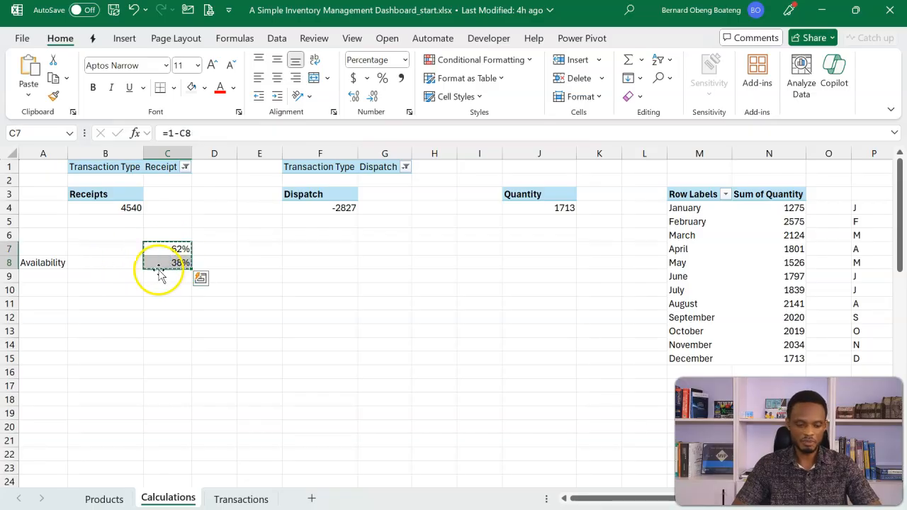
click(120, 267)
key(ctrl+v)
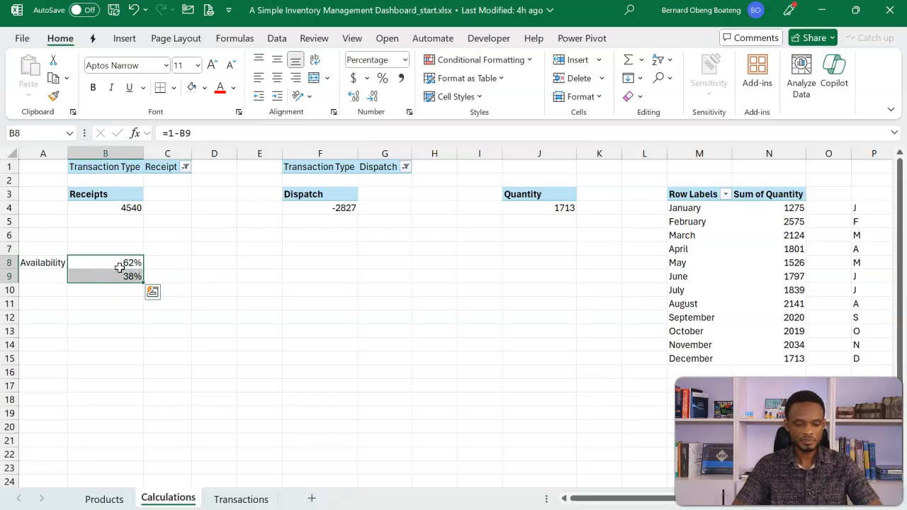
click(206, 260)
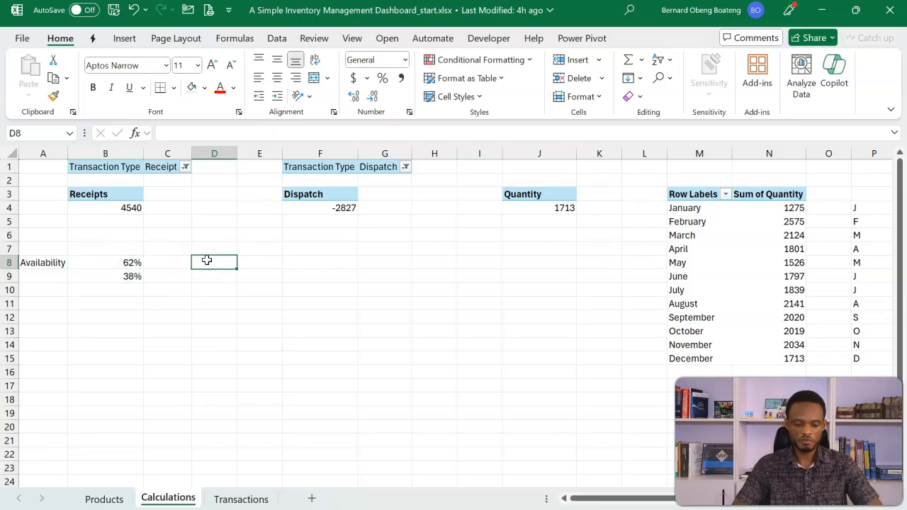
scroll(206, 260, right, 10)
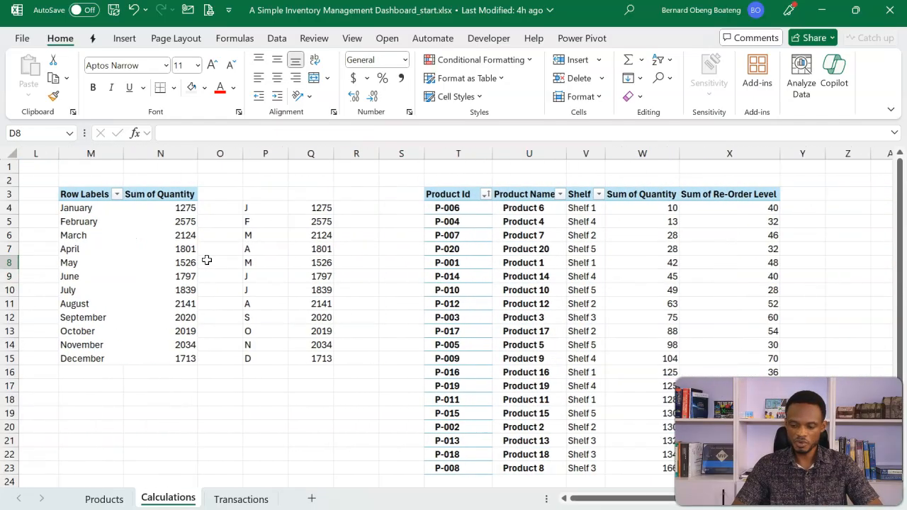
scroll(207, 260, left, 8)
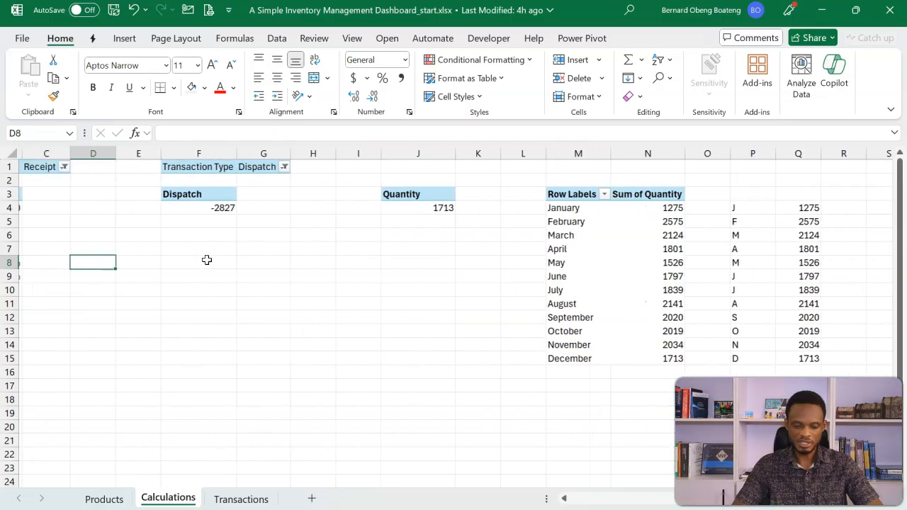
- Switch to the finished dashboard workbook and examine its narrow spacer columns A, C, E and G
scroll(207, 260, left, 2)
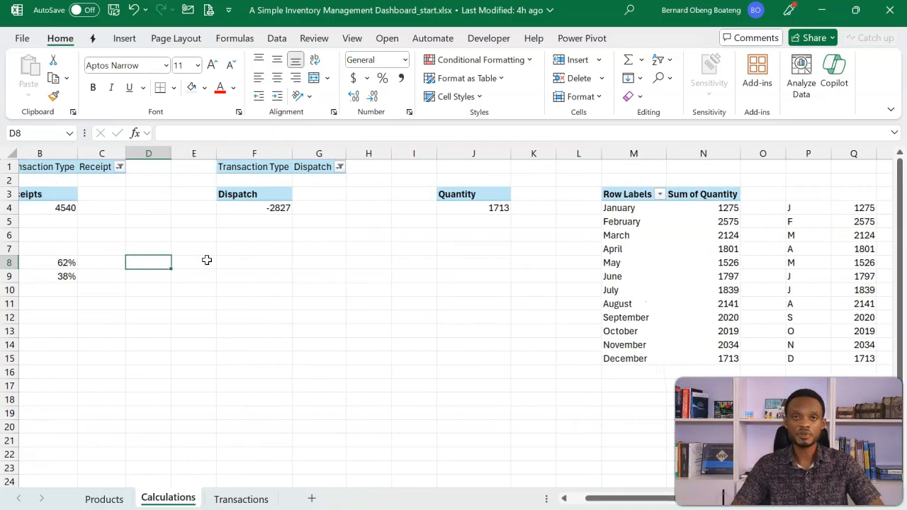
click(81, 473)
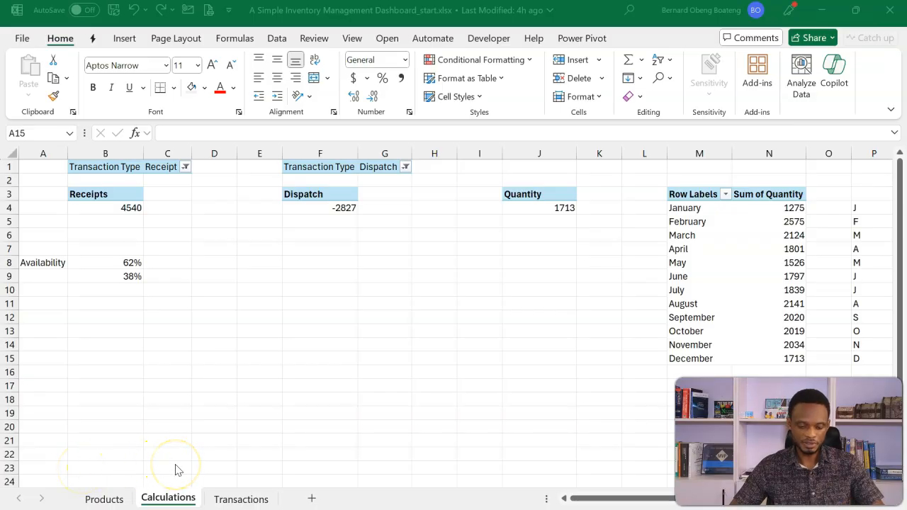
click(263, 402)
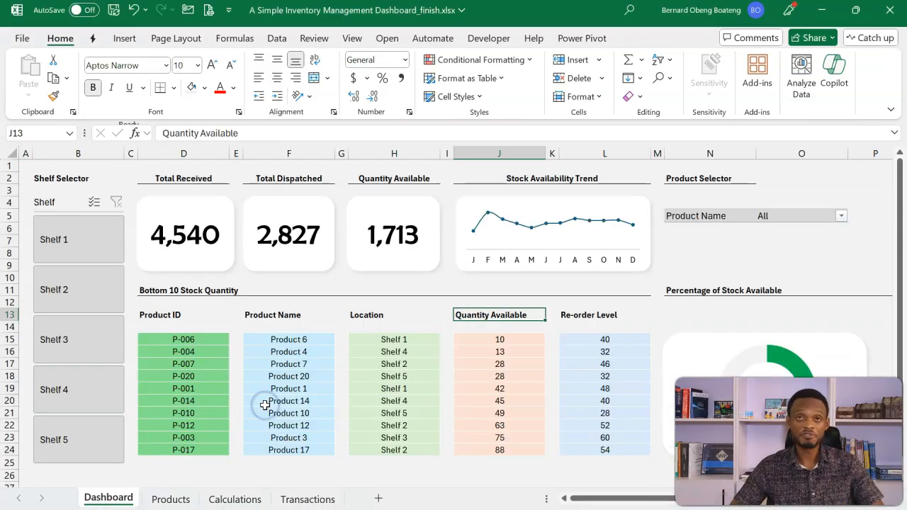
click(26, 152)
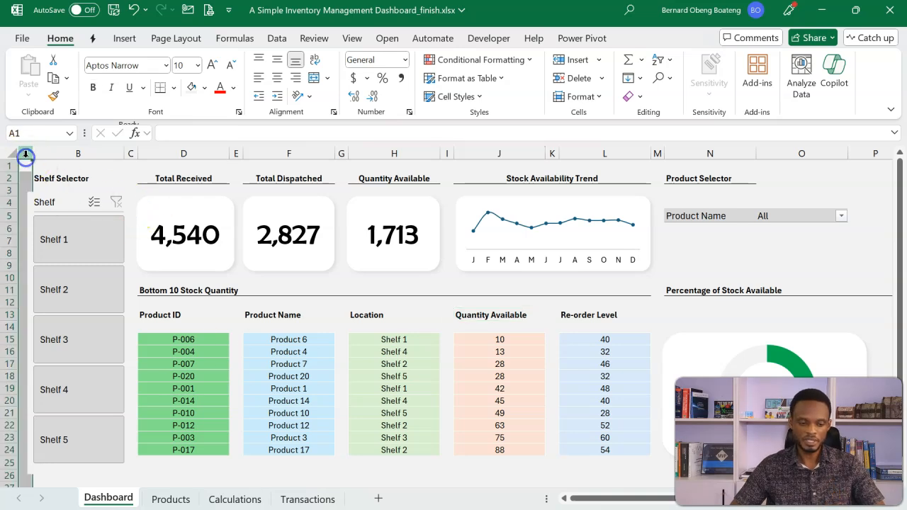
click(129, 152)
ctrl+click(240, 154)
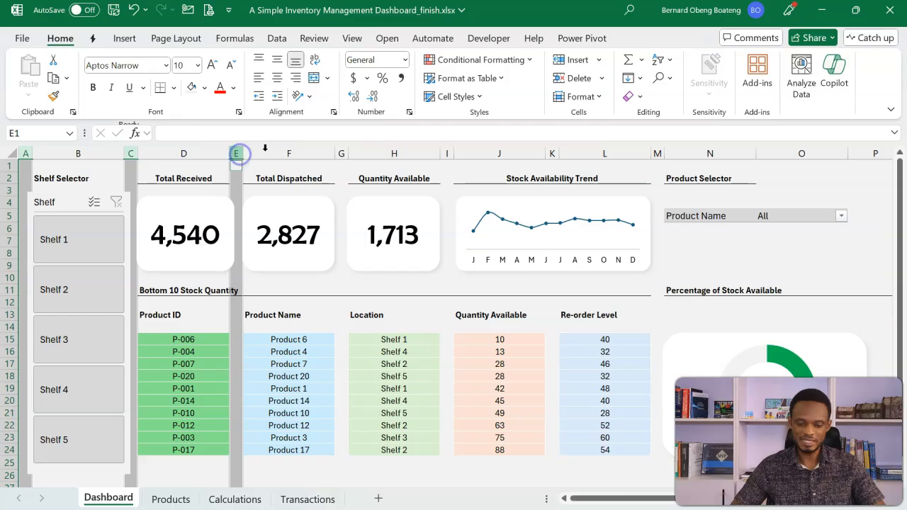
ctrl+click(341, 153)
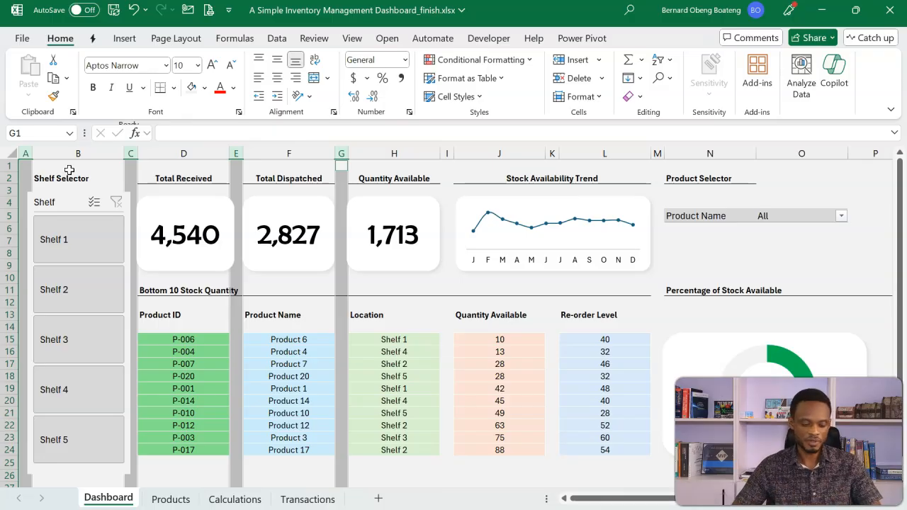
- In the start workbook, add a new worksheet ahead of Products and rename it Dashboard
key(alt+Tab)
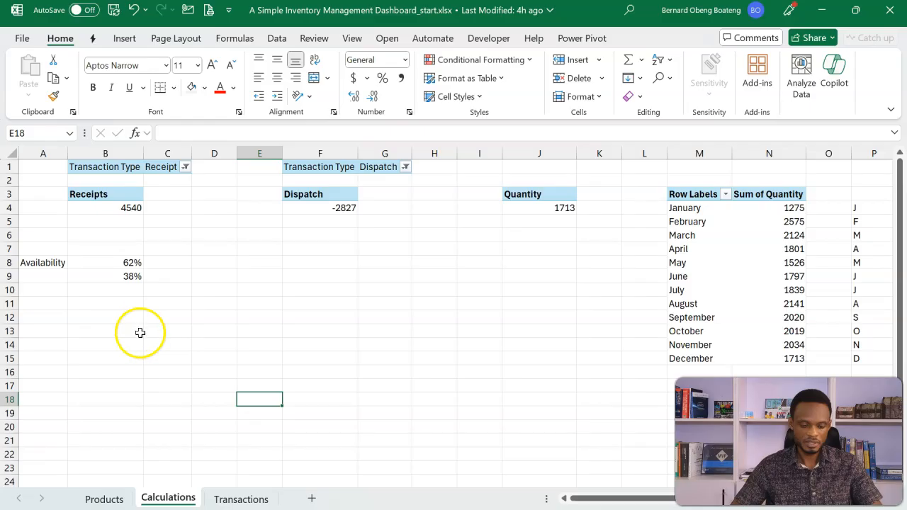
click(310, 498)
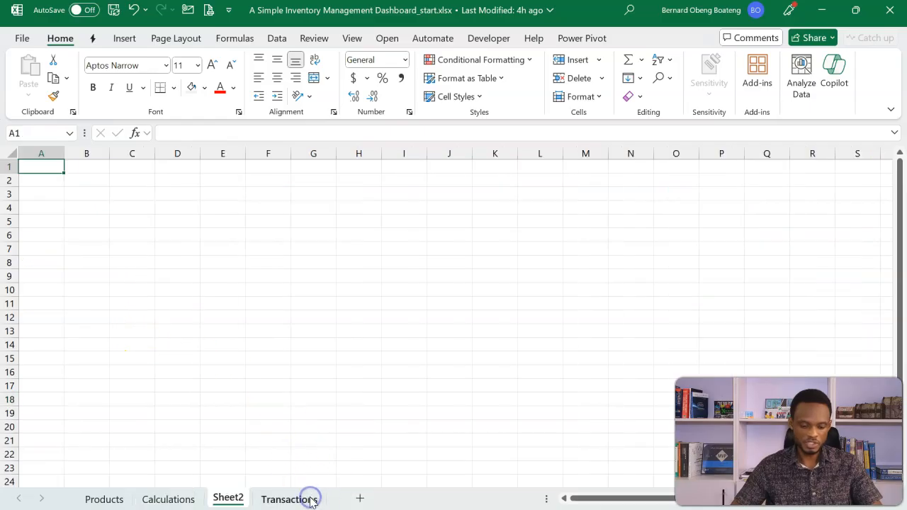
drag(241, 499, 95, 498)
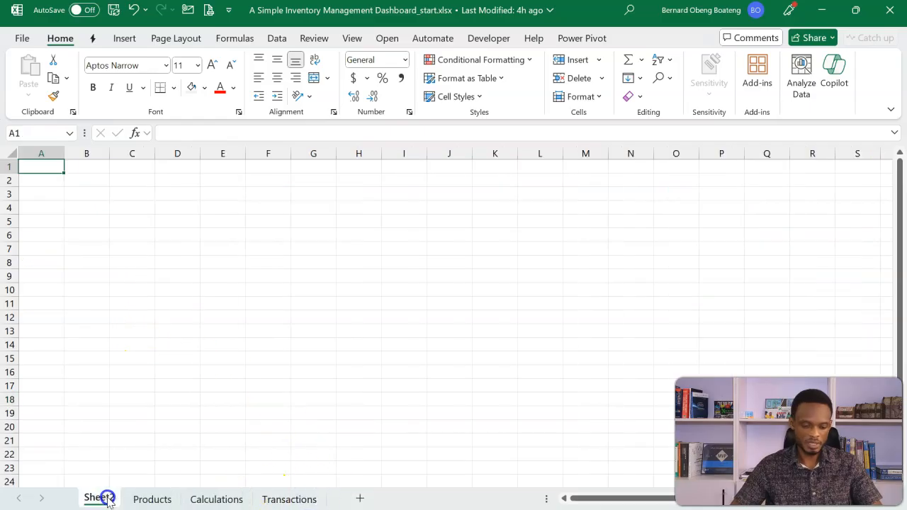
click(163, 296)
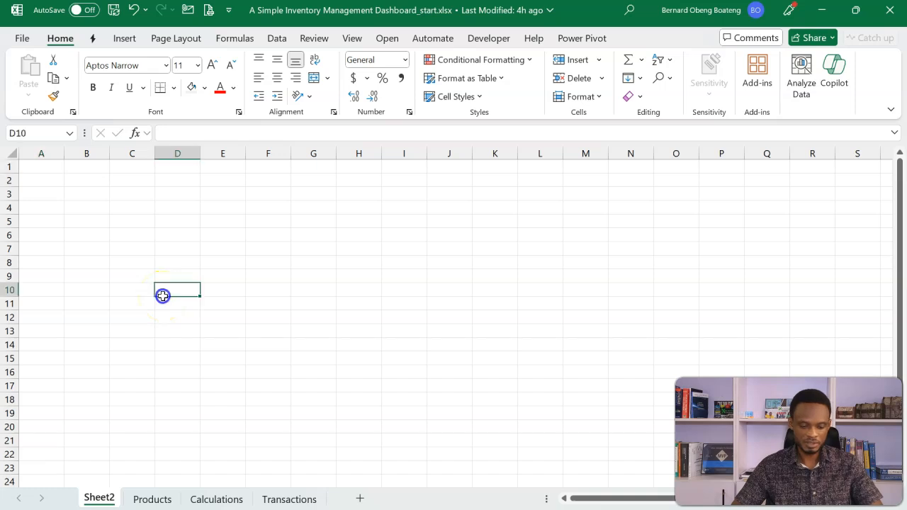
key(alt)
text(horDashboard)
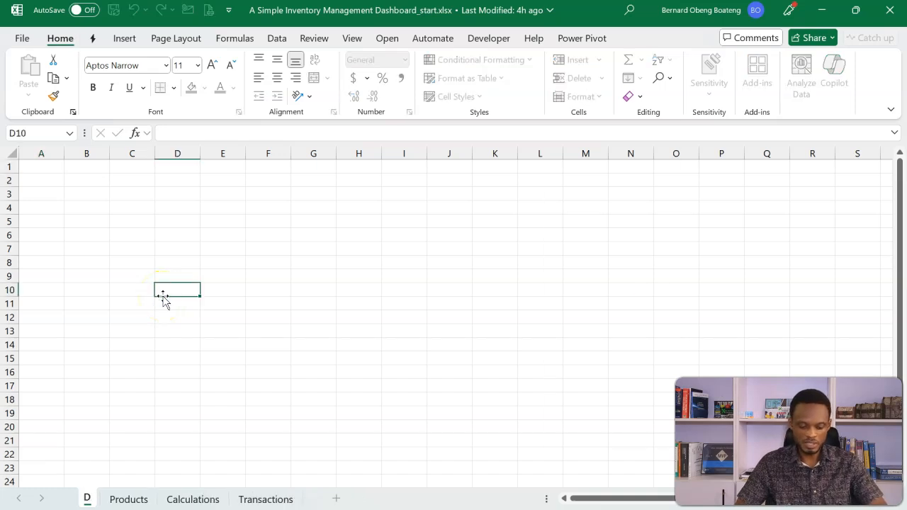
click(236, 264)
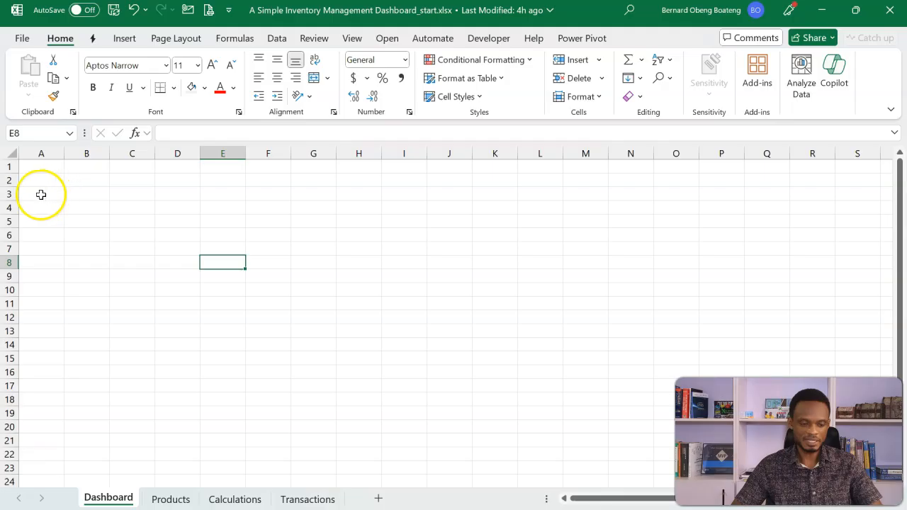
- Narrow columns A, C, G, I, K and M of the Dashboard sheet into slim spacer columns of equal width
click(41, 193)
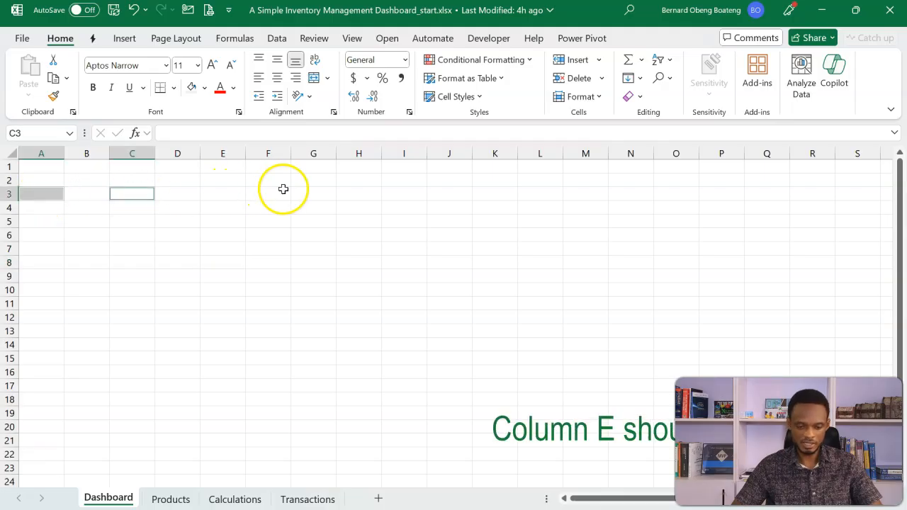
ctrl+click(312, 190)
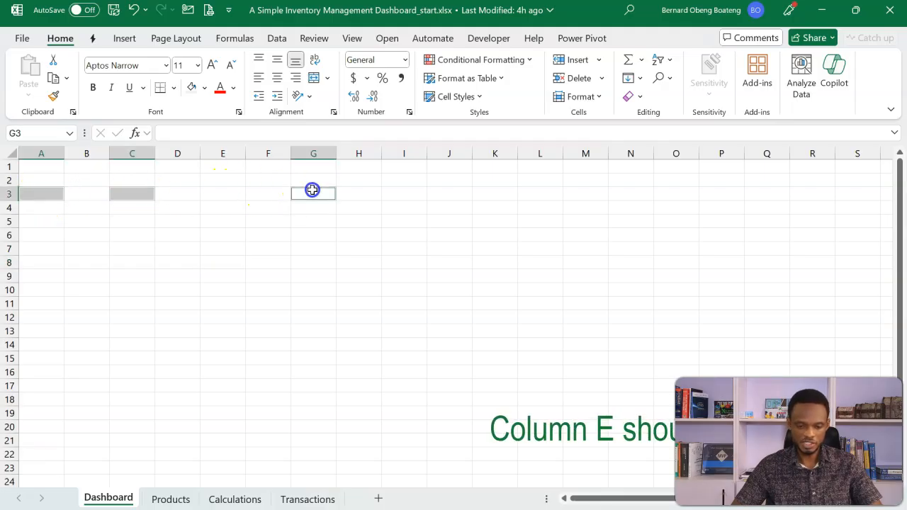
ctrl+click(401, 192)
ctrl+click(487, 195)
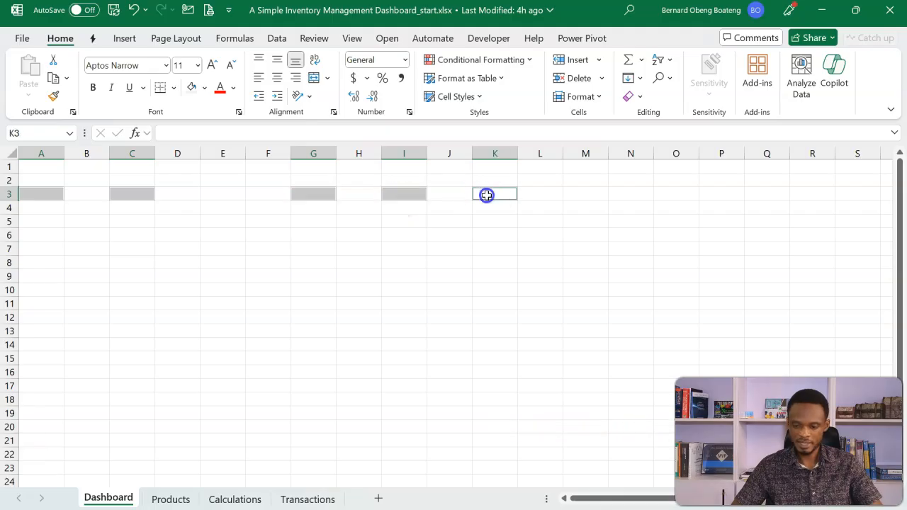
ctrl+click(584, 193)
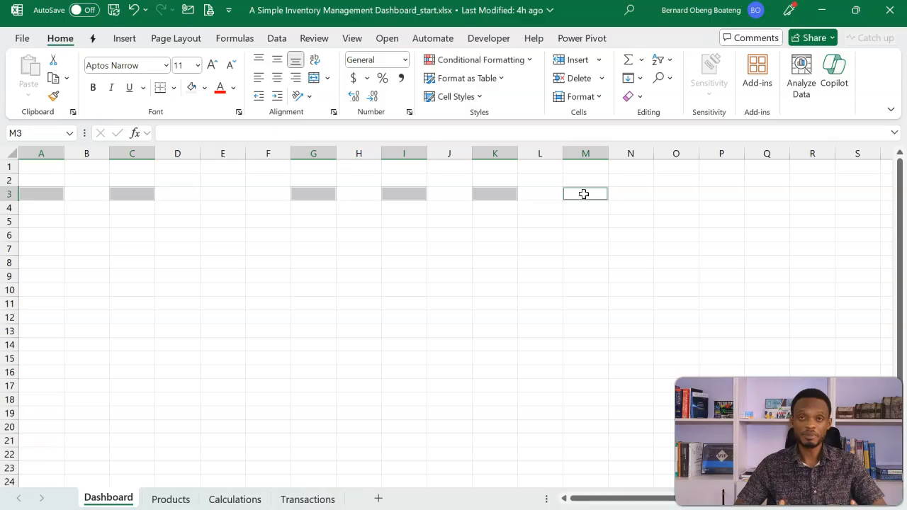
click(593, 98)
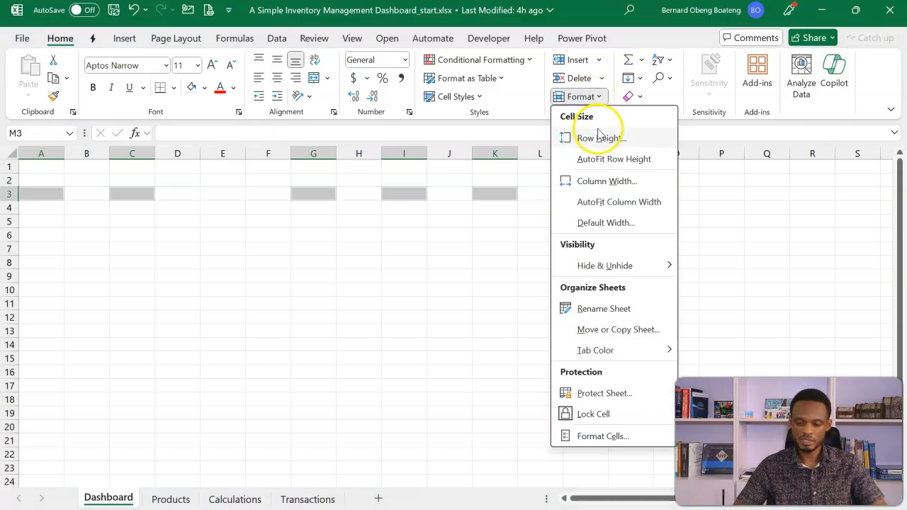
click(613, 186)
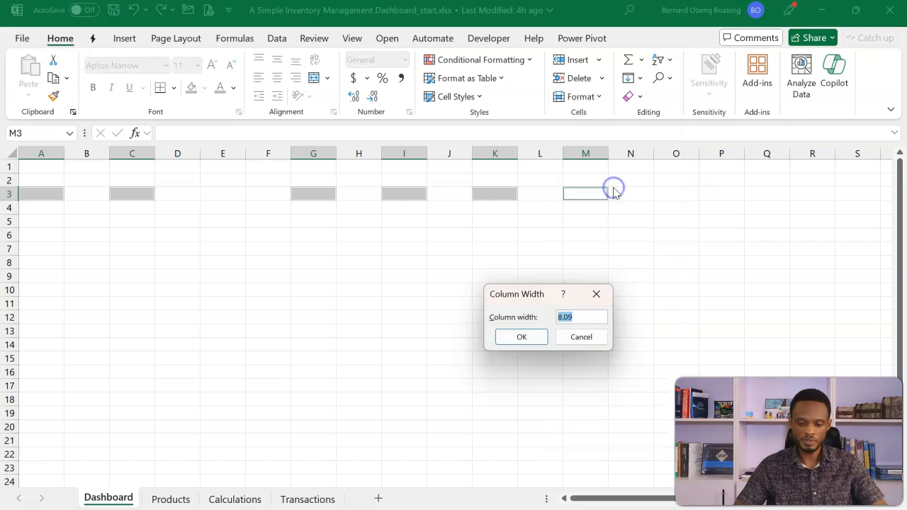
key(Return)
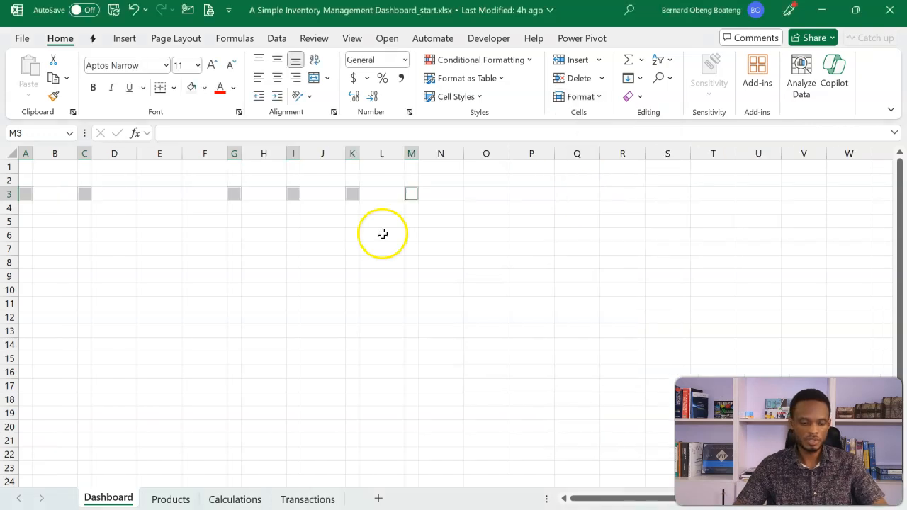
- Set the width of content columns B, D, E, F, H, J, L and N to 17
click(66, 195)
drag(65, 195, 206, 192)
click(55, 194)
ctrl+click(261, 191)
ctrl+click(320, 194)
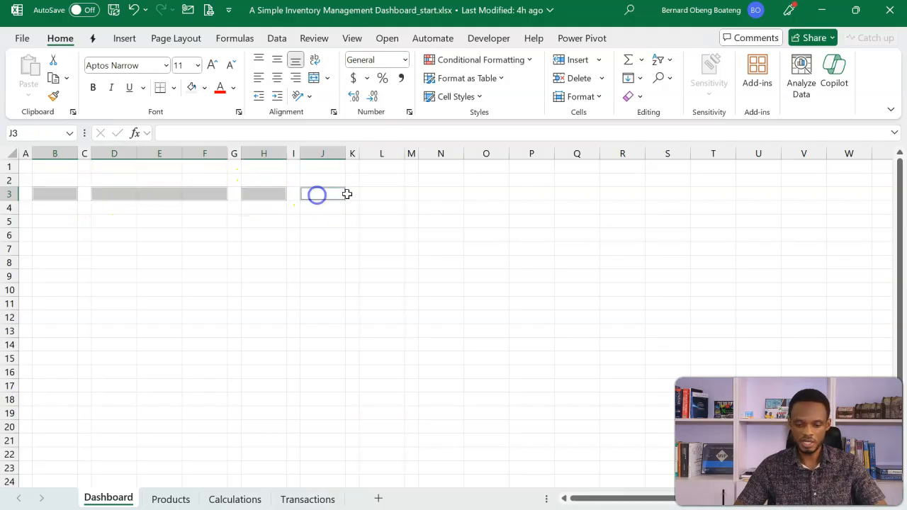
ctrl+click(382, 194)
ctrl+click(437, 194)
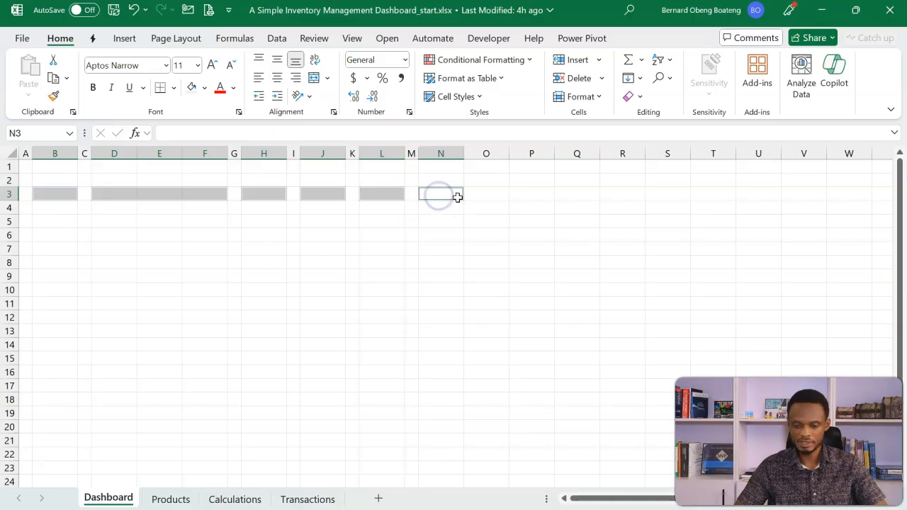
key(alt)
text(ho)
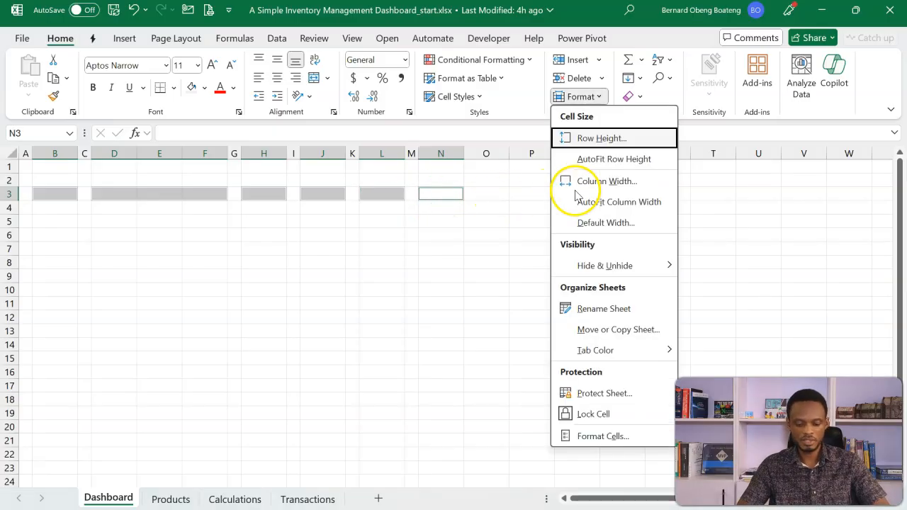
text(w)
text(17)
key(Return)
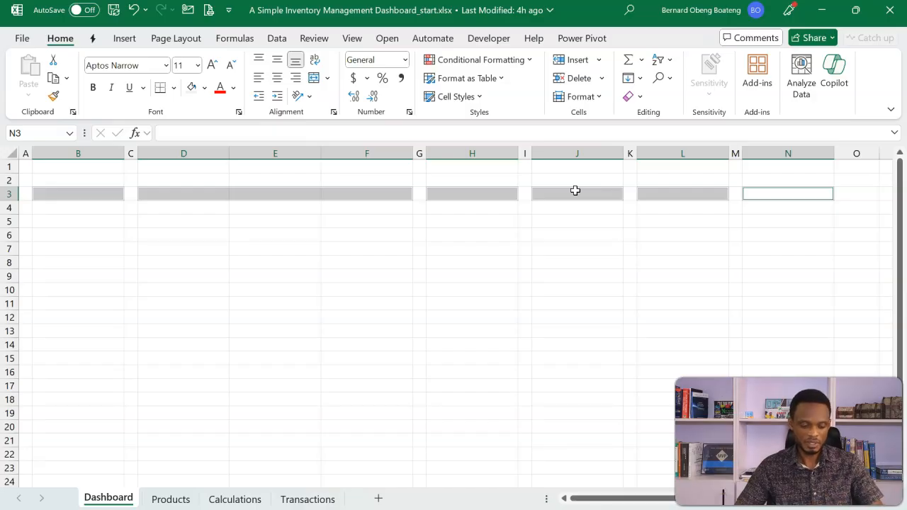
click(231, 262)
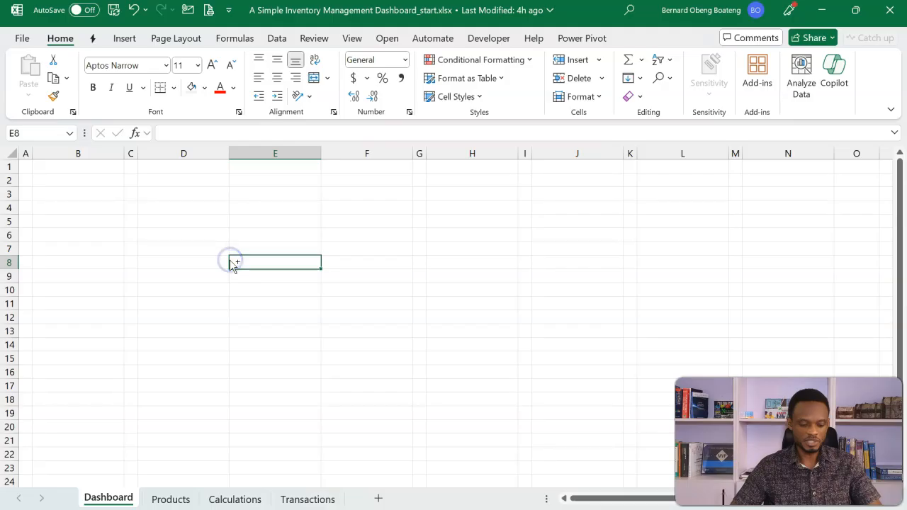
- Fill the entire Dashboard sheet with the lightest grey theme shade as its background
key(alt+Tab)
key(alt+Tab)
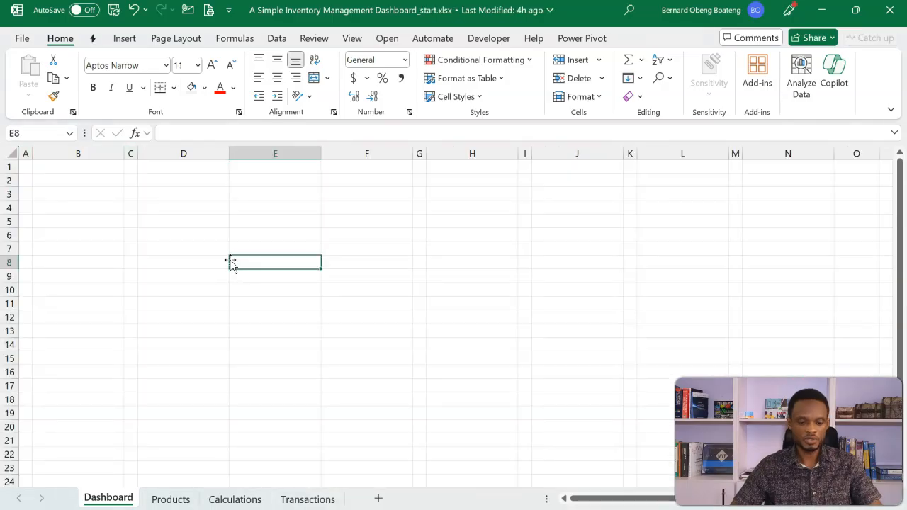
click(13, 154)
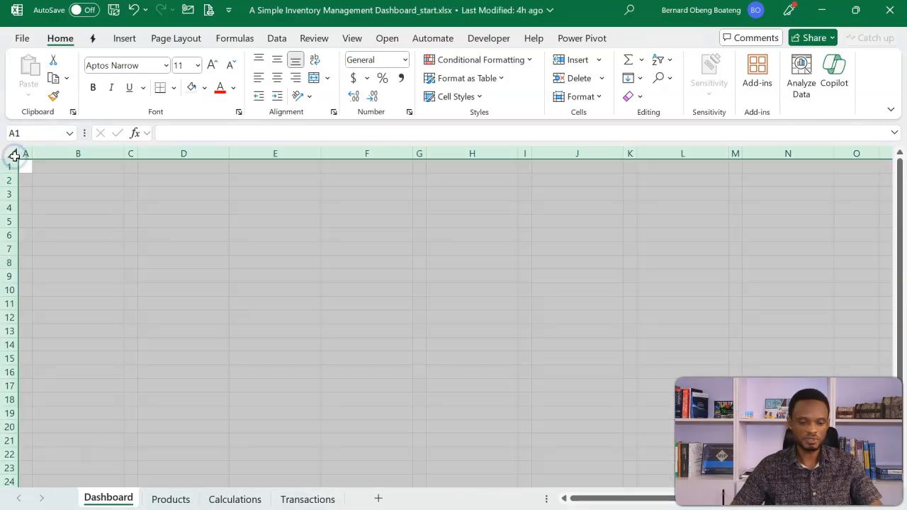
click(204, 87)
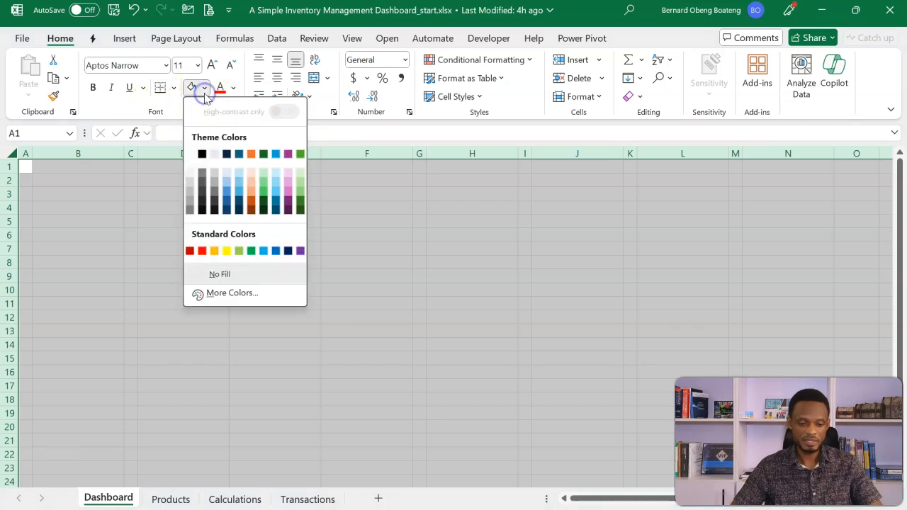
click(192, 174)
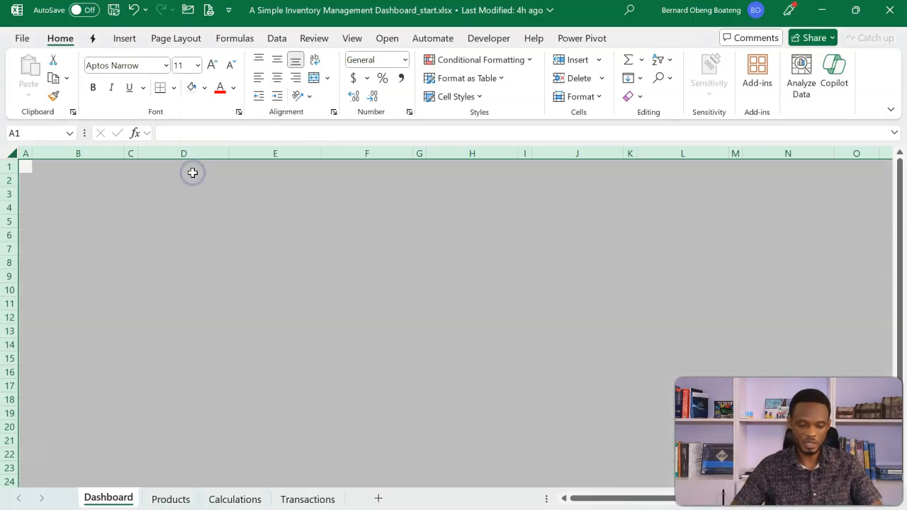
click(189, 230)
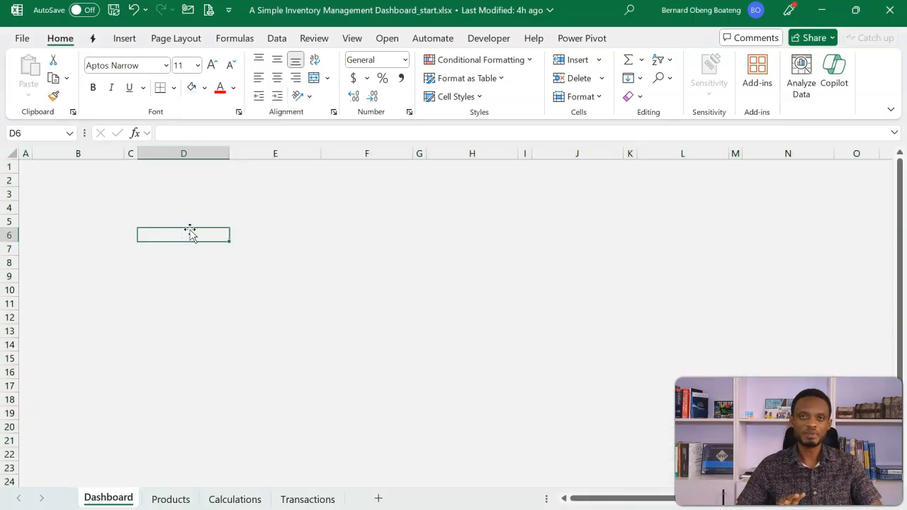
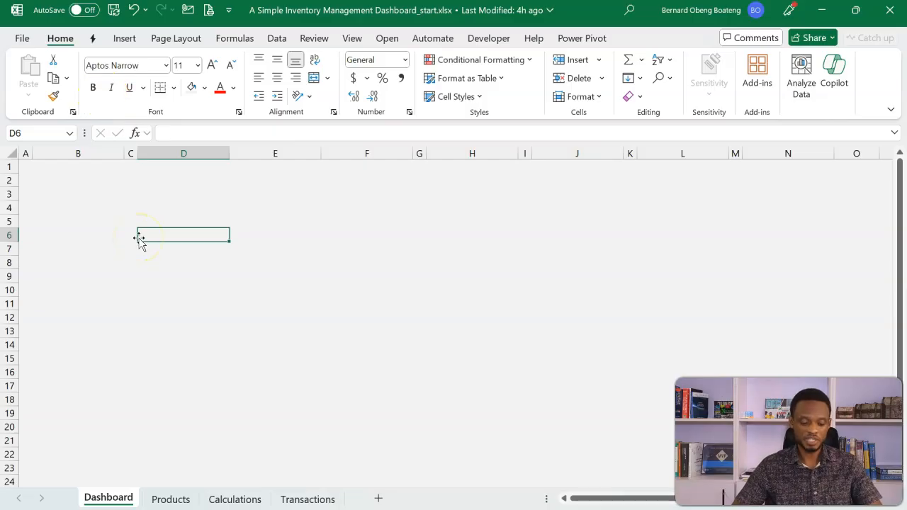
- Draw a rounded rectangle card about 0.98" high and 1.33" wide over column D, rows 3 to 7
key(alt+Tab)
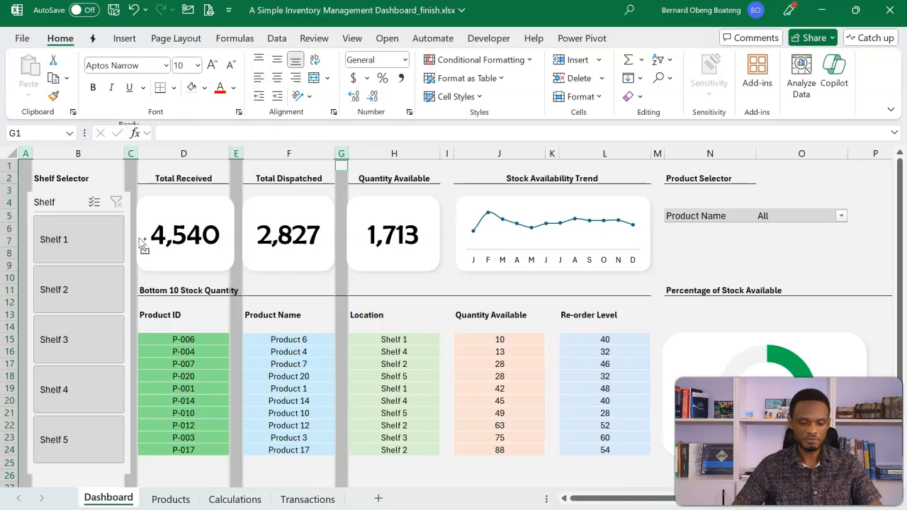
key(alt+Tab)
click(160, 185)
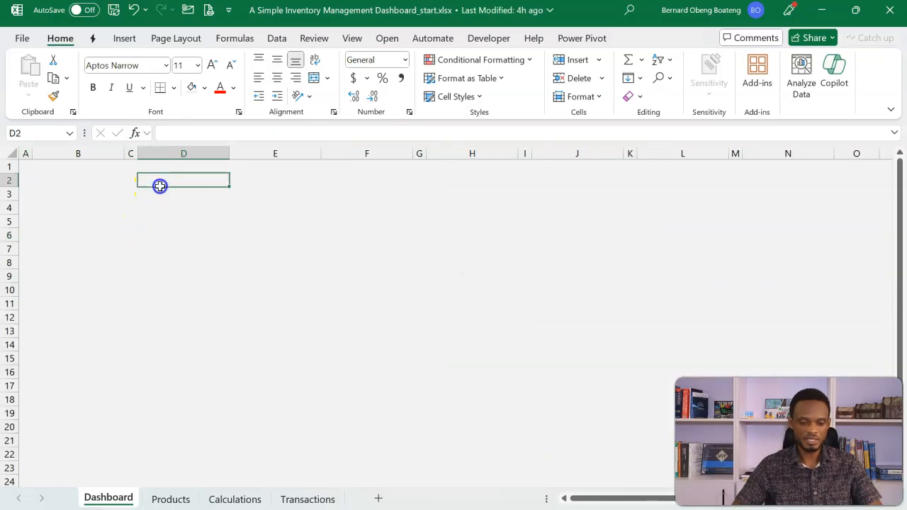
click(124, 38)
click(177, 99)
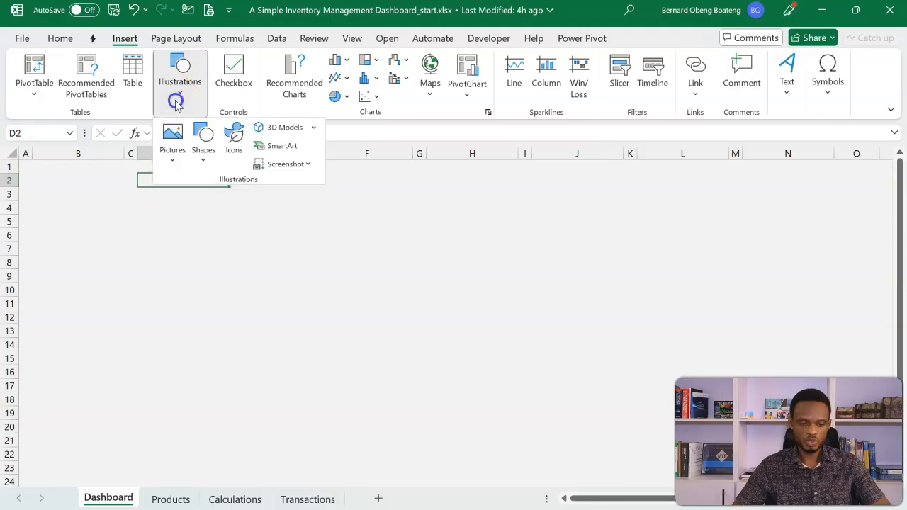
click(203, 153)
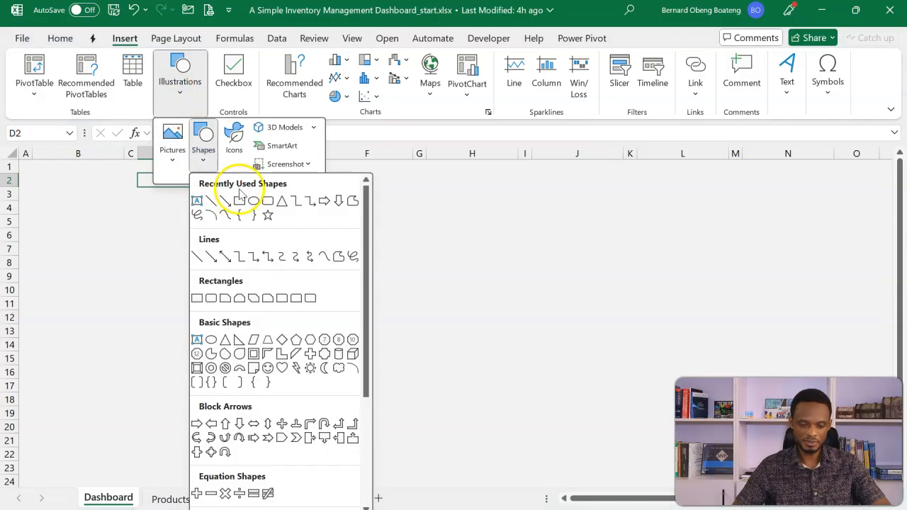
click(268, 203)
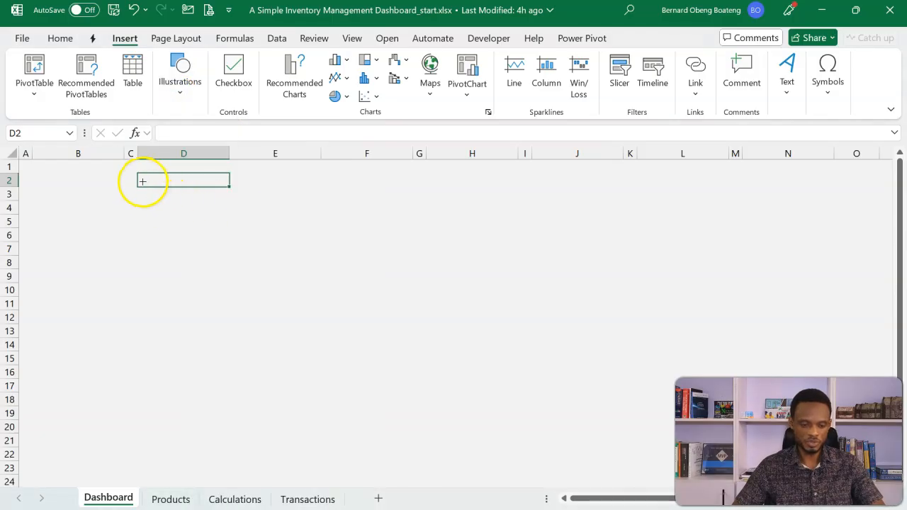
drag(139, 188, 230, 255)
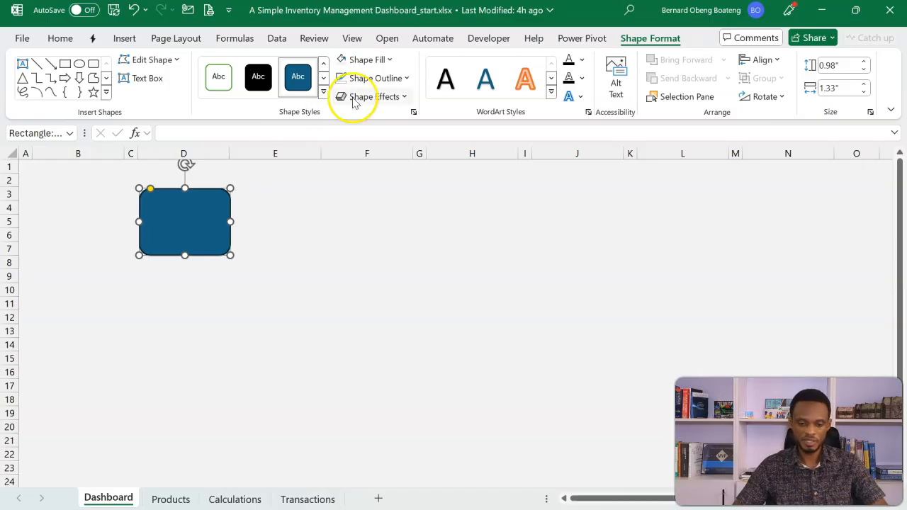
- Fill the rounded rectangle with white and remove its outline
click(386, 62)
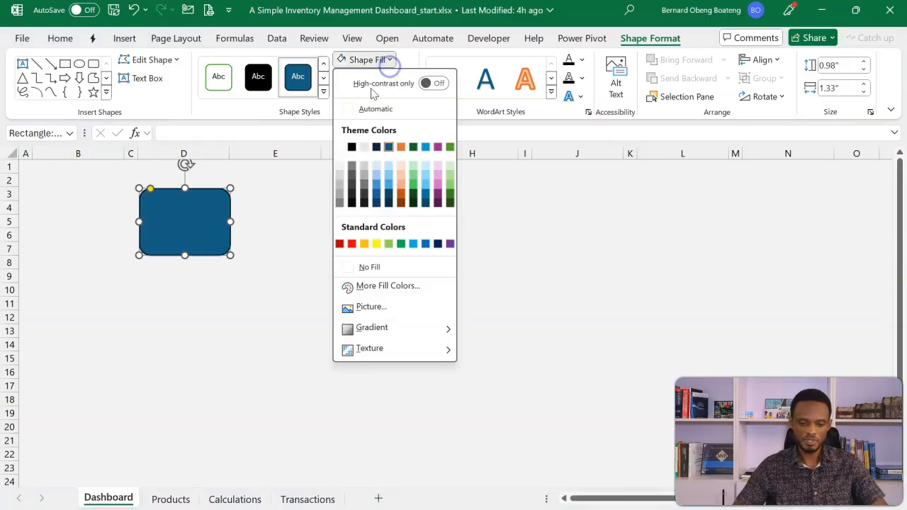
click(341, 148)
click(406, 79)
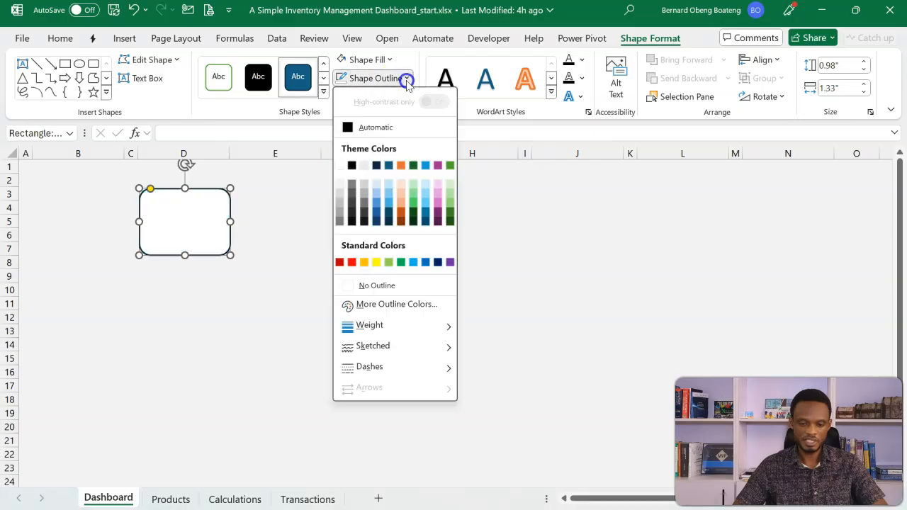
click(389, 283)
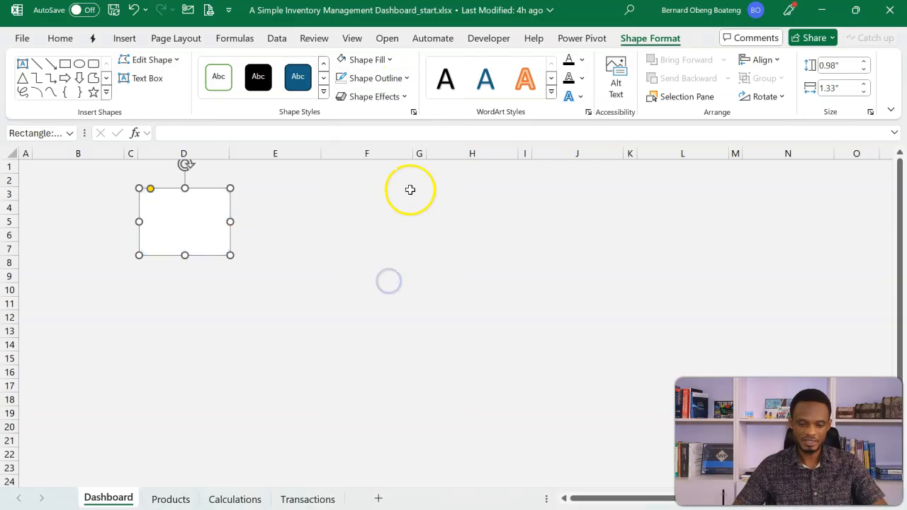
- Give the card an outer shadow offset to its lower right and recolour the shadow light grey
click(404, 98)
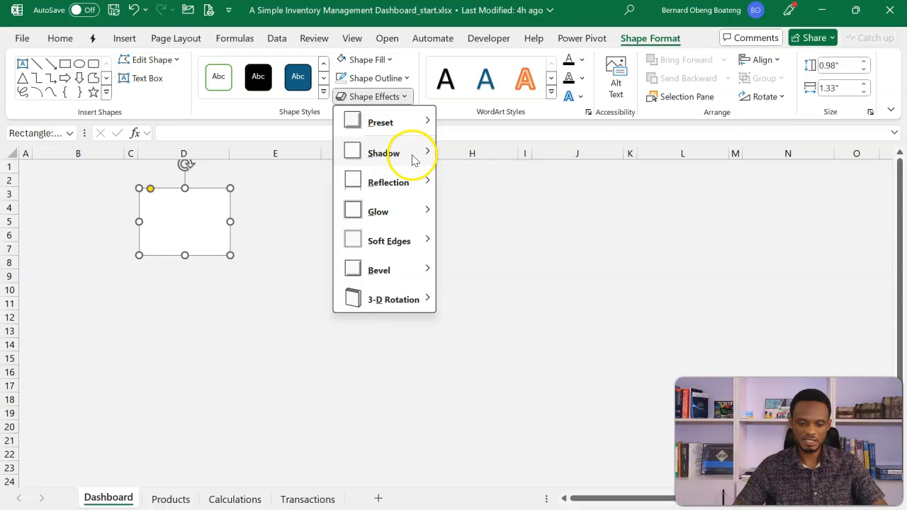
mouse_move(414, 159)
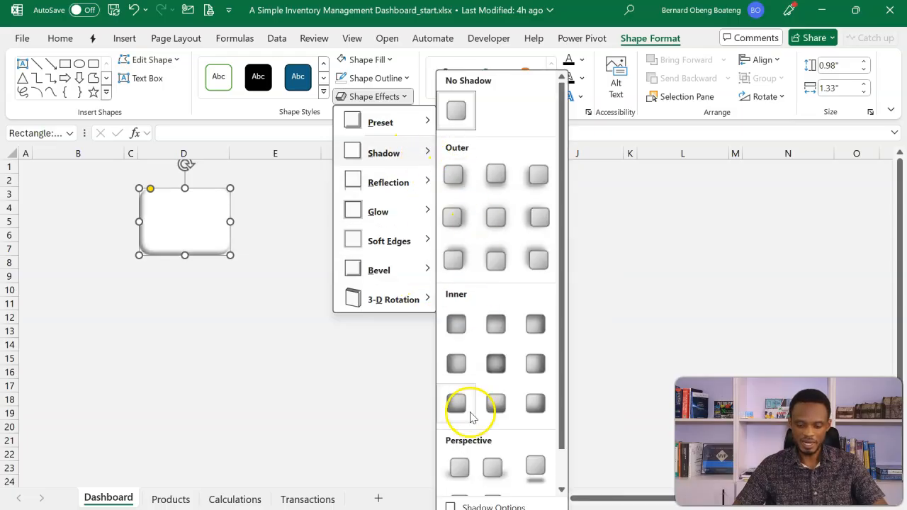
click(489, 506)
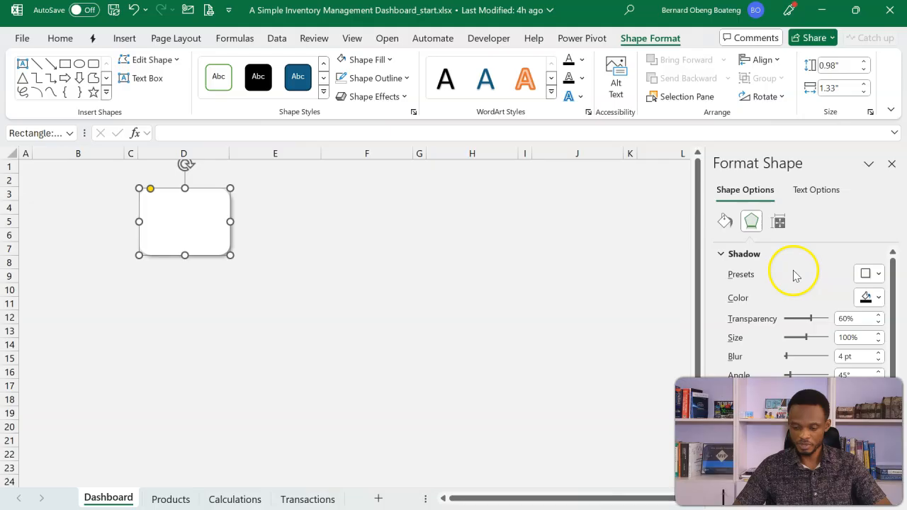
click(877, 300)
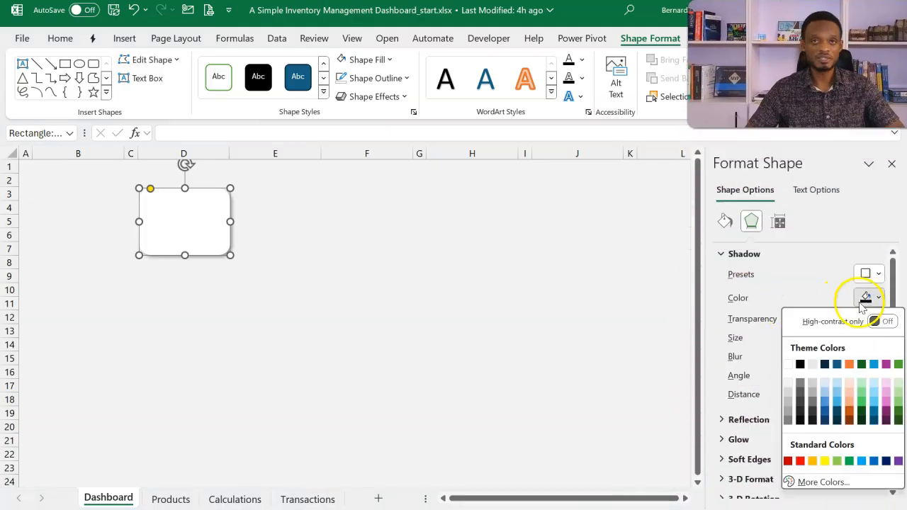
click(788, 403)
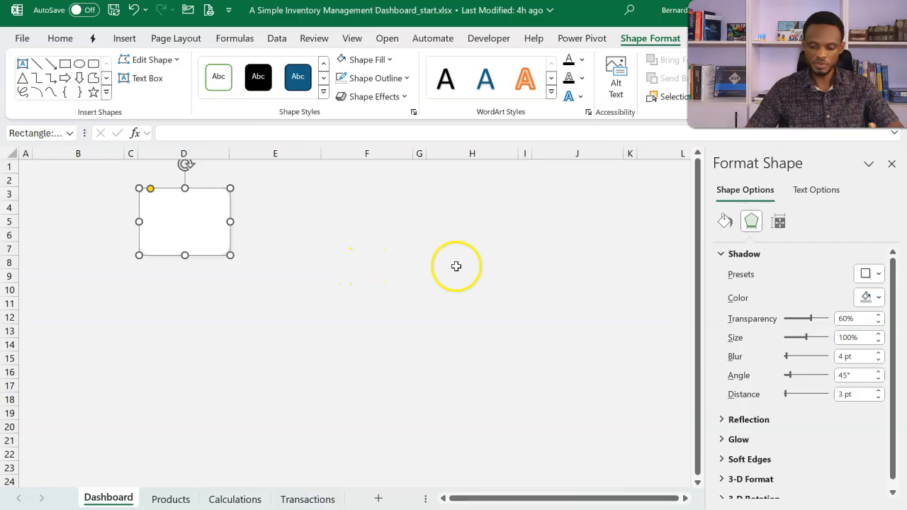
click(289, 249)
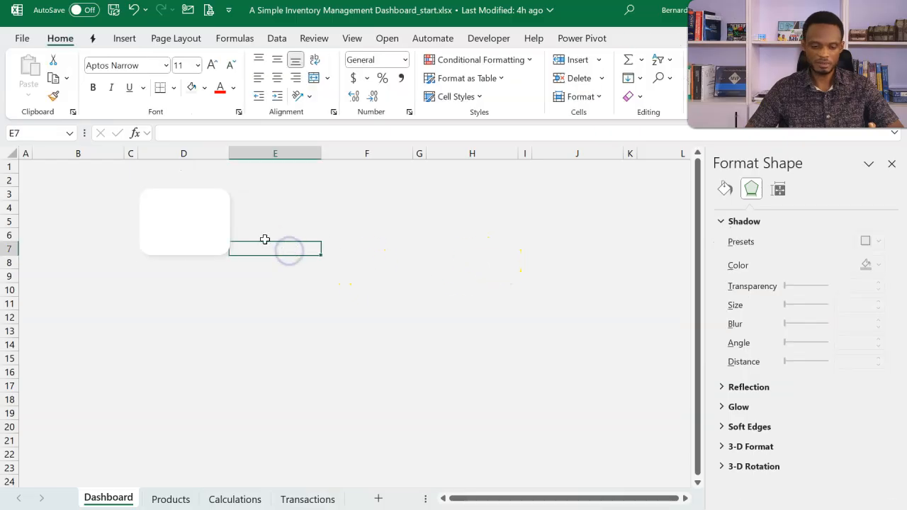
click(891, 164)
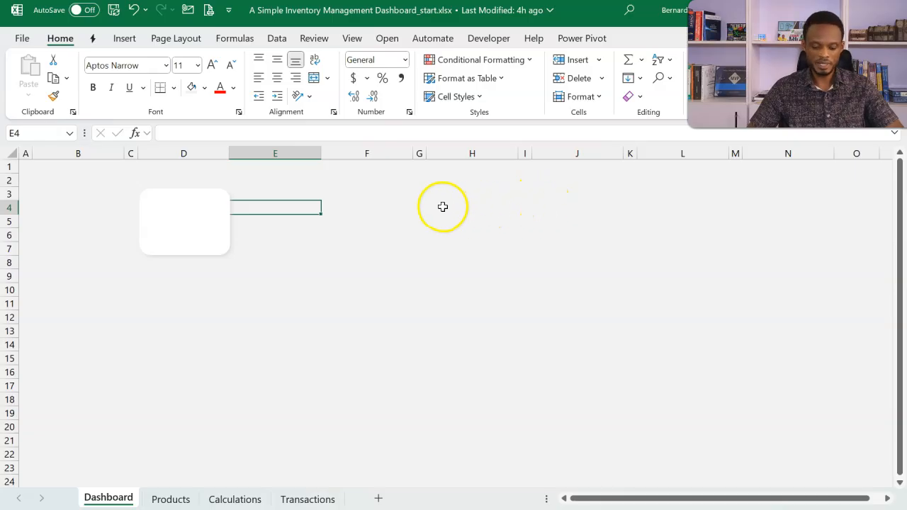
- Set the width of column E to 2 so it becomes a spacer column
key(alt+h)
text(ow)
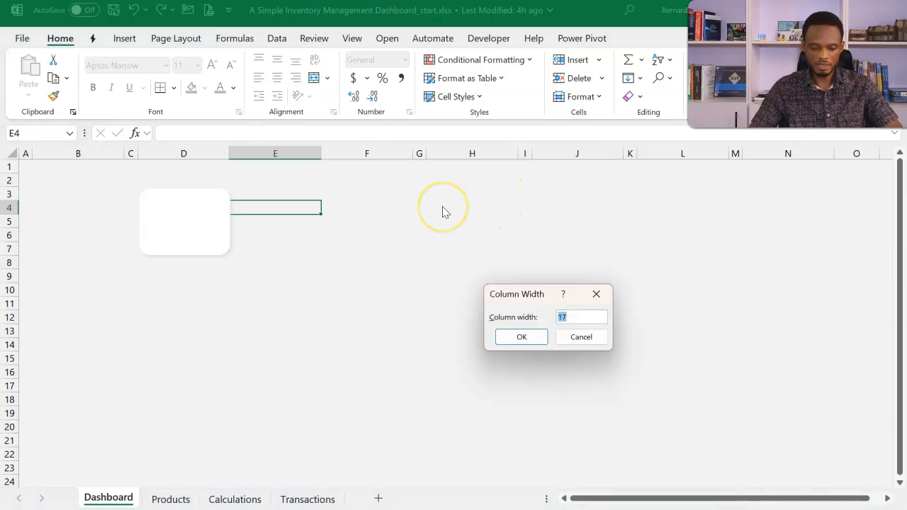
text(2)
key(Return)
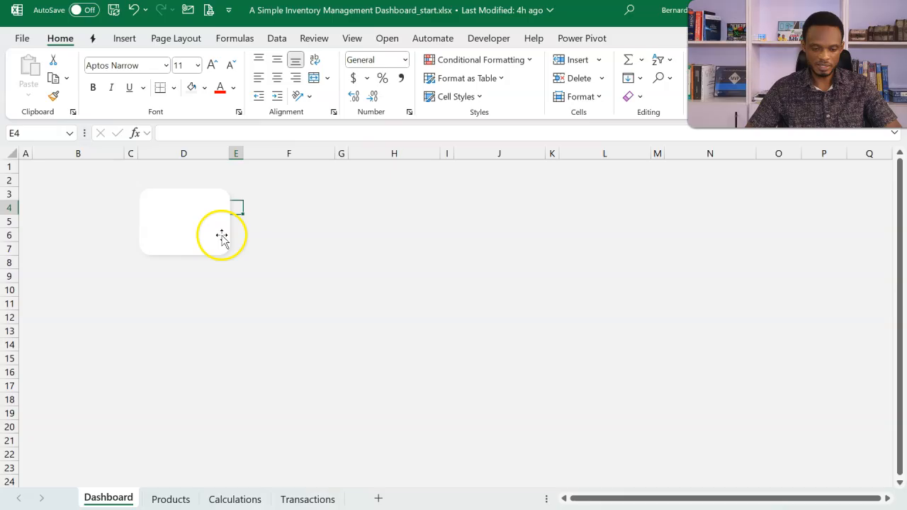
- Nudge the card up and left, and copy it over columns F and H, as a wide card over J:L and a larger one over N13:Q22
drag(199, 206, 191, 197)
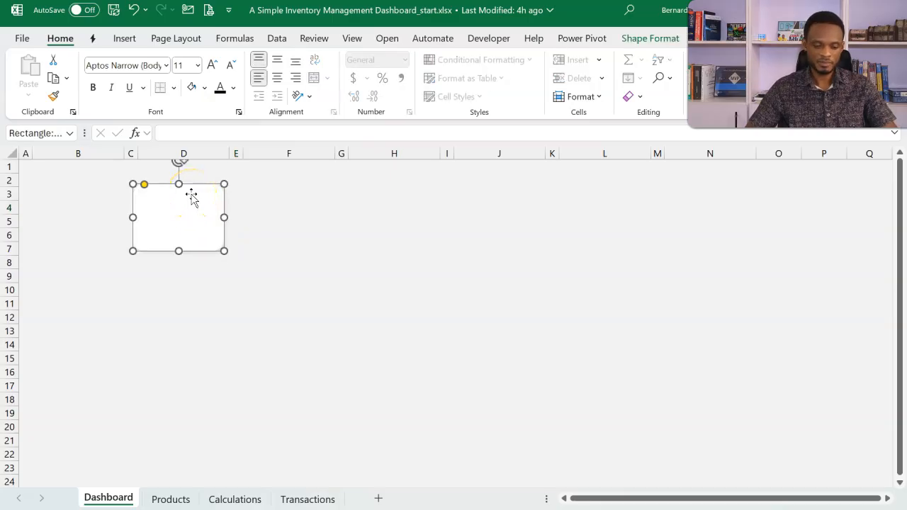
drag(191, 193, 647, 227)
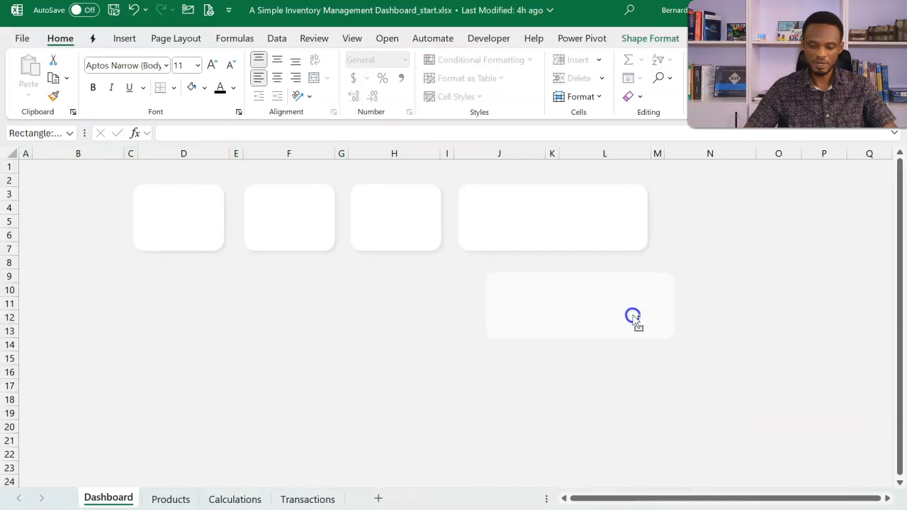
drag(634, 318, 822, 353)
drag(768, 381, 780, 443)
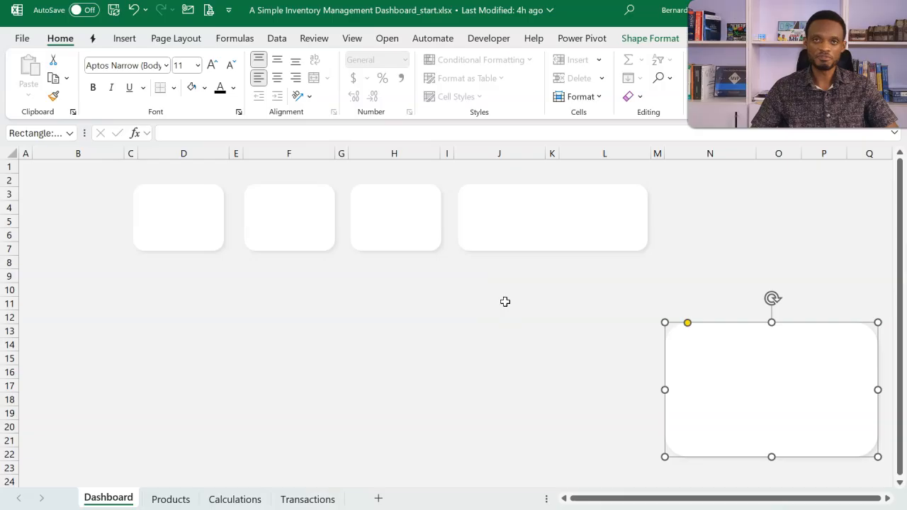
- Insert two rows at row 2 of the Dashboard sheet to make space above the cards
click(376, 306)
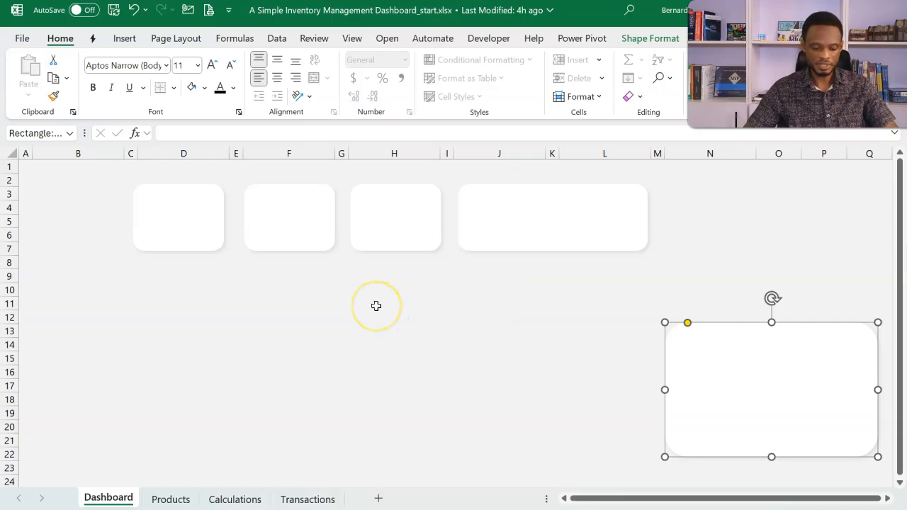
click(199, 285)
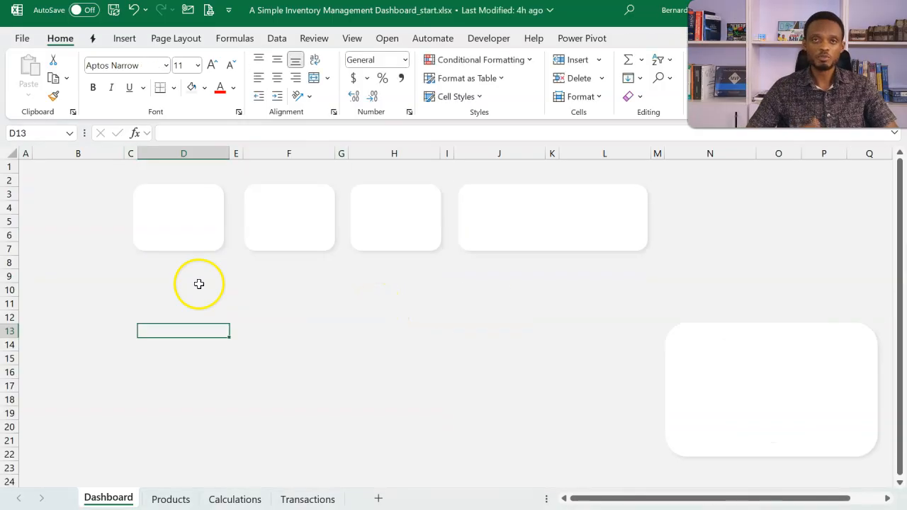
click(190, 177)
key(alt+i)
key(r)
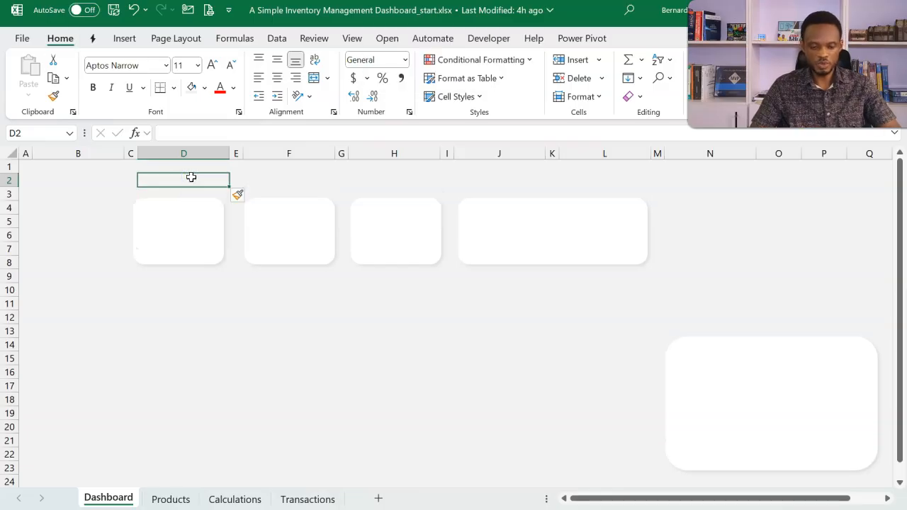
key(F4)
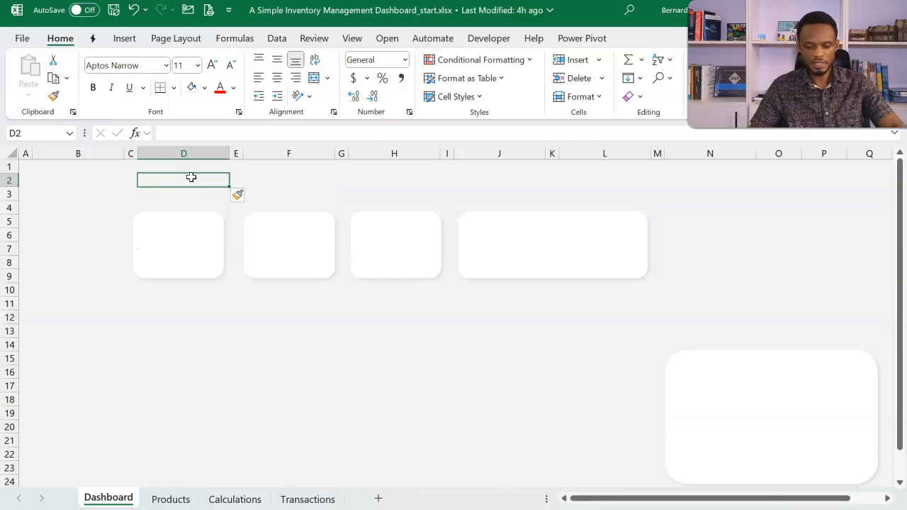
- Apply all borders in white to rows 13 to 23 of columns D, F, H, J and L
click(192, 343)
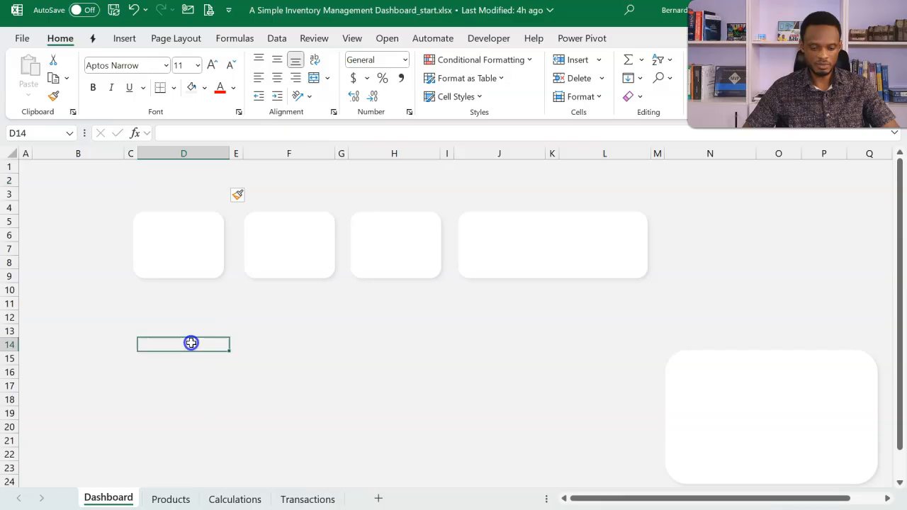
drag(191, 343, 205, 467)
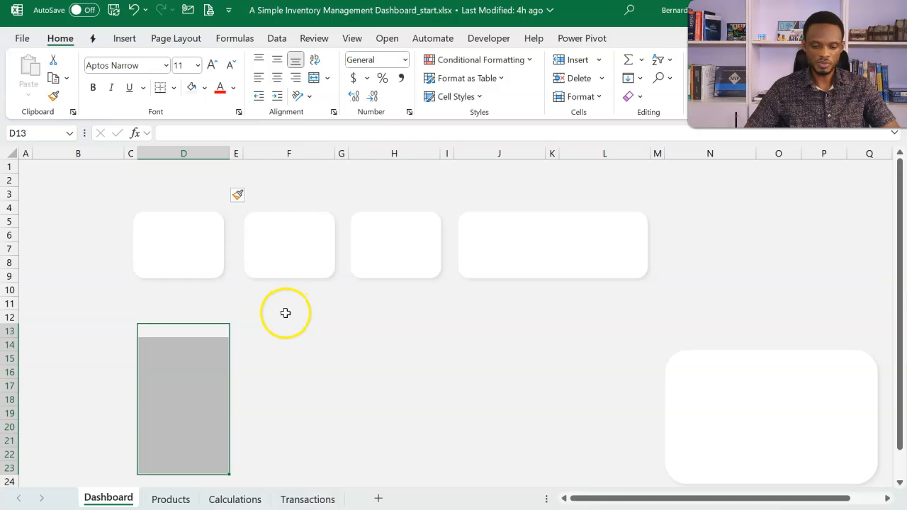
drag(279, 329, 274, 462)
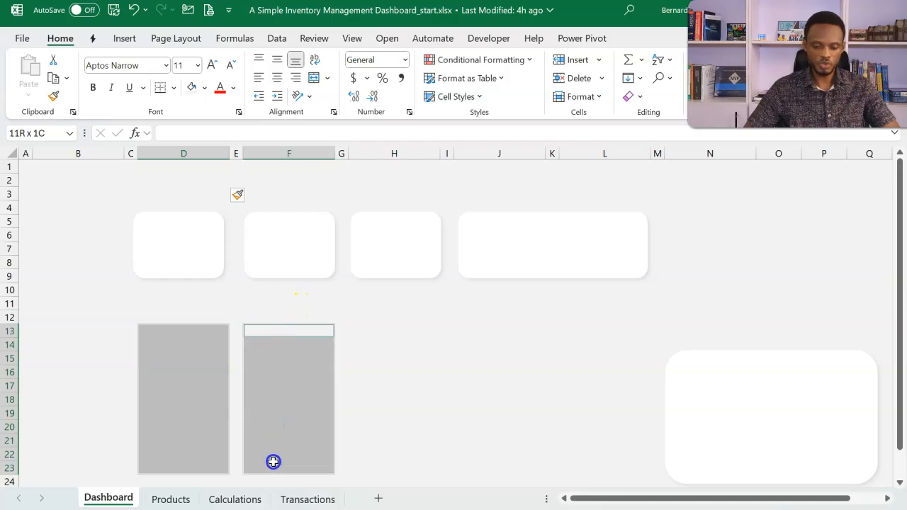
drag(378, 330, 376, 471)
drag(478, 336, 484, 468)
drag(589, 330, 598, 471)
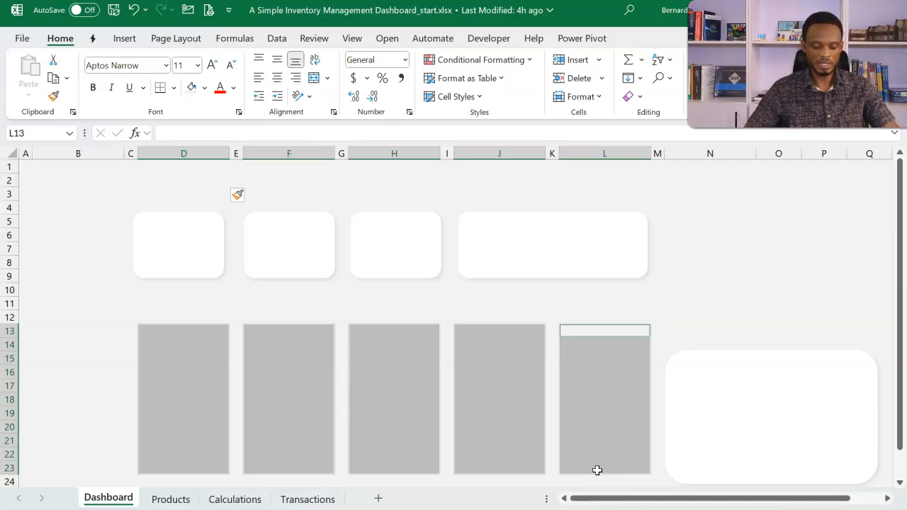
key(alt+Tab)
key(alt+Tab)
key(alt+Tab)
key(alt+Tab)
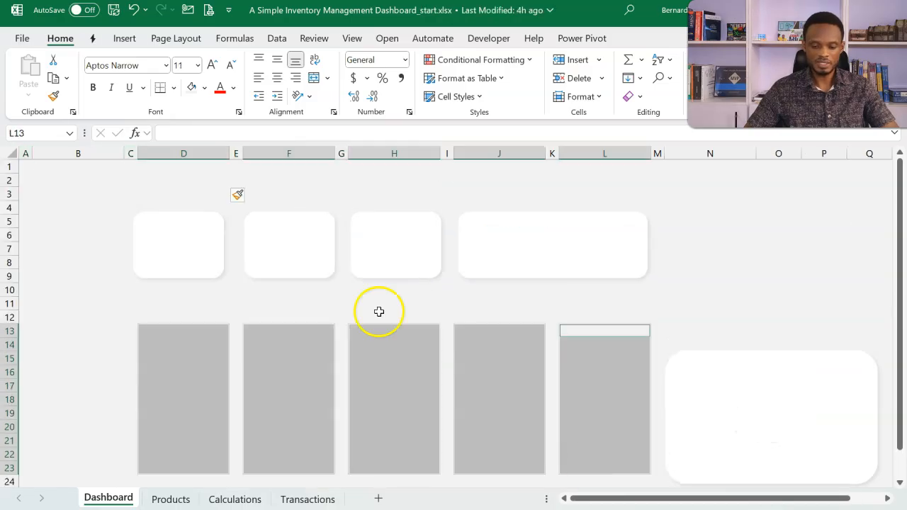
click(174, 87)
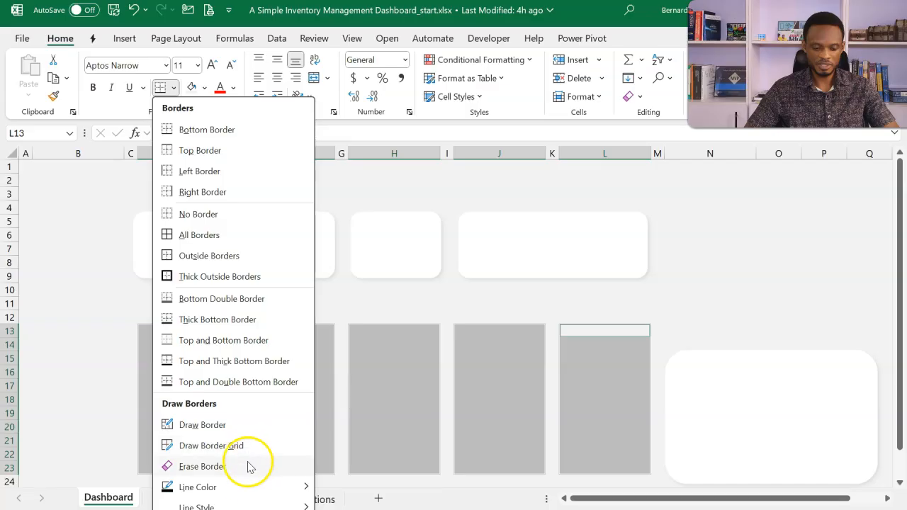
mouse_move(253, 487)
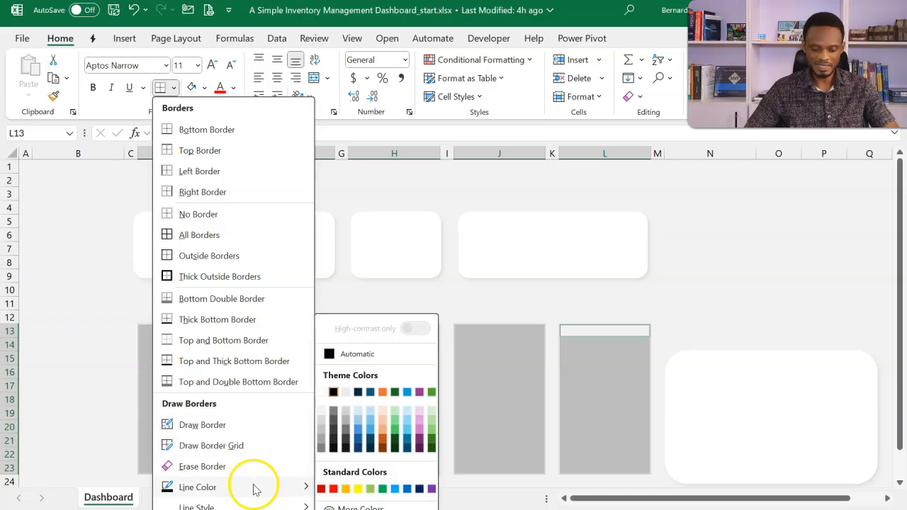
click(322, 394)
key(Escape)
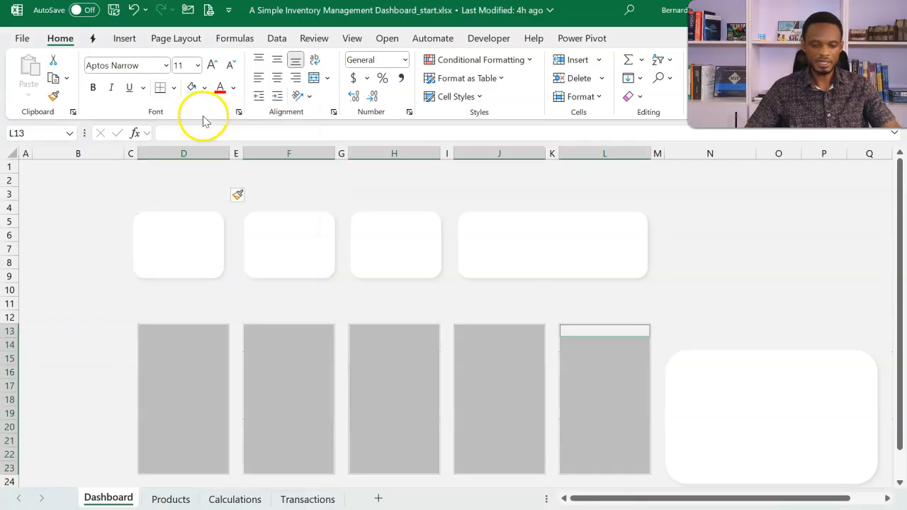
click(173, 87)
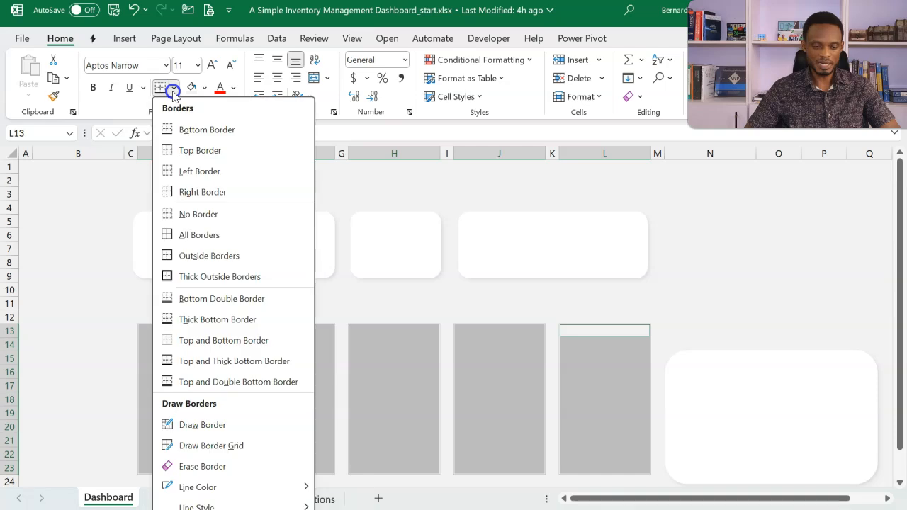
click(198, 237)
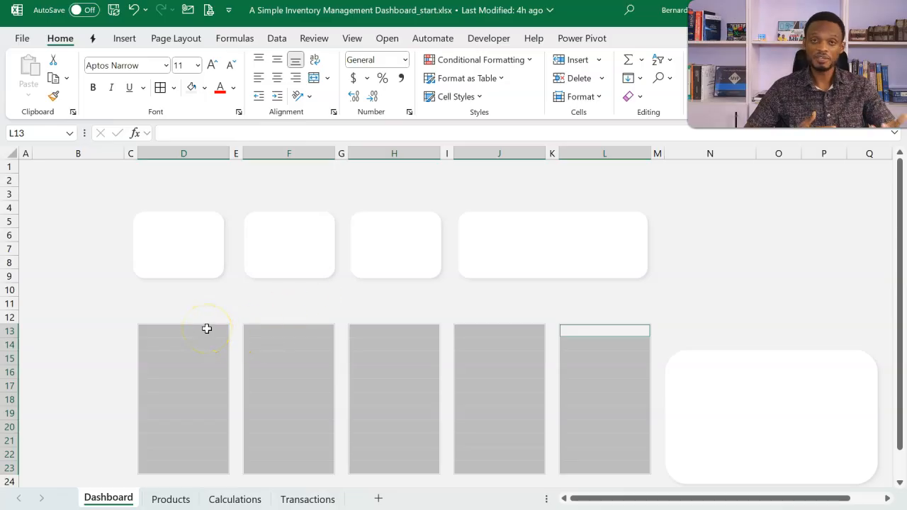
- Fill D13:D23 with medium green and F13:F23 with the lightest sky blue theme tint
drag(207, 327, 207, 465)
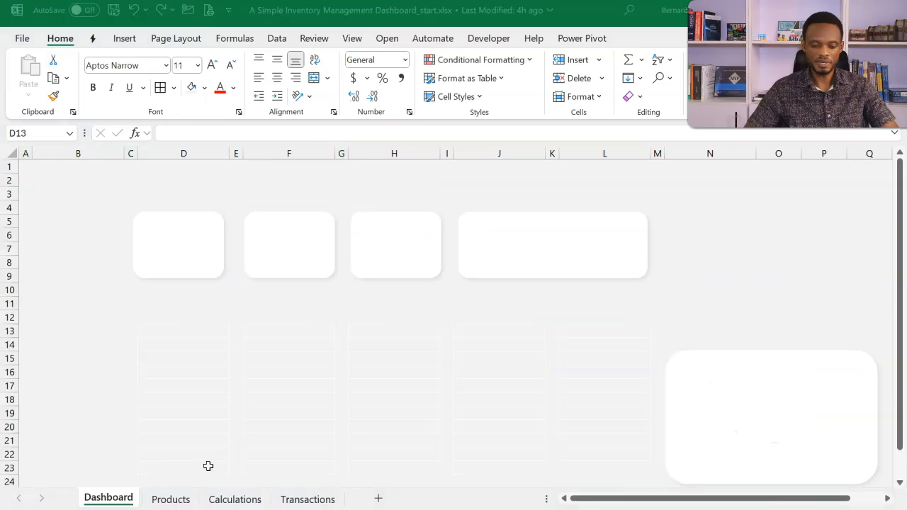
click(204, 87)
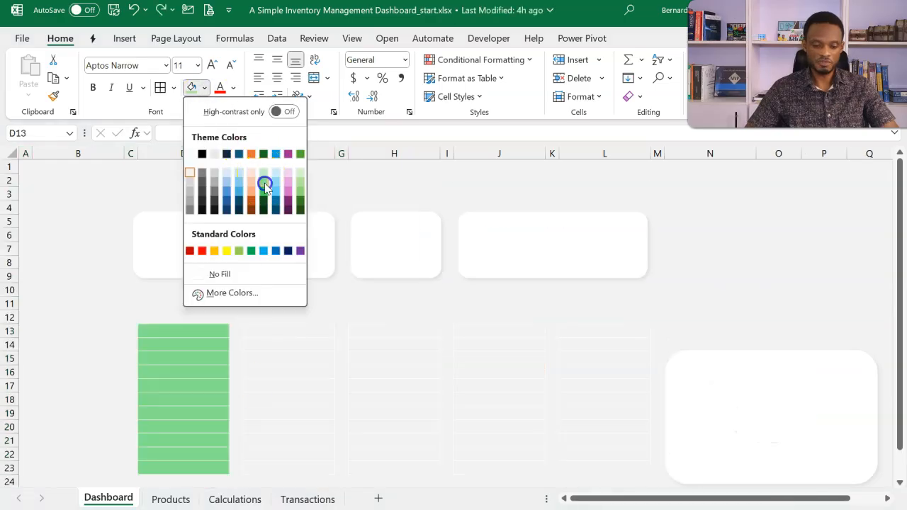
click(264, 184)
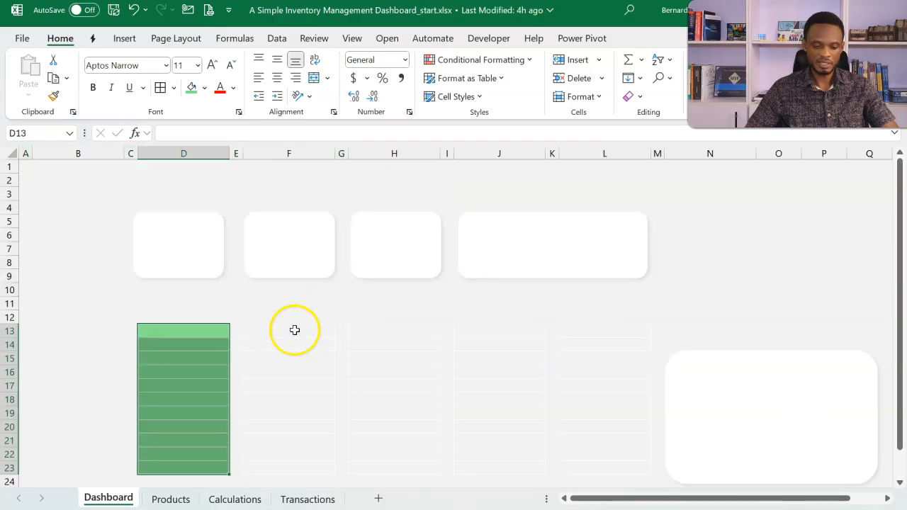
drag(294, 330, 296, 467)
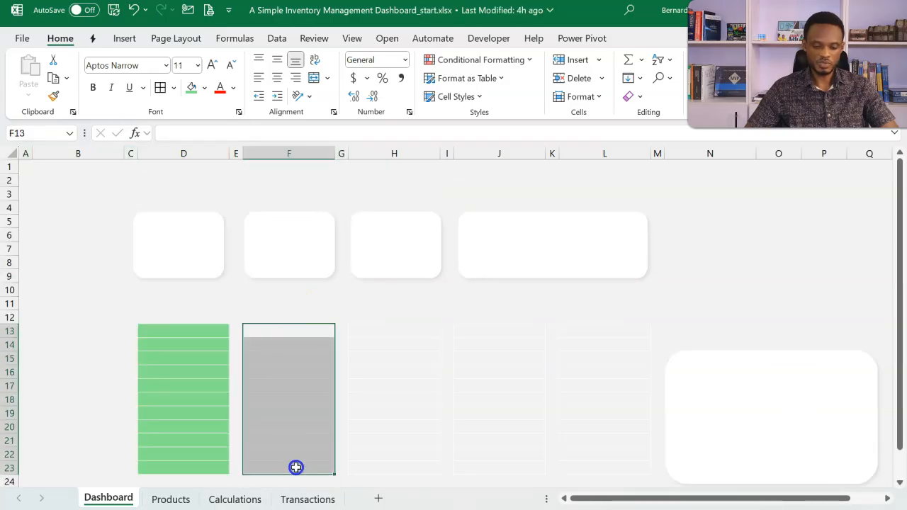
click(204, 87)
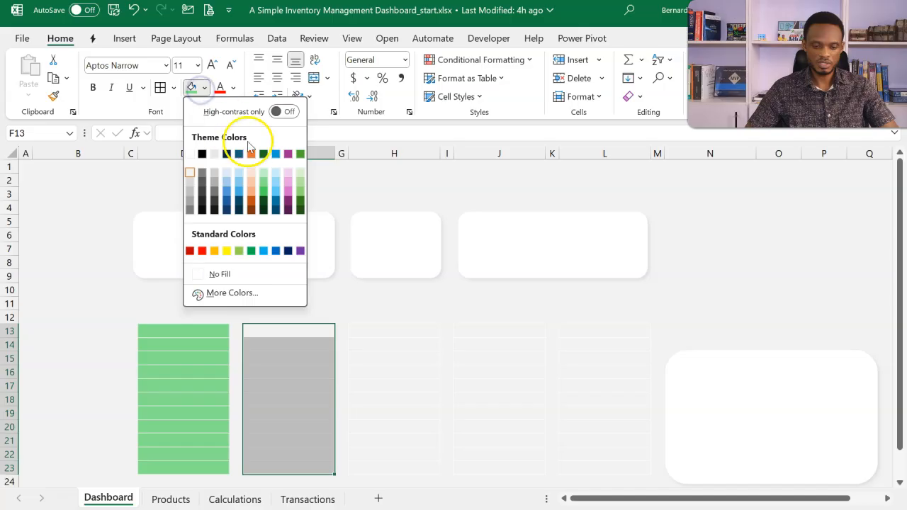
click(278, 173)
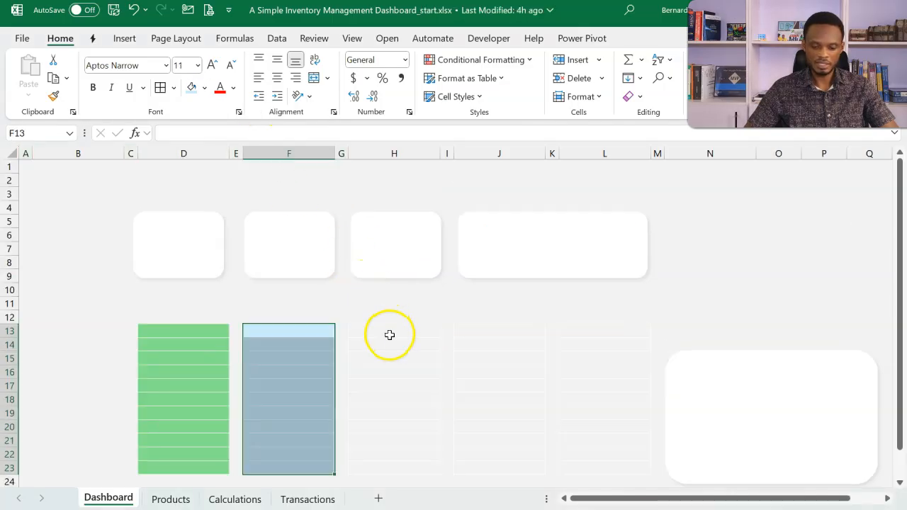
- Fill H13:H23 with a light green theme tint and J13:J23 with the lightest orange tint
drag(390, 335, 390, 467)
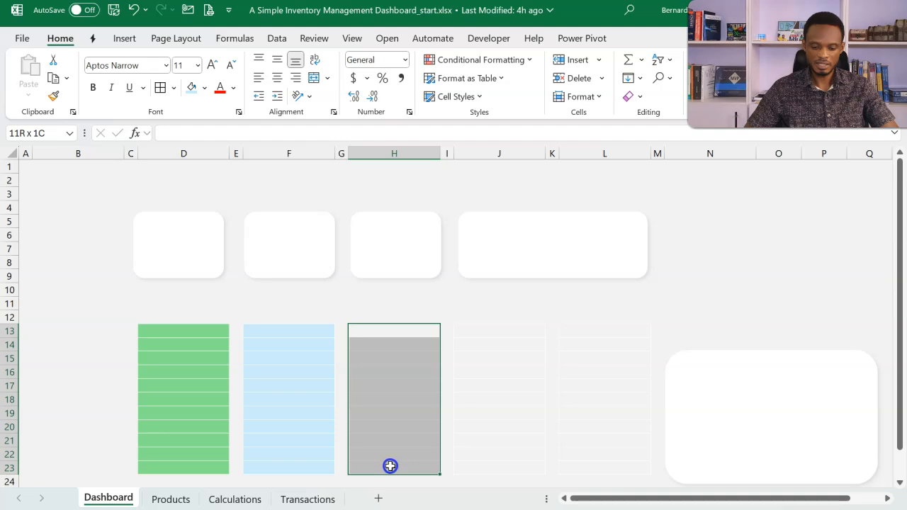
click(204, 88)
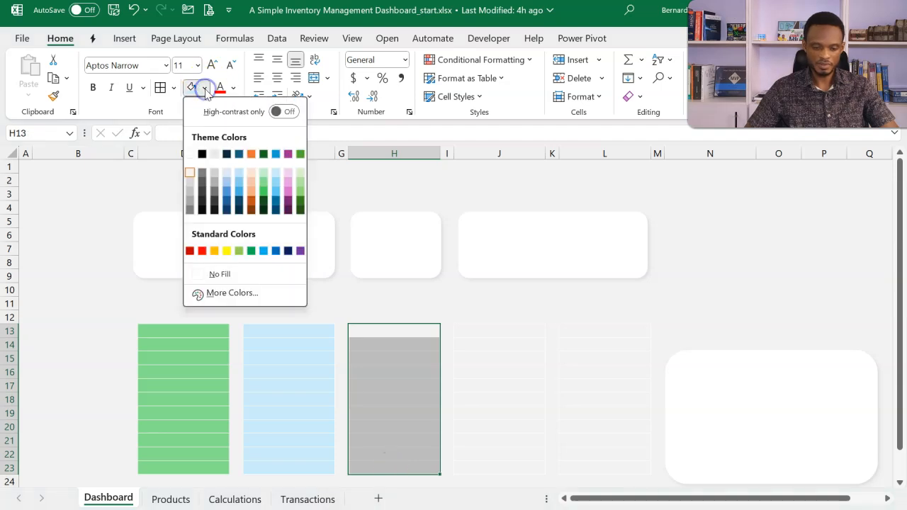
click(300, 178)
drag(496, 329, 500, 471)
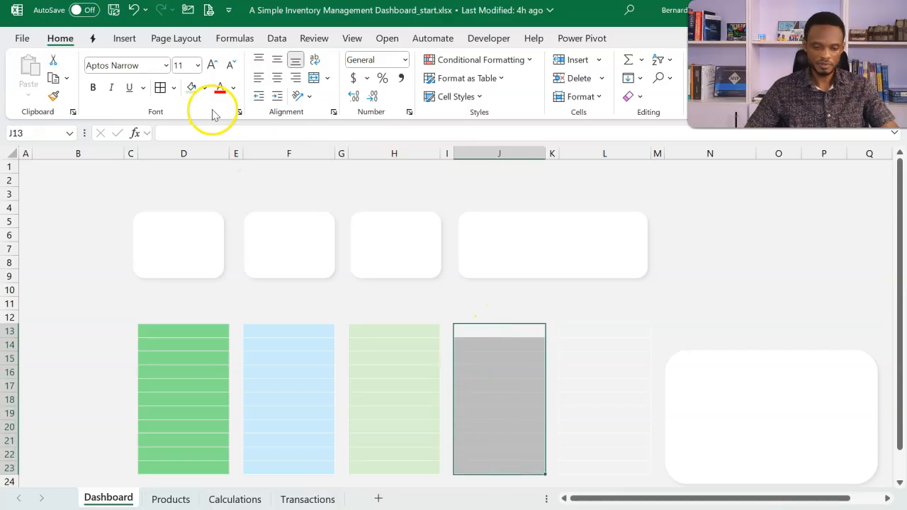
click(204, 88)
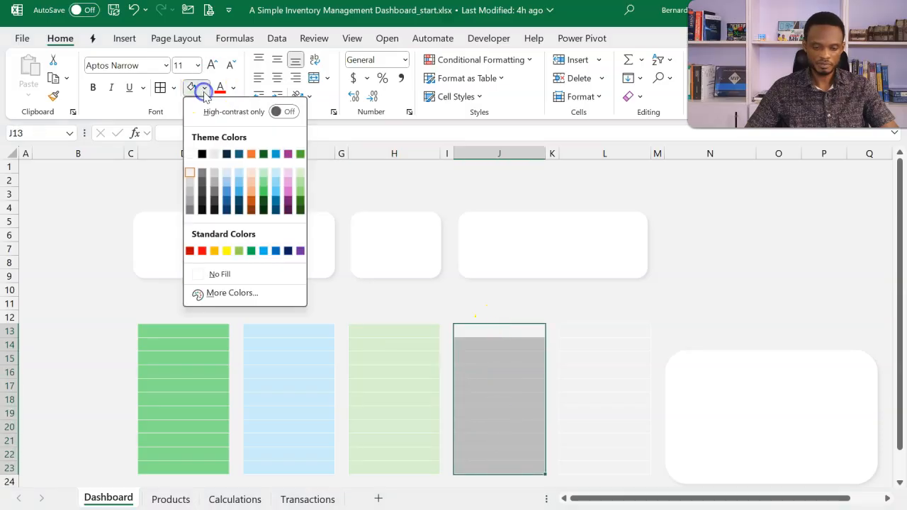
click(254, 173)
- Fill L13:L23 with a pale dark-blue theme tint
drag(624, 333, 618, 474)
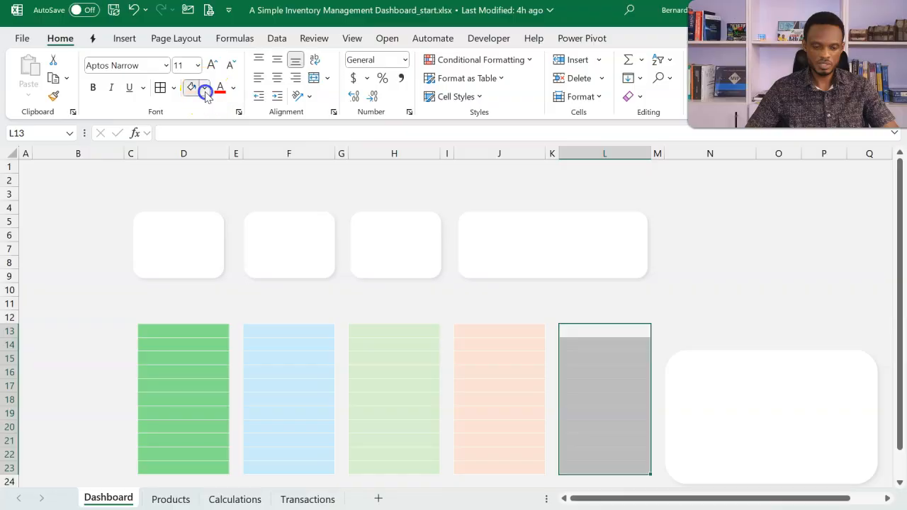
click(204, 87)
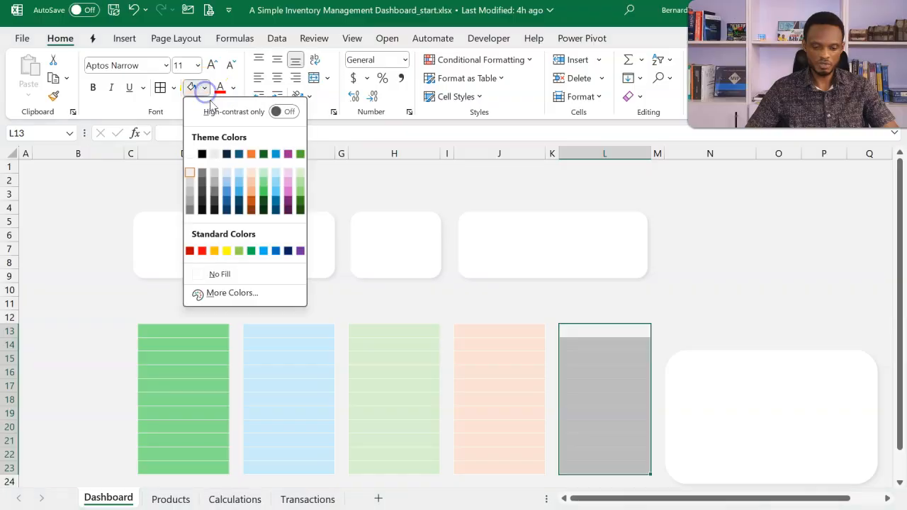
click(228, 177)
click(247, 325)
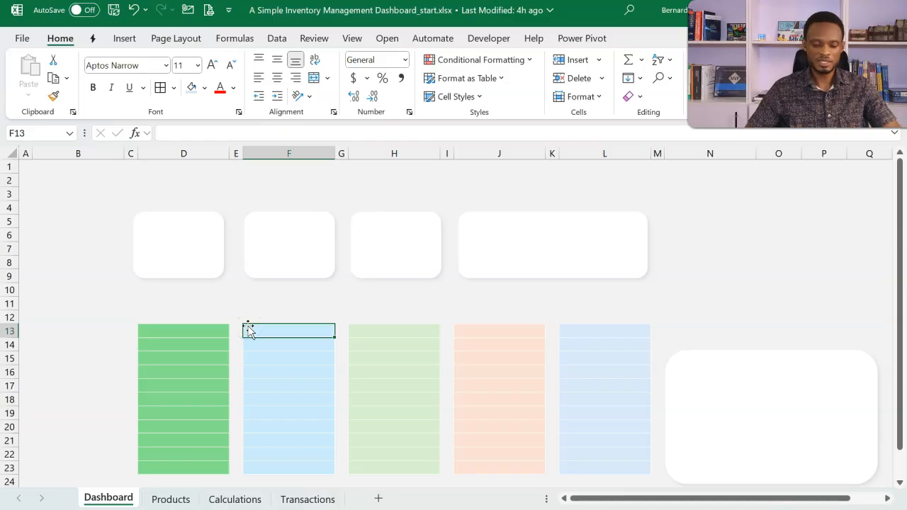
click(201, 315)
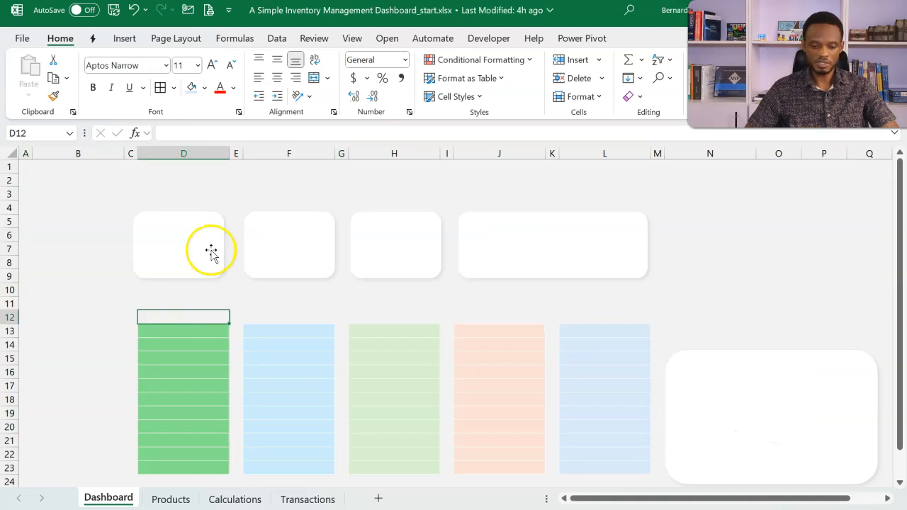
click(196, 228)
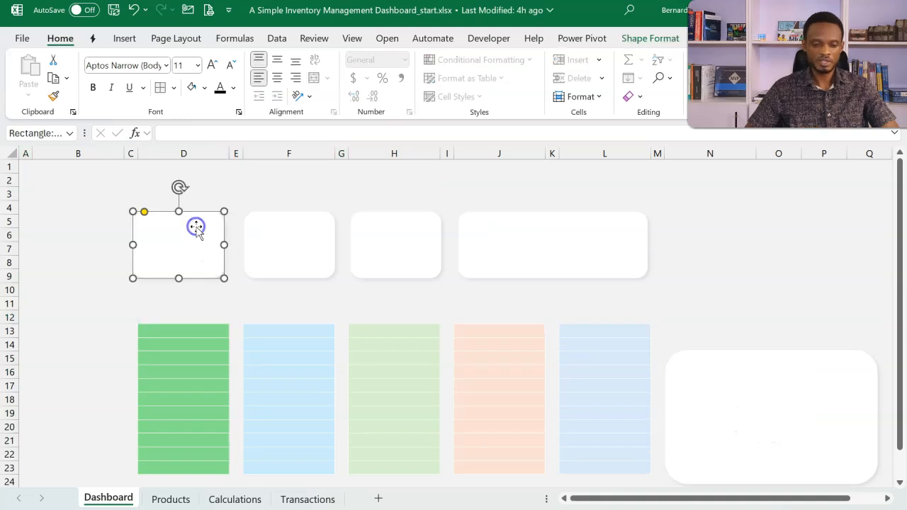
click(156, 198)
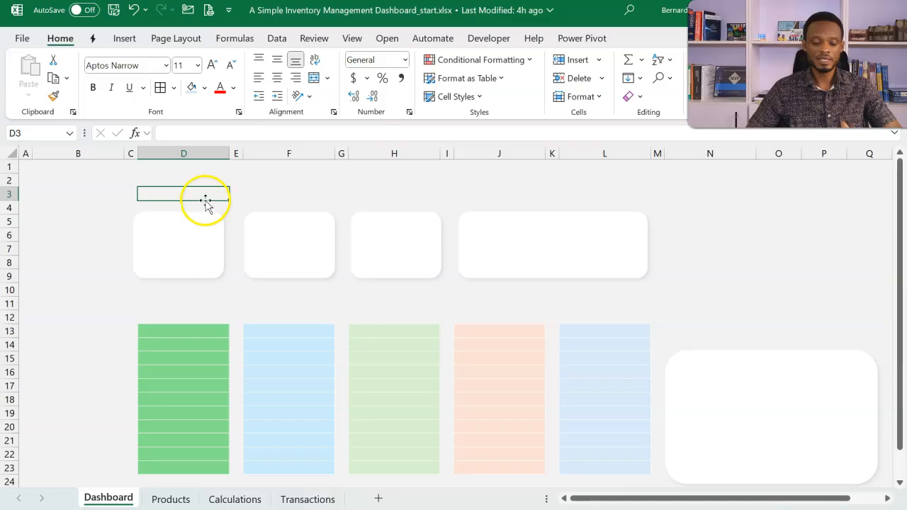
- Link the card above column D to the receipts total on the Calculations sheet with =Calculations!B4
click(194, 223)
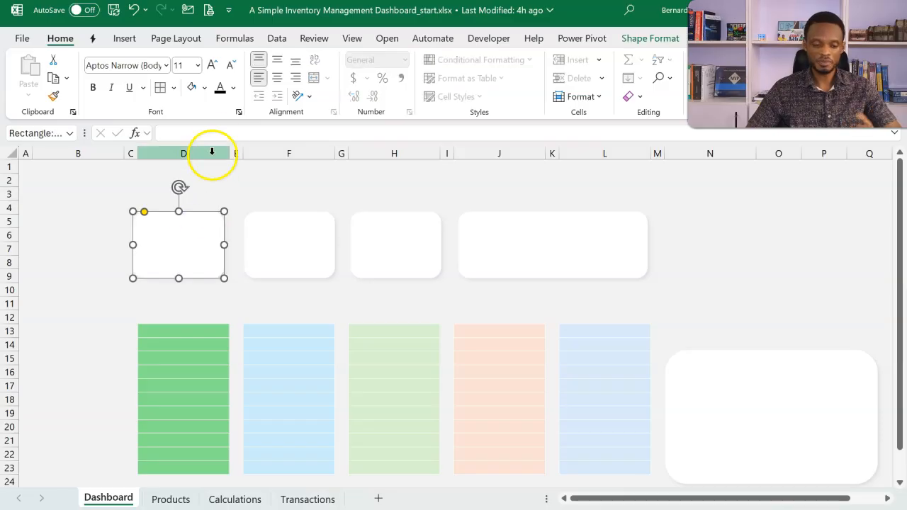
click(225, 134)
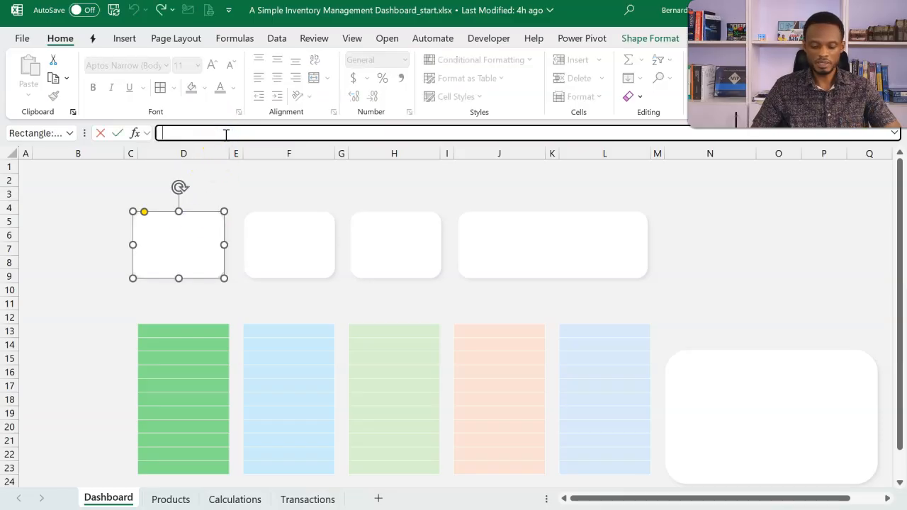
click(236, 499)
click(131, 209)
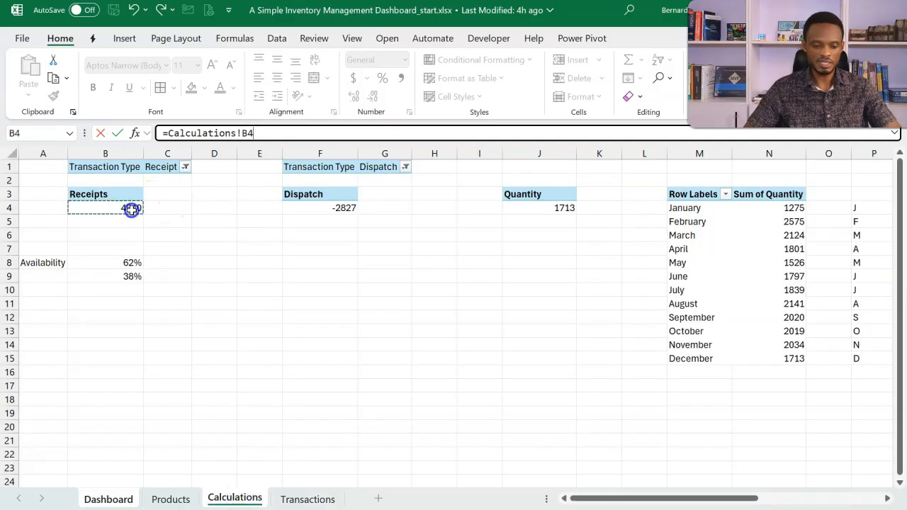
- Finish linking the first dashboard card to Calculations!B4 and set its font to Berlin Sans FB
key(Return)
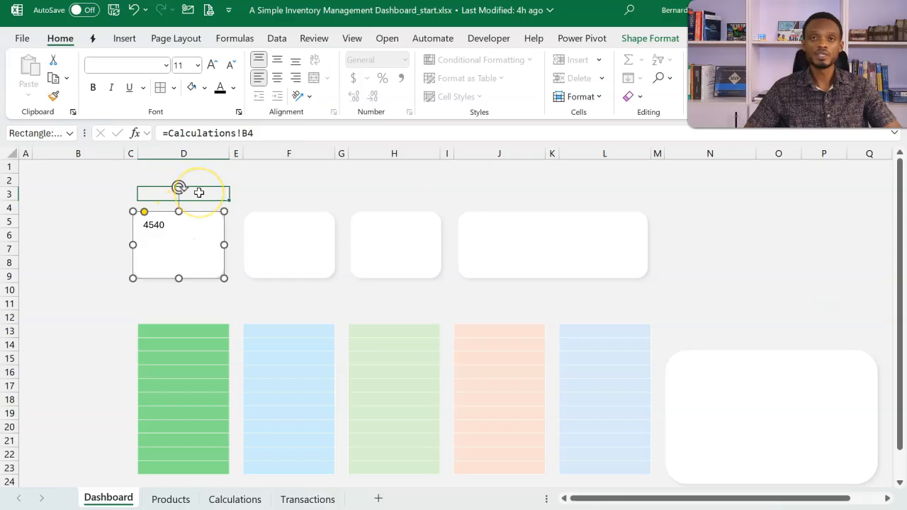
click(166, 65)
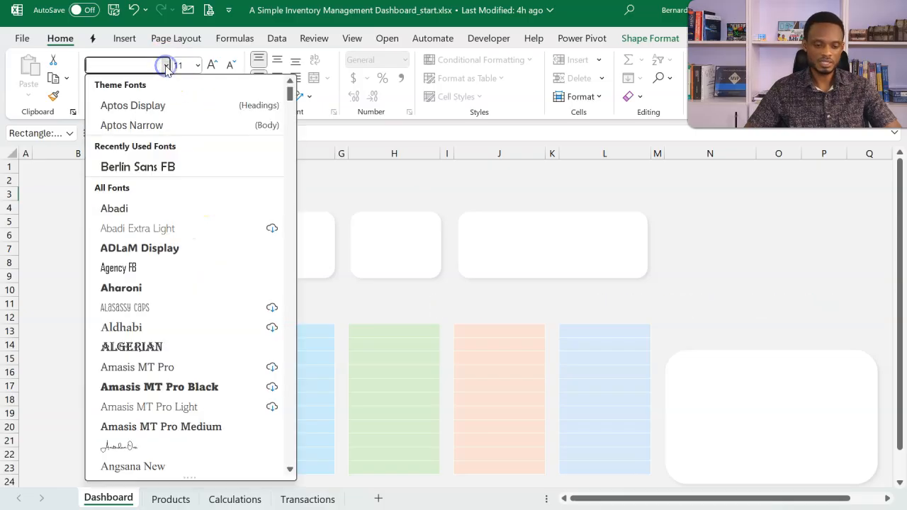
key(Escape)
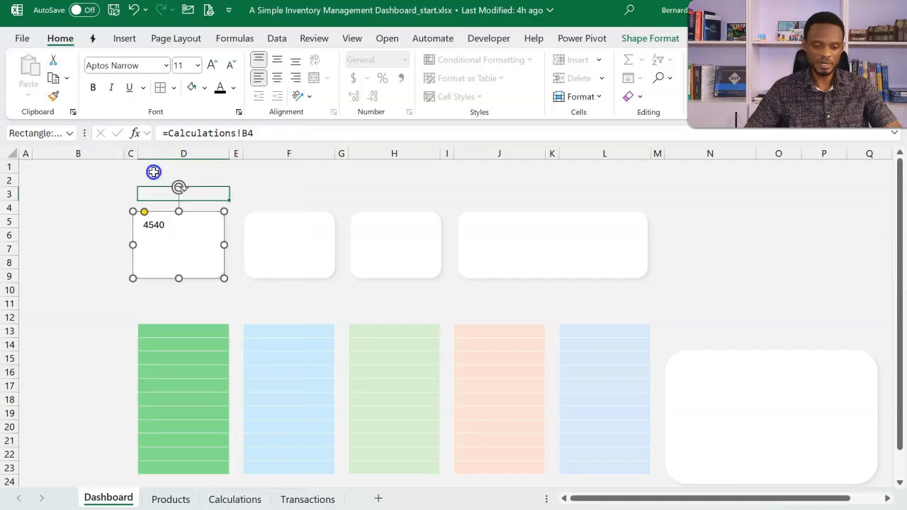
click(182, 225)
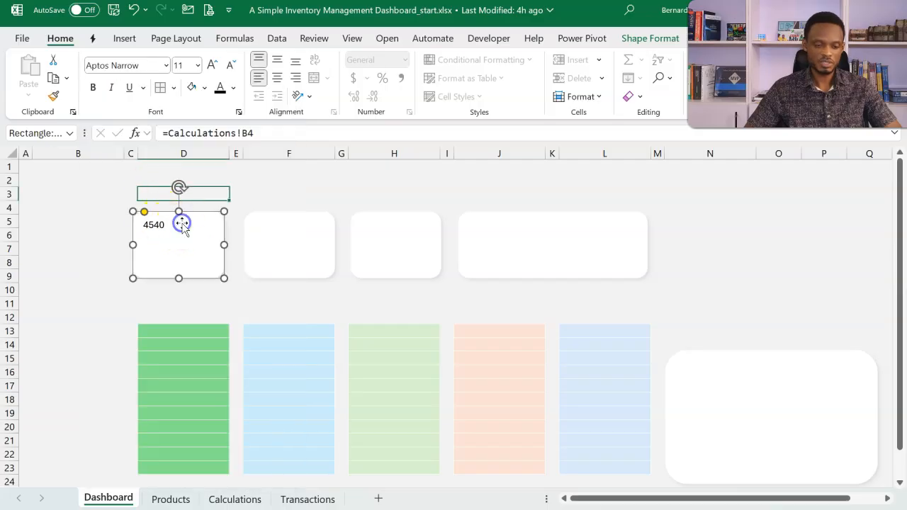
click(166, 66)
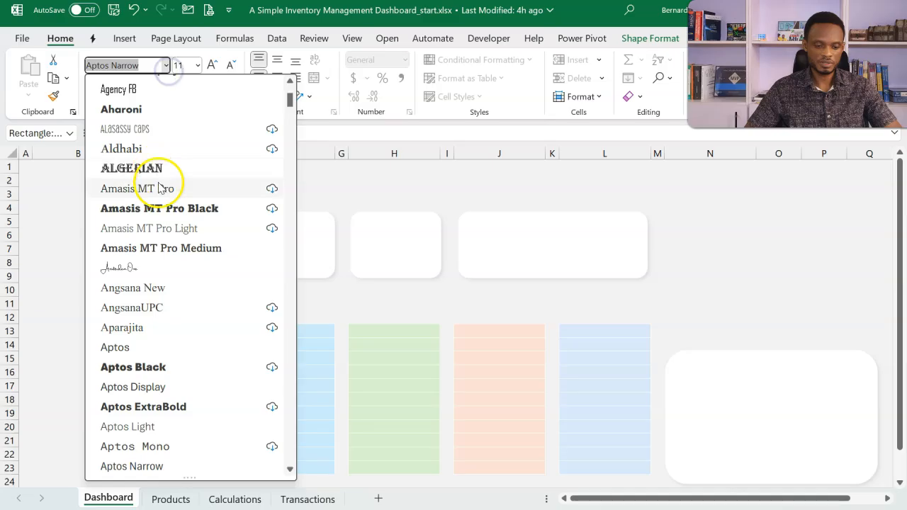
text(Berlin Sans FB)
key(Return)
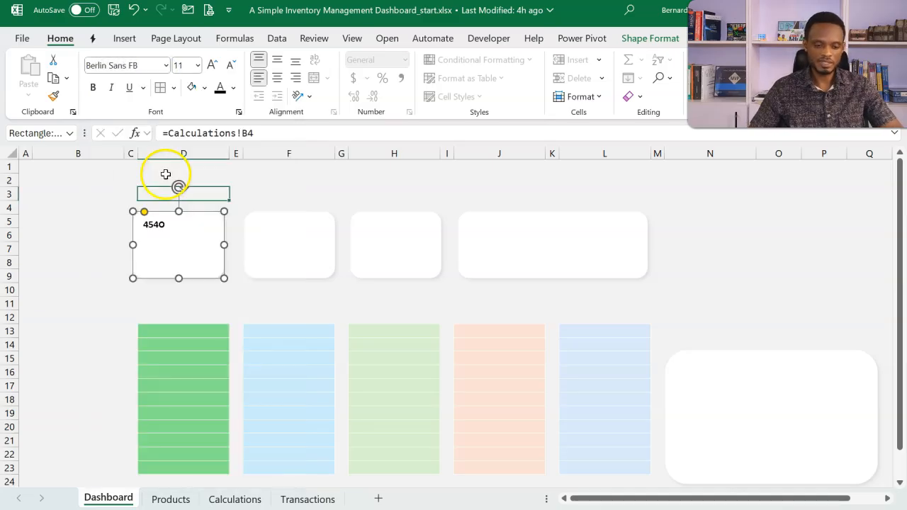
- Enlarge the first card's text to size 28 and center it vertically and horizontally within the shape
click(212, 72)
click(212, 72)
click(212, 72)
click(212, 72)
click(213, 73)
click(213, 74)
click(214, 73)
click(213, 75)
click(214, 75)
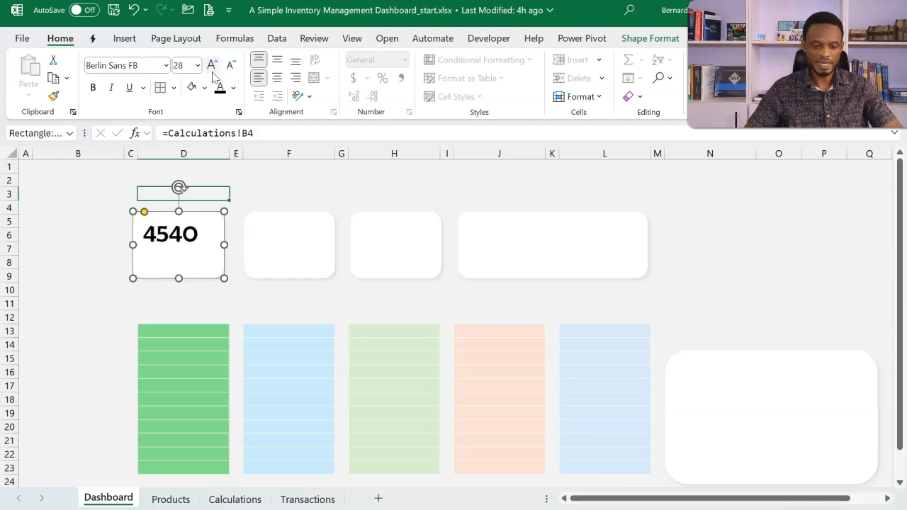
click(277, 60)
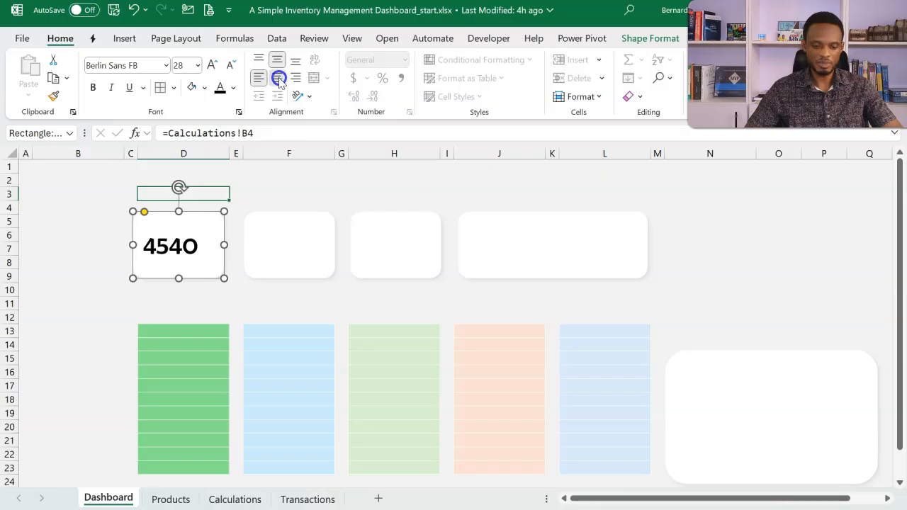
click(278, 78)
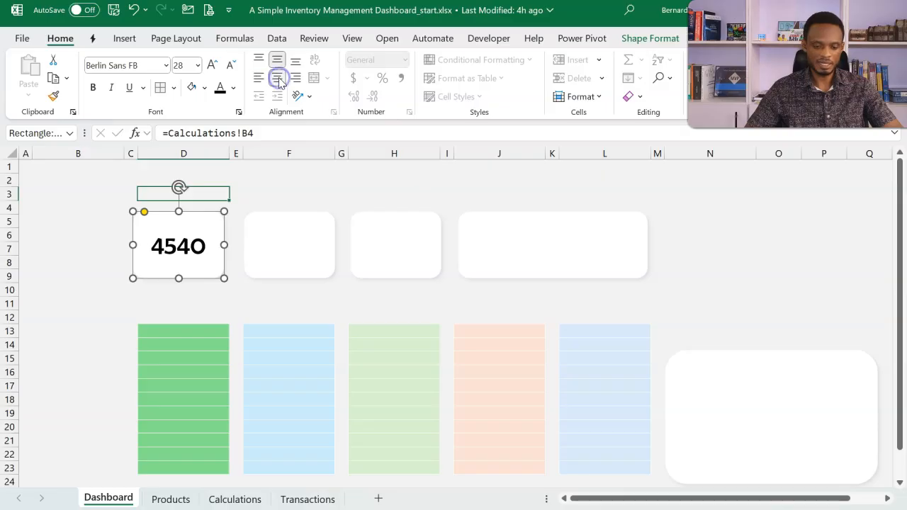
- Check the Total Dispatched card in the finished dashboard workbook, and select the second card on the start workbook's dashboard
click(257, 221)
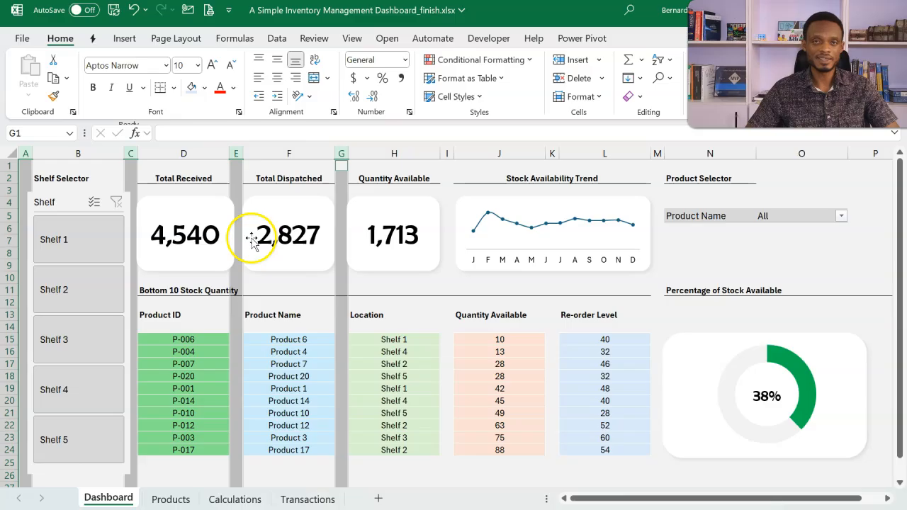
click(261, 178)
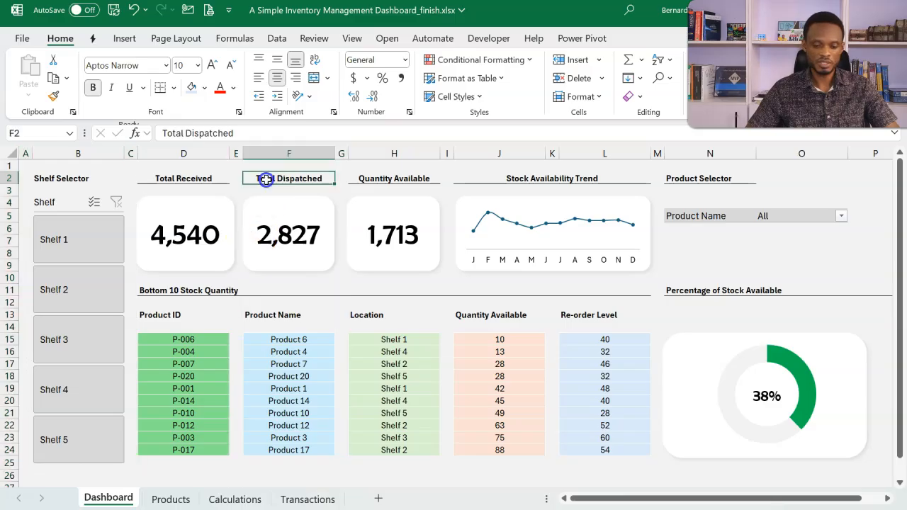
click(272, 241)
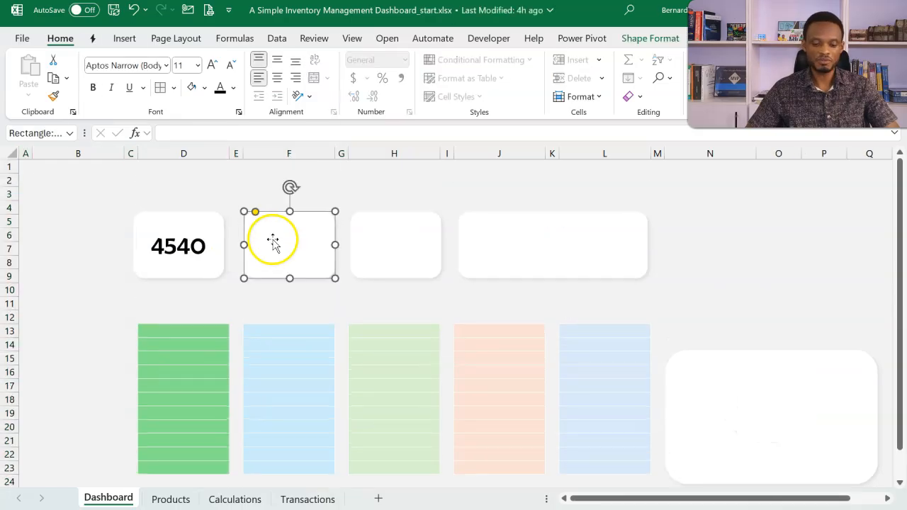
- Open the custom number format for the Dispatch total in F4 on the Calculations sheet and enter the code ;;;
click(225, 498)
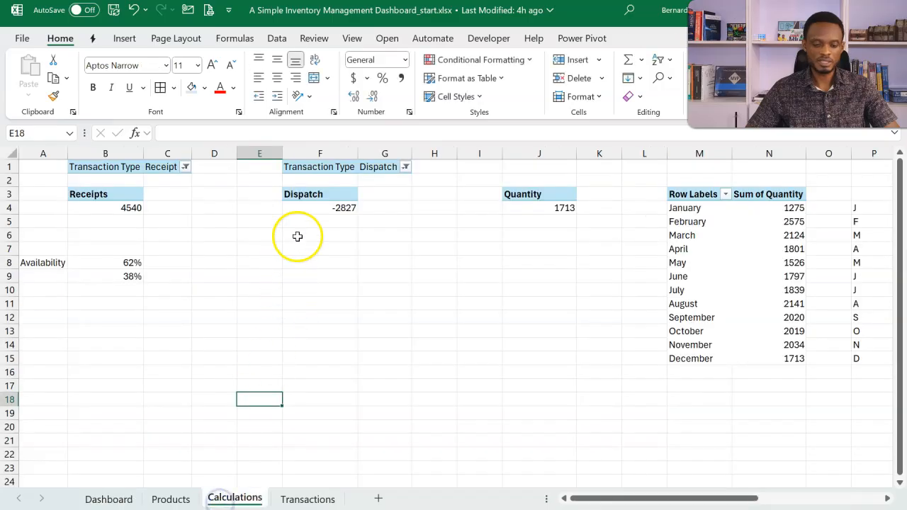
click(314, 209)
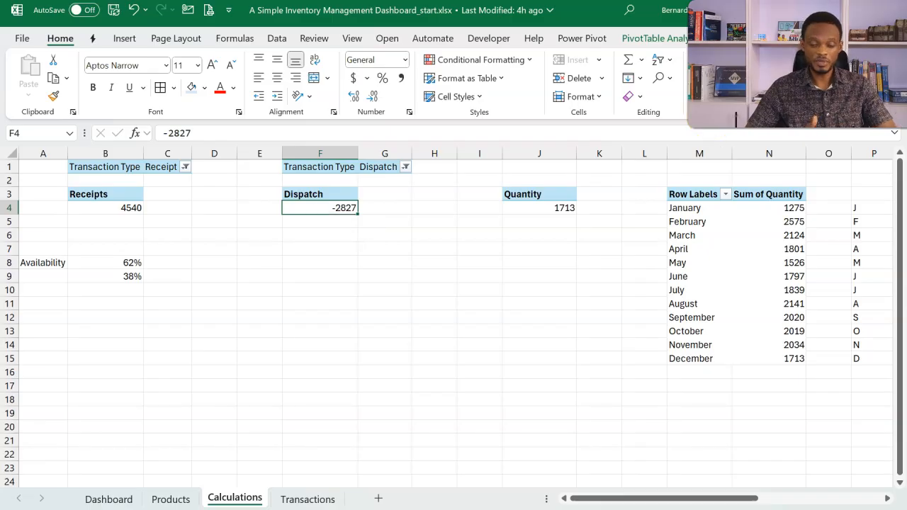
key(ctrl+1)
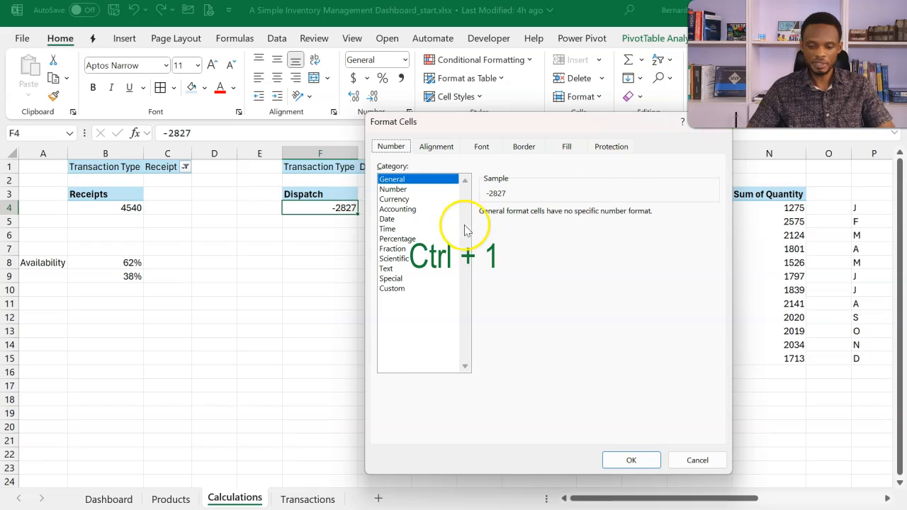
click(397, 289)
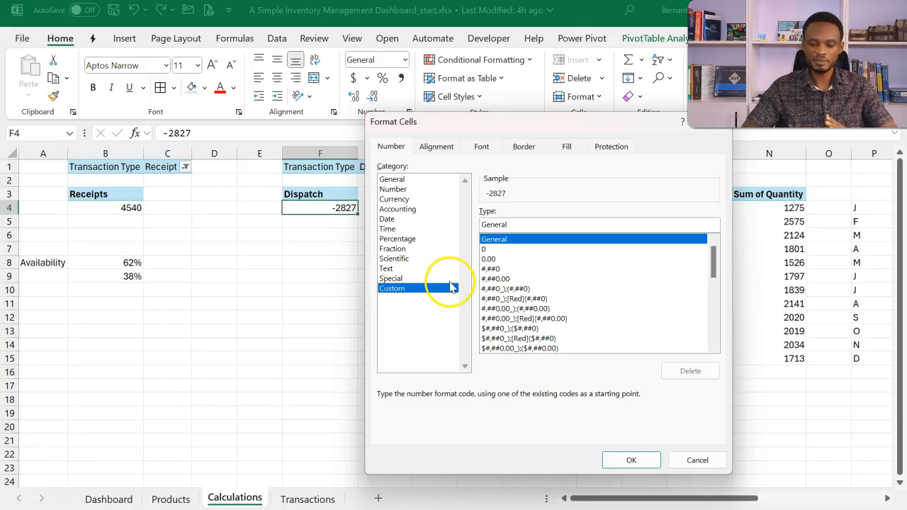
click(520, 225)
drag(520, 225, 446, 232)
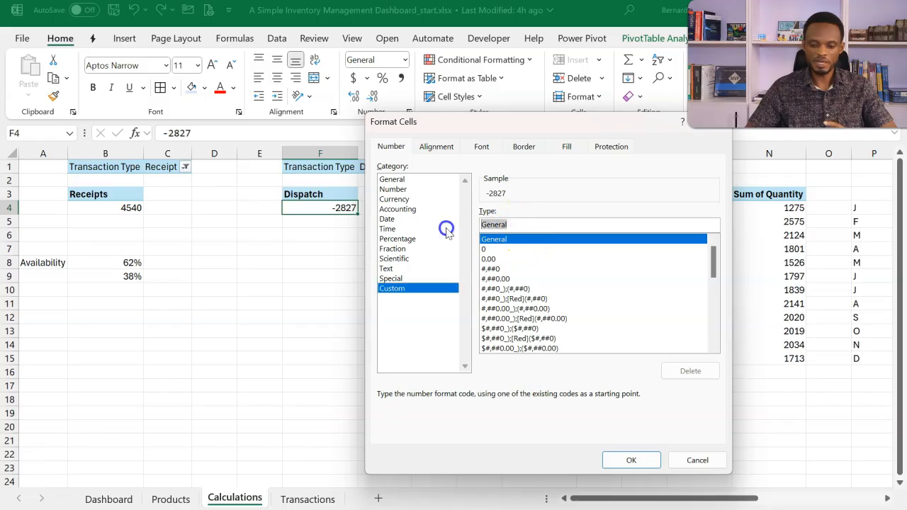
key(BackSpace)
text(;;;)
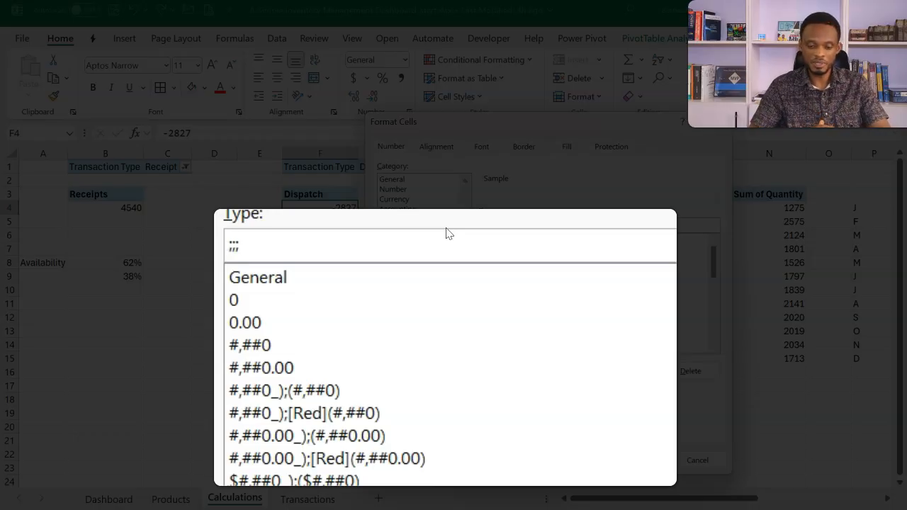
- Replace the format code with #,##0;#,##0 and apply it to cell F4
click(267, 344)
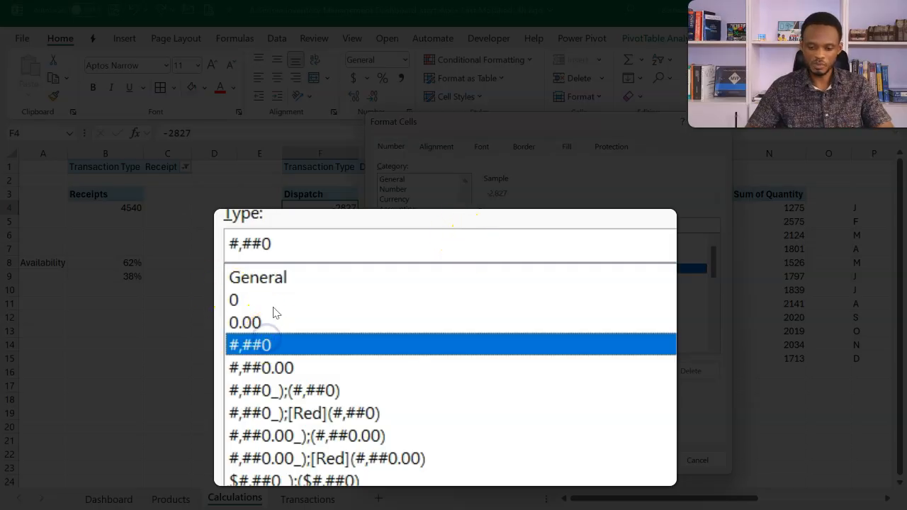
click(278, 245)
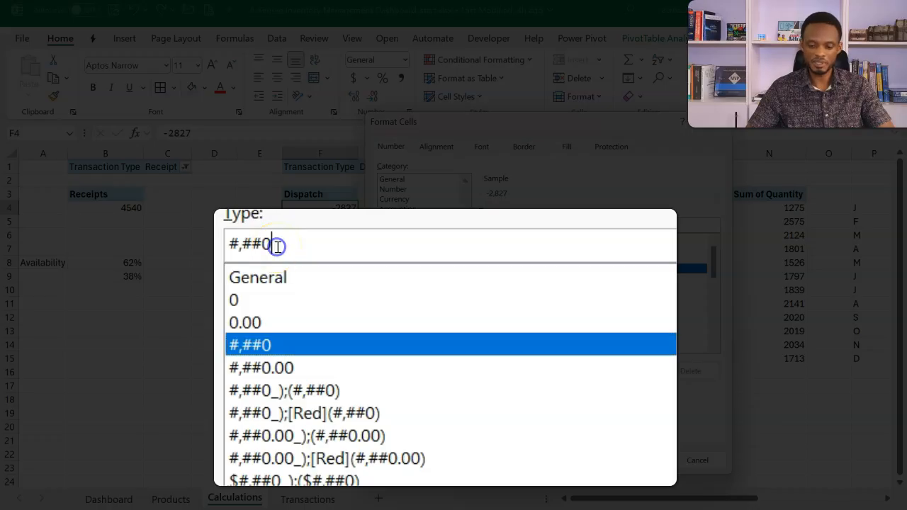
text(;)
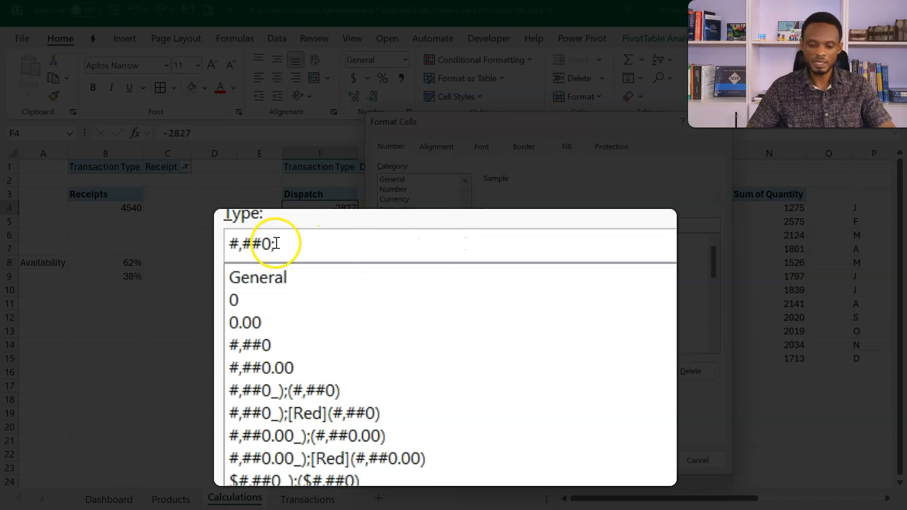
drag(272, 243, 231, 244)
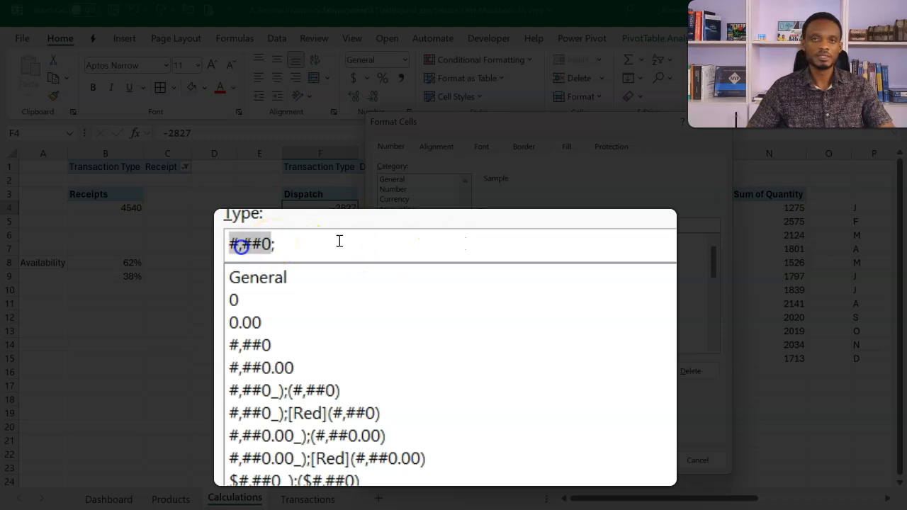
click(338, 241)
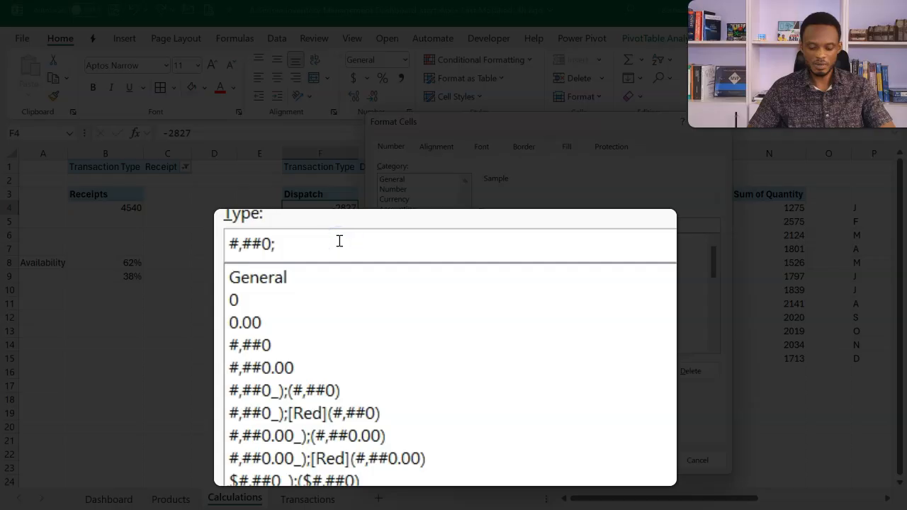
key(ctrl+v)
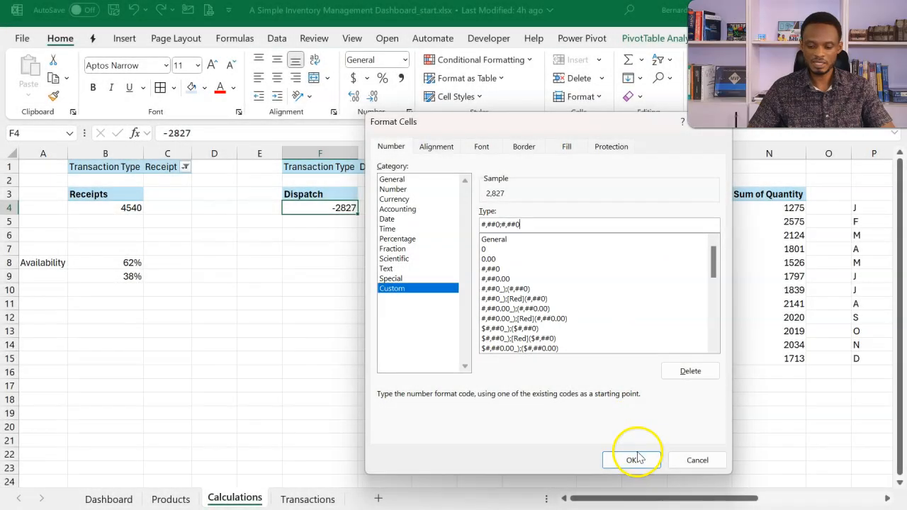
click(638, 458)
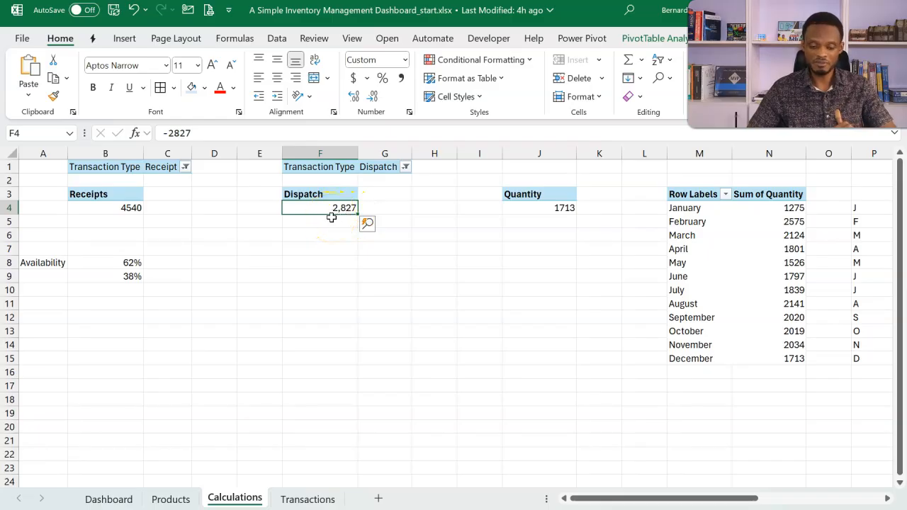
- Link the second card on the Dashboard sheet to the Dispatch total with the formula =Calculations!F4
click(128, 500)
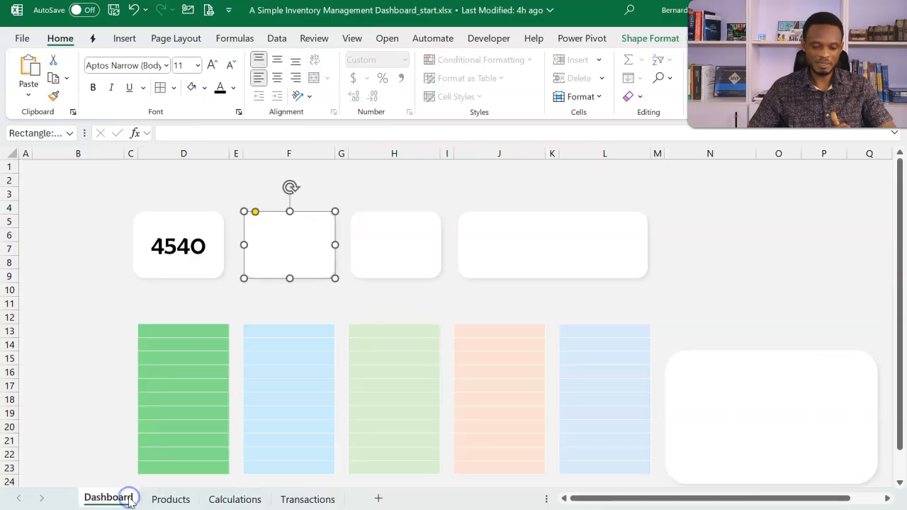
click(293, 135)
text(=)
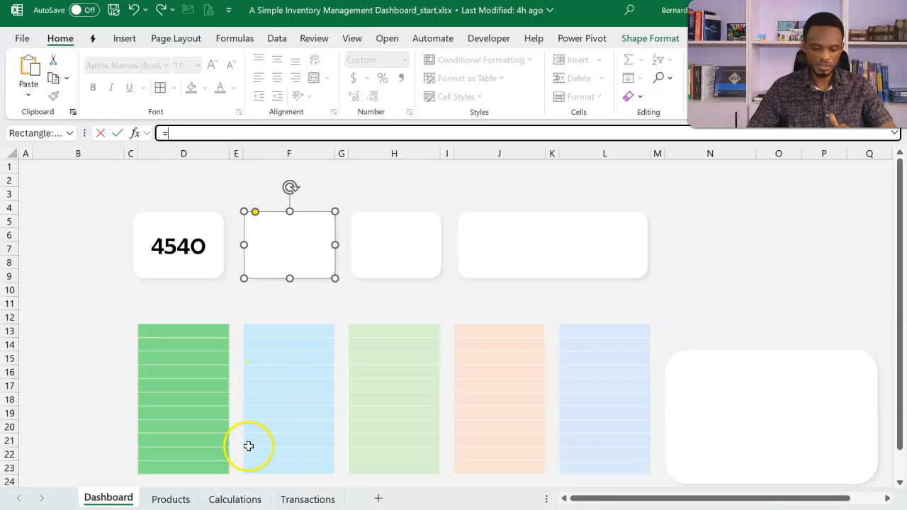
click(236, 499)
click(329, 208)
key(Return)
click(200, 239)
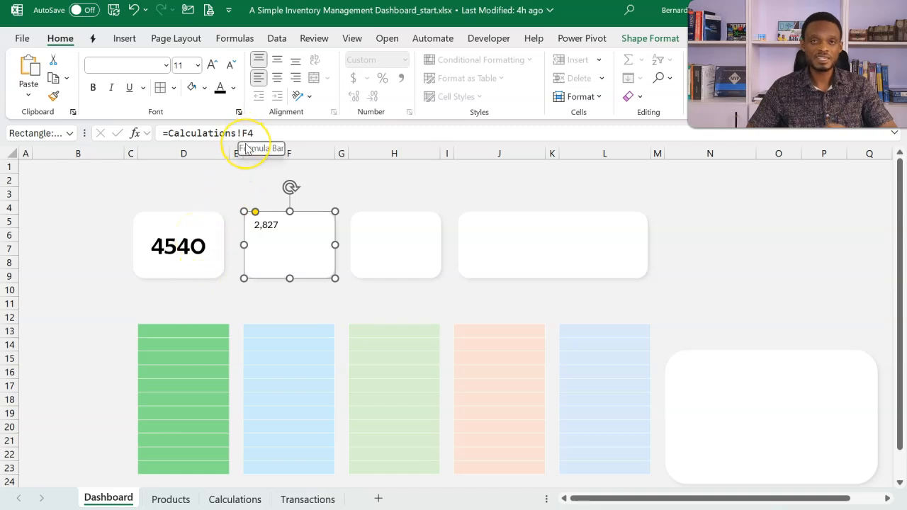
- Check the Generate GetPivotData option of the Receipts PivotTable on the Calculations sheet
click(171, 500)
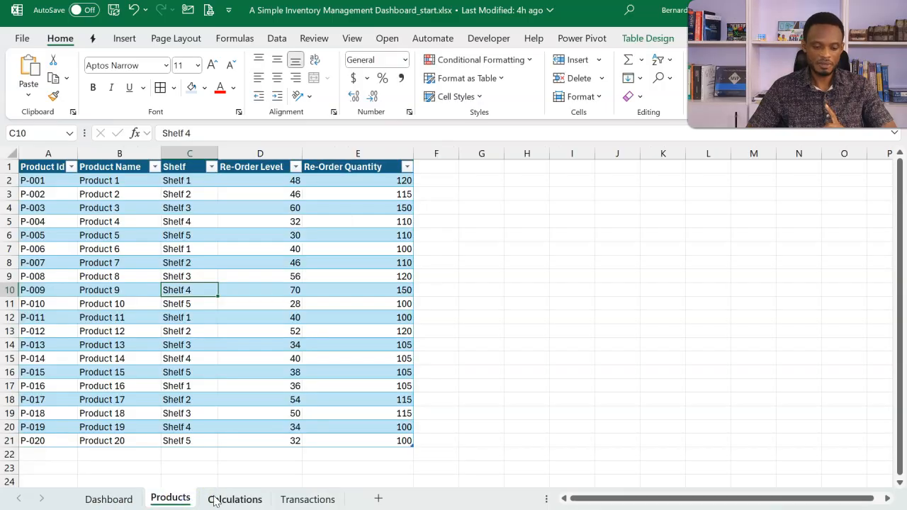
click(214, 500)
click(130, 210)
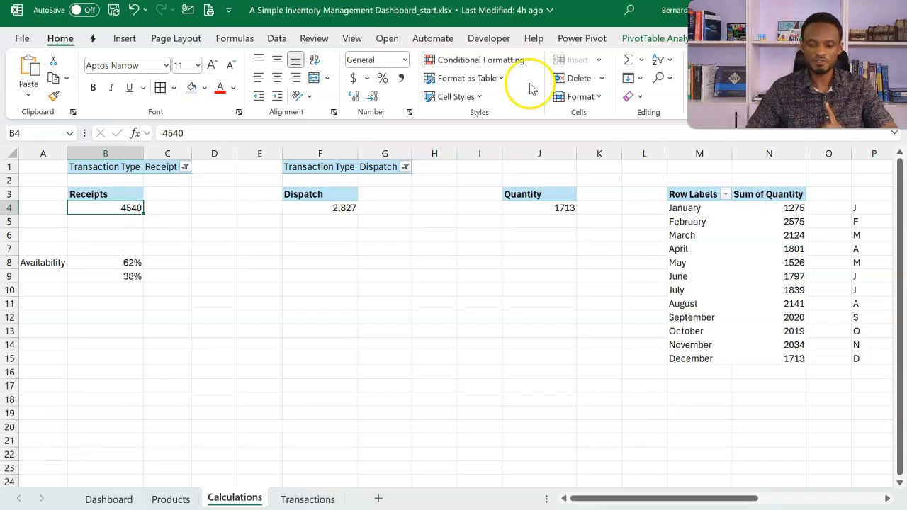
click(658, 41)
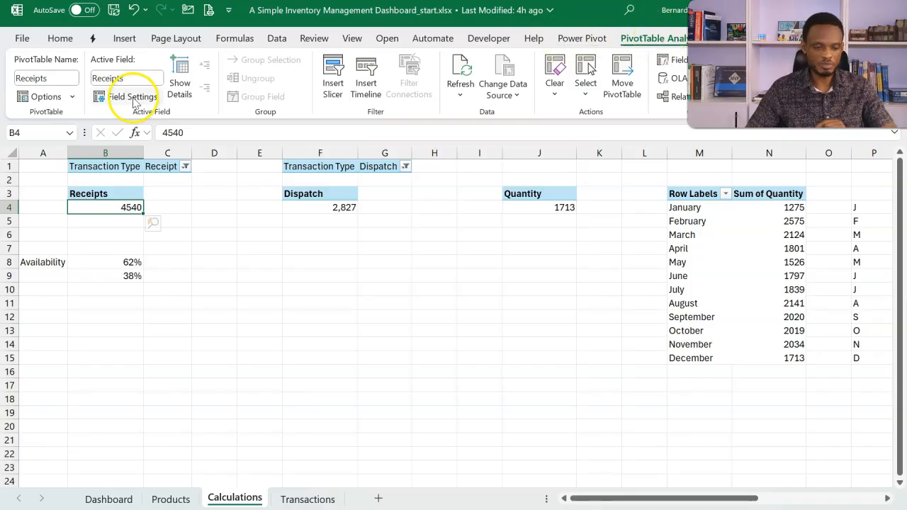
click(74, 97)
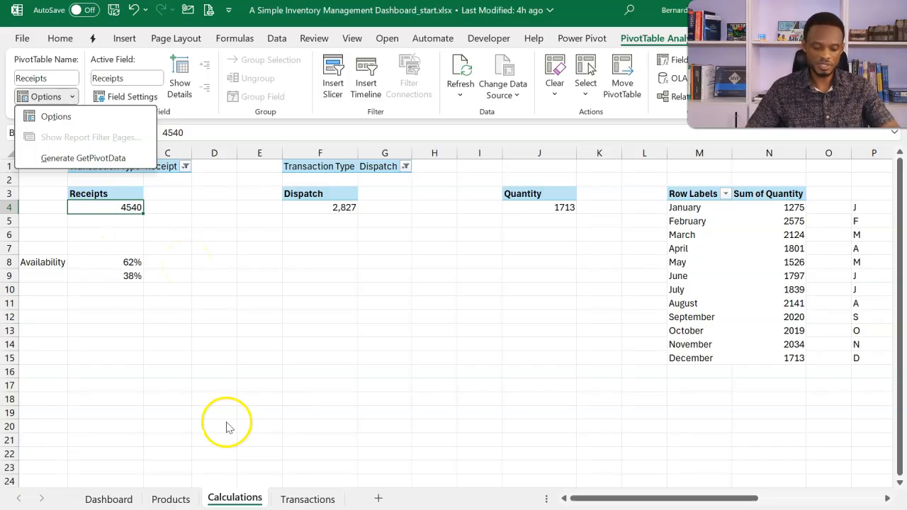
- Link the third card on the Dashboard sheet to the Quantity total with the formula =Calculations!J4
click(137, 500)
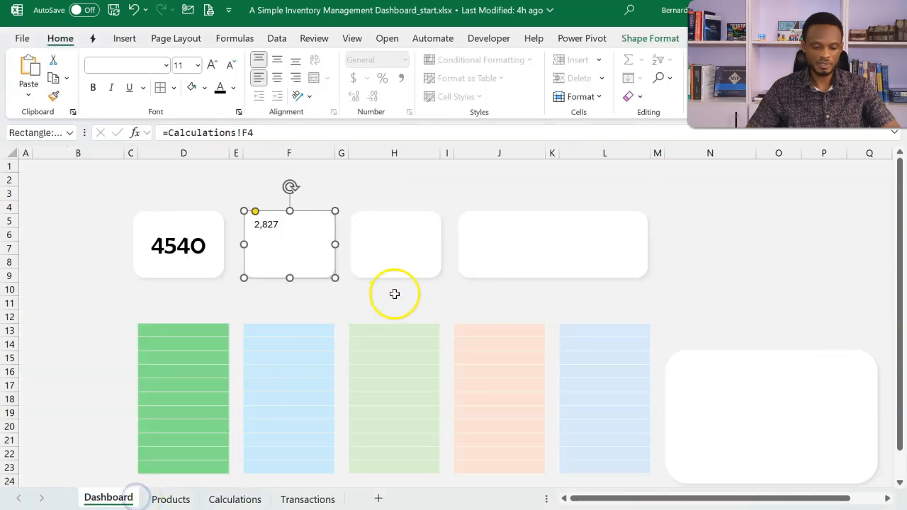
click(408, 260)
click(346, 134)
text(=)
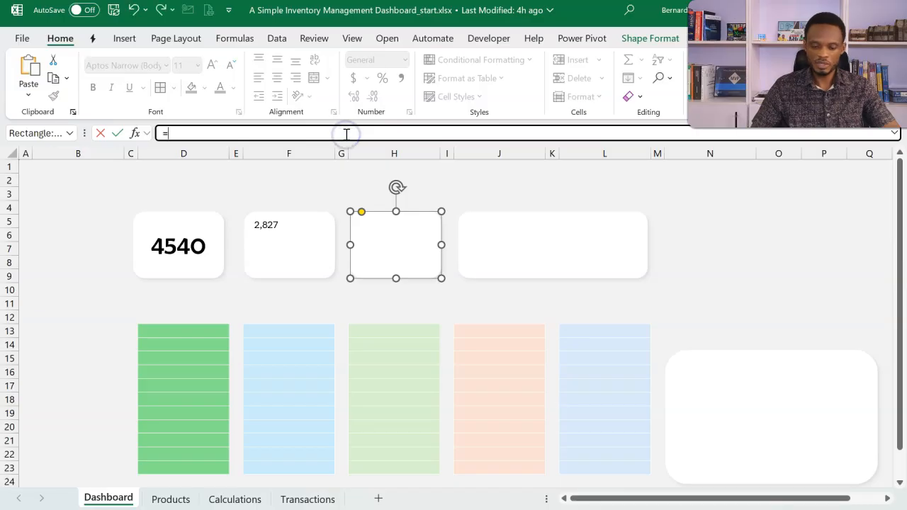
click(221, 500)
click(532, 206)
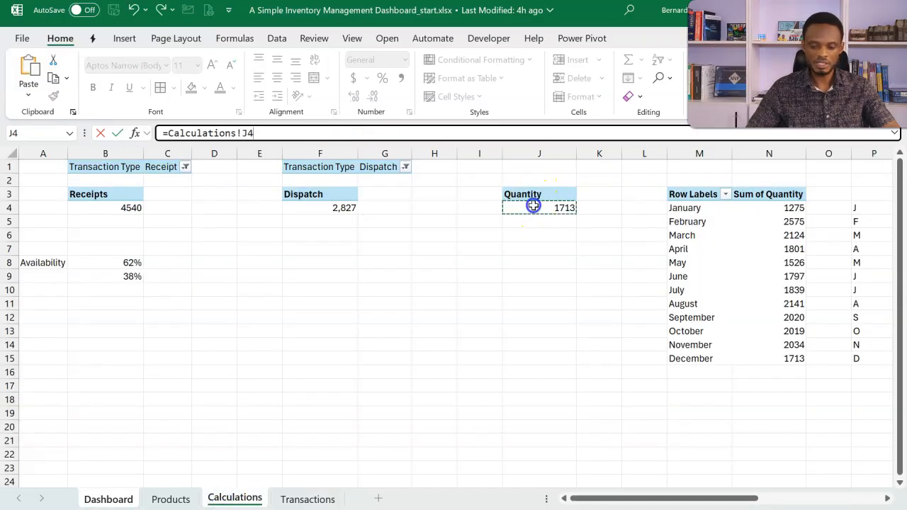
key(Return)
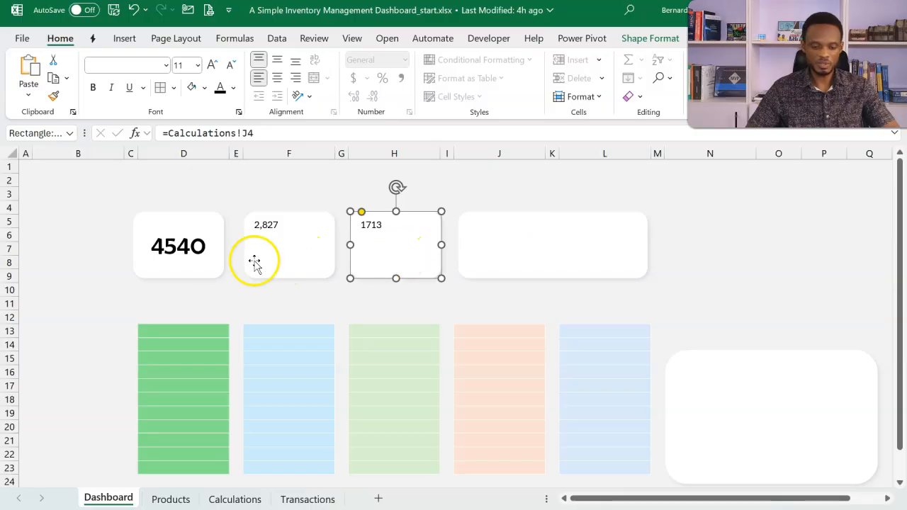
- Copy the text formatting of the first card to the second and third cards with Format Painter
click(209, 229)
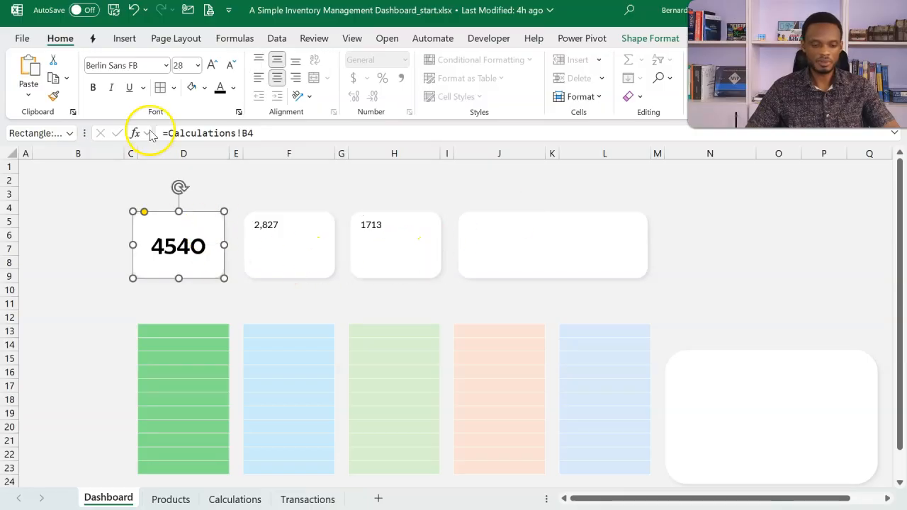
click(53, 97)
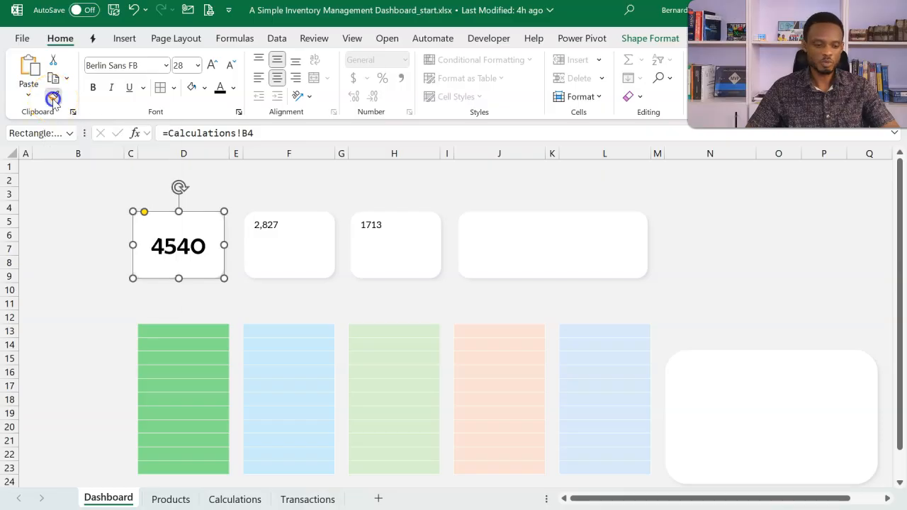
click(270, 236)
click(365, 239)
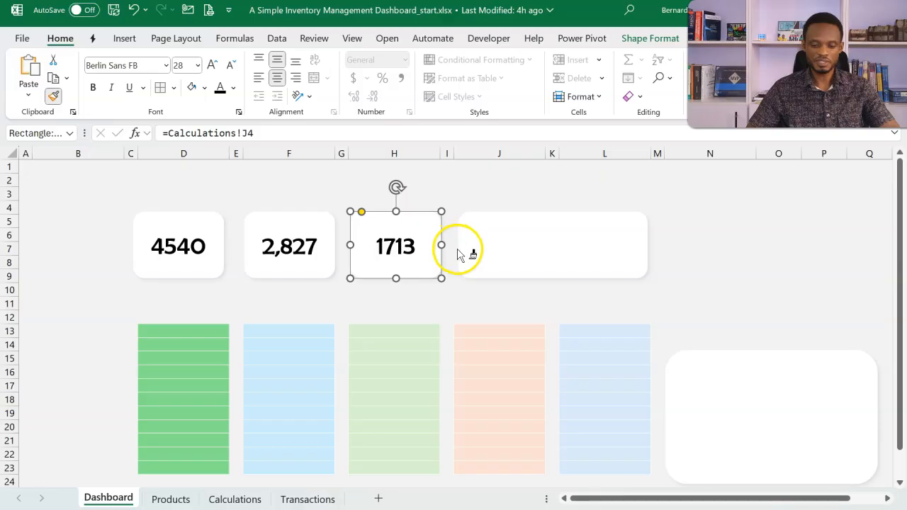
- Insert a 2-D line chart with markers from the month initials and quantities in P4:Q15 on the Calculations sheet
click(544, 251)
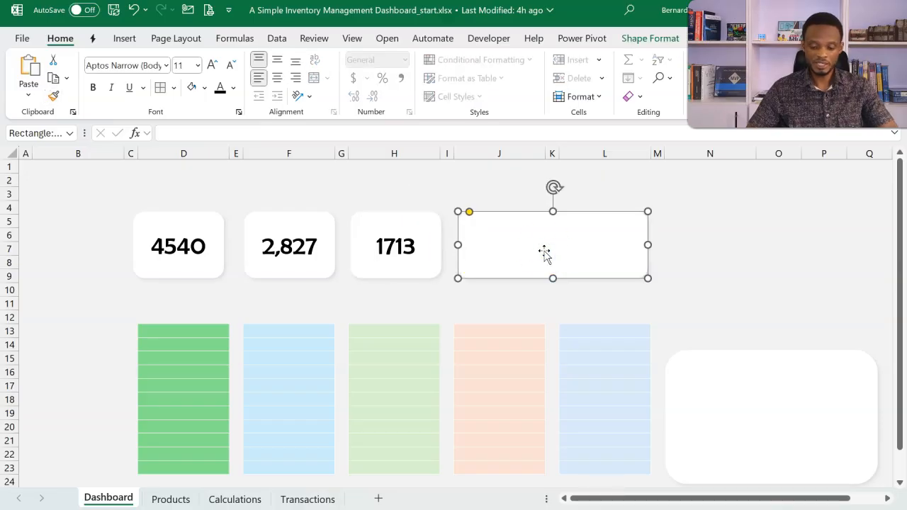
click(238, 499)
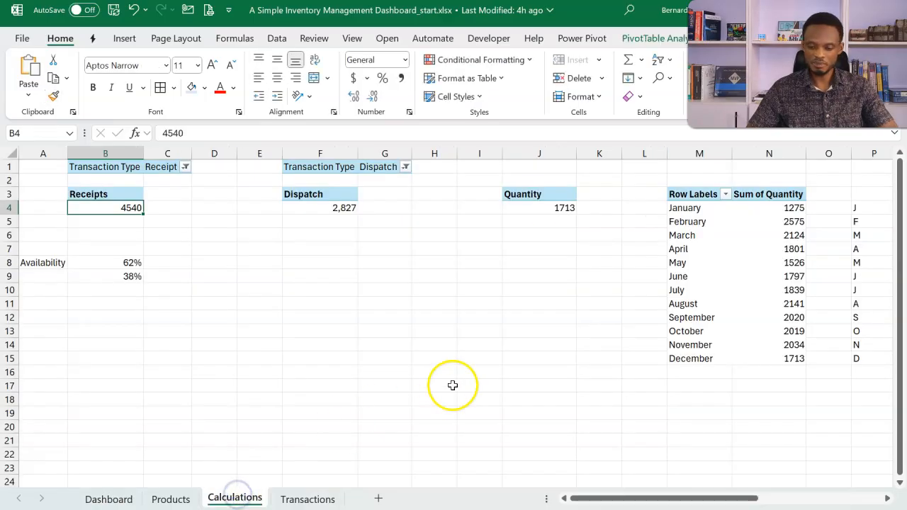
scroll(453, 385, right, 5)
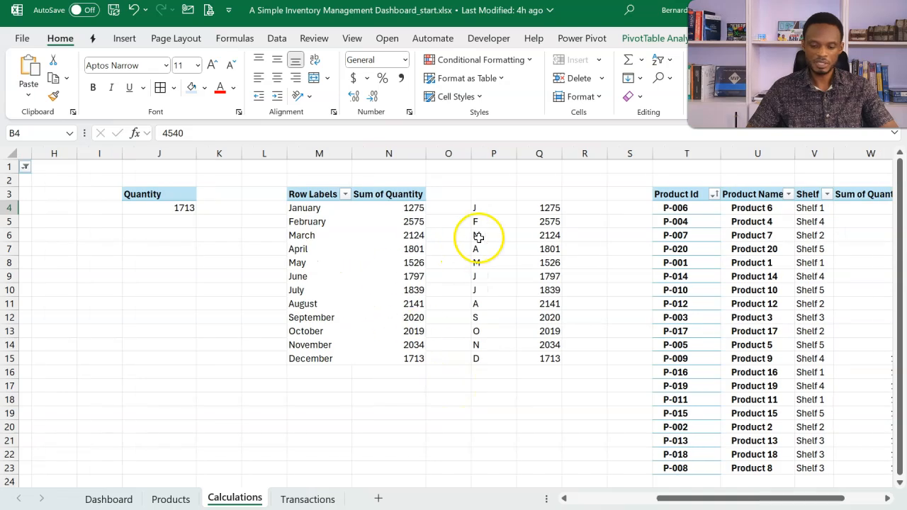
drag(498, 210, 541, 357)
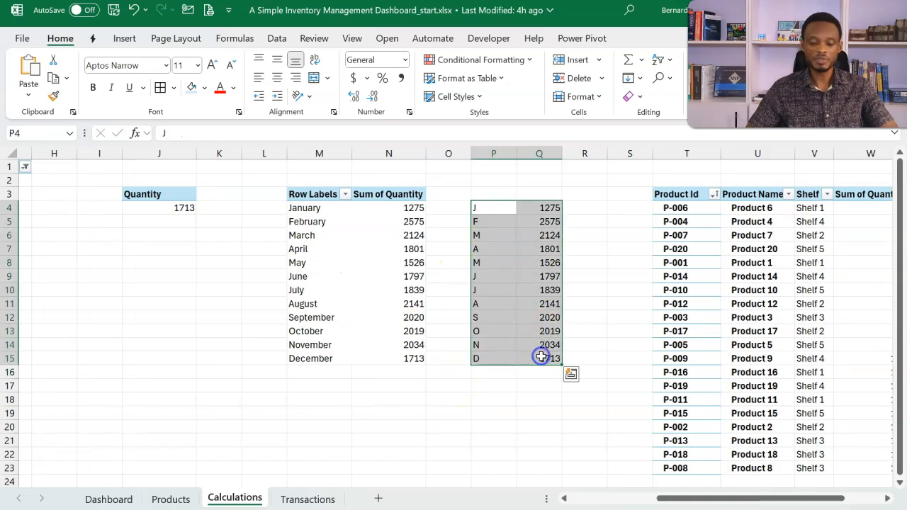
click(126, 39)
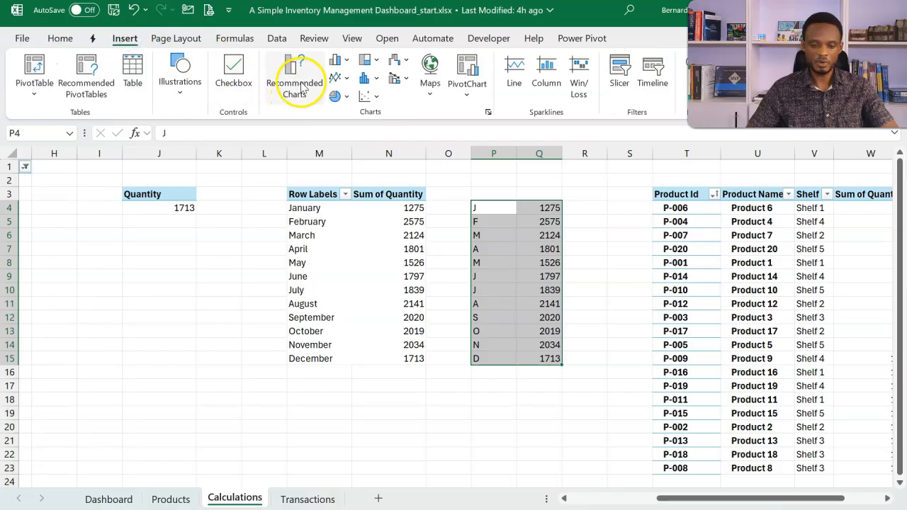
click(346, 78)
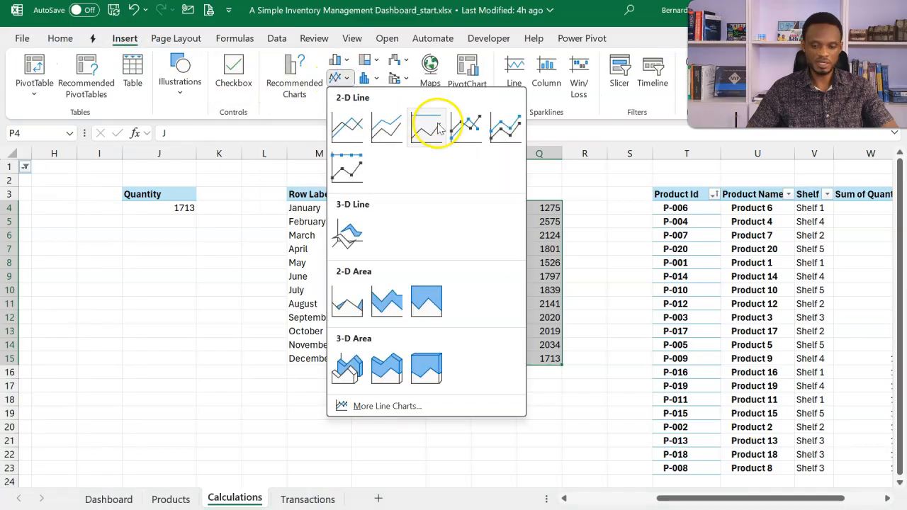
click(467, 138)
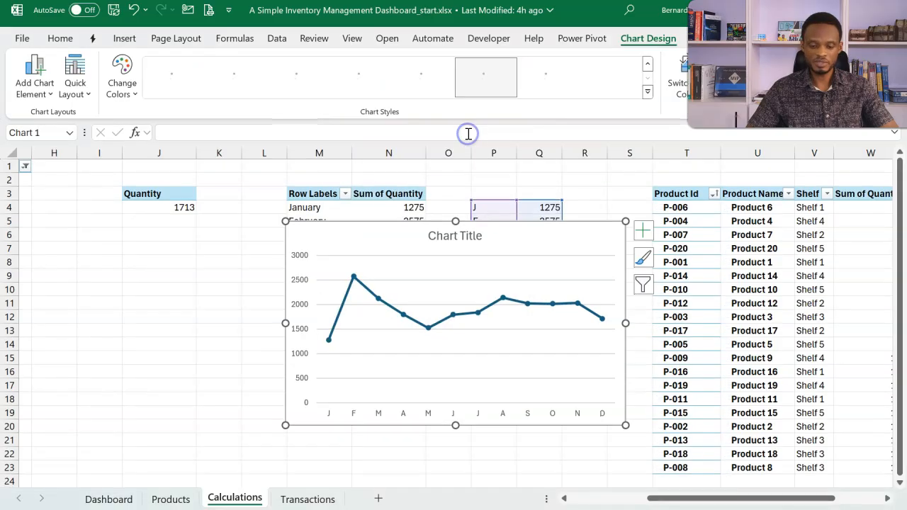
- Delete the vertical axis, the horizontal gridlines and the title from the line chart
click(298, 284)
key(Delete)
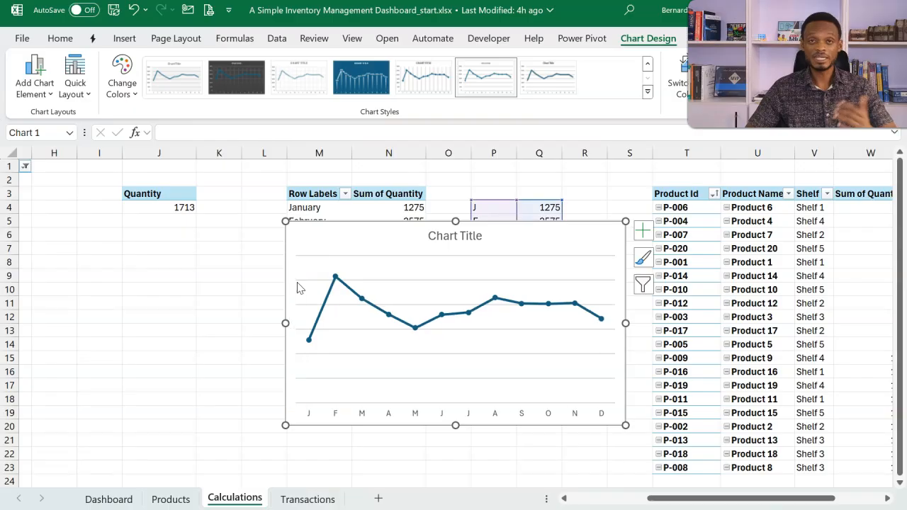
click(382, 355)
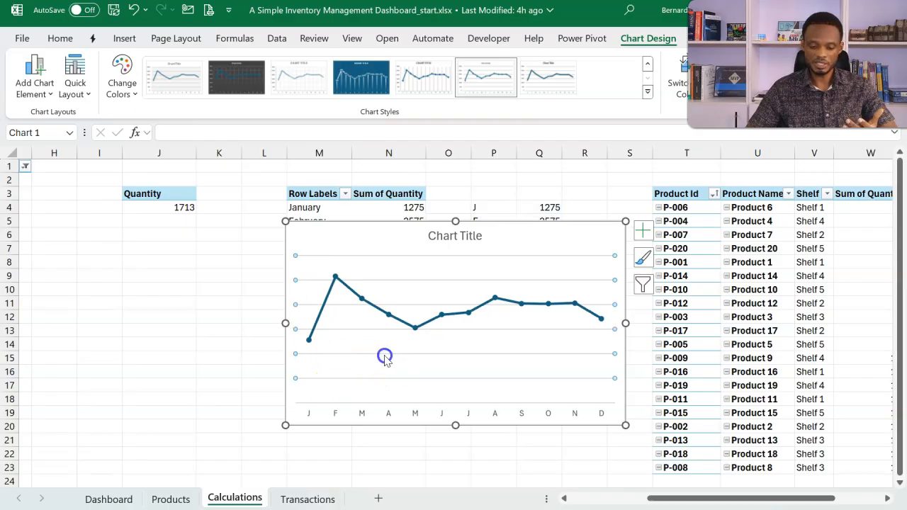
key(Delete)
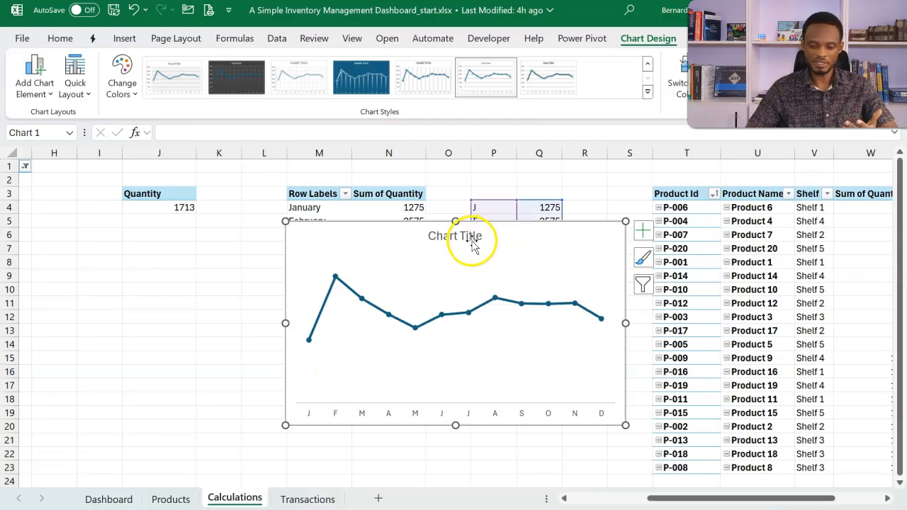
click(471, 237)
key(Delete)
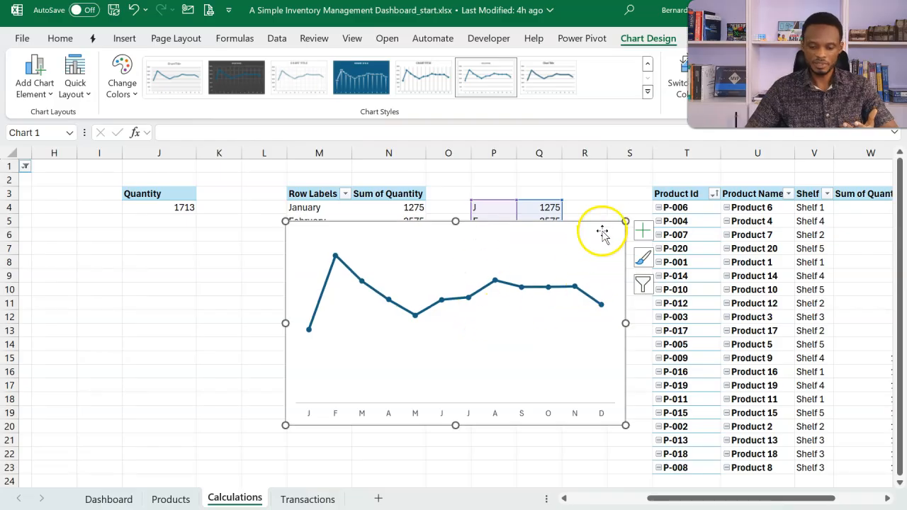
- Shrink the line chart and move it from the Calculations sheet to cell J4 on the Dashboard sheet
drag(625, 222, 538, 303)
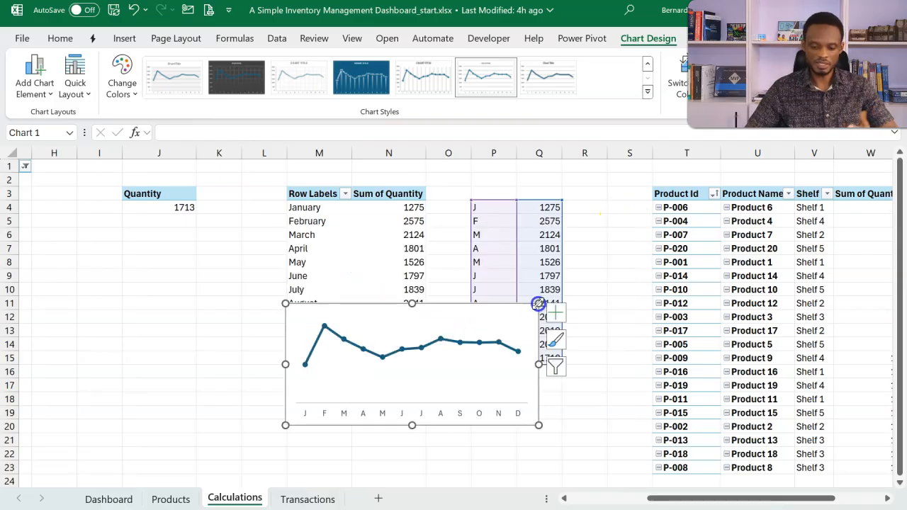
key(ctrl+x)
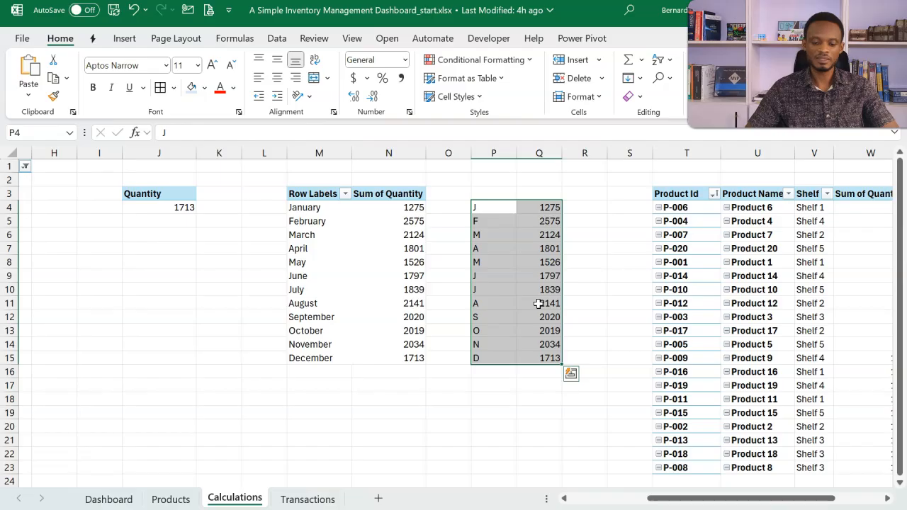
click(133, 499)
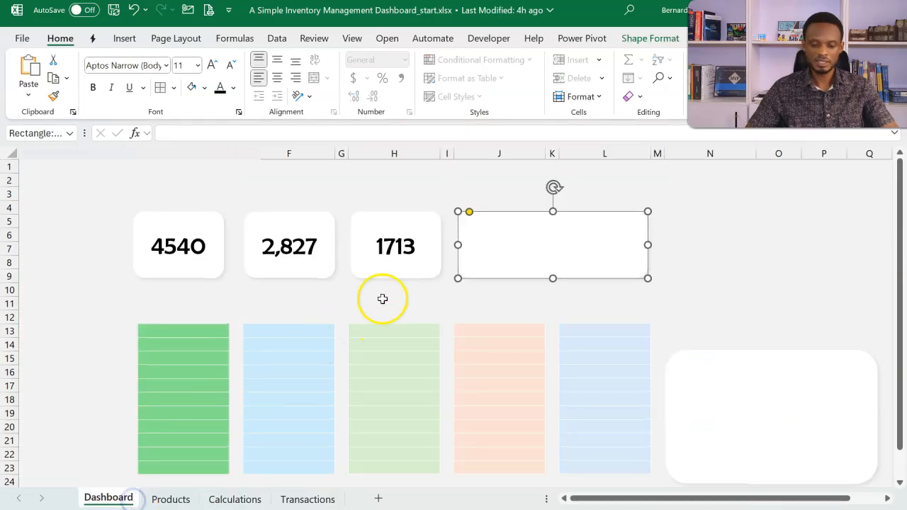
click(481, 201)
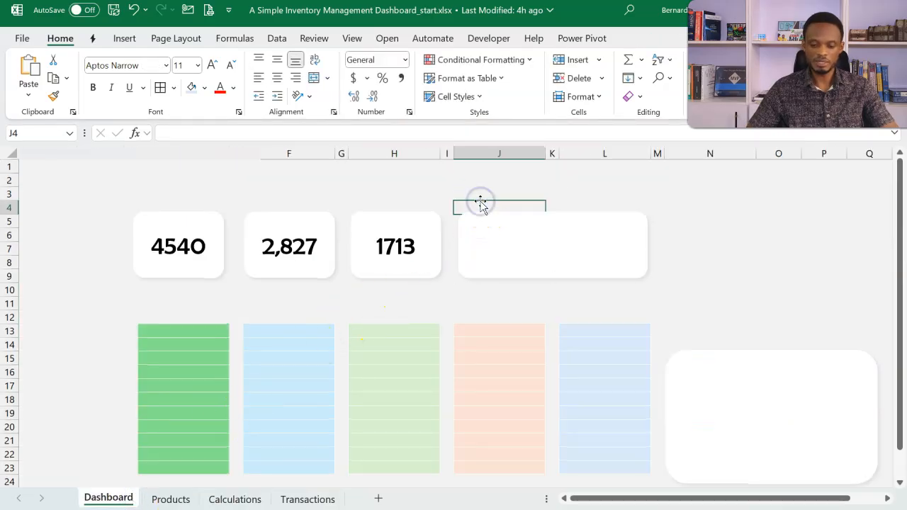
key(ctrl+v)
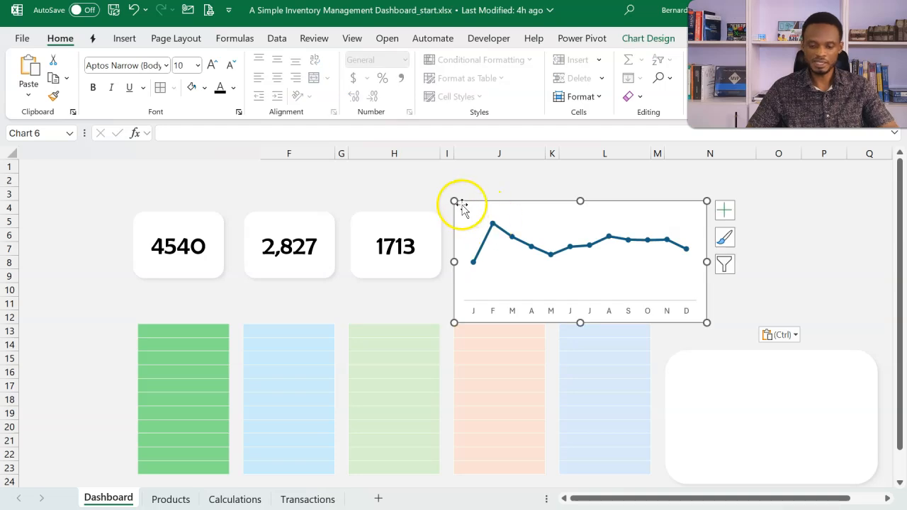
- Resize the line chart to fit over the wide fourth card and remove the chart area's outline
drag(455, 202, 486, 232)
drag(706, 278, 672, 283)
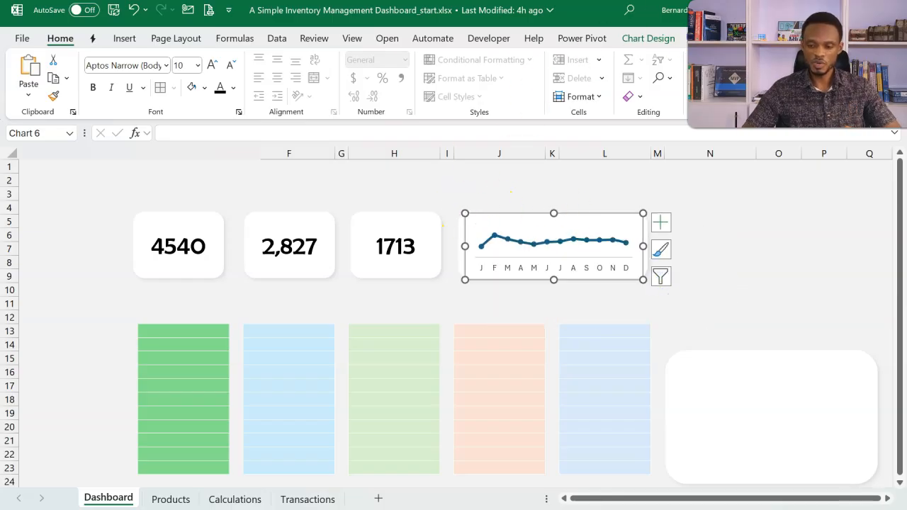
click(702, 37)
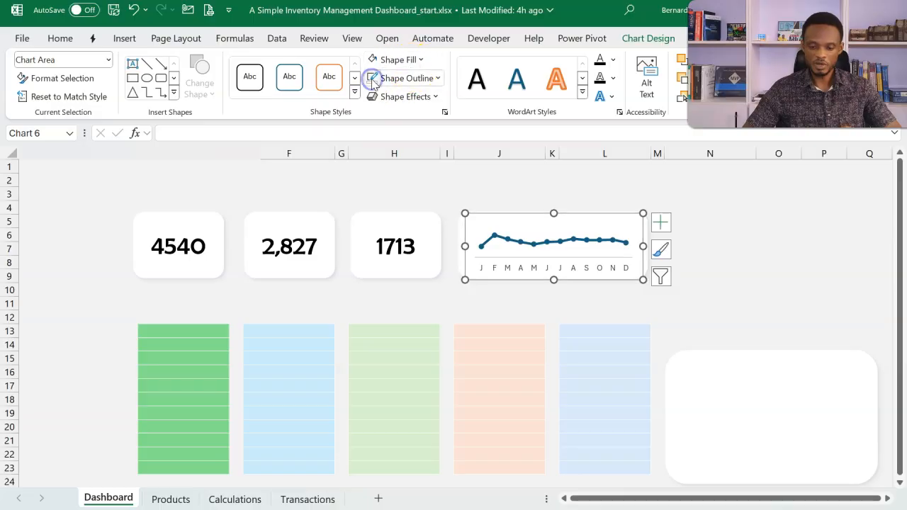
- Format the chart's data series as a solid line with a width of 1 pt
click(507, 240)
double_click(507, 239)
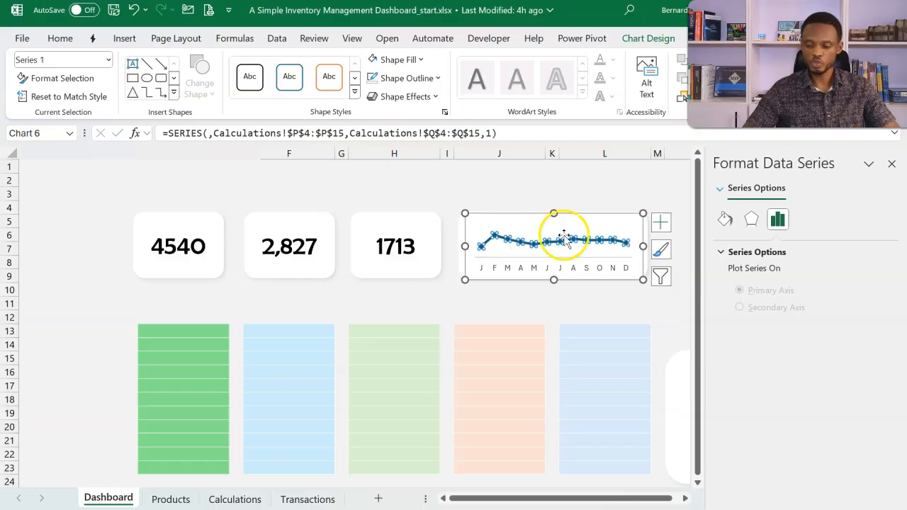
click(725, 221)
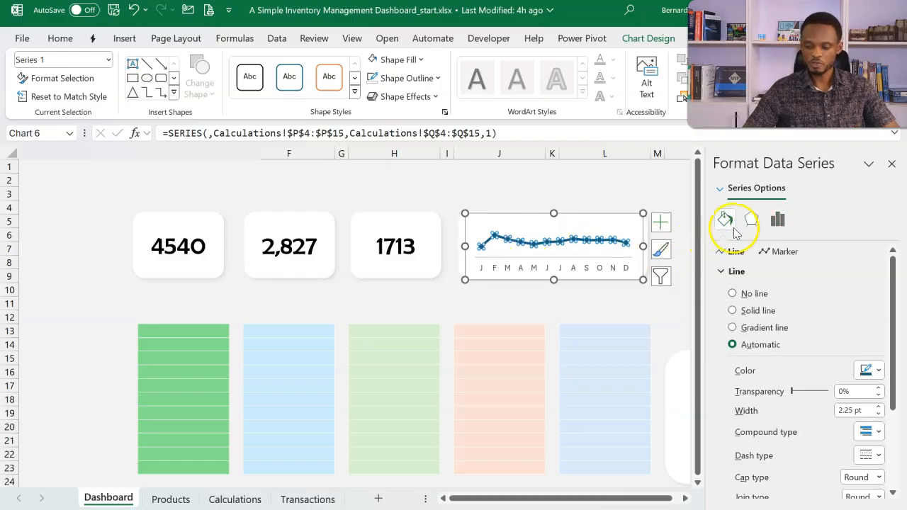
click(744, 310)
click(878, 414)
click(879, 414)
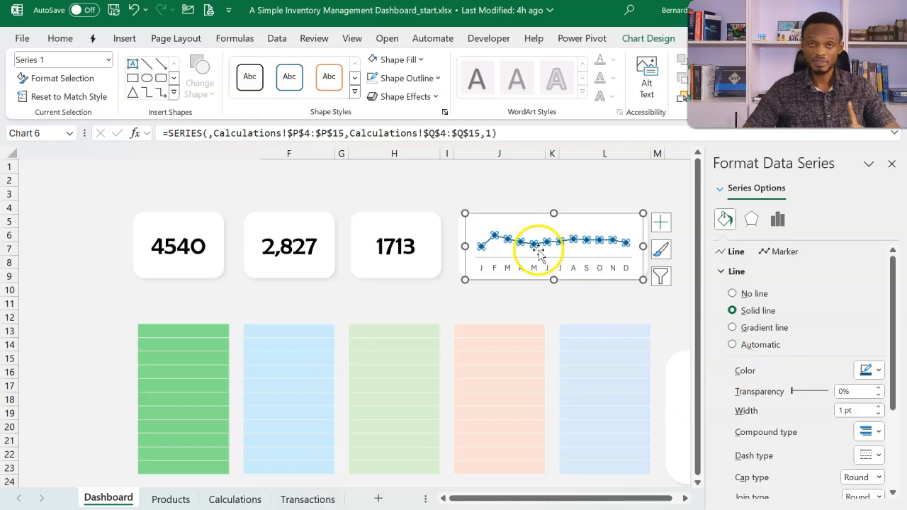
- Set the data series' built-in marker size to 3 and close the series formatting options
click(778, 257)
click(721, 271)
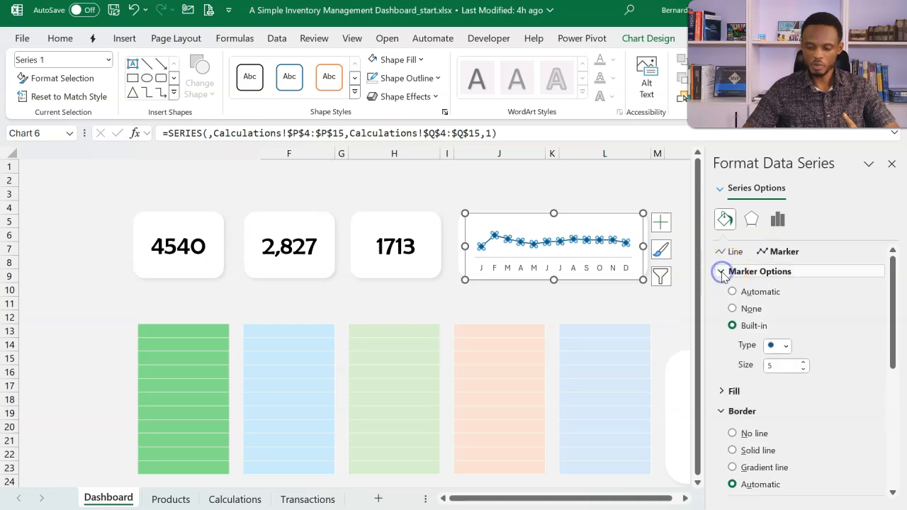
click(803, 368)
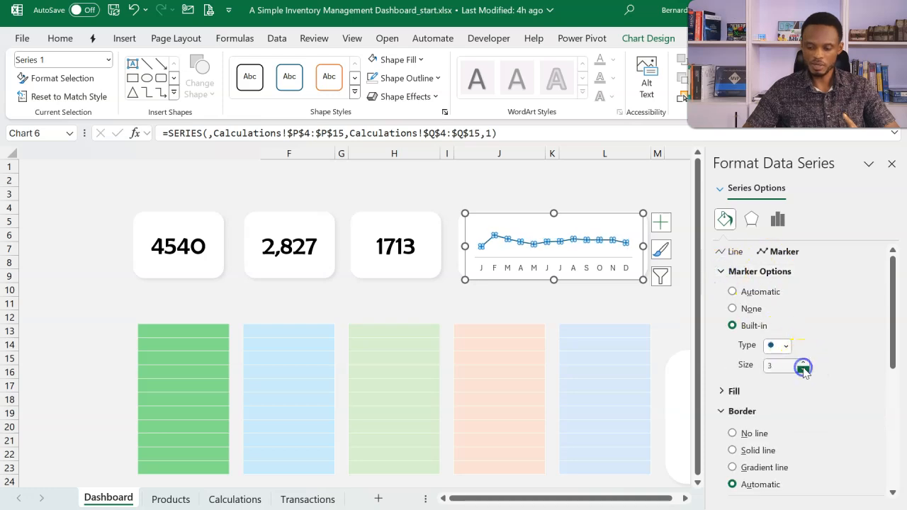
click(593, 291)
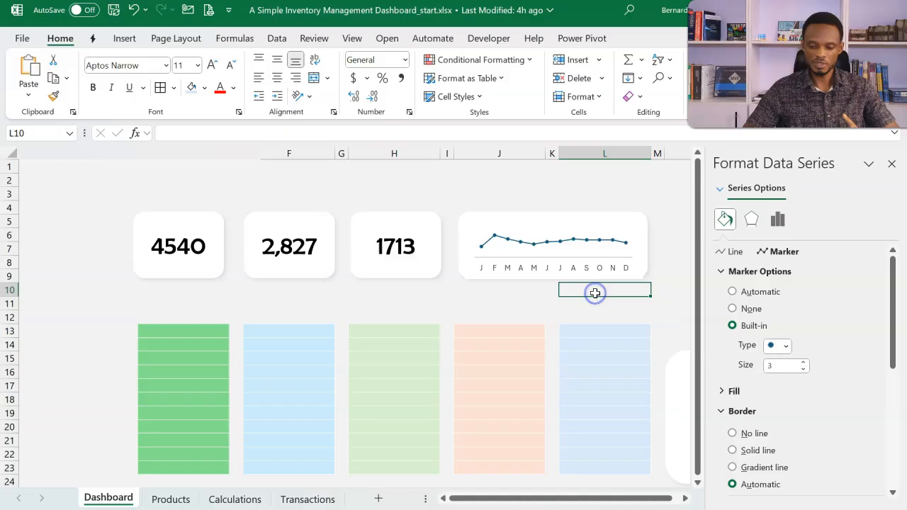
click(890, 164)
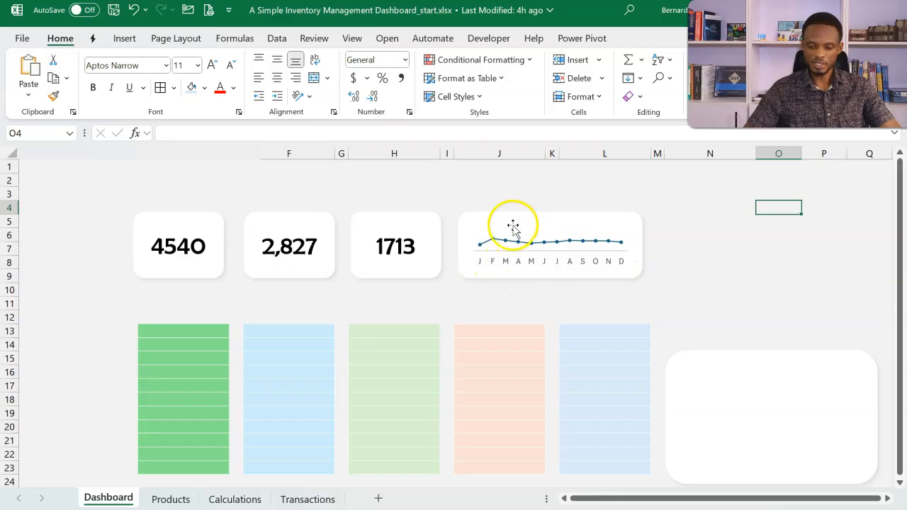
click(513, 228)
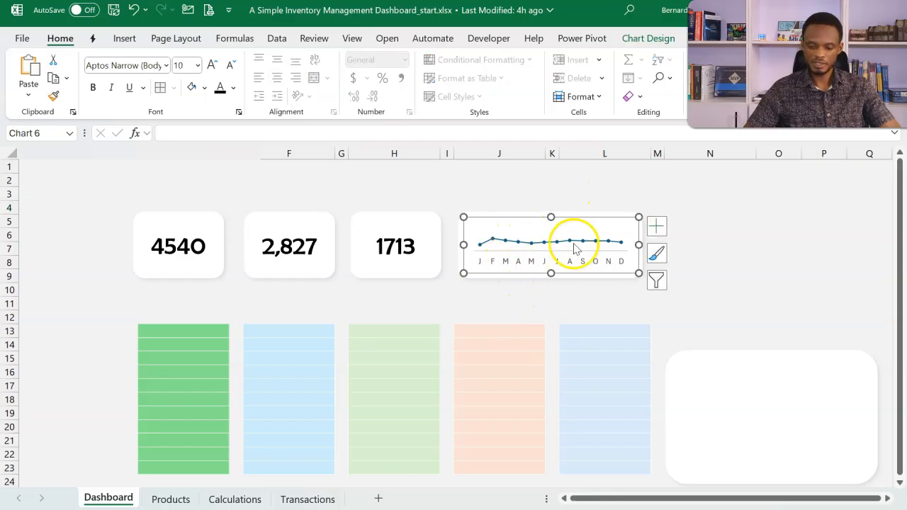
mouse_move(581, 245)
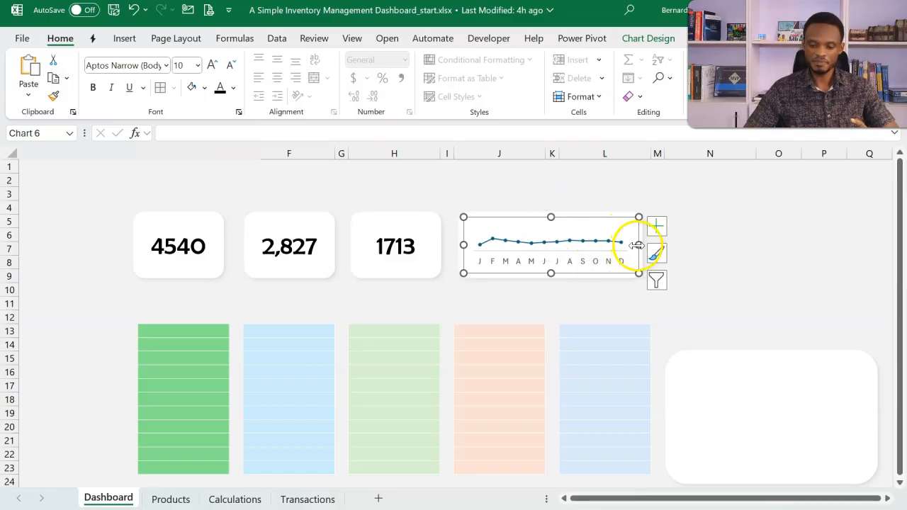
key(Escape)
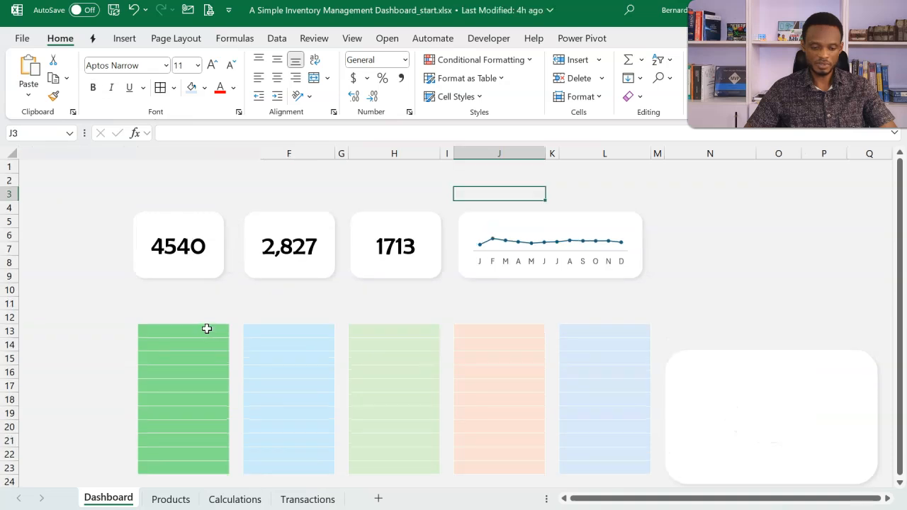
- Link Dashboard cell D13 to the first Product Id in cell T4 on the Calculations sheet
click(204, 333)
text(=)
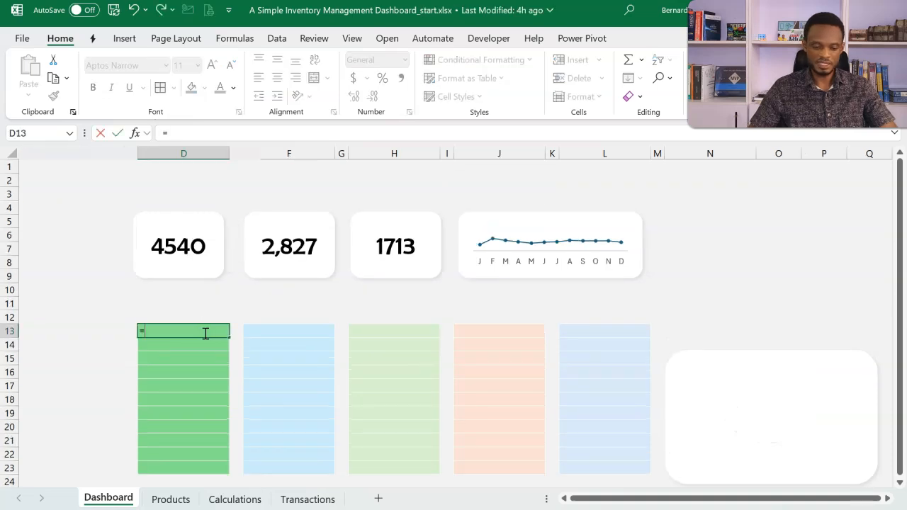
click(230, 499)
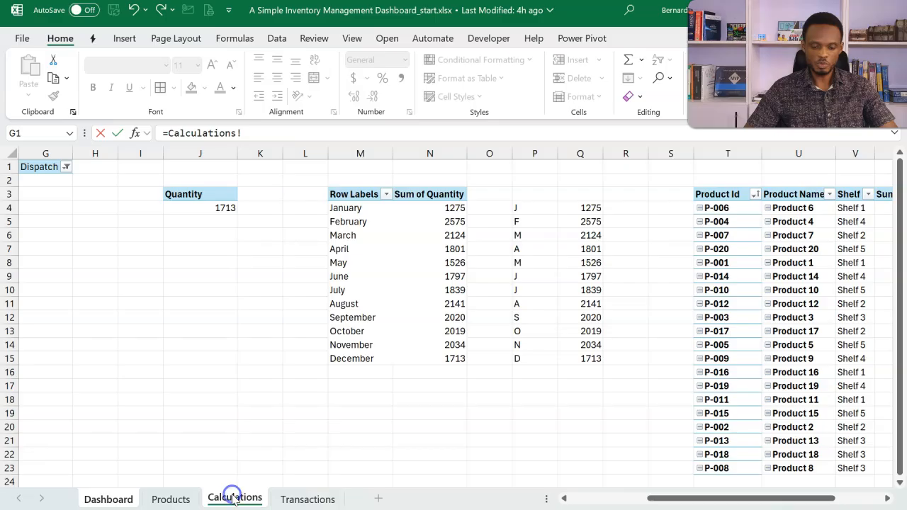
scroll(479, 352, right, 3)
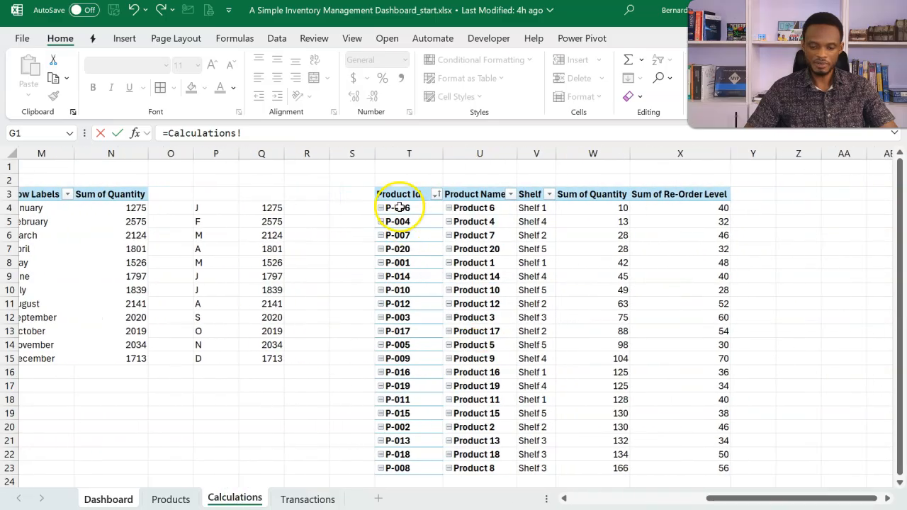
key(Return)
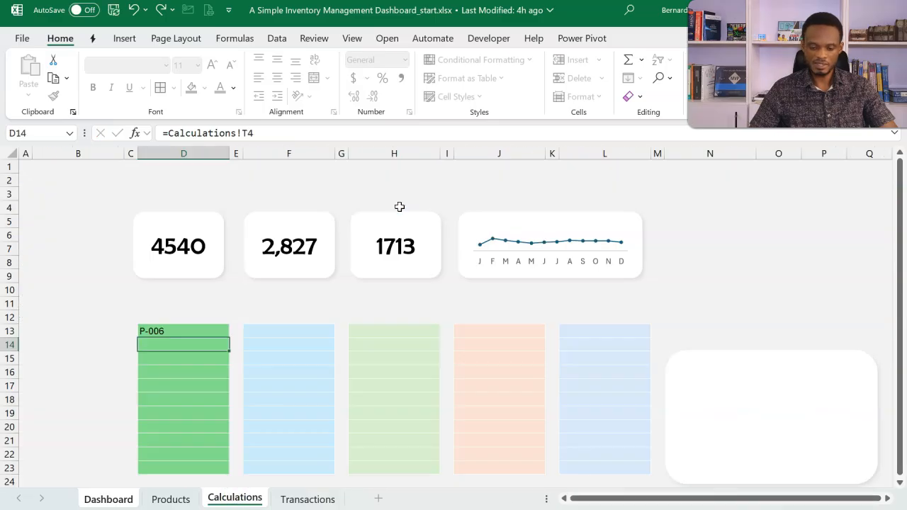
- Link Dashboard cell F13 to the first Product Name in cell U4 on the Calculations sheet
click(286, 329)
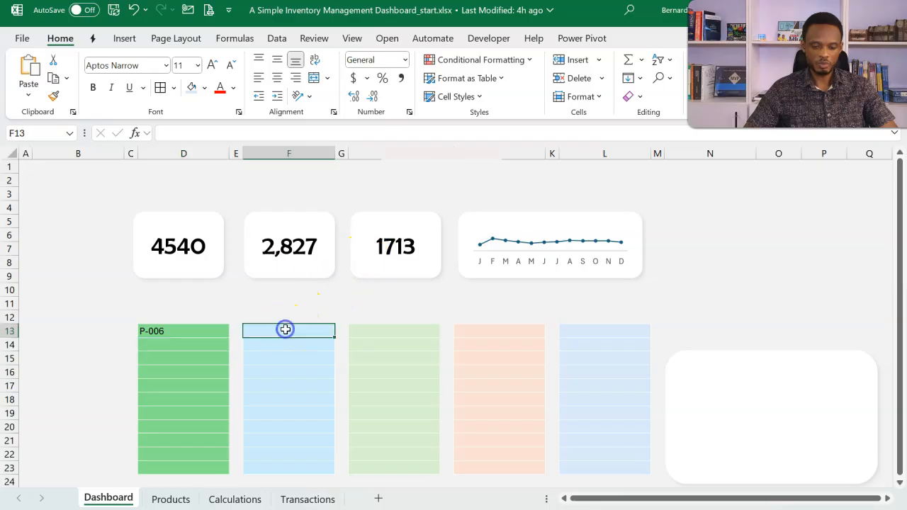
text(=)
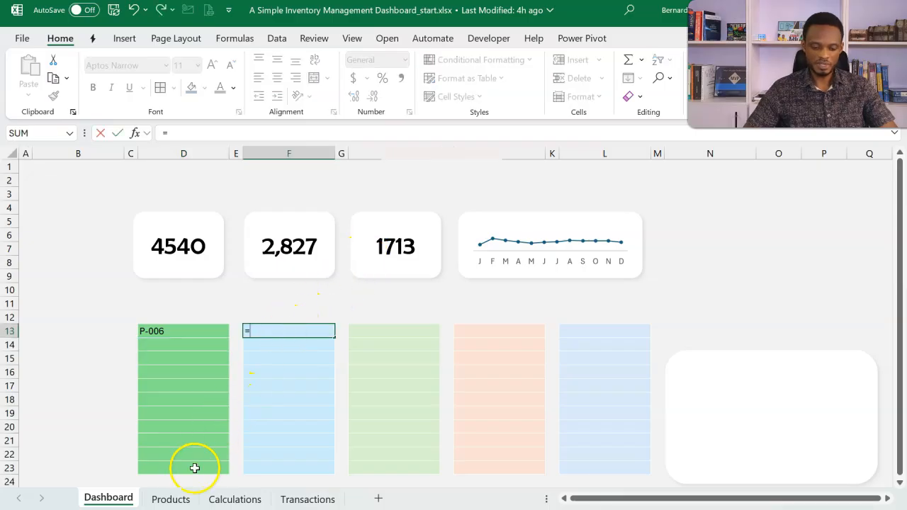
click(232, 499)
click(501, 208)
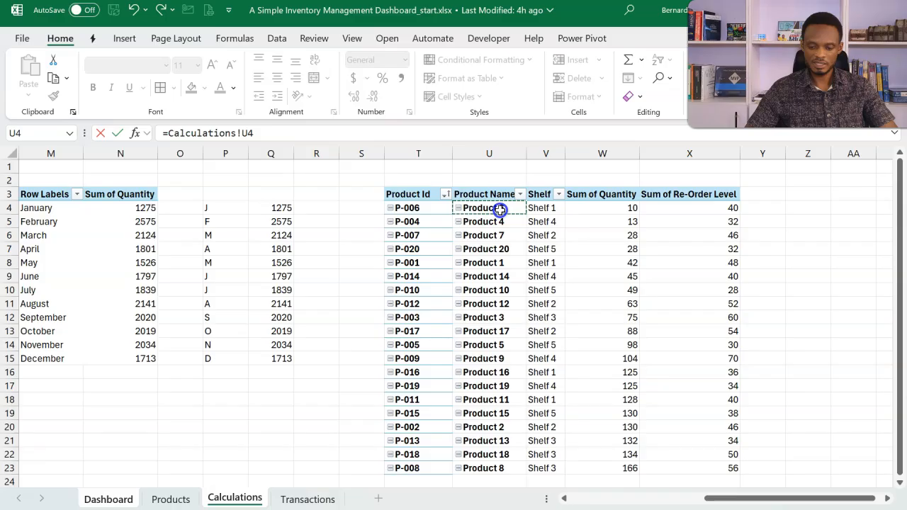
key(Return)
- Link Dashboard cell H13 to the first Shelf entry in cell V4 on the Calculations sheet
click(404, 328)
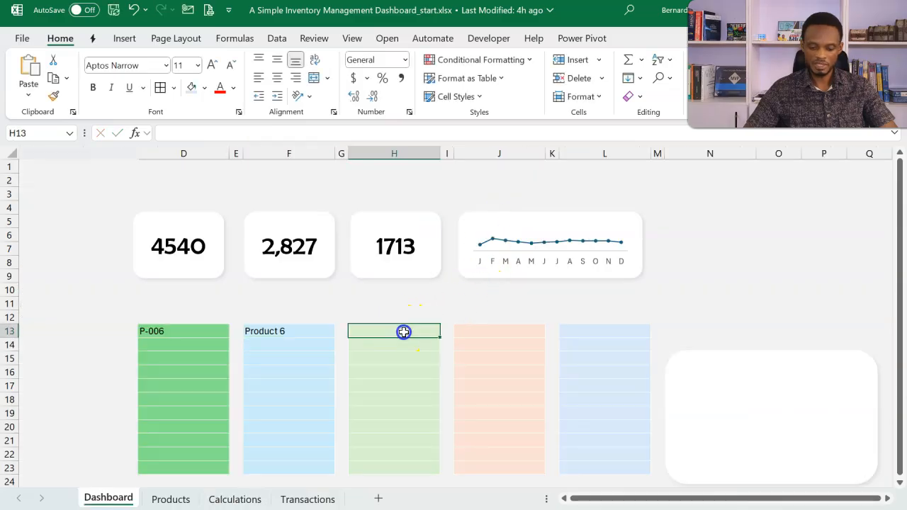
text(=)
click(234, 497)
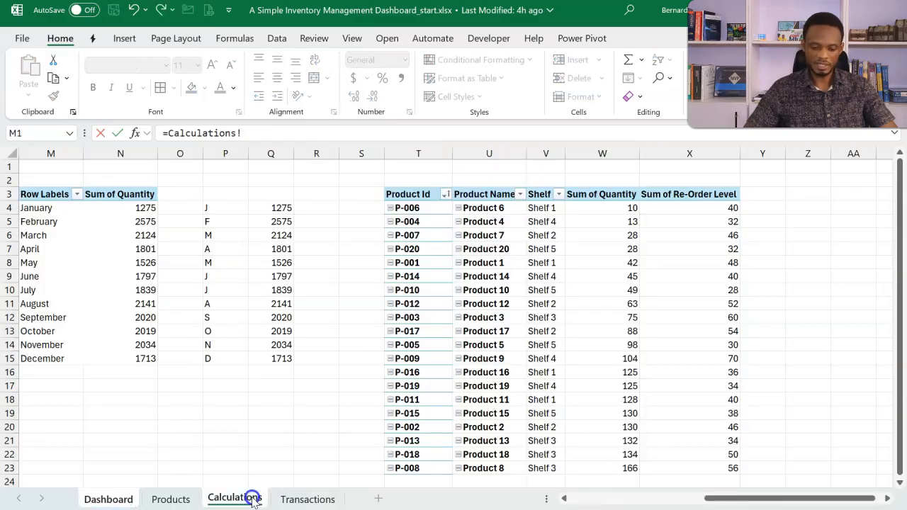
click(552, 208)
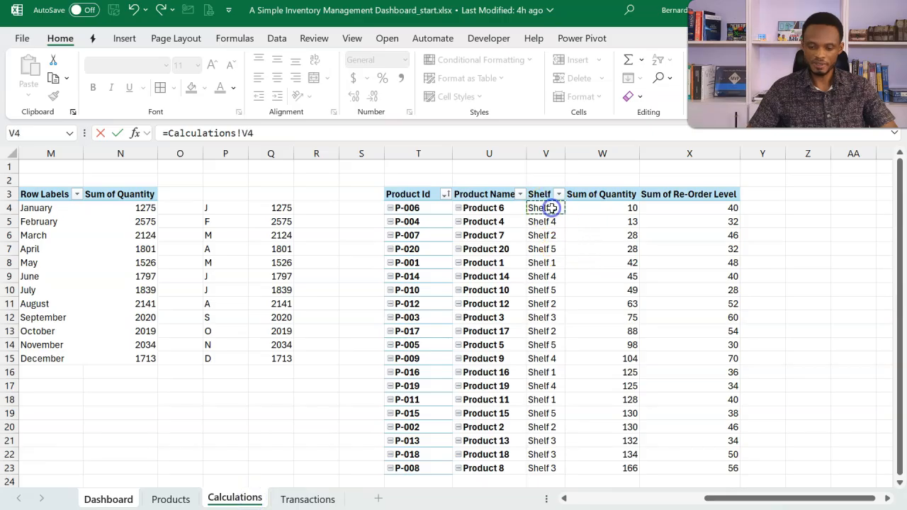
key(Return)
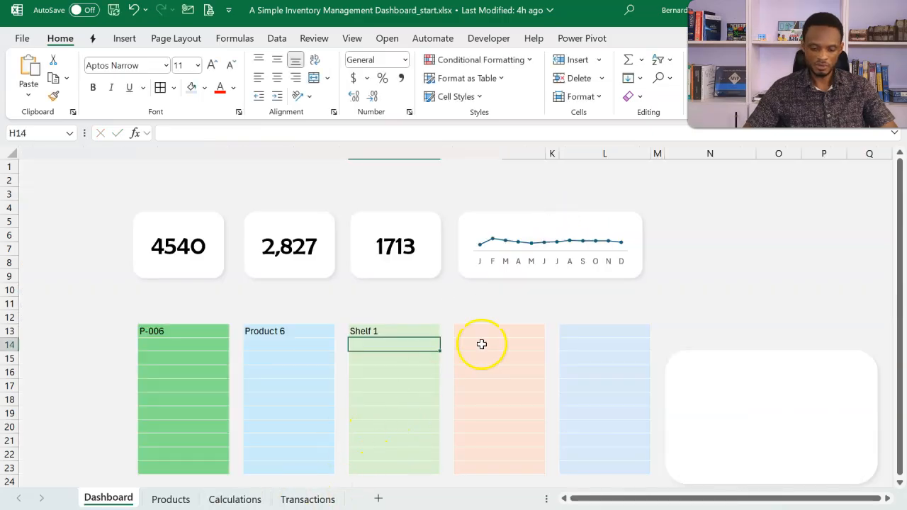
- Link Dashboard cell J13 to the first Sum of Quantity value in cell W4 on the Calculations sheet
click(496, 332)
text(=)
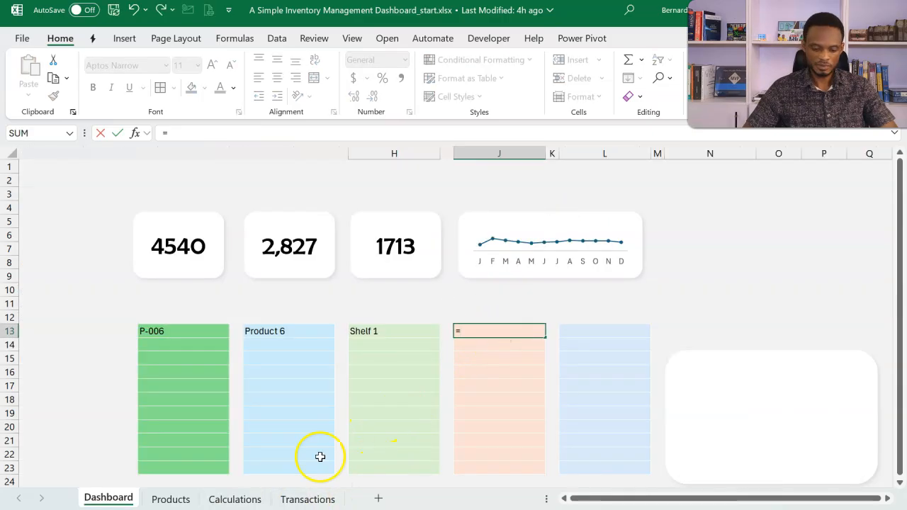
click(244, 499)
click(598, 207)
key(Return)
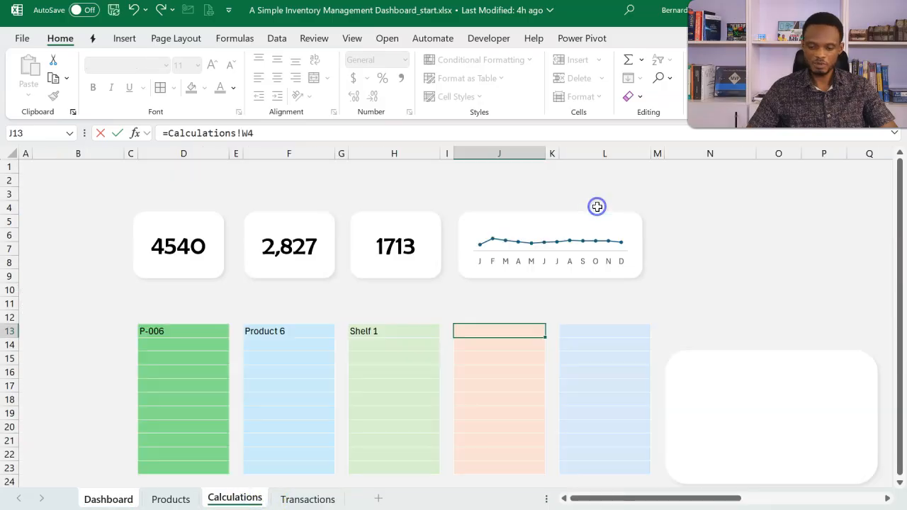
- Link Dashboard cell L13 to the first Sum of Re-Order Level value in cell X4 on the Calculations sheet
click(604, 331)
text(=)
click(257, 500)
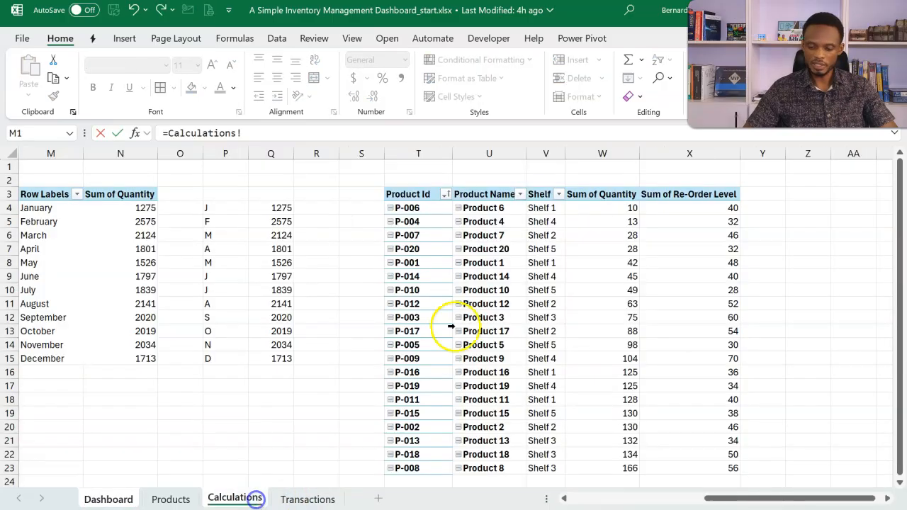
click(677, 206)
key(Return)
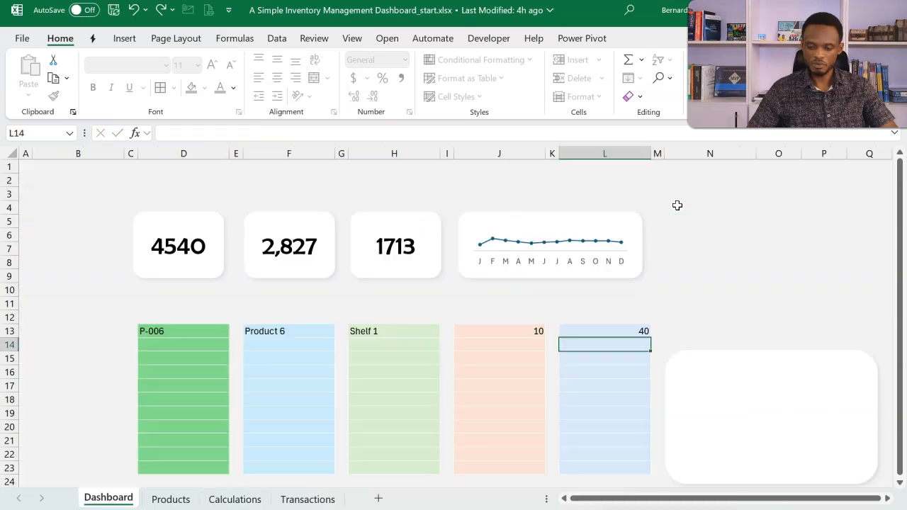
- Fill the row 13 formulas in columns D, F, H, J and L down to row 23 and center the entries horizontally
drag(215, 334, 190, 464)
drag(292, 331, 275, 463)
drag(401, 334, 406, 467)
drag(530, 344, 525, 469)
drag(615, 335, 615, 465)
key(ctrl+d)
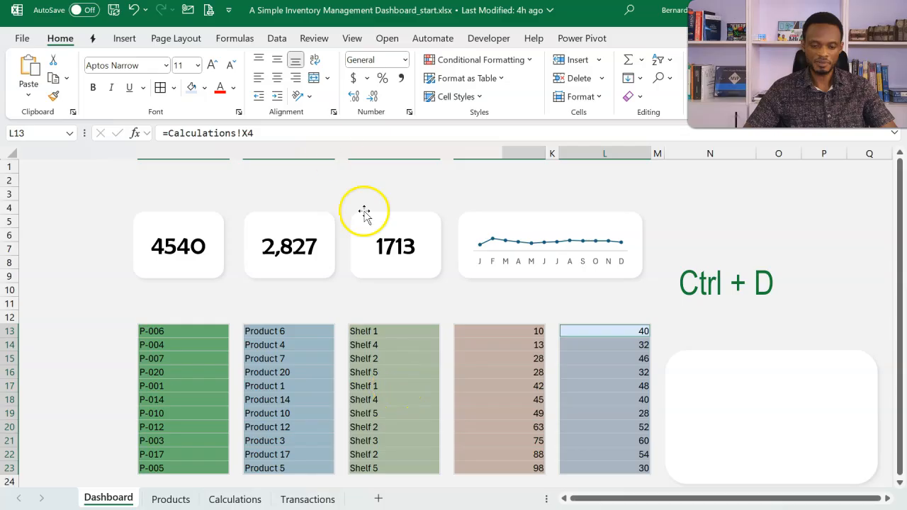
click(278, 79)
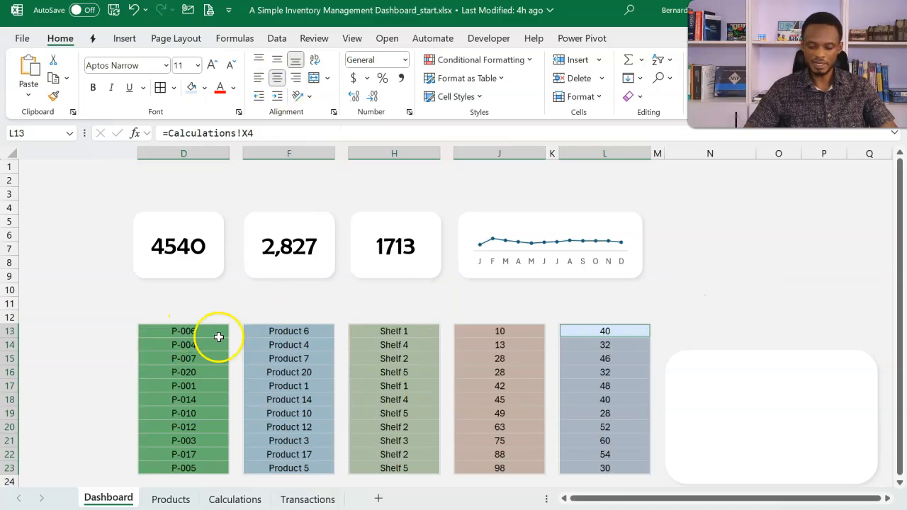
click(185, 311)
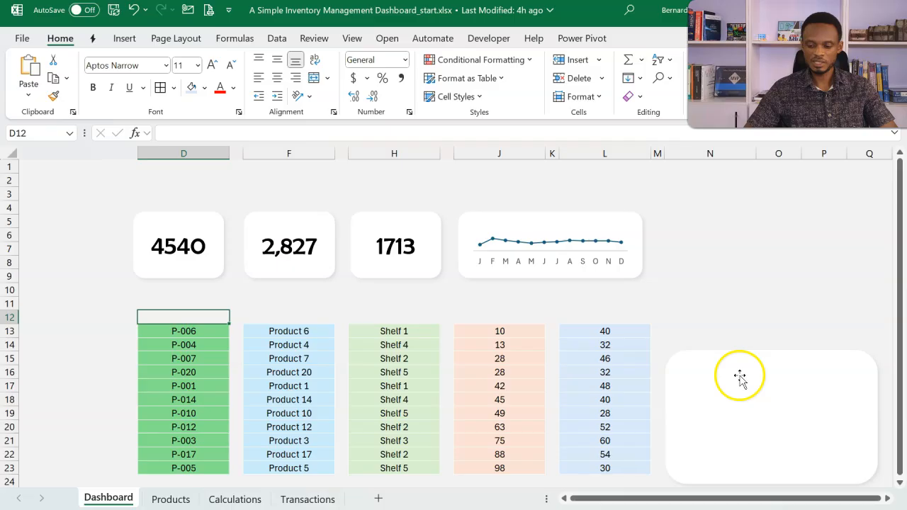
- Move the large white rounded card up so its lower edge lines up with row 23
click(756, 357)
drag(756, 354, 756, 344)
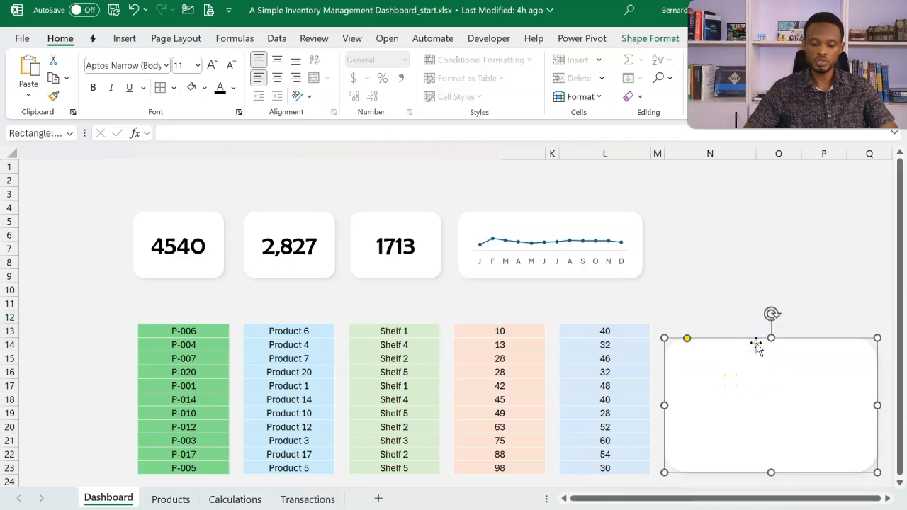
- Insert a doughnut chart based on the availability percentages in B8:B9 on the Calculations sheet
click(220, 498)
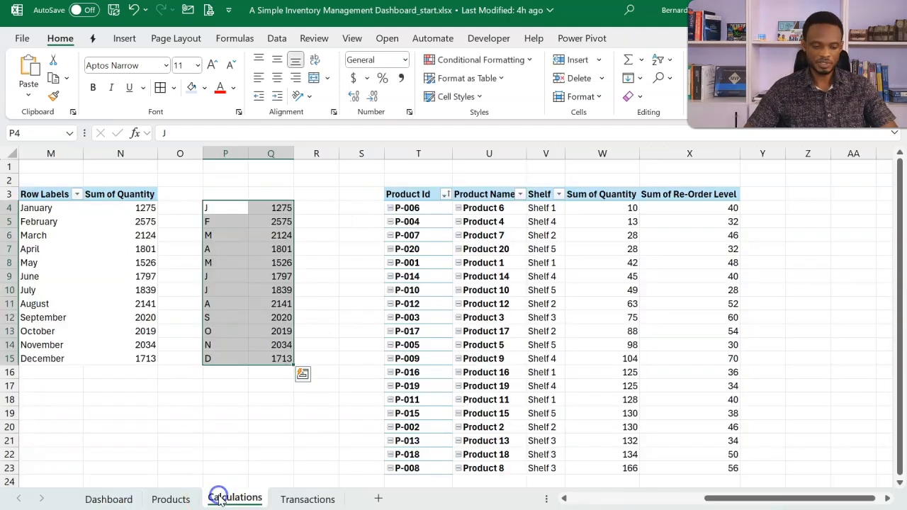
scroll(234, 370, down, 2)
scroll(236, 369, left, 5)
scroll(236, 368, up, 3)
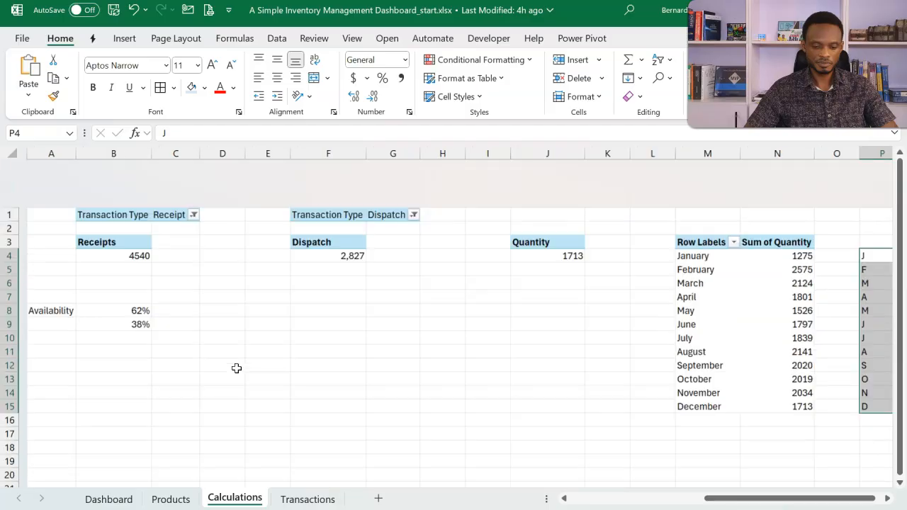
click(110, 262)
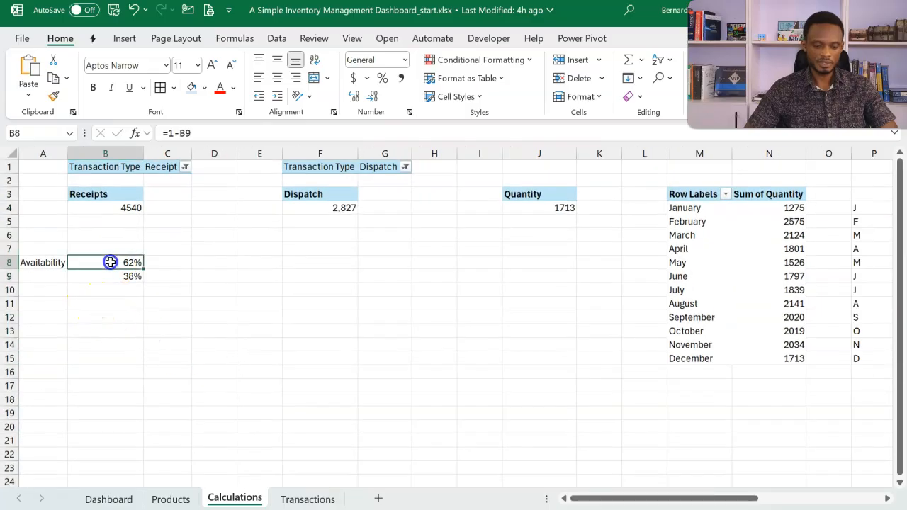
drag(110, 270, 111, 275)
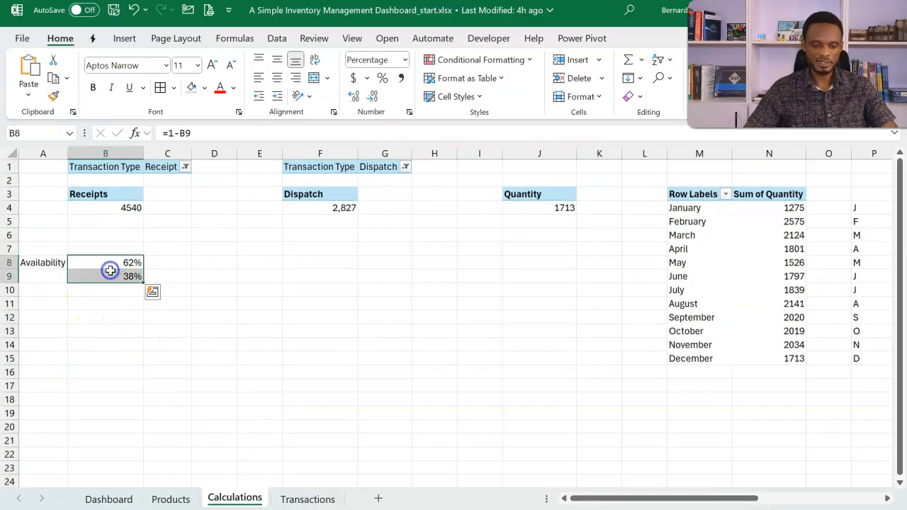
click(126, 38)
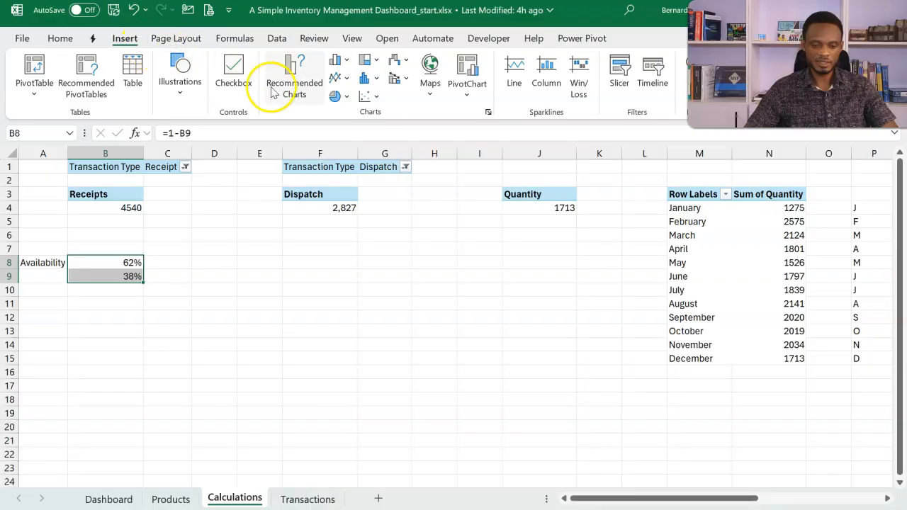
click(346, 97)
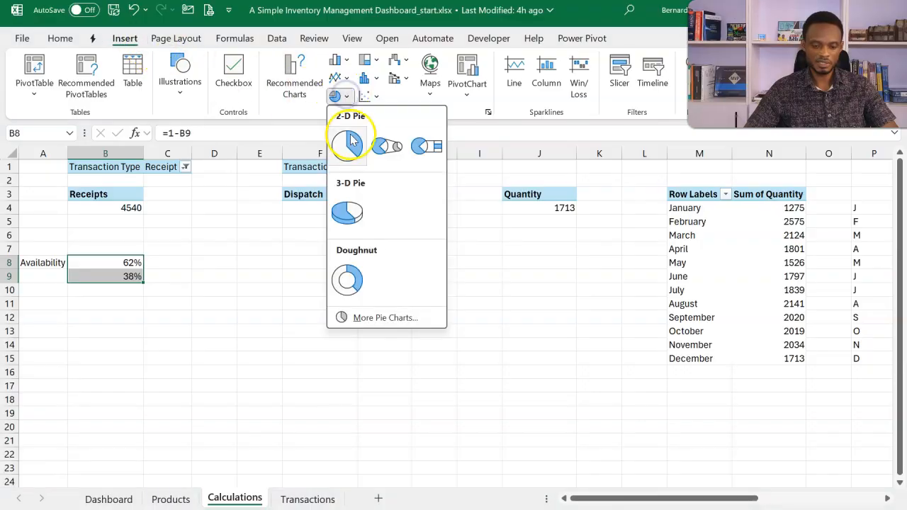
click(346, 279)
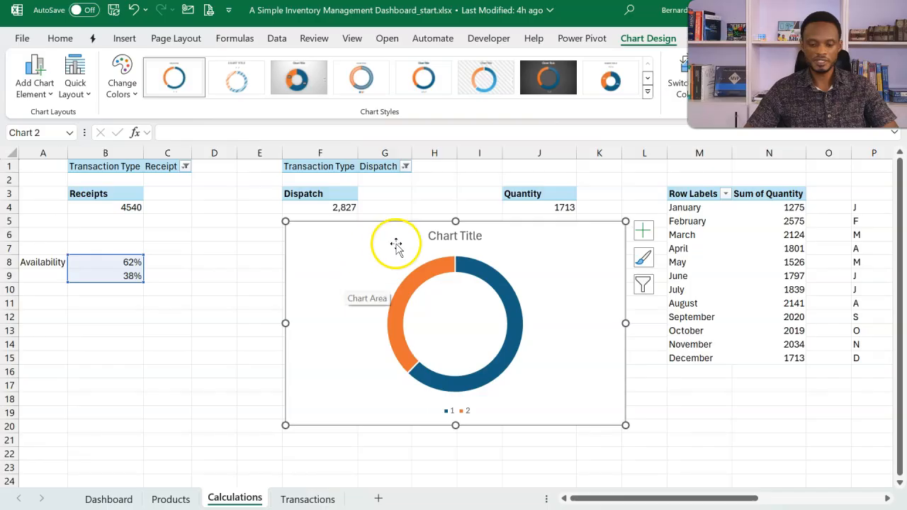
- Delete the doughnut chart's title and legend and shrink the chart
click(454, 237)
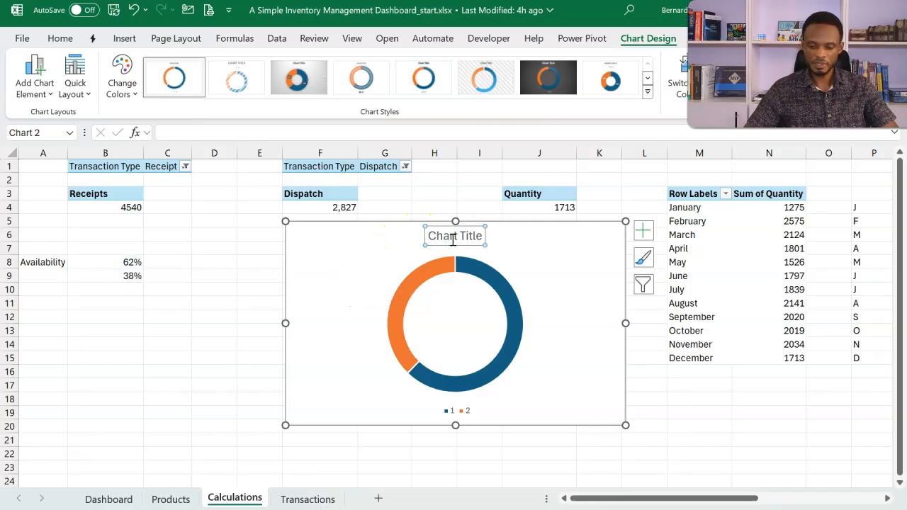
key(Delete)
click(461, 409)
key(Delete)
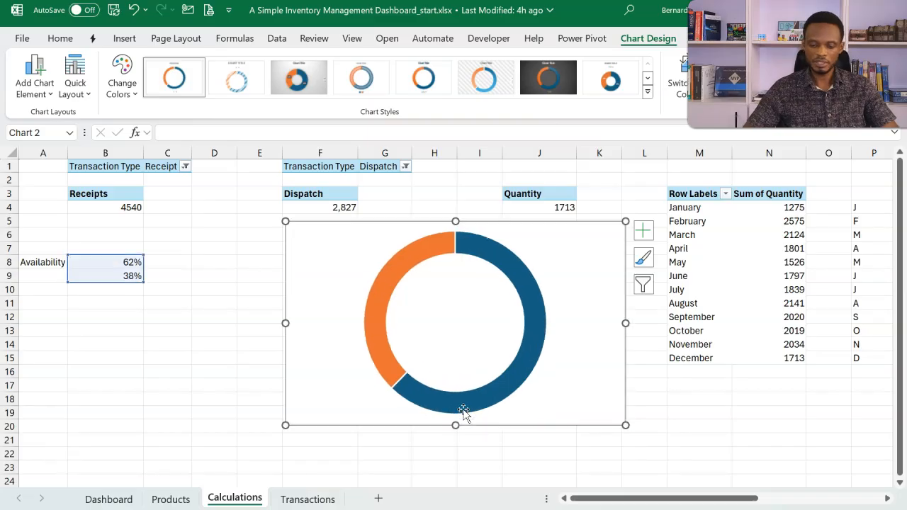
drag(627, 223, 540, 285)
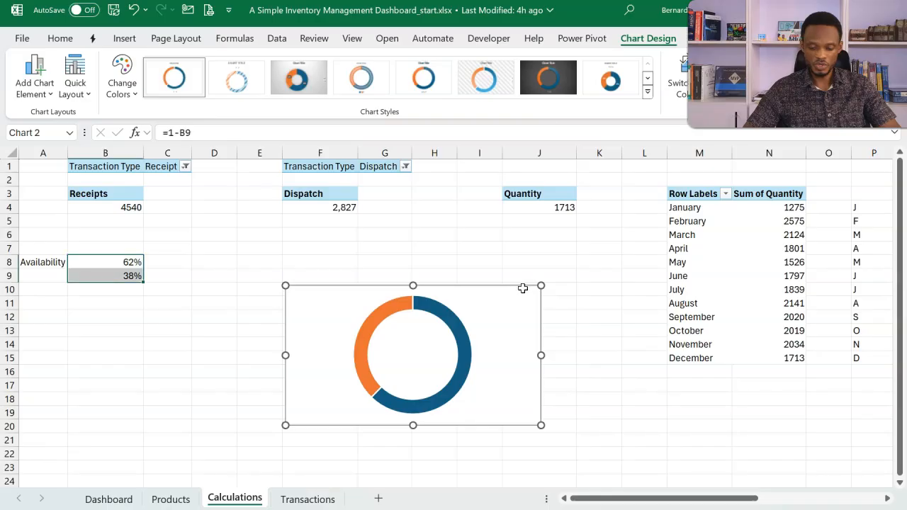
- Move the doughnut chart to cell N10 on the Dashboard sheet, then position and resize it to fit inside the large white card
key(ctrl+x)
click(124, 499)
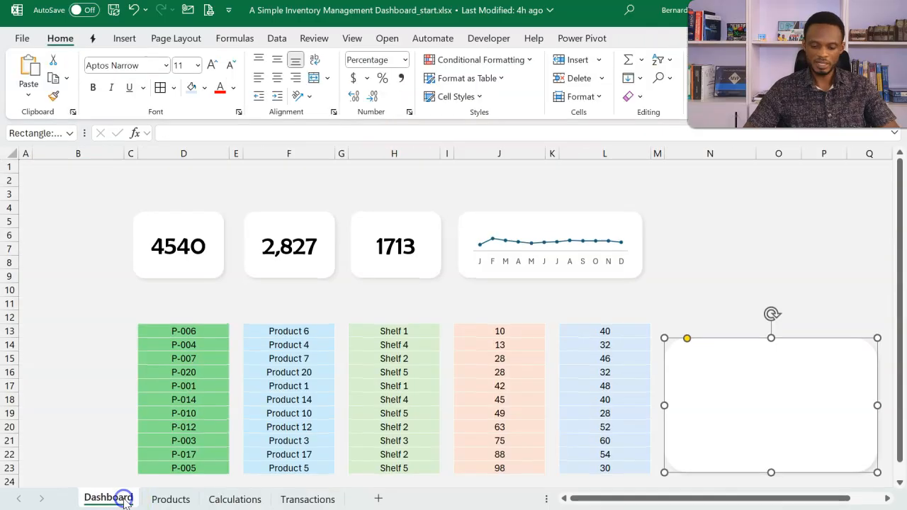
click(694, 291)
key(ctrl+v)
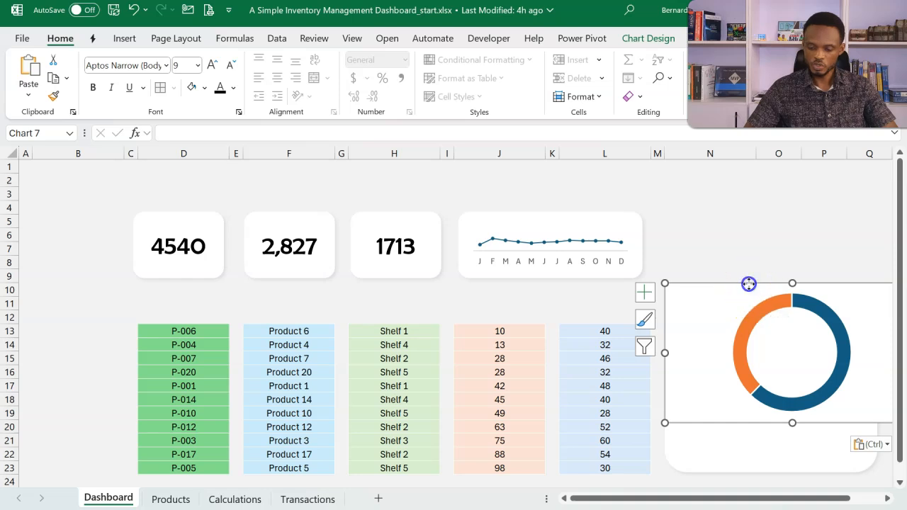
drag(748, 284, 741, 332)
drag(657, 334, 688, 350)
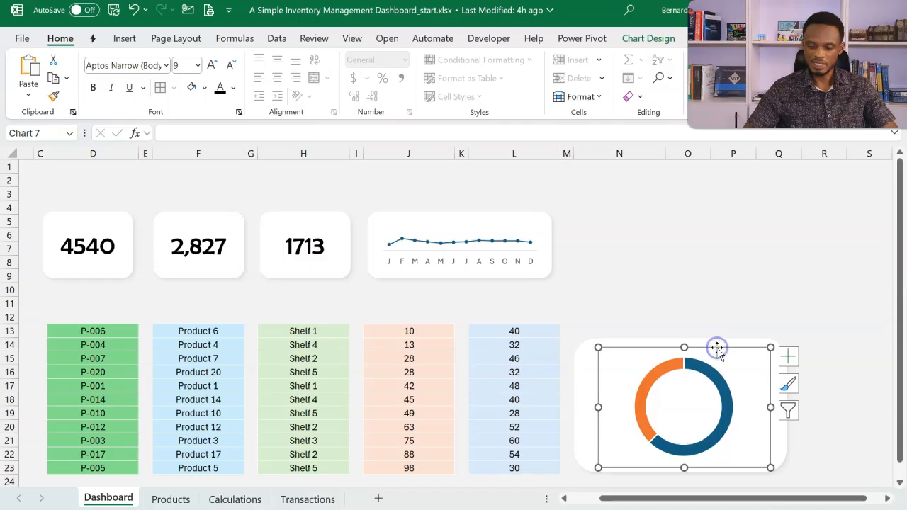
- Remove the border line from the doughnut chart's data series
click(657, 376)
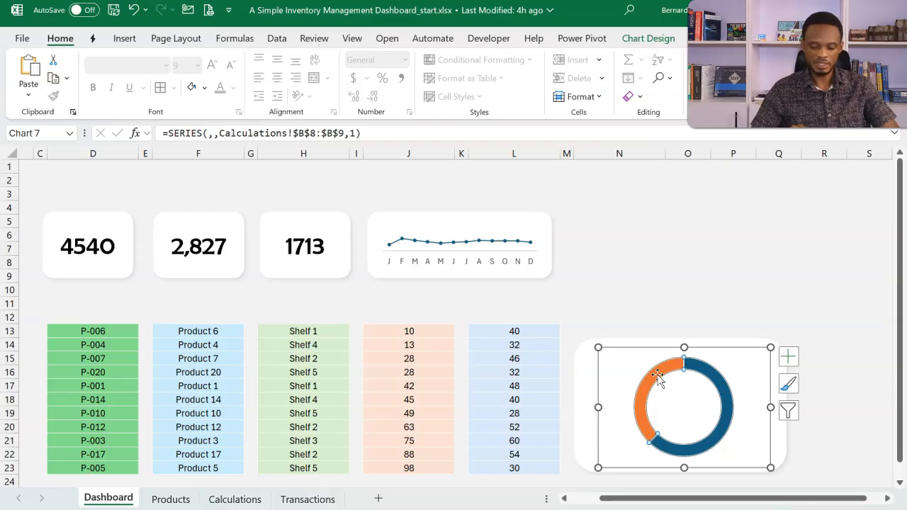
double_click(657, 379)
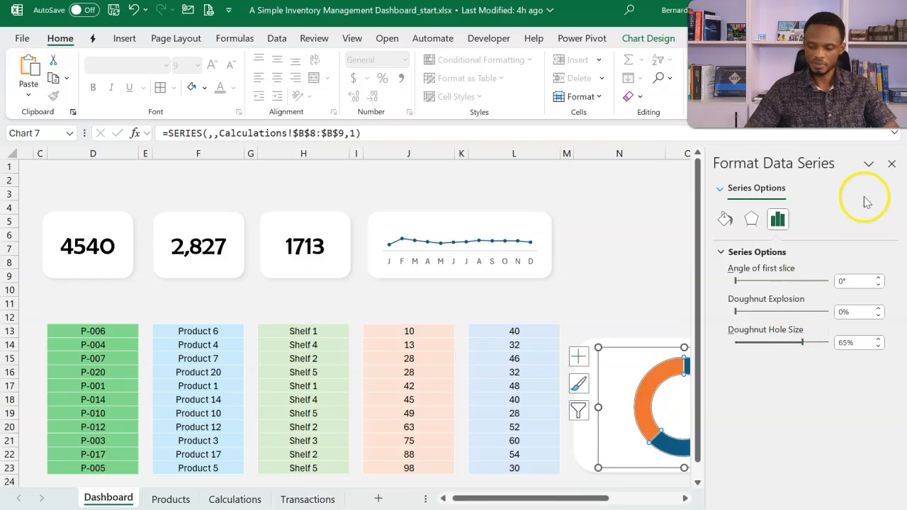
click(727, 224)
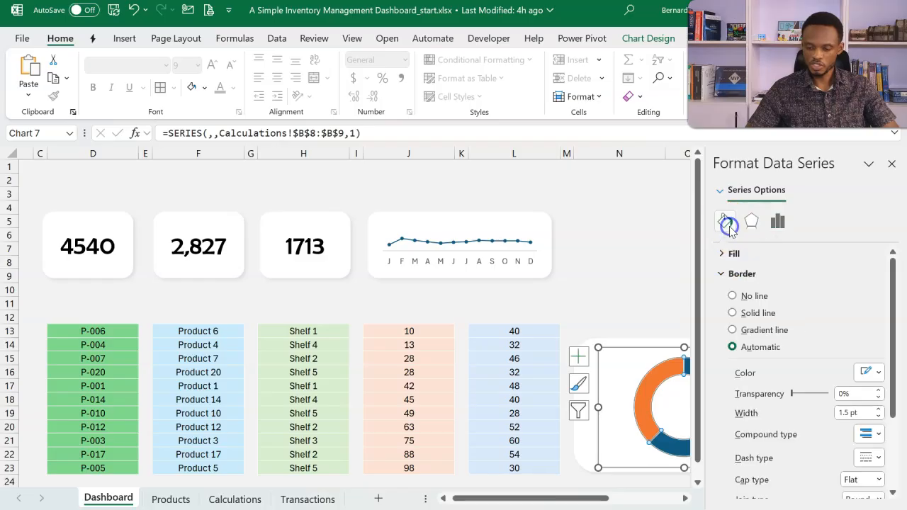
click(755, 297)
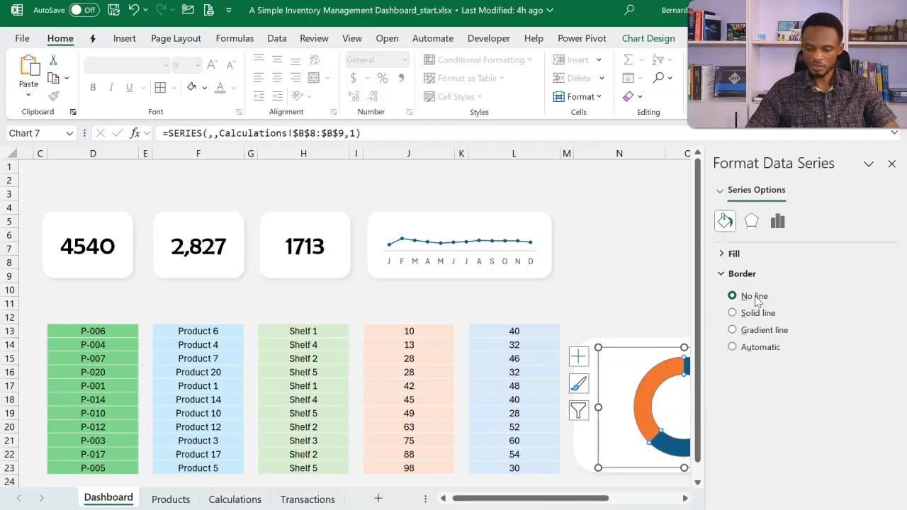
click(891, 164)
click(709, 257)
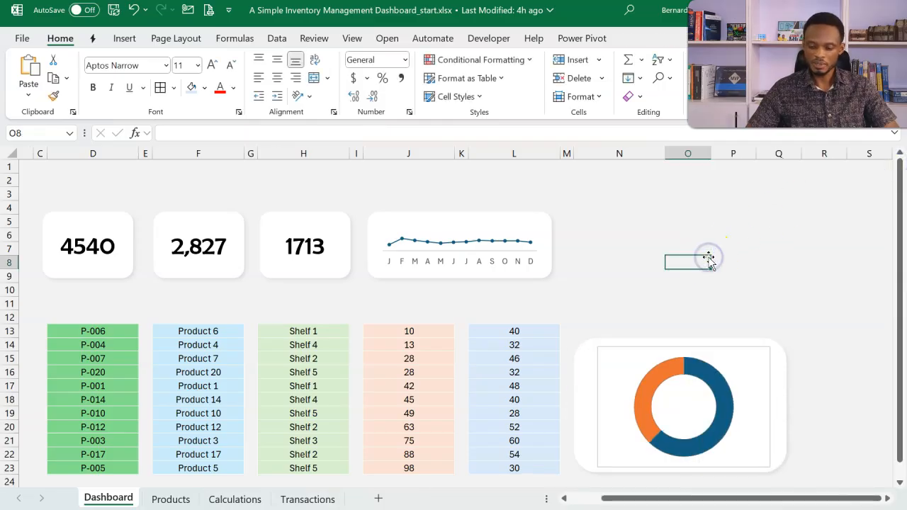
- Fill the doughnut chart's smaller orange slice with the standard green colour
click(667, 375)
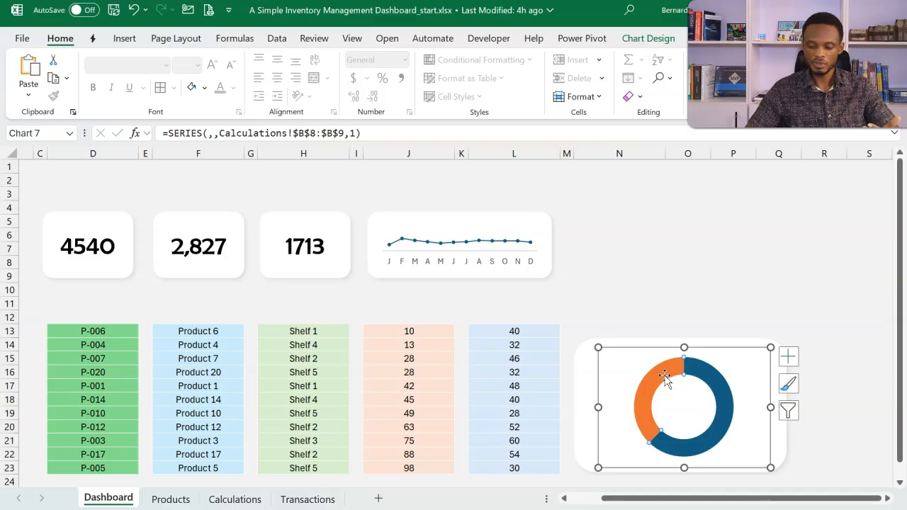
click(703, 38)
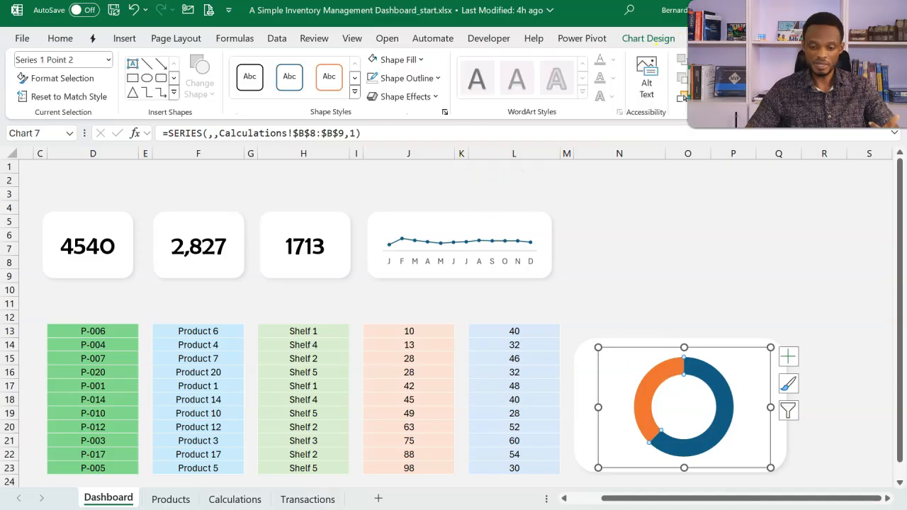
click(423, 60)
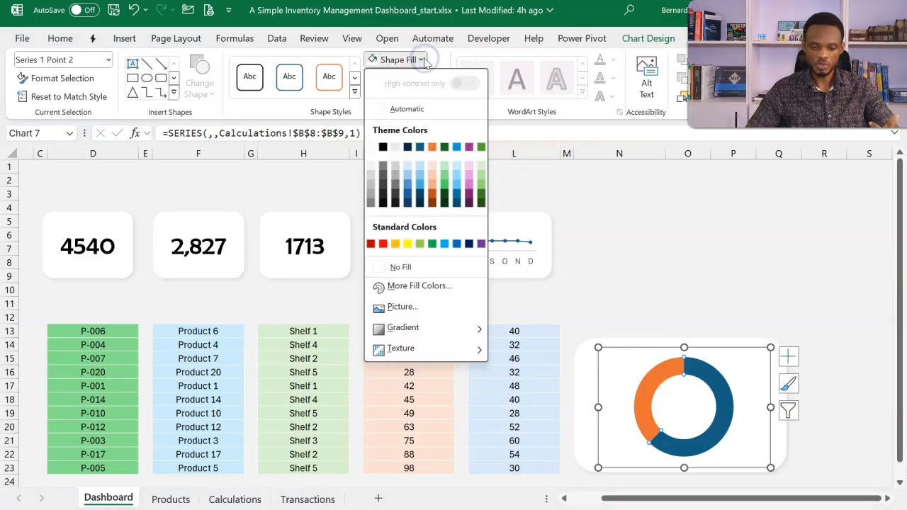
click(432, 244)
- Fill the doughnut chart's larger blue slice with the lightest grey theme shade
click(703, 376)
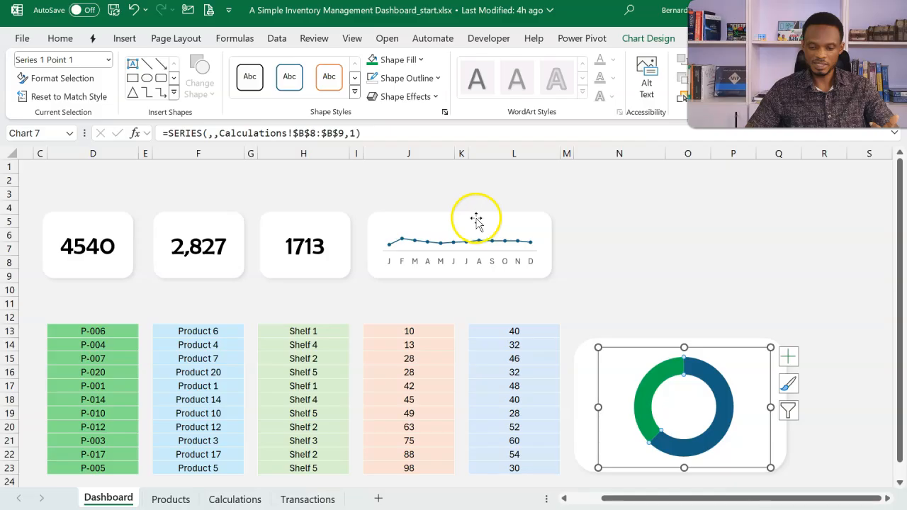
click(420, 60)
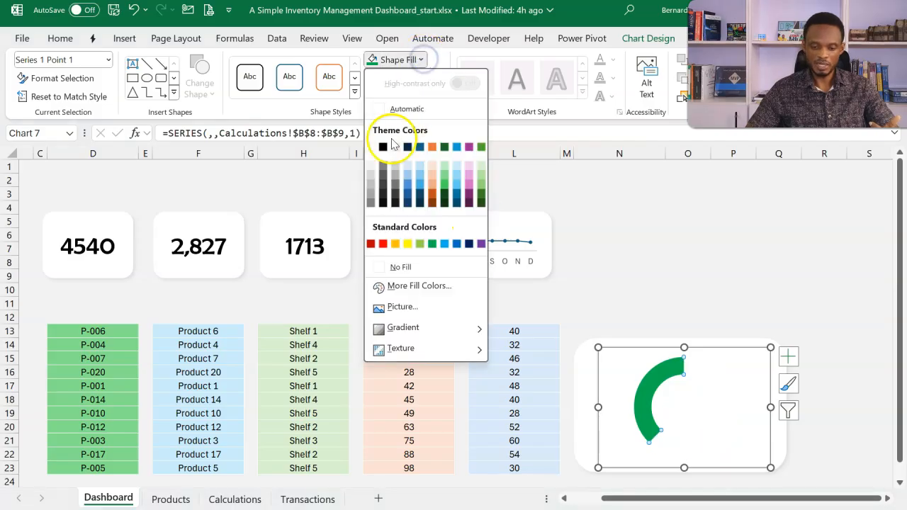
click(373, 168)
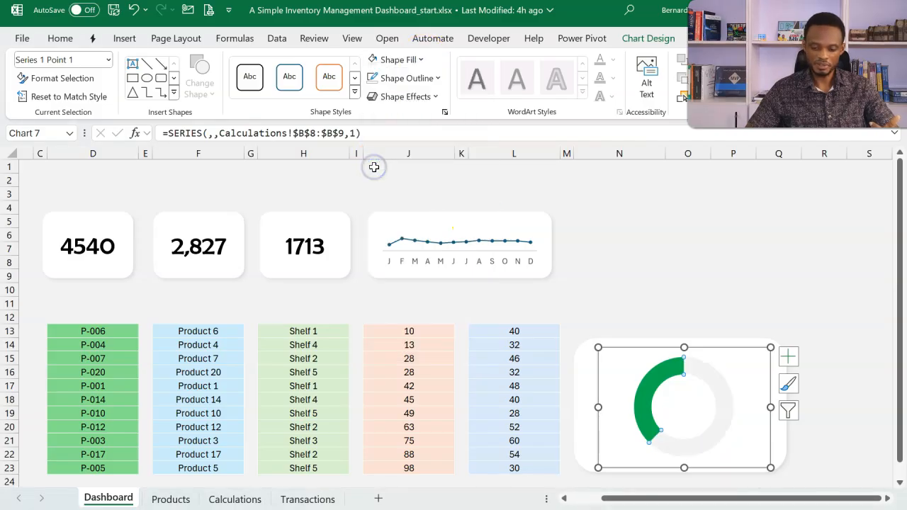
click(640, 250)
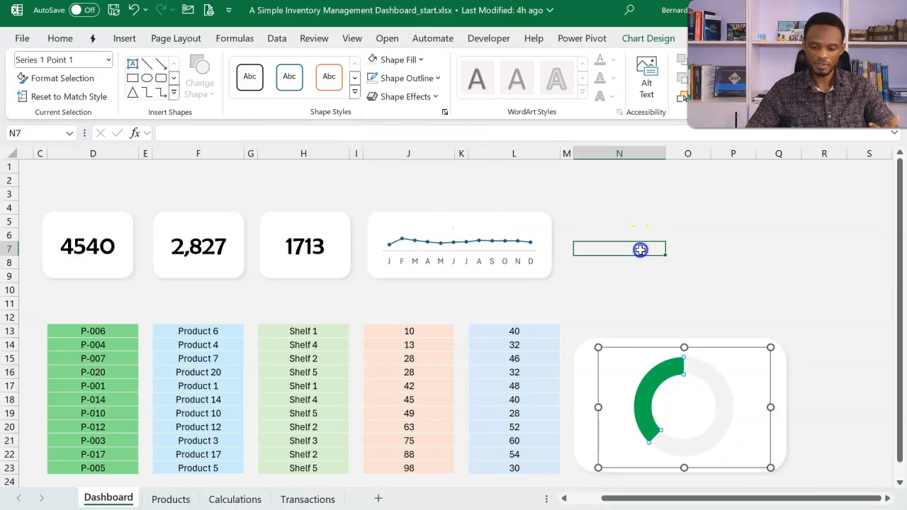
- Remove the outline around the doughnut chart's chart area
click(638, 346)
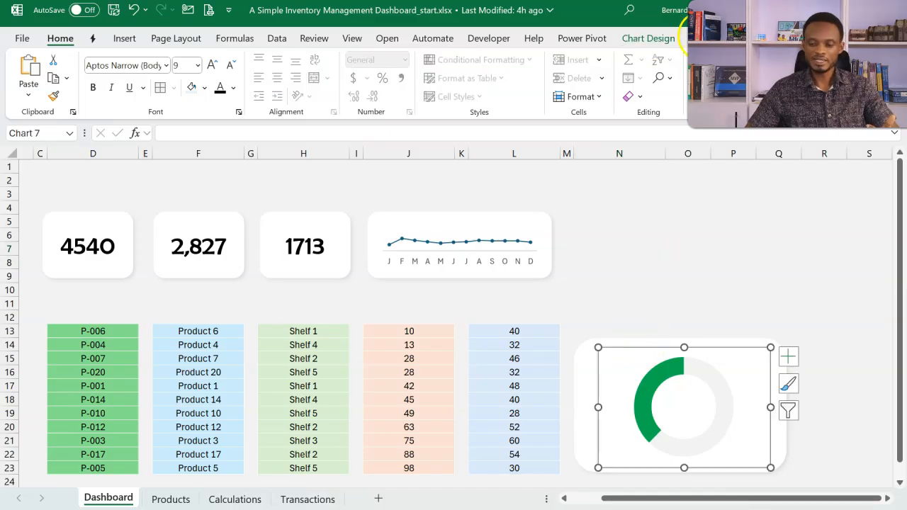
click(698, 38)
click(437, 79)
click(626, 347)
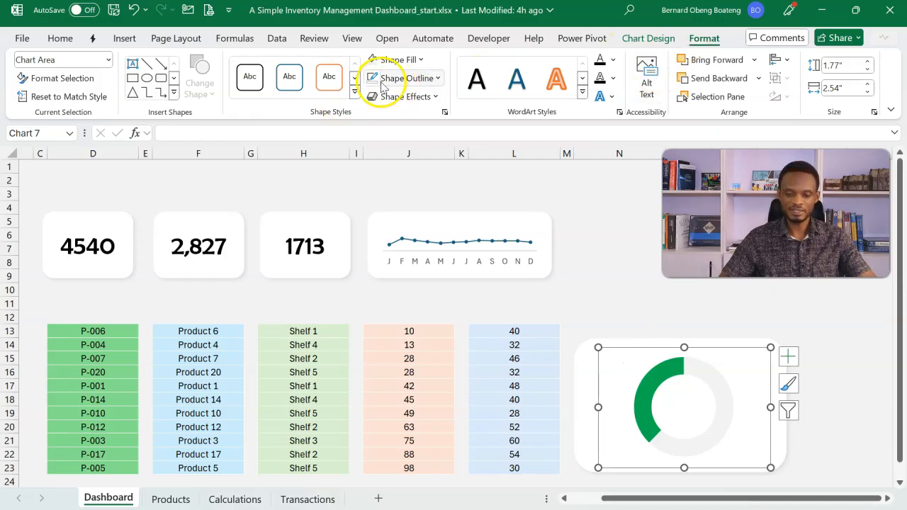
click(438, 79)
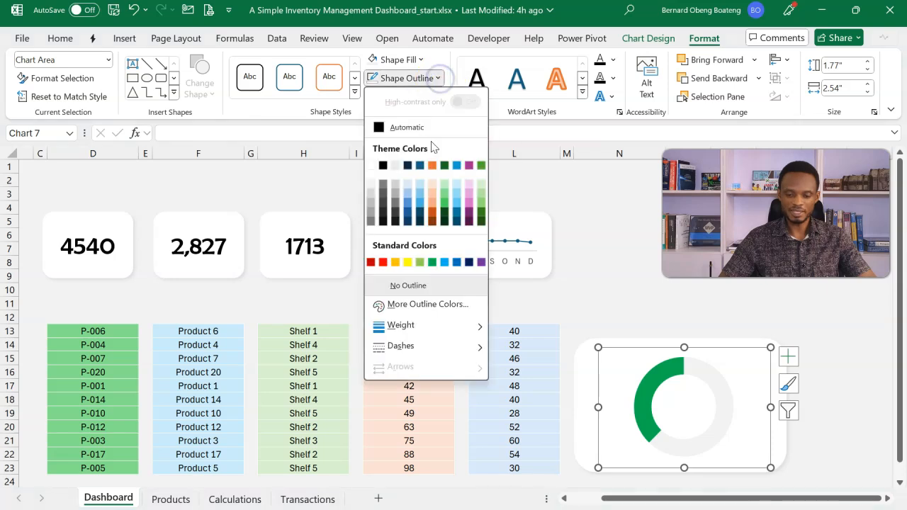
click(656, 238)
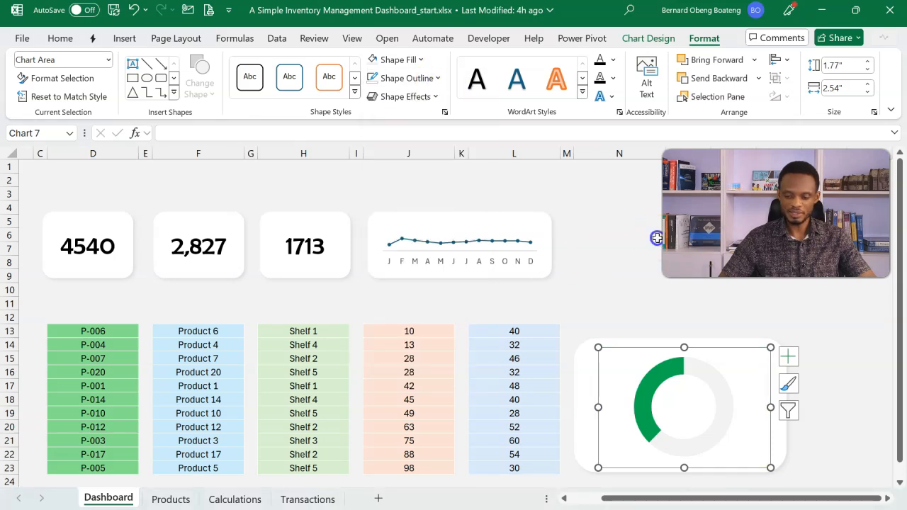
click(657, 238)
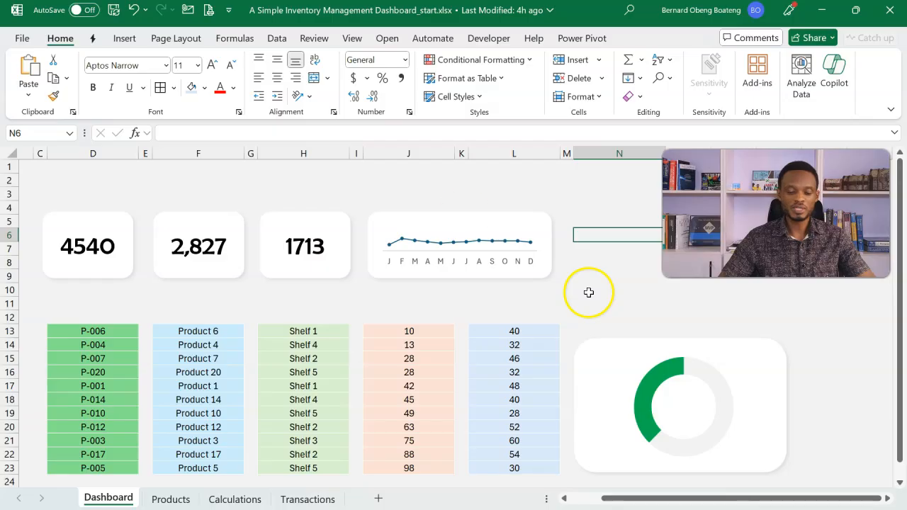
- Draw a text box about 0.4" by 0.64" in the doughnut's centre and link it to cell B9 on the Calculations sheet
click(124, 41)
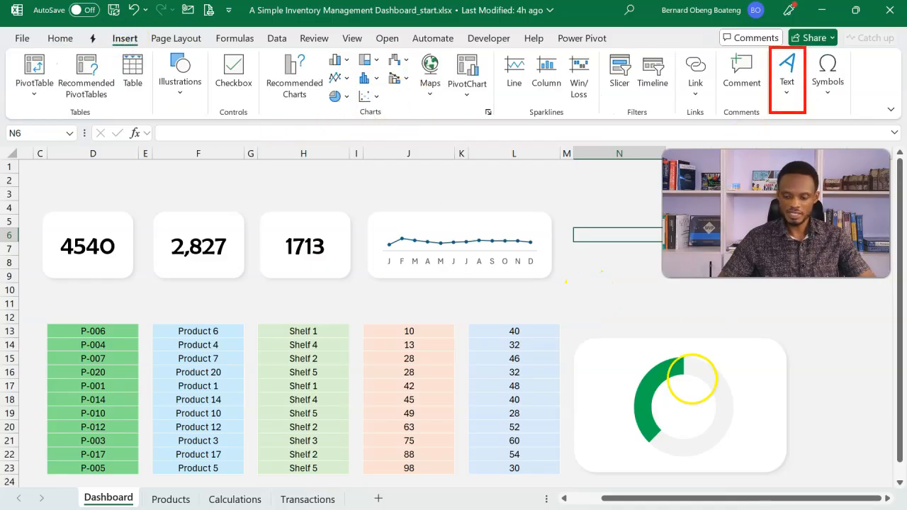
click(663, 394)
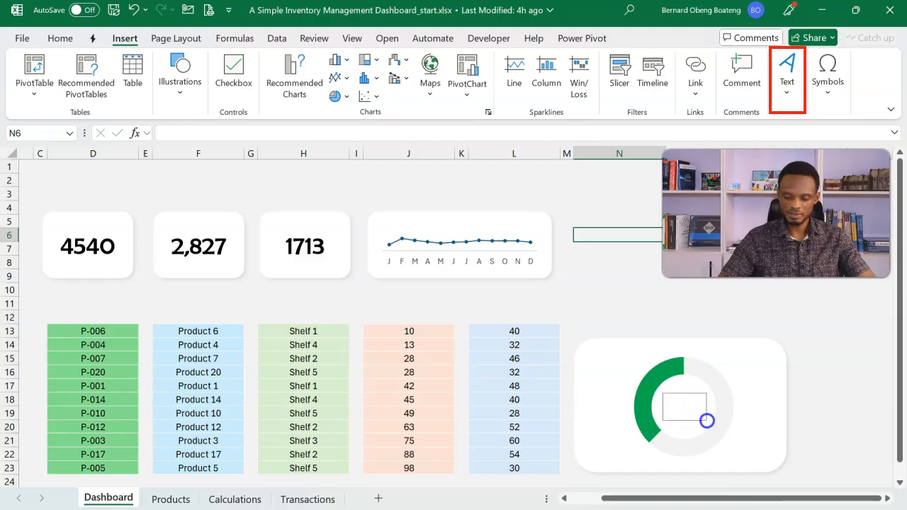
drag(707, 420, 707, 421)
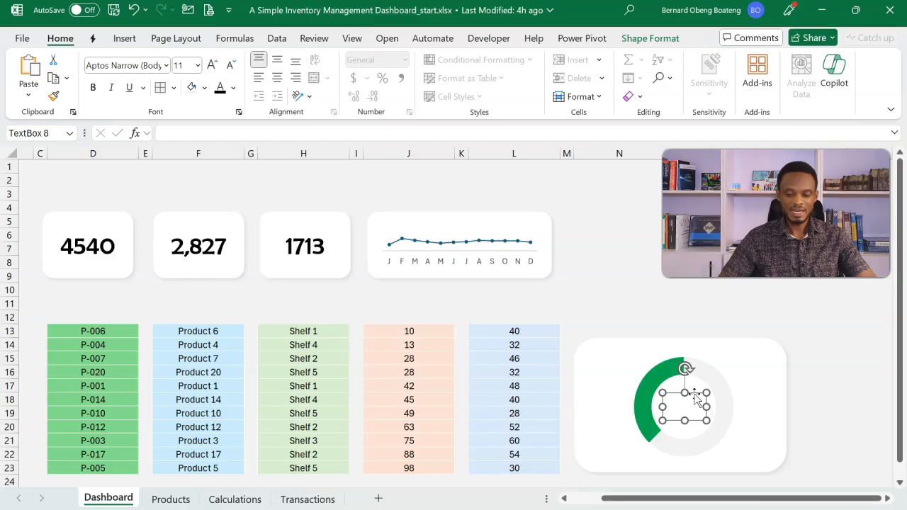
click(320, 134)
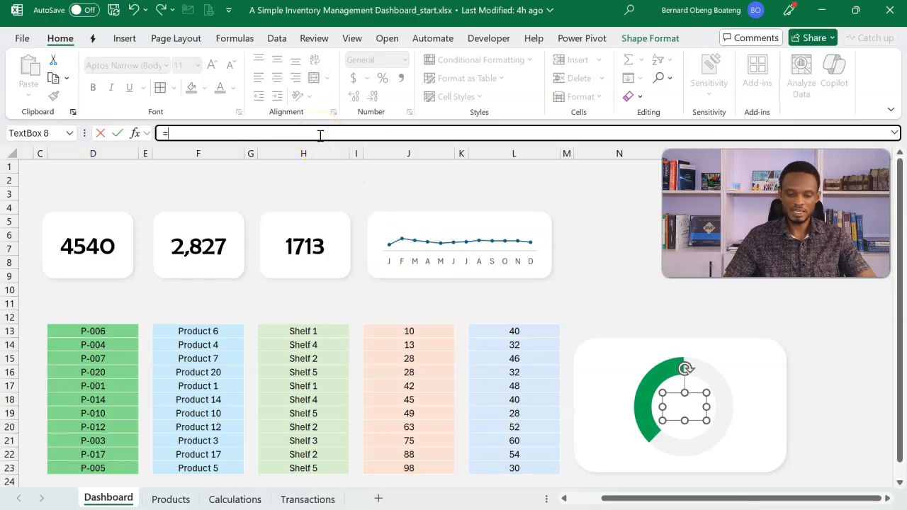
click(228, 500)
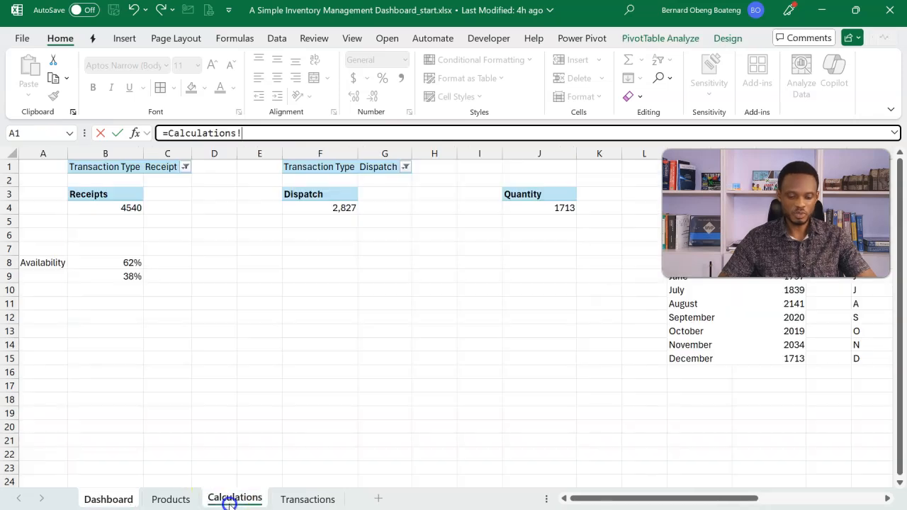
click(125, 277)
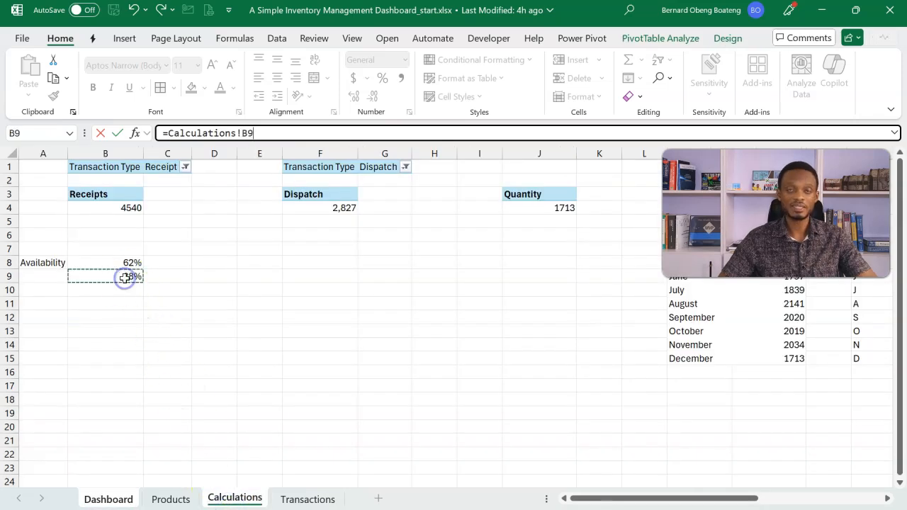
key(Return)
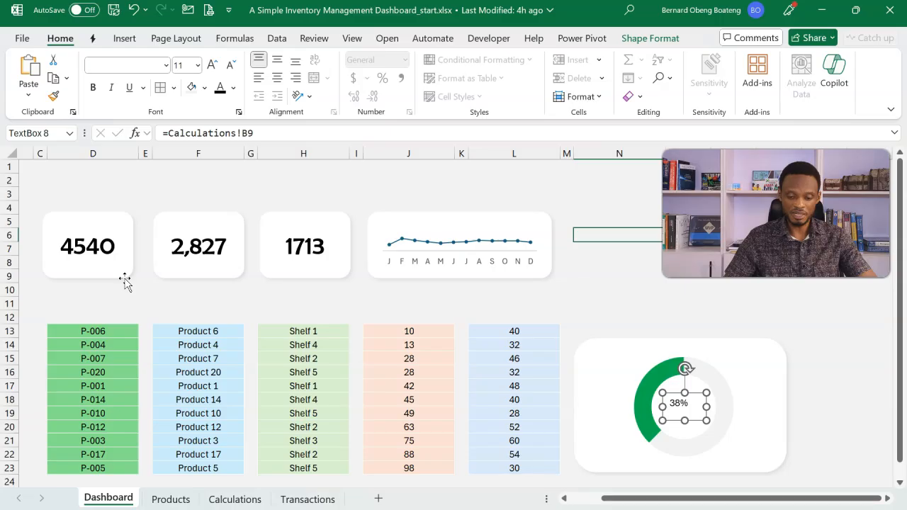
- Format the percentage text box in the doughnut with bold, centred 16 pt text and no outline
click(97, 89)
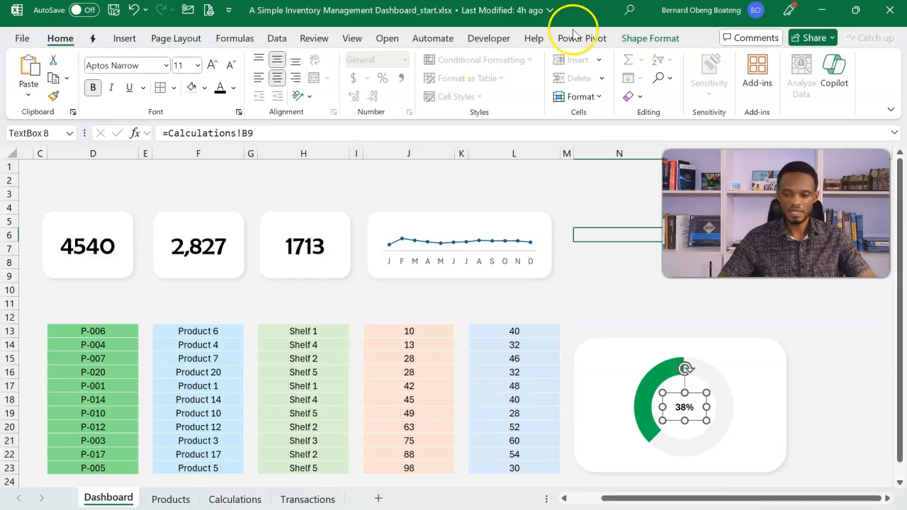
click(663, 38)
click(344, 82)
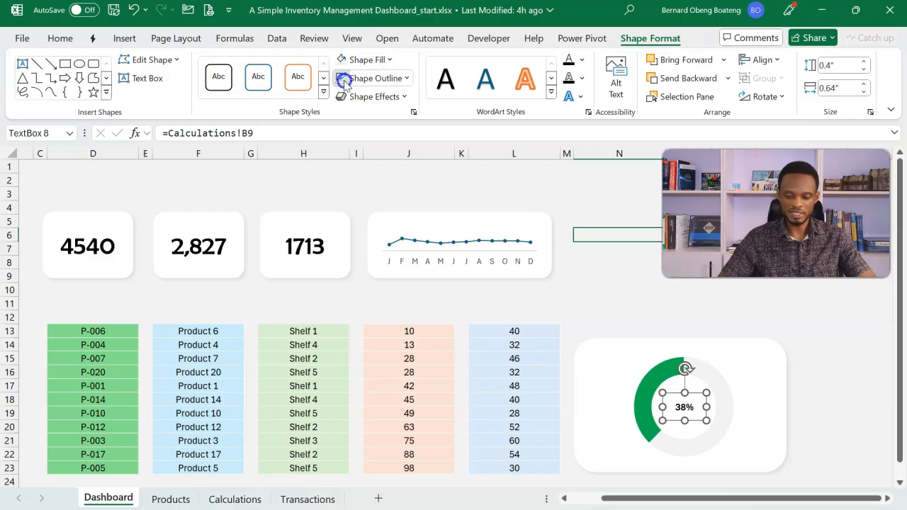
click(59, 41)
click(213, 68)
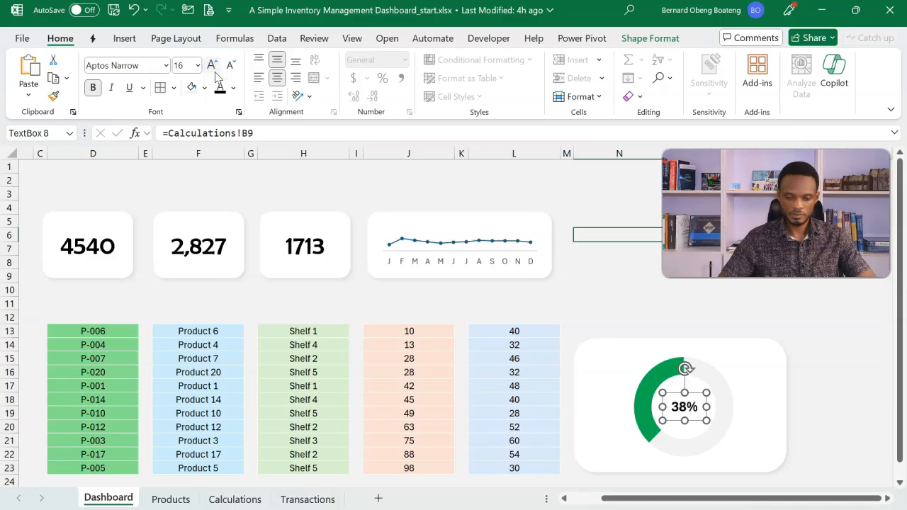
click(493, 190)
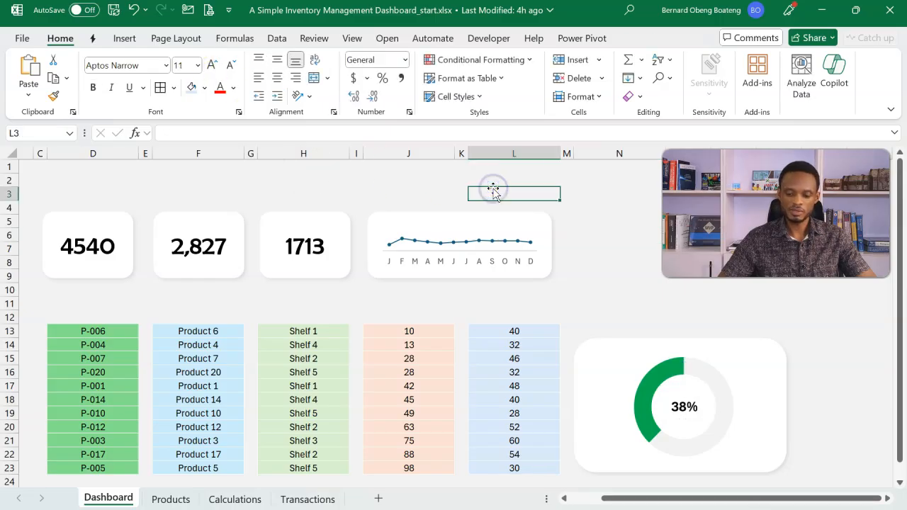
- Insert a slicer for the Shelf field of the Products table from the workbook's data model
scroll(93, 221, left, 2)
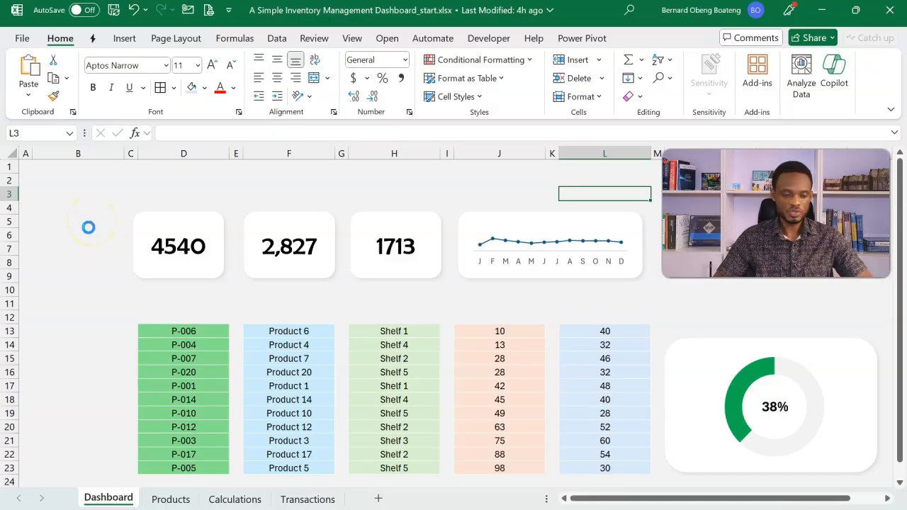
click(87, 225)
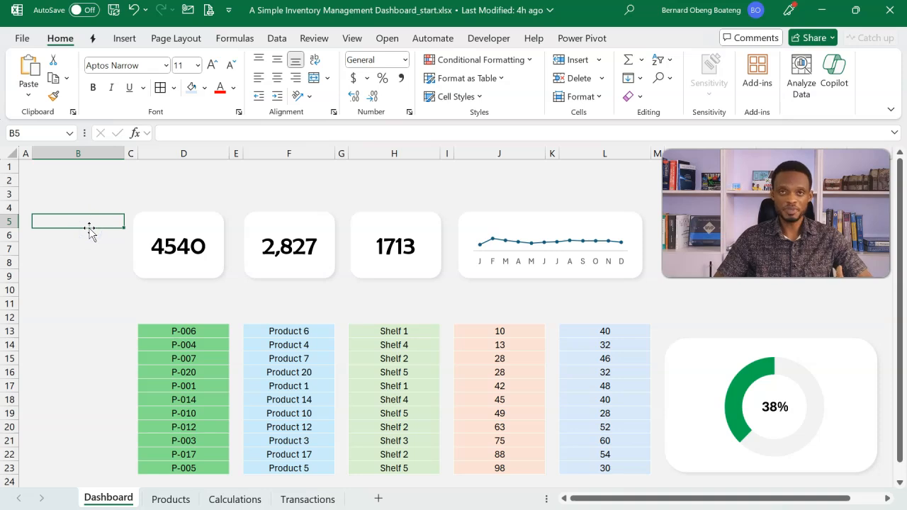
click(126, 40)
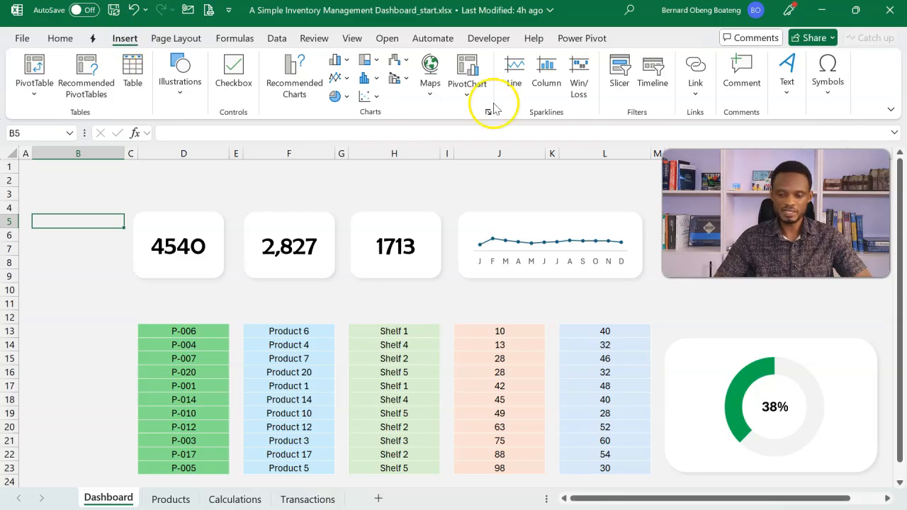
click(620, 75)
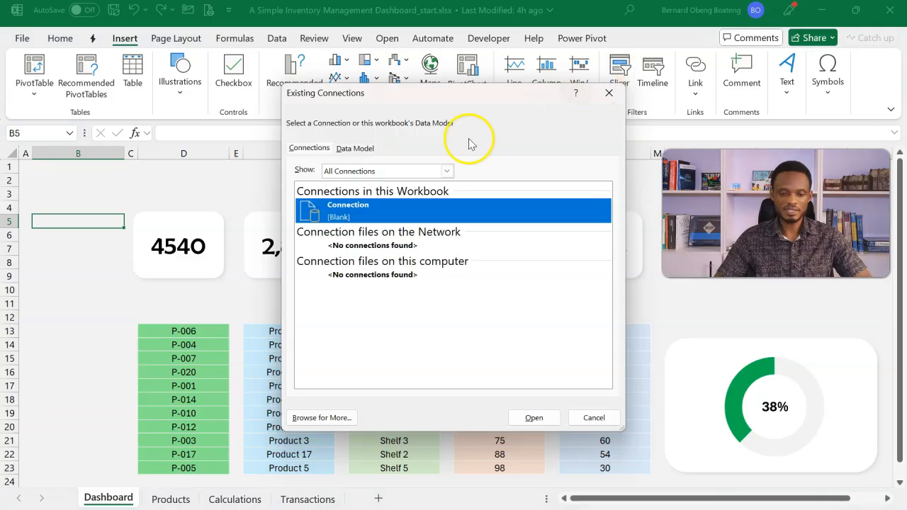
click(363, 148)
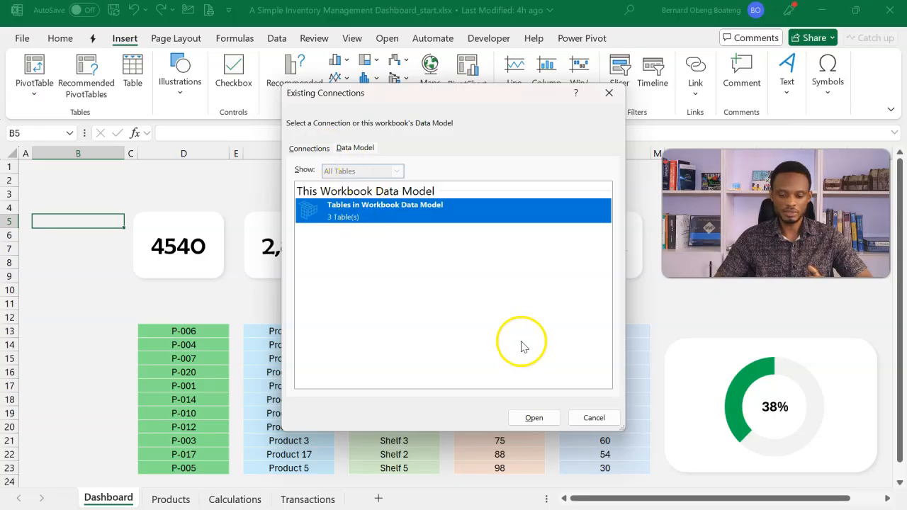
click(530, 418)
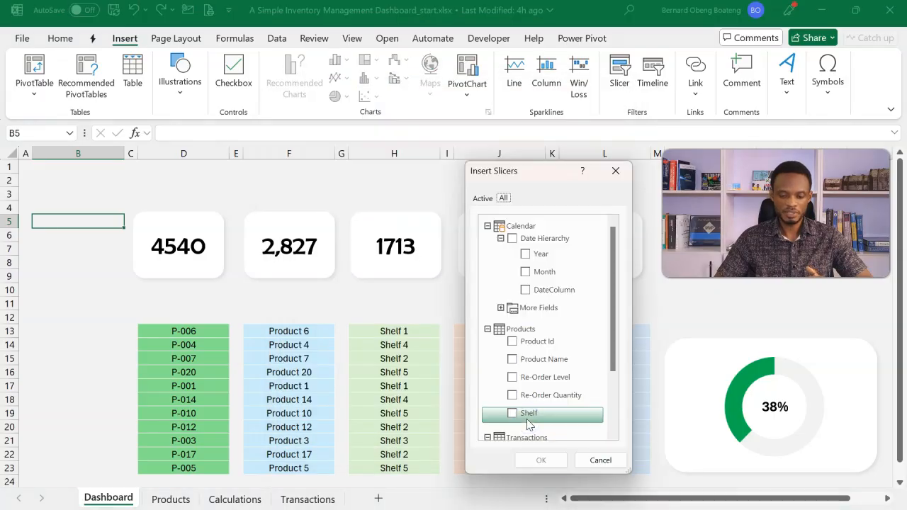
click(487, 226)
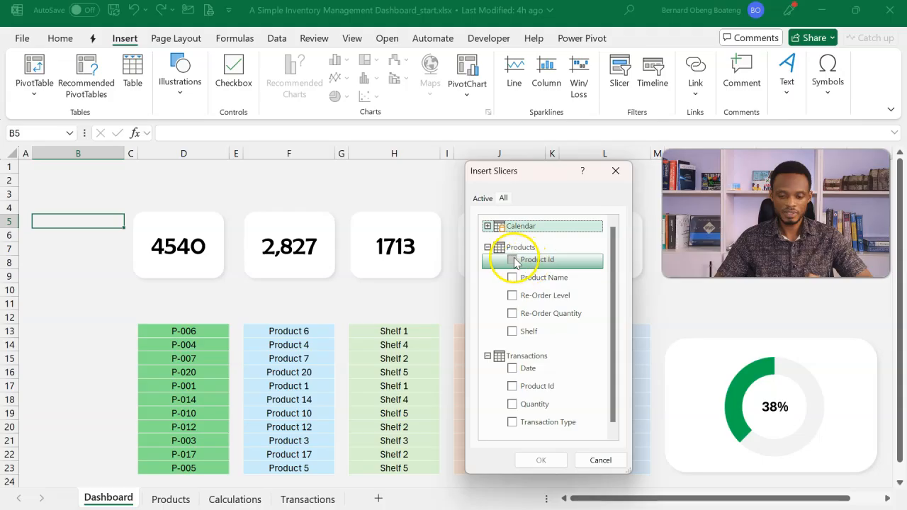
click(512, 331)
click(541, 457)
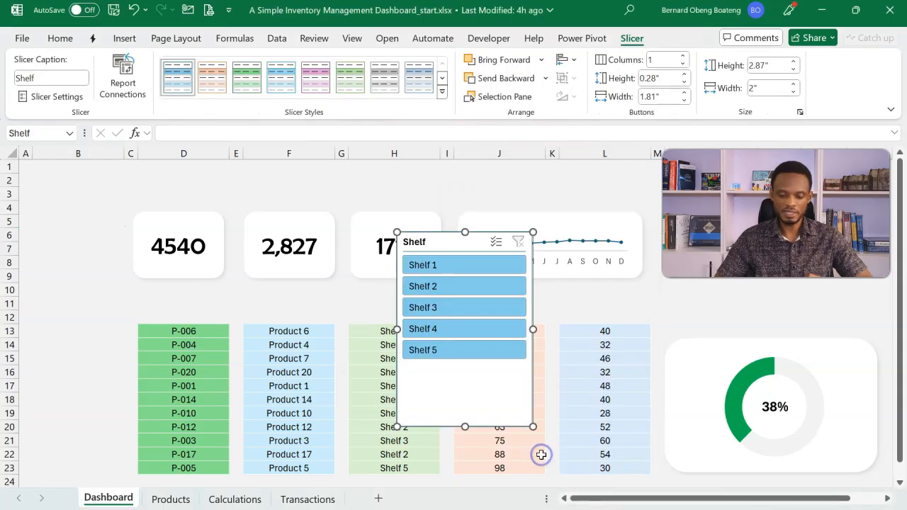
- Move the Shelf slicer to the empty area beside the first card and set its button height to 0.6"
drag(464, 241, 88, 231)
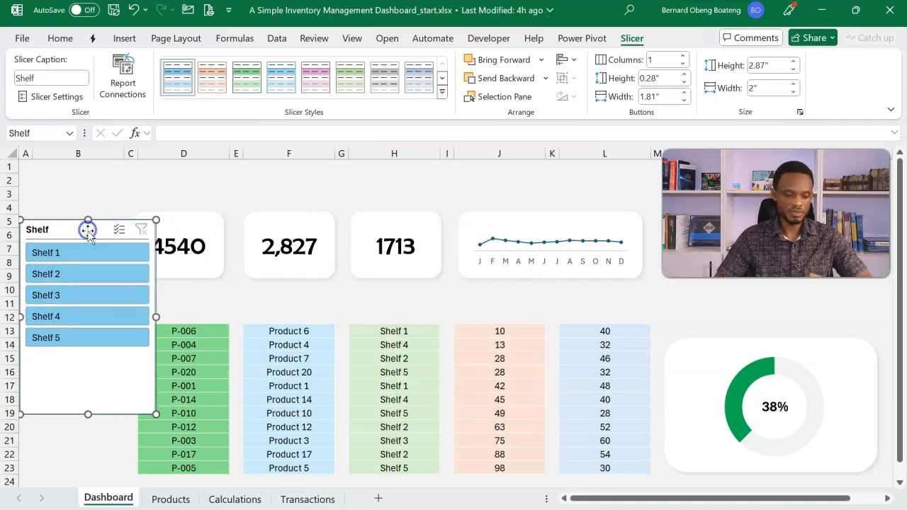
drag(156, 317, 114, 319)
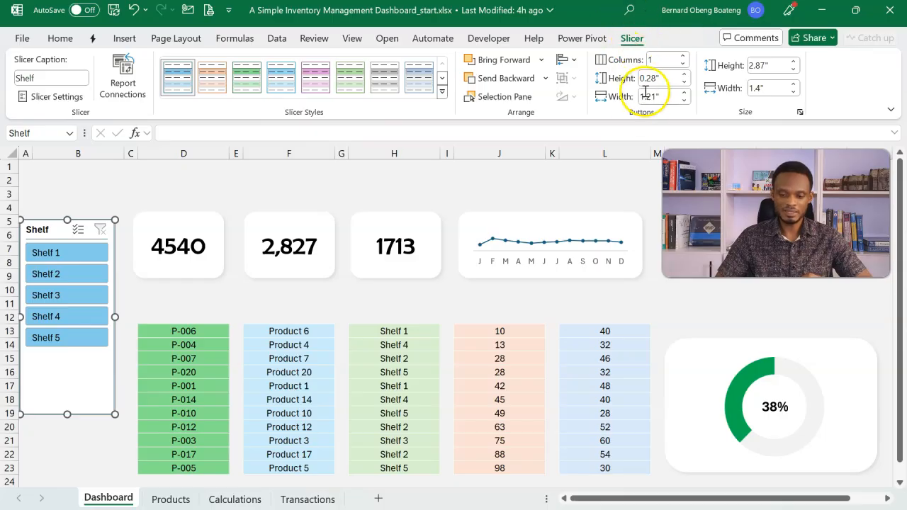
click(685, 74)
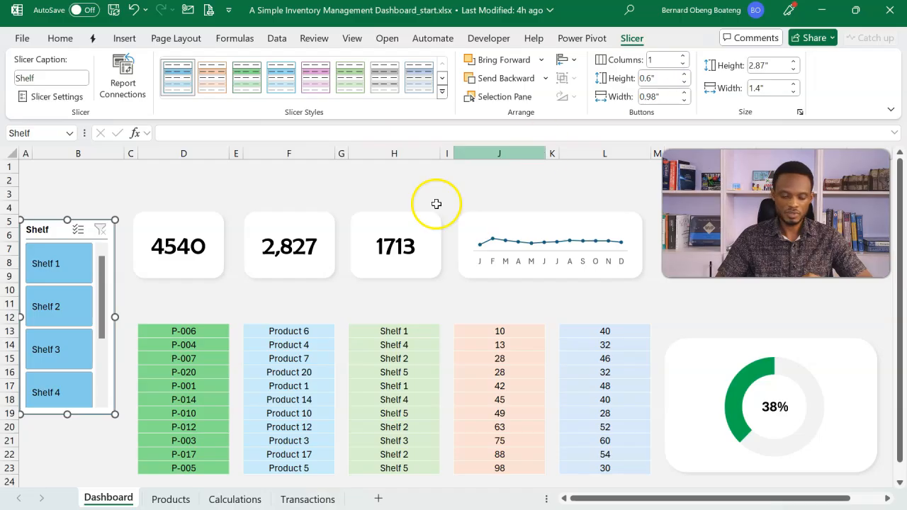
- Resize the Shelf slicer to about 3.83" high and 1.29" wide so it fits column B from row 5 to 23
drag(115, 414, 124, 472)
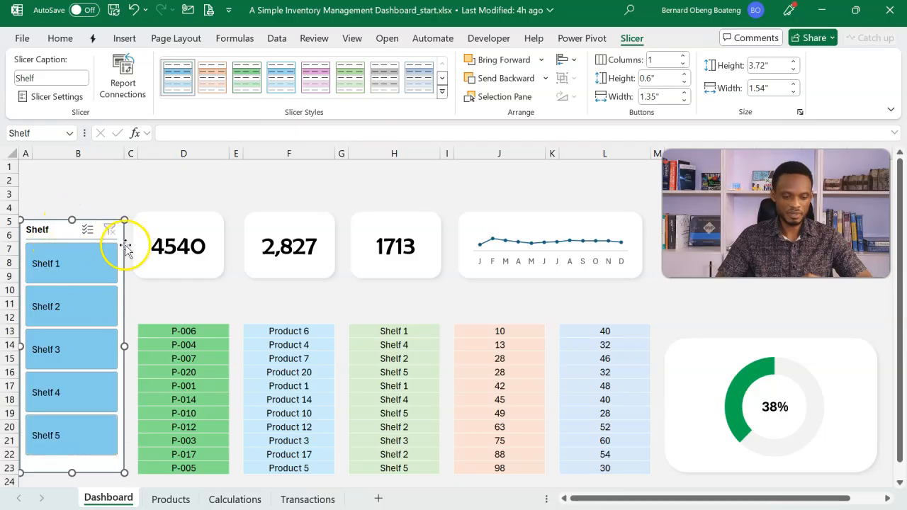
drag(125, 346, 119, 348)
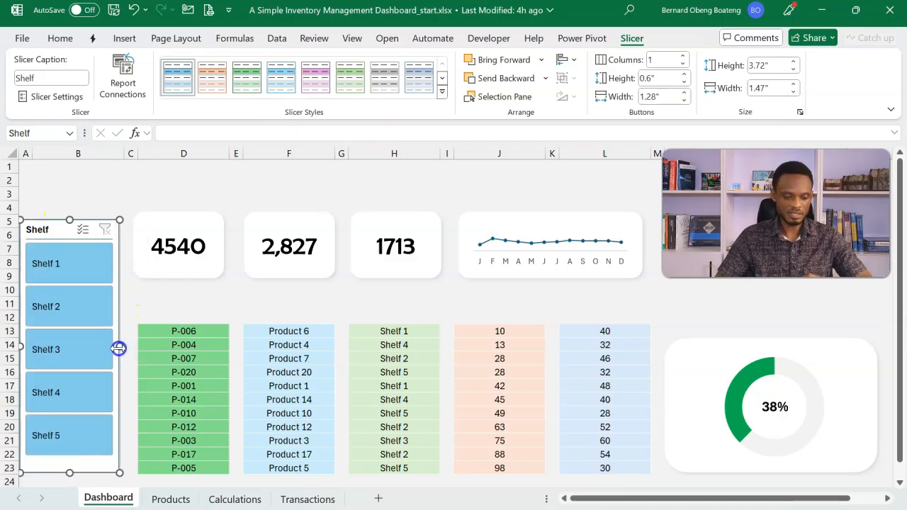
drag(69, 224, 74, 207)
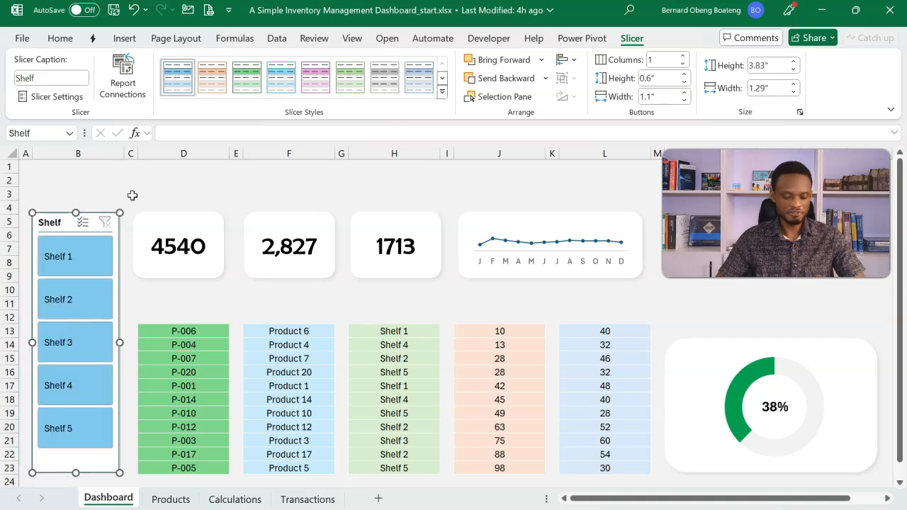
key(alt+Tab)
click(93, 245)
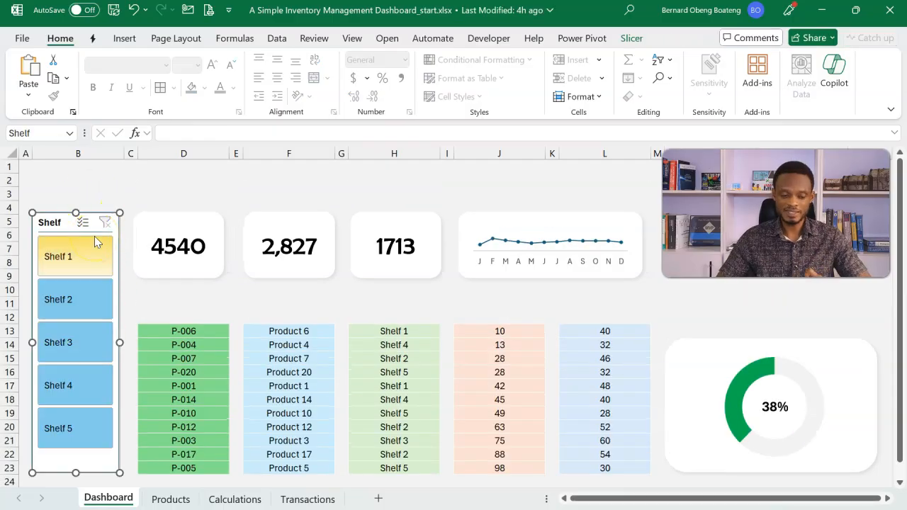
- Duplicate the Shelf slicer's current light blue style and name the copy Finex
click(66, 220)
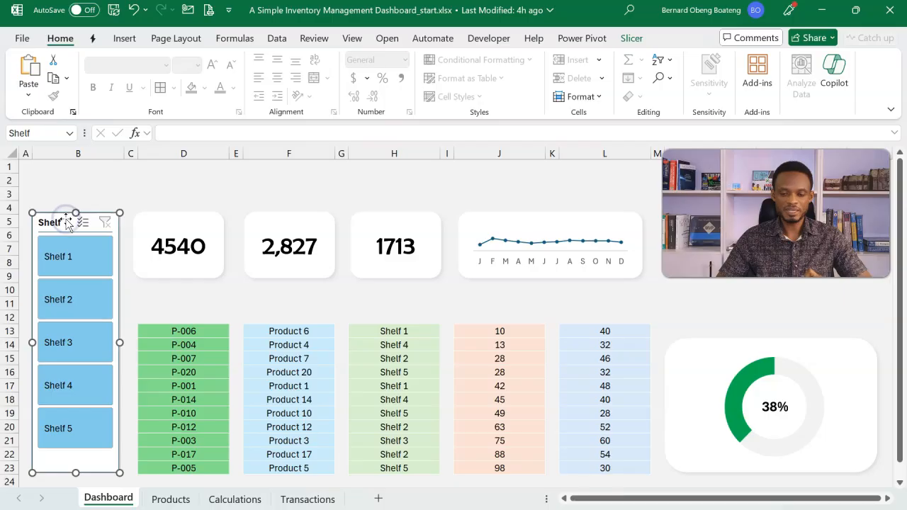
click(626, 40)
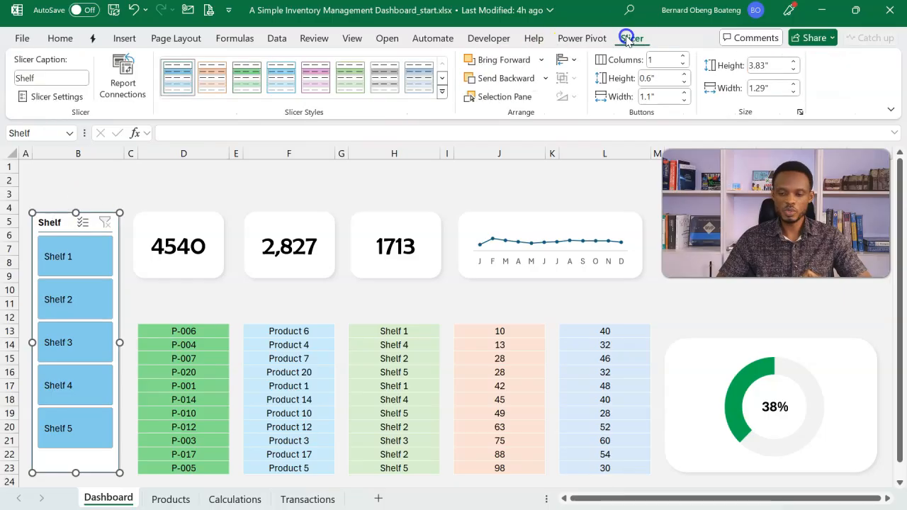
right_click(179, 90)
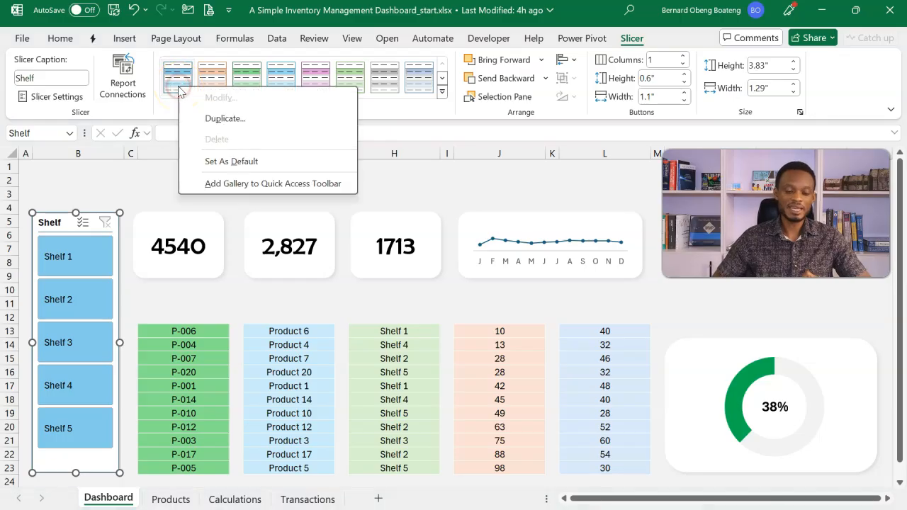
click(204, 118)
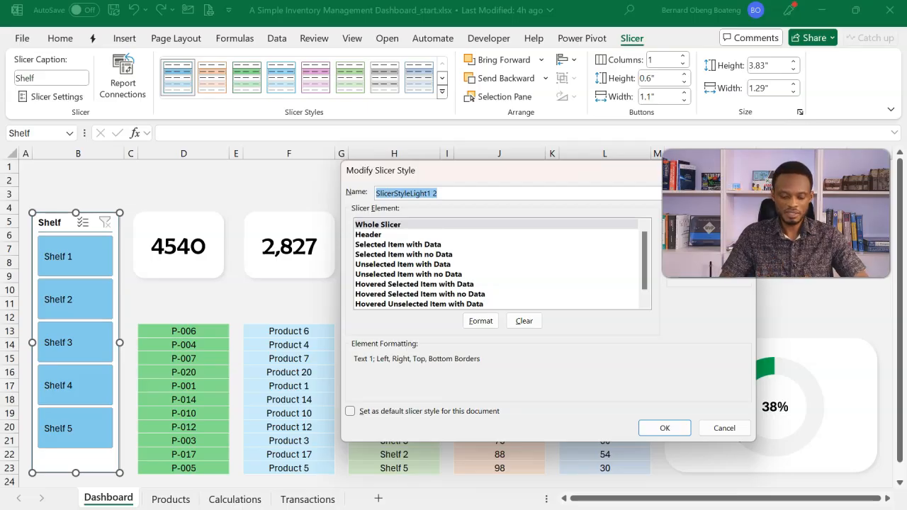
text(Finex)
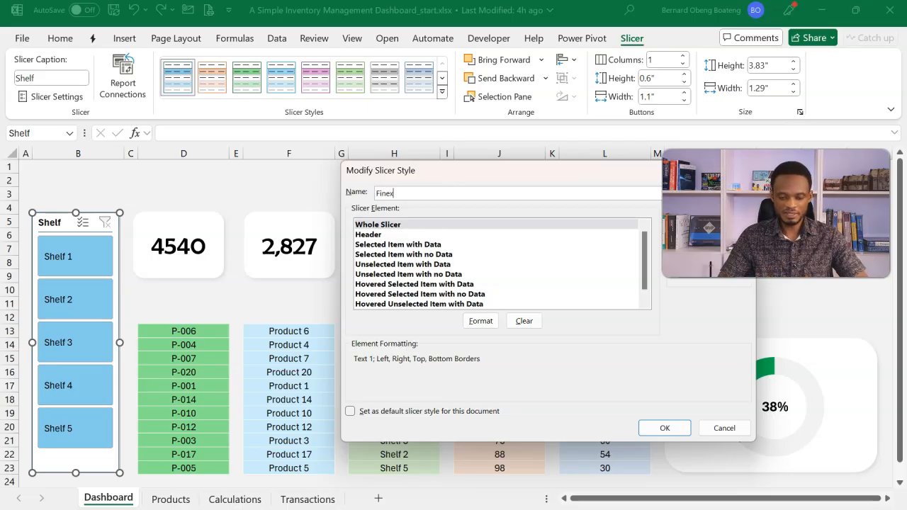
- Format the Finex style's Whole Slicer element with no border and the lightest grey background fill
click(389, 226)
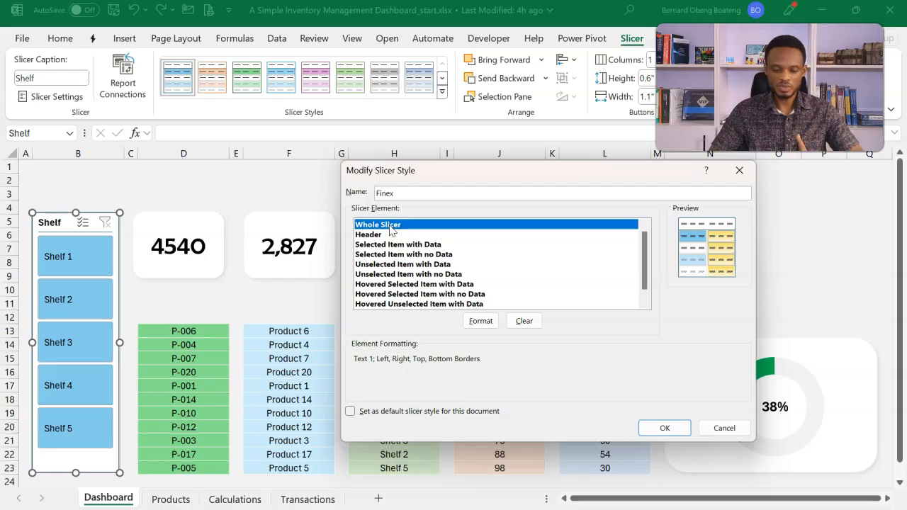
click(479, 322)
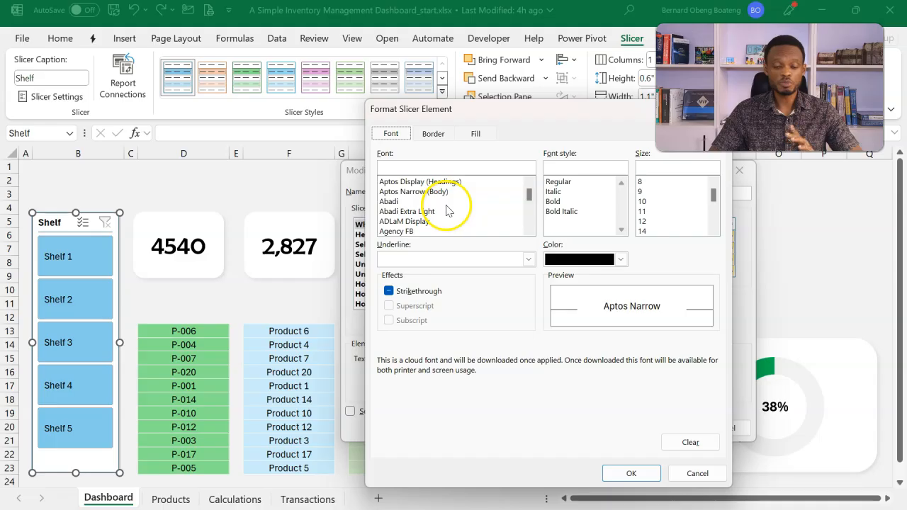
click(435, 135)
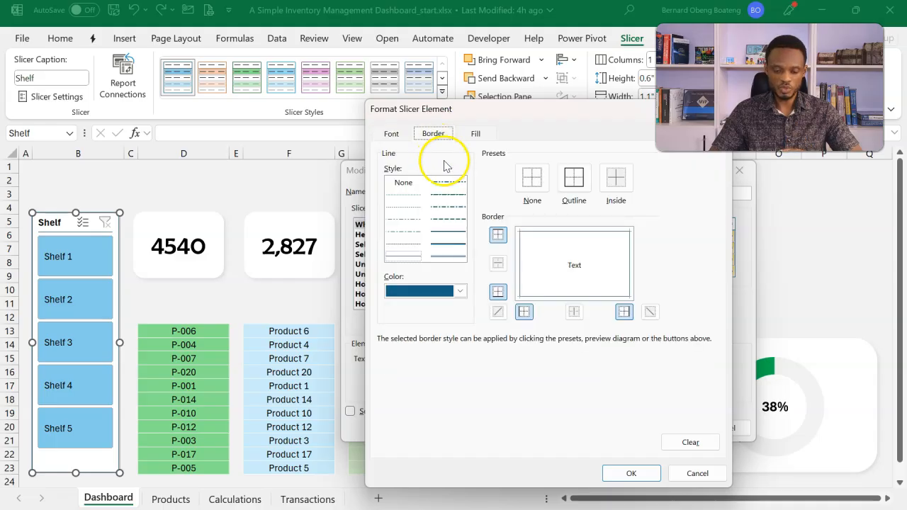
click(530, 182)
click(477, 134)
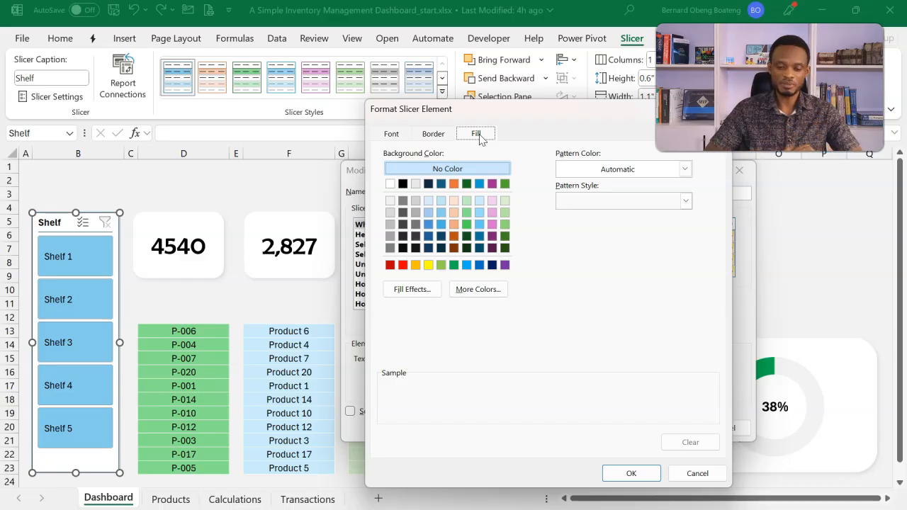
click(390, 202)
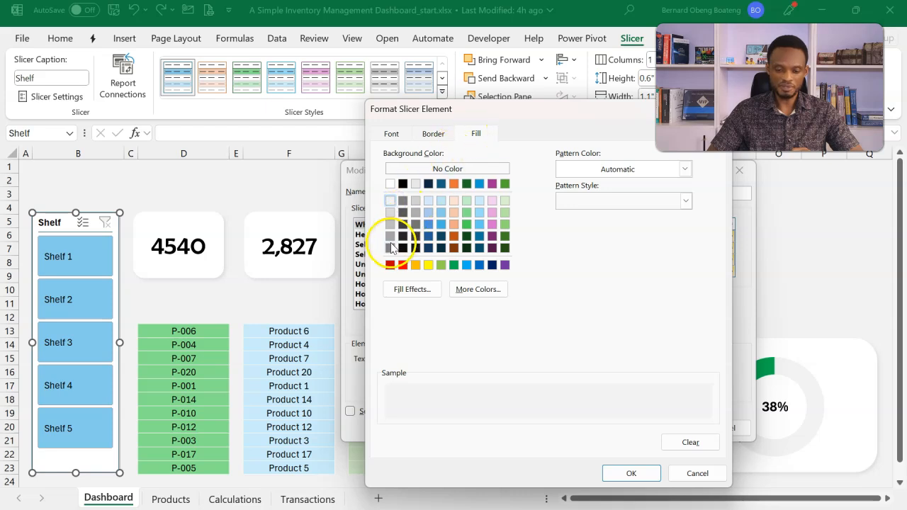
click(630, 473)
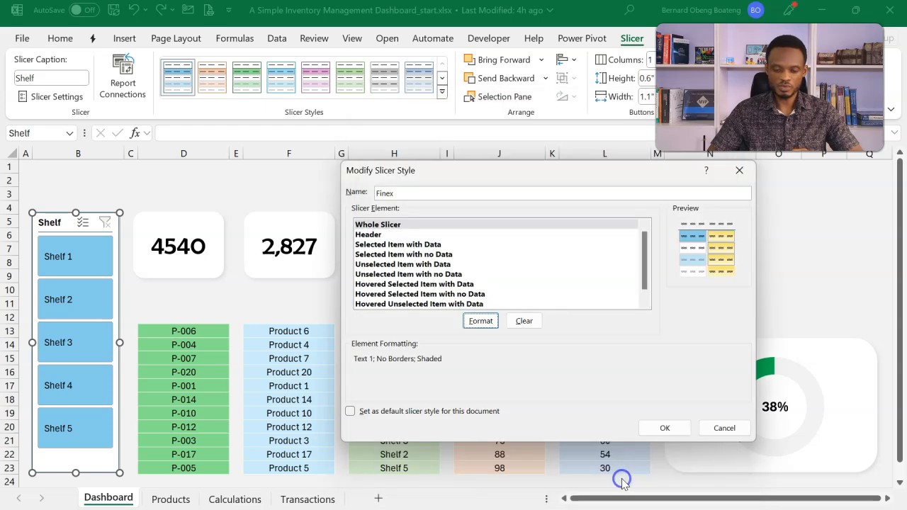
- Give the Finex style's Header element a dark grey bottom border and keep its fill at No Color
click(382, 236)
click(480, 320)
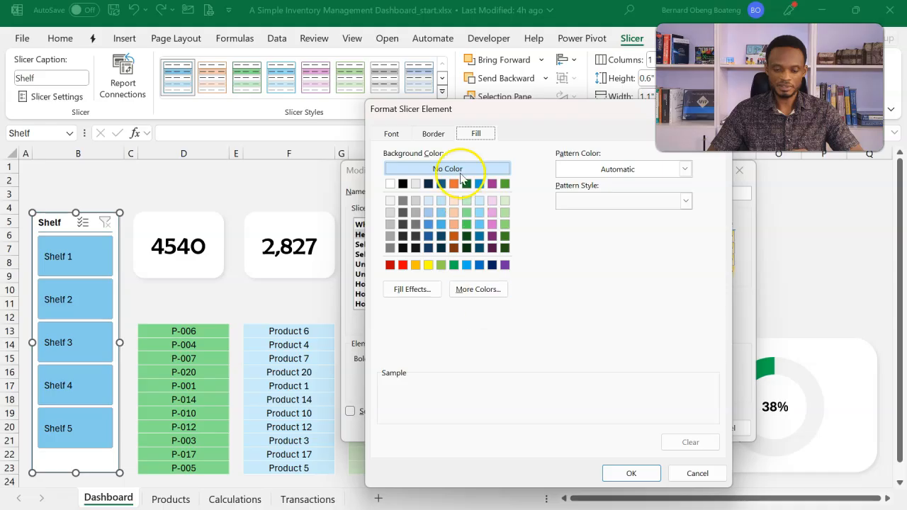
click(392, 134)
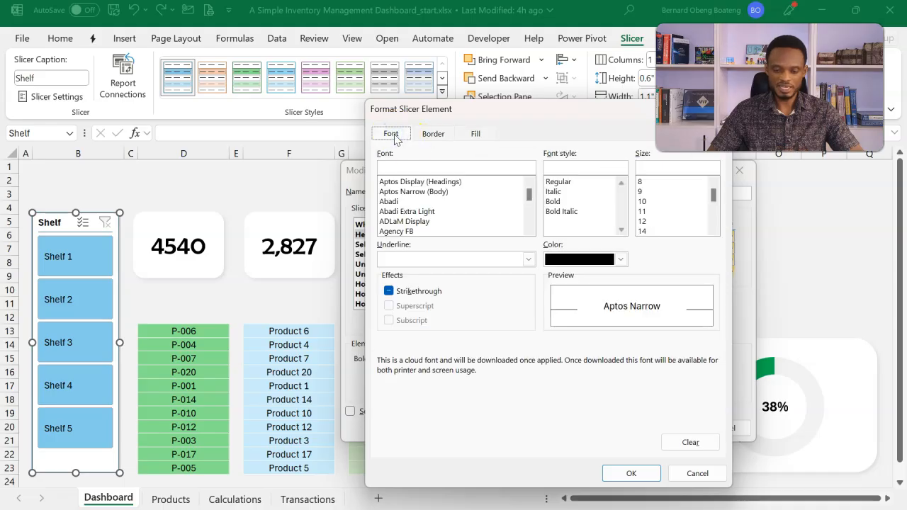
click(431, 136)
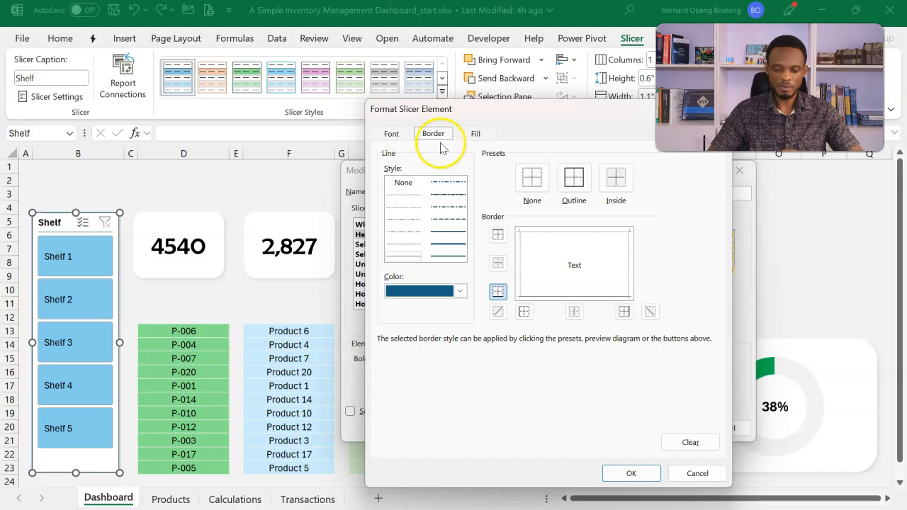
click(463, 292)
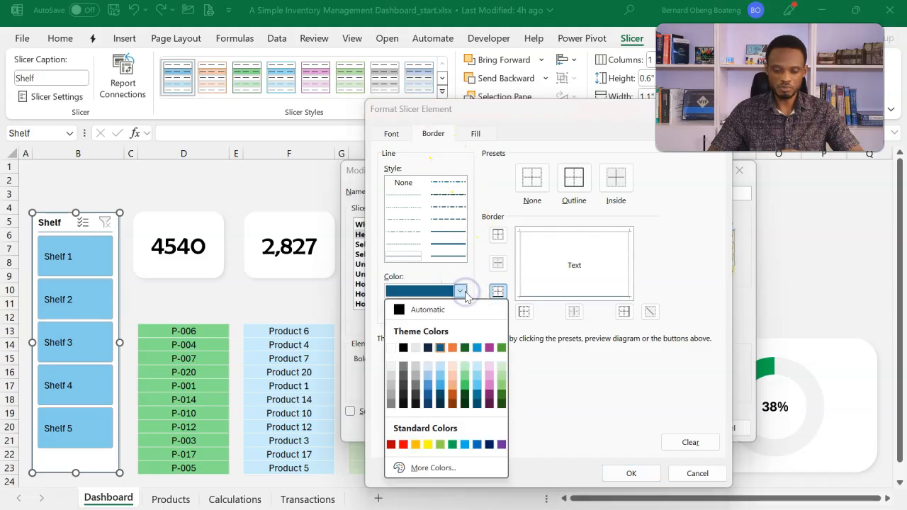
click(391, 406)
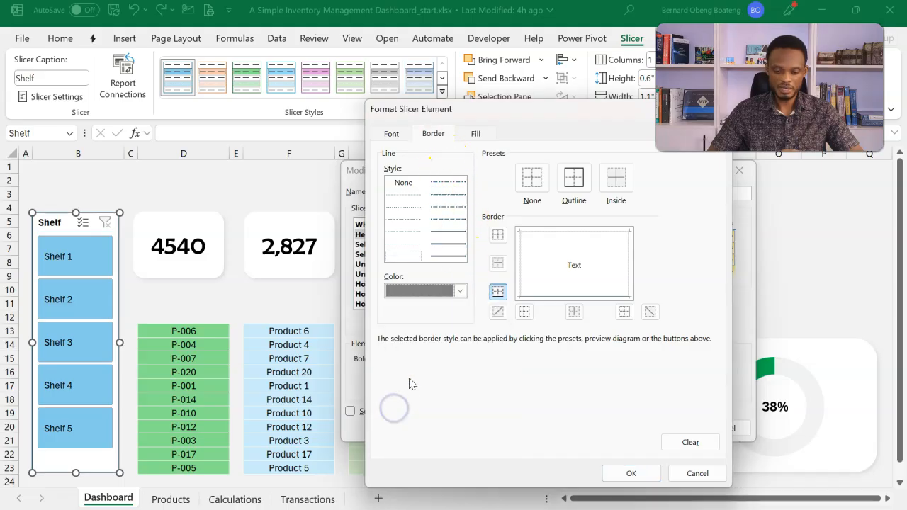
click(498, 293)
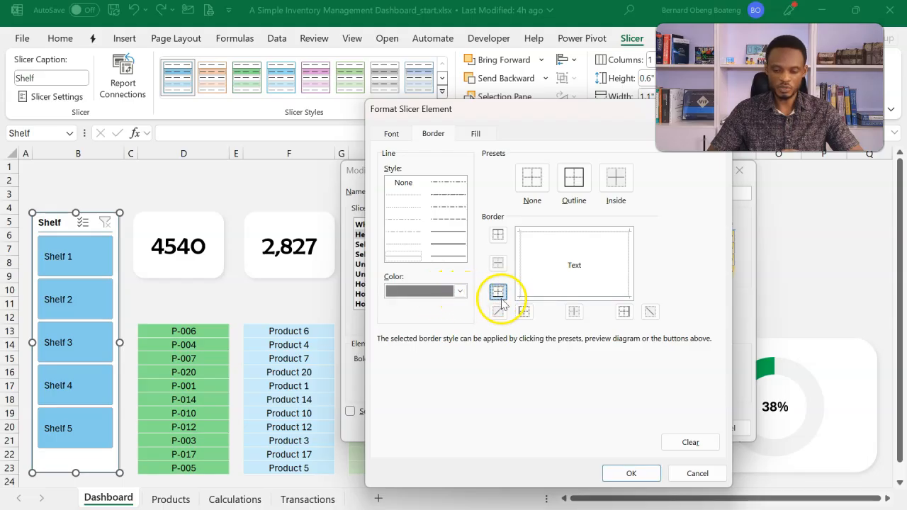
click(479, 135)
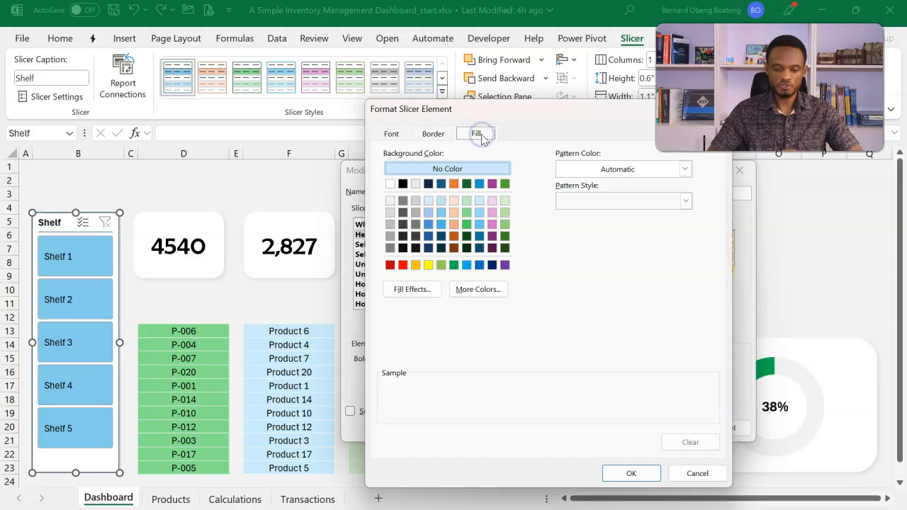
click(617, 474)
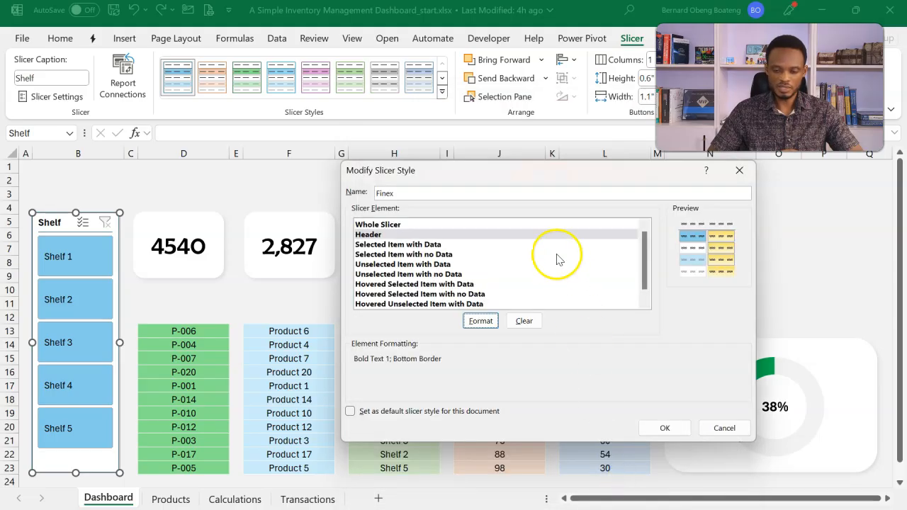
- Format the Finex style's Selected Item with Data element with a light grey fill and no borders, and save the style
click(428, 245)
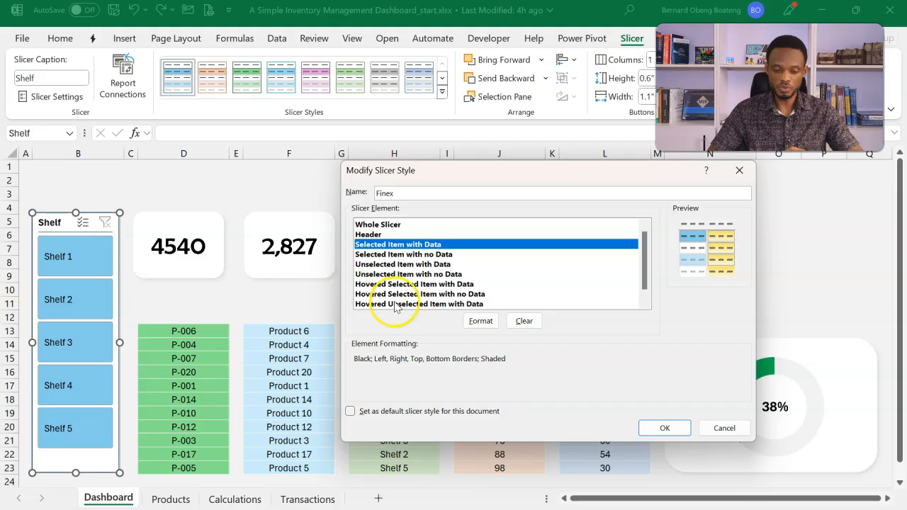
click(481, 321)
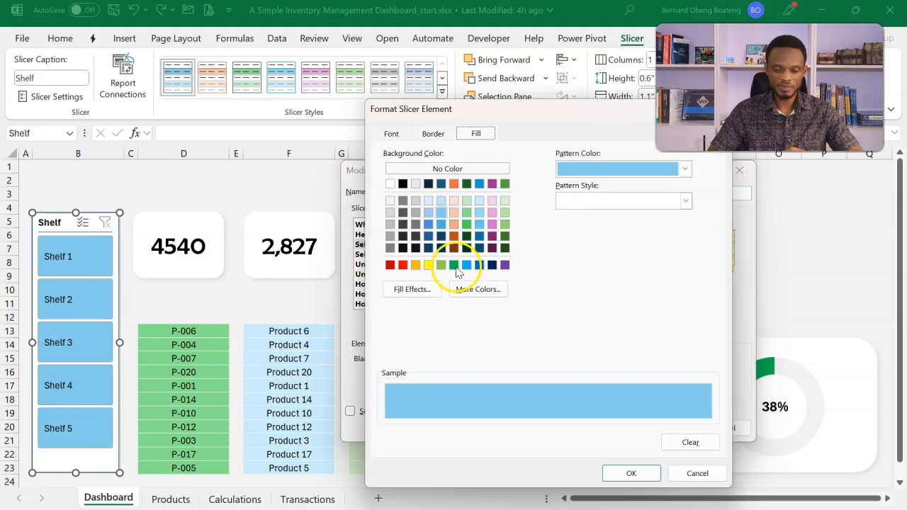
click(390, 213)
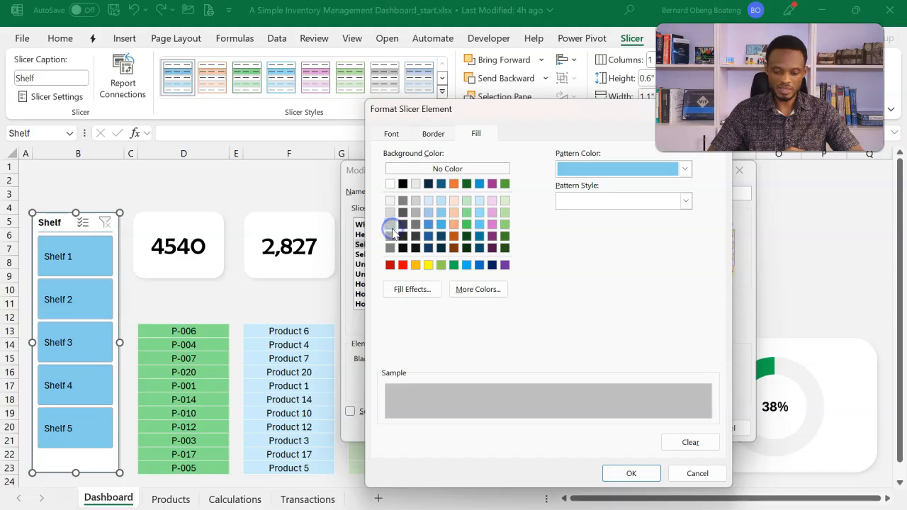
click(391, 212)
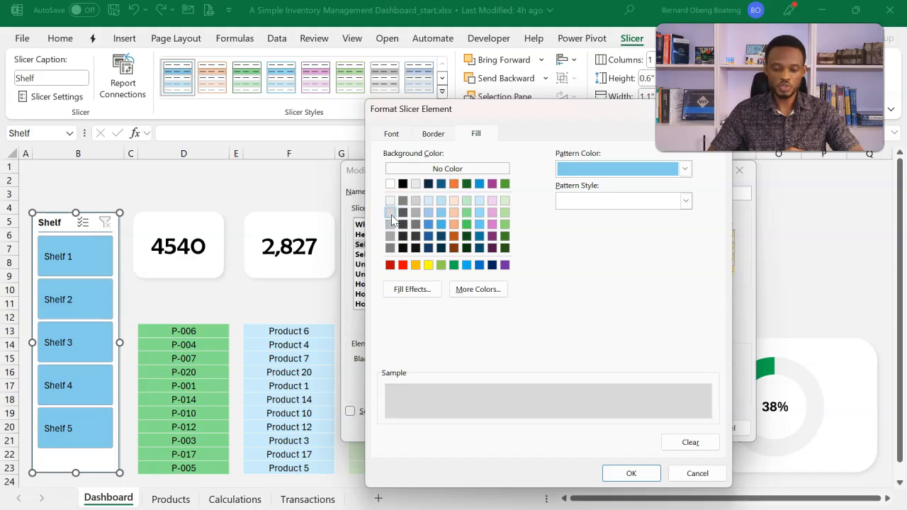
click(433, 133)
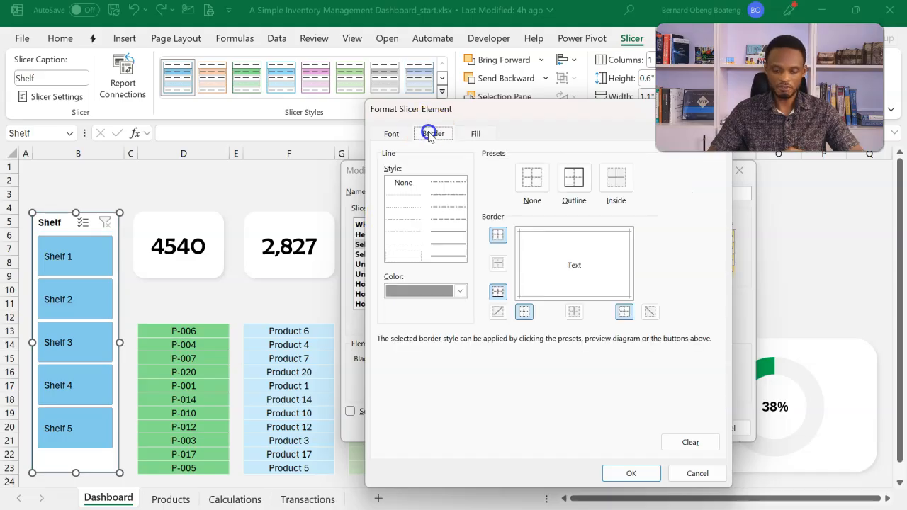
click(531, 177)
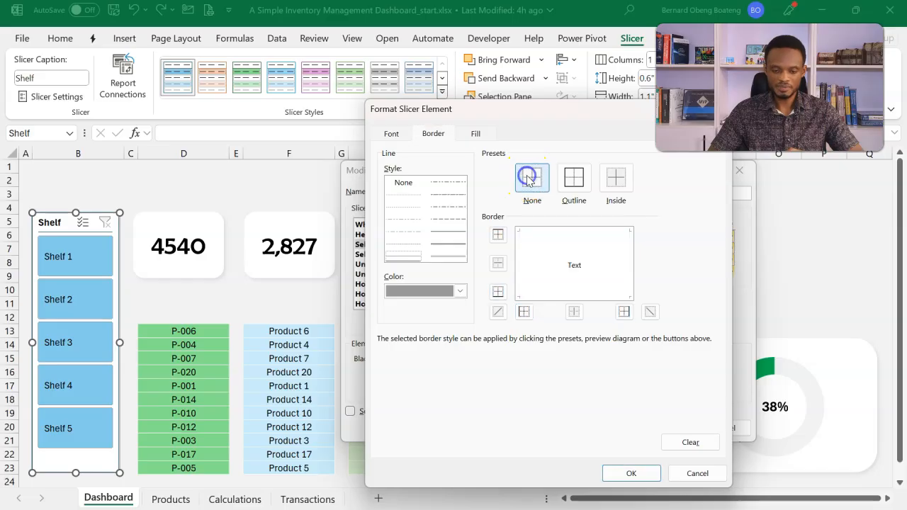
click(391, 136)
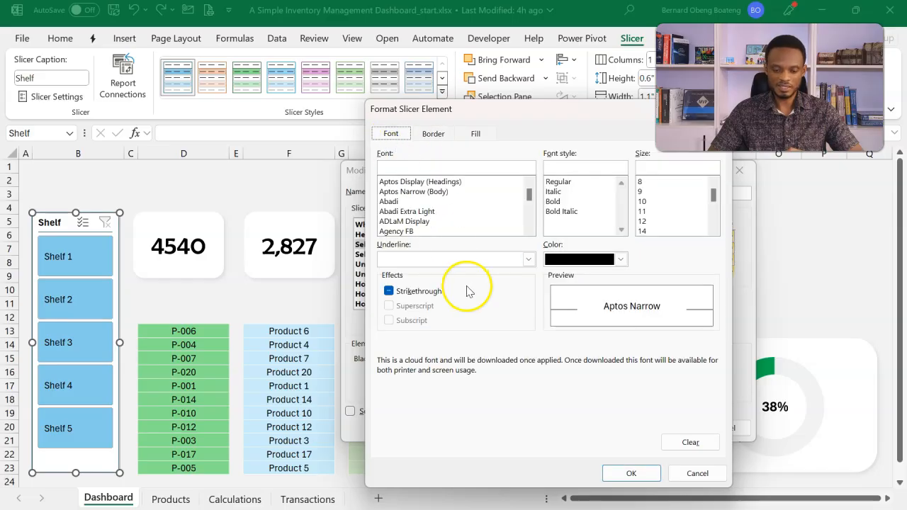
click(630, 473)
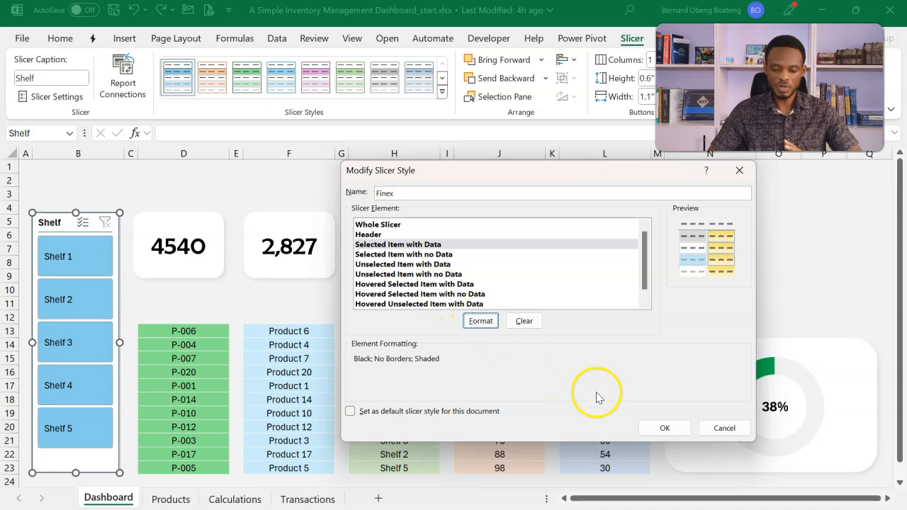
click(663, 427)
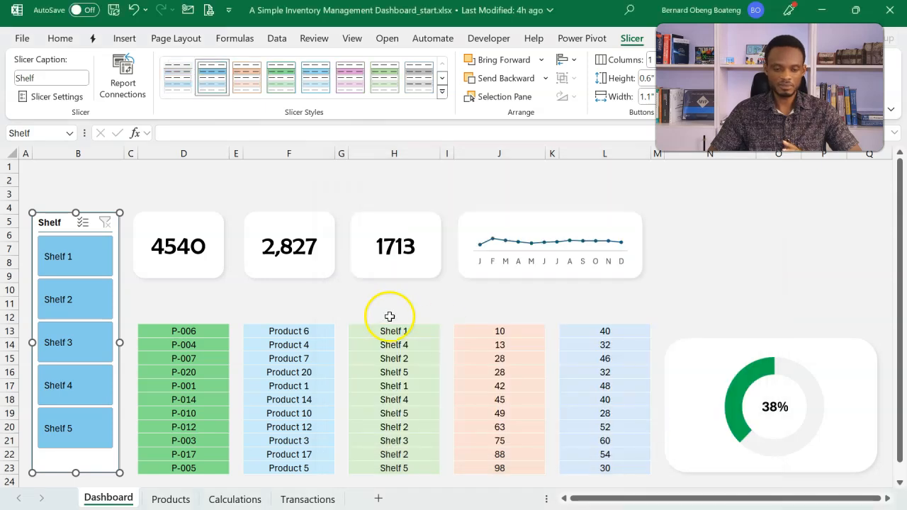
- Apply the Finex style to the Shelf slicer and filter it to Shelf 1
click(183, 84)
click(112, 191)
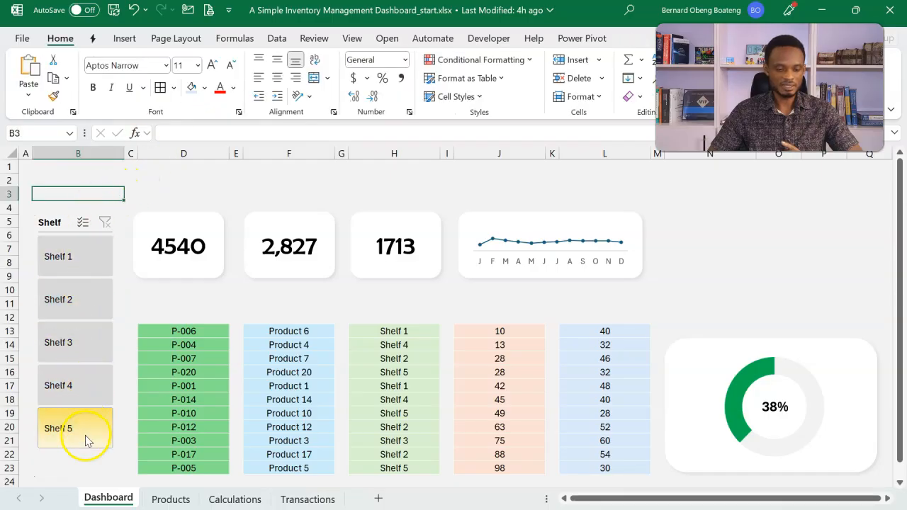
click(62, 227)
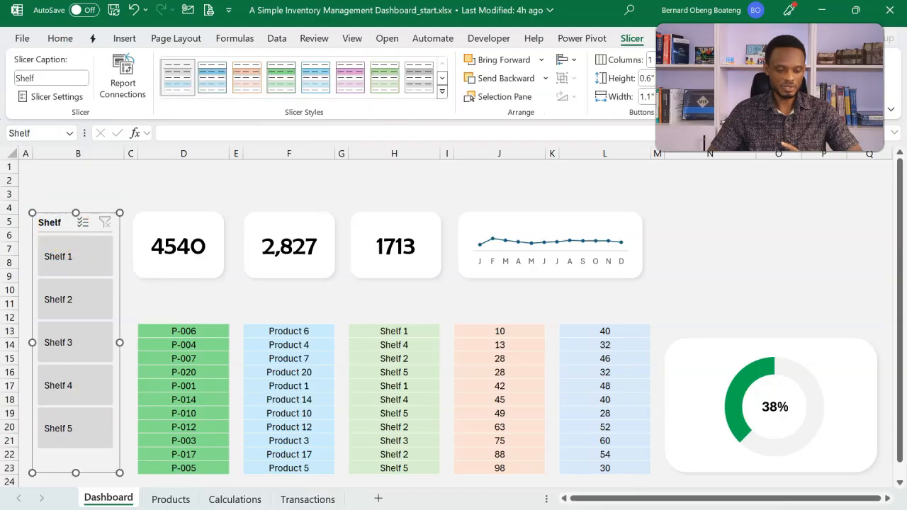
click(81, 265)
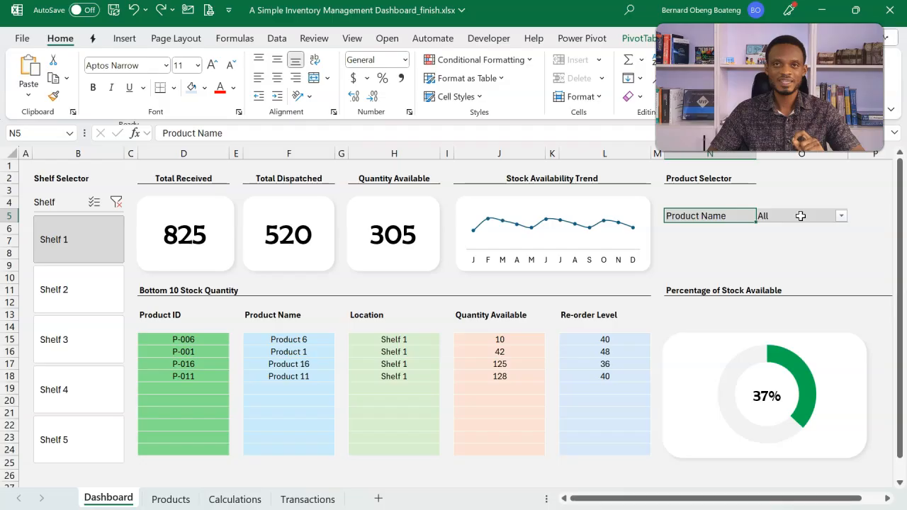
- Expand All in the Product Name filter of the finished dashboard workbook to view its product list
click(840, 216)
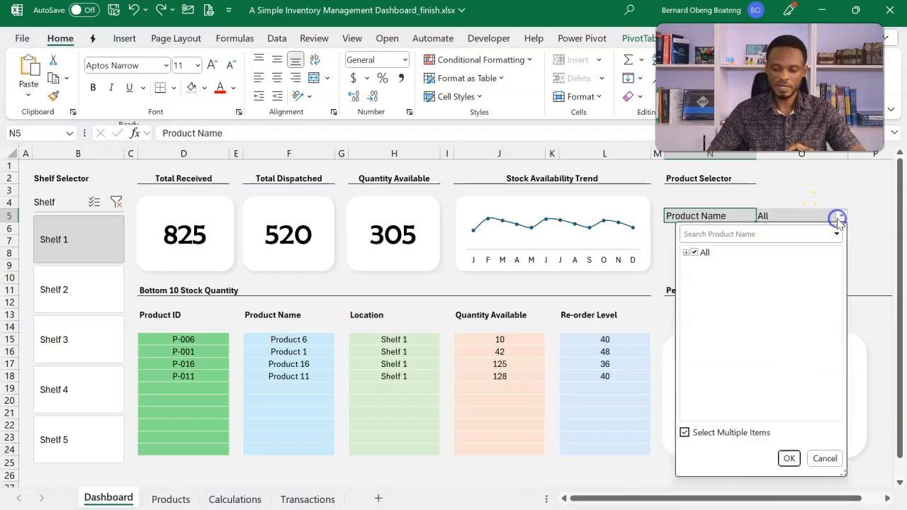
click(685, 252)
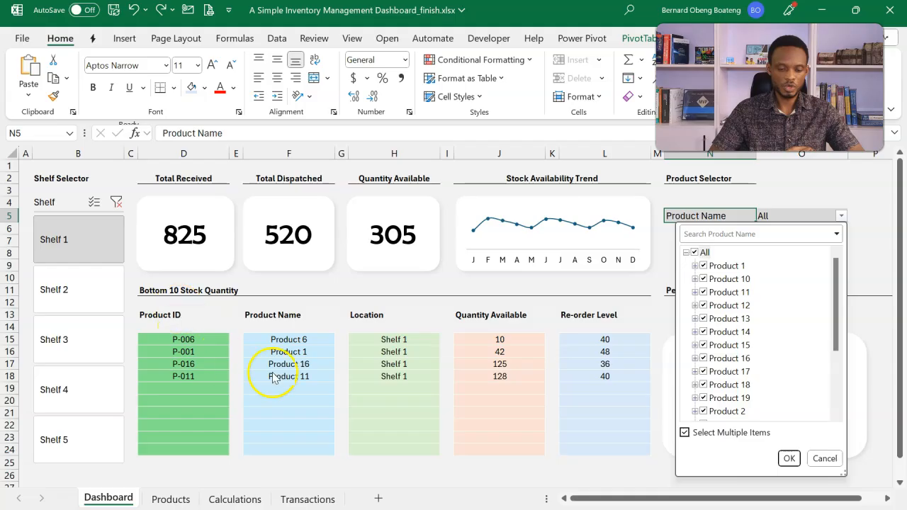
click(403, 281)
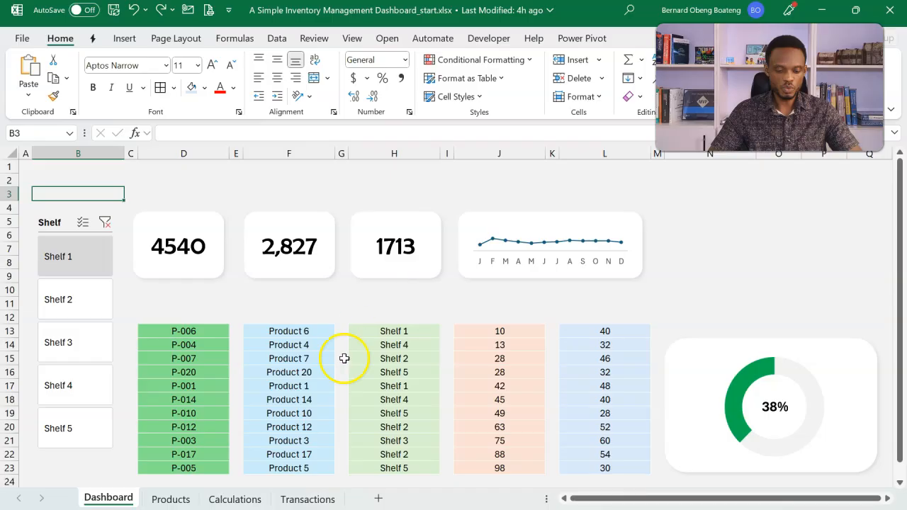
- Insert a PivotTable from the Data Model at cell AA3 of the Calculations sheet in the start workbook
click(243, 499)
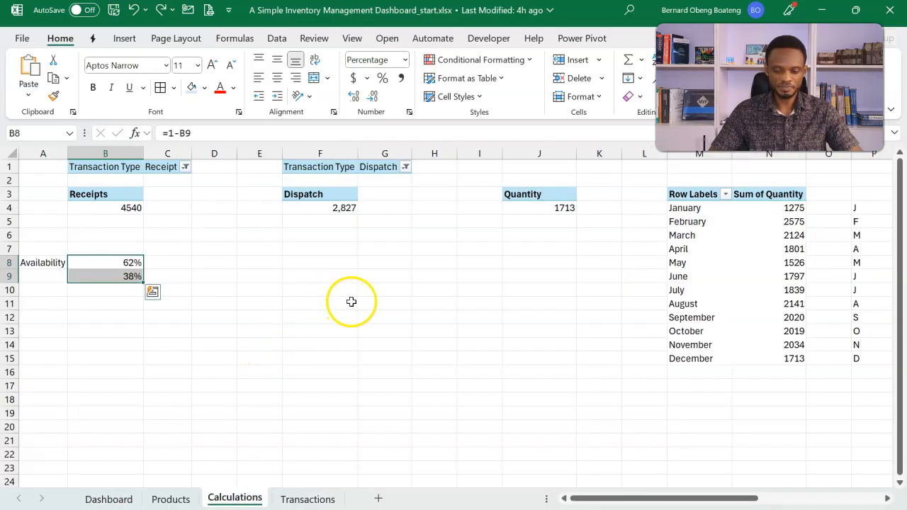
scroll(350, 301, right, 5)
click(374, 292)
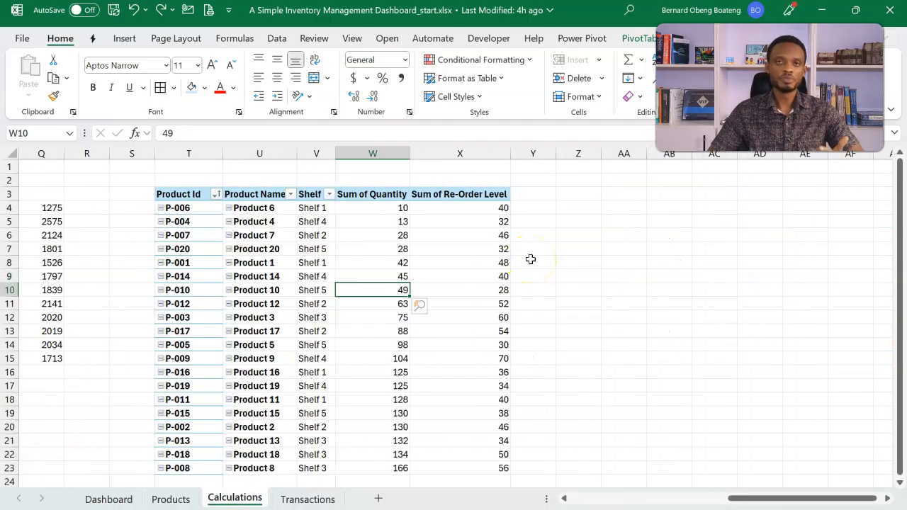
click(586, 199)
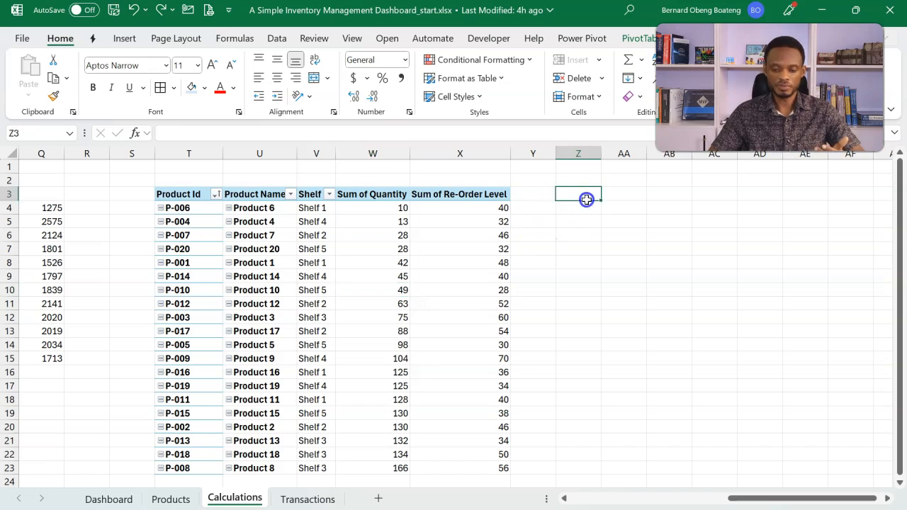
click(610, 196)
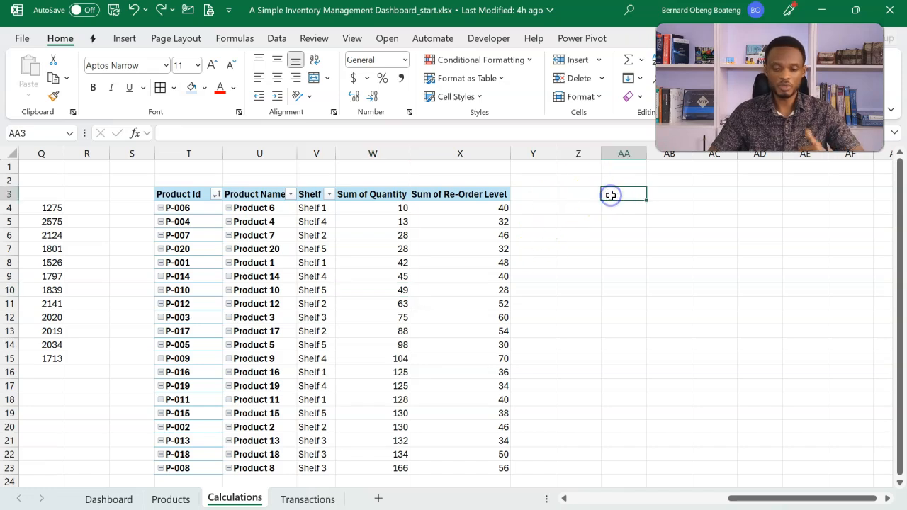
click(124, 39)
click(35, 90)
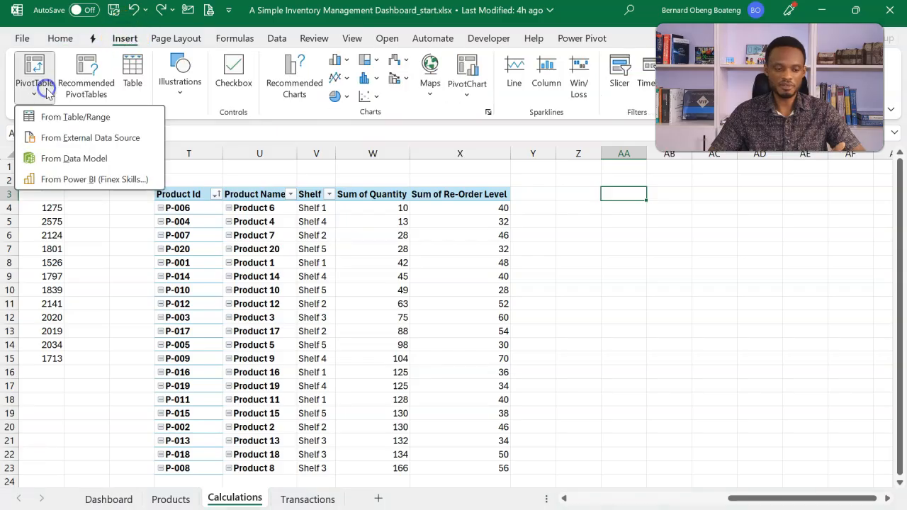
click(84, 160)
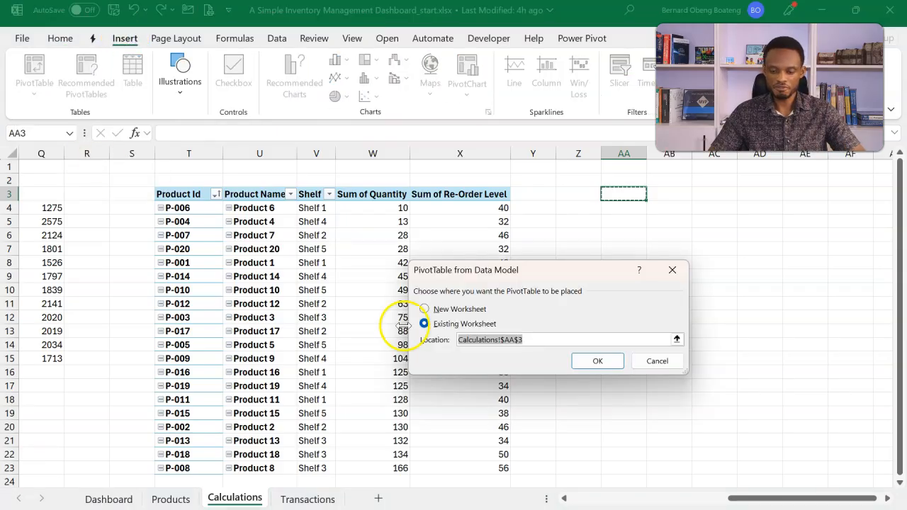
click(588, 361)
- Add Product Name from the Products table as the new PivotTable's report filter and widen column AB
click(640, 498)
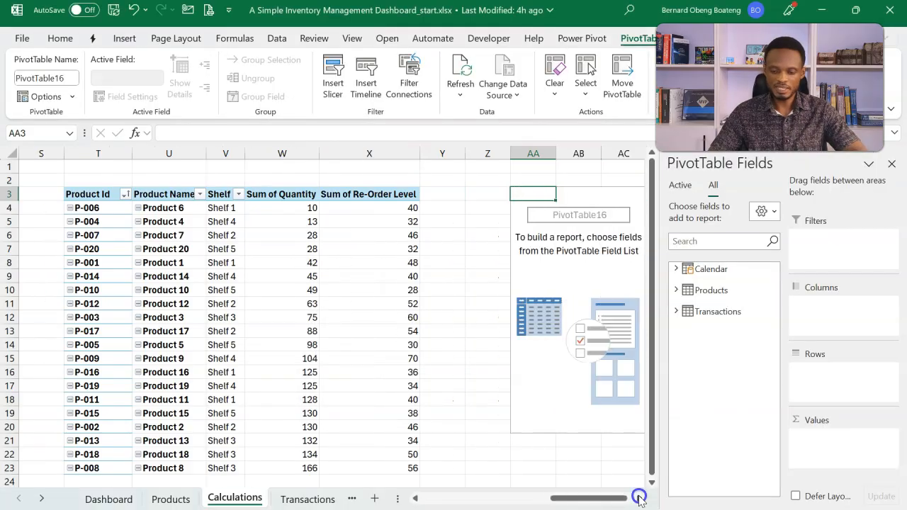
click(639, 500)
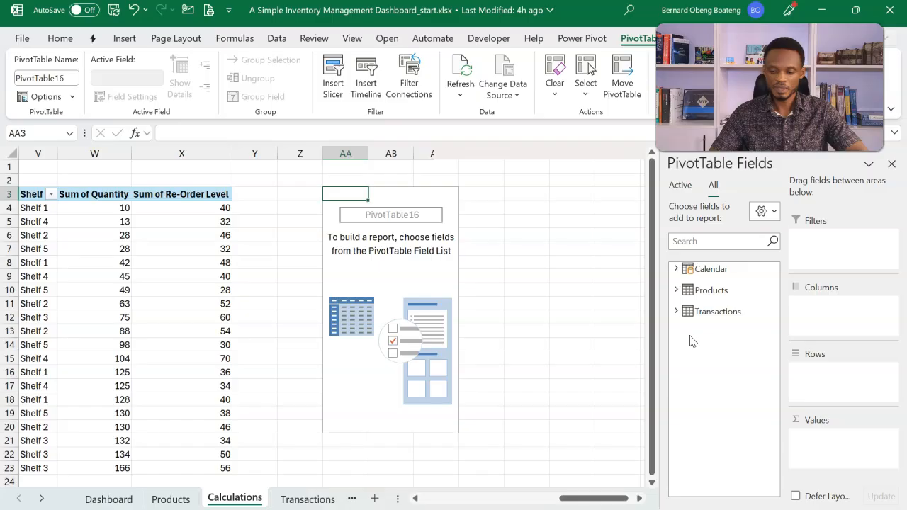
click(676, 290)
drag(712, 320, 815, 254)
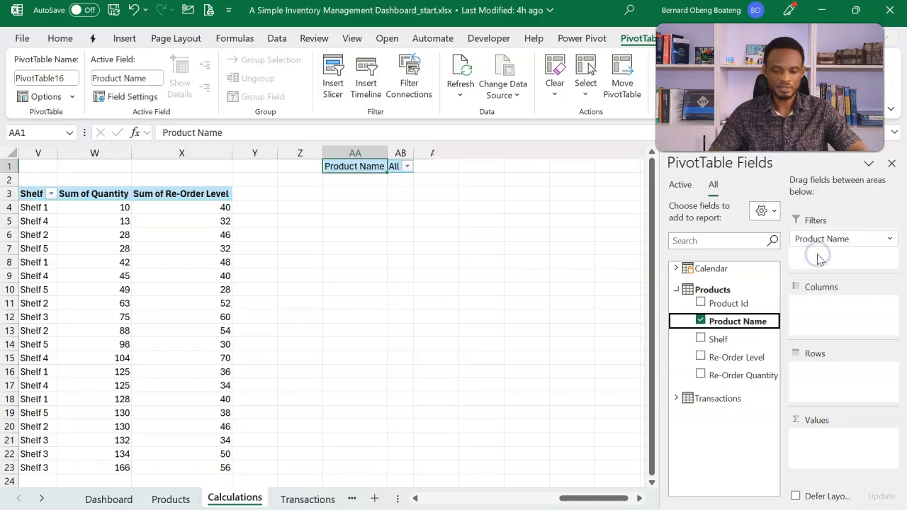
drag(414, 153, 460, 154)
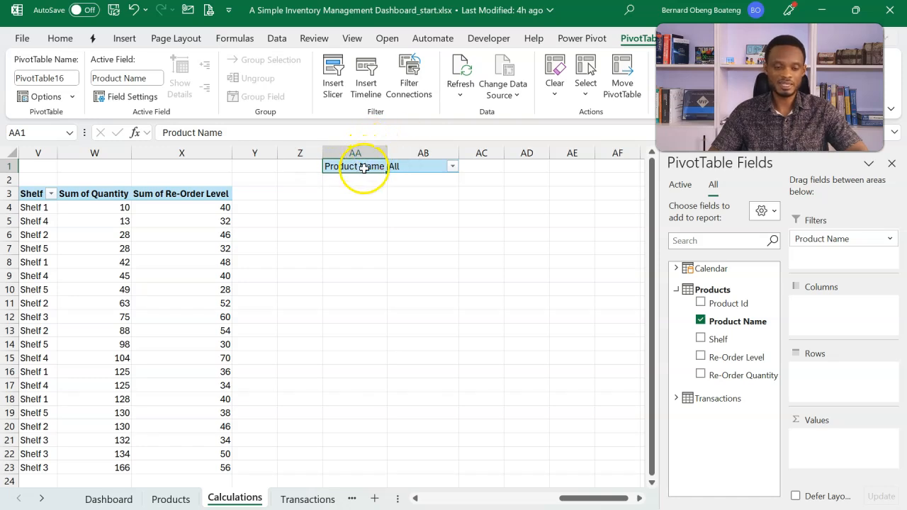
- Insert a Product Name slicer for the new PivotTable and place it on empty cells around columns AF to AH
click(132, 40)
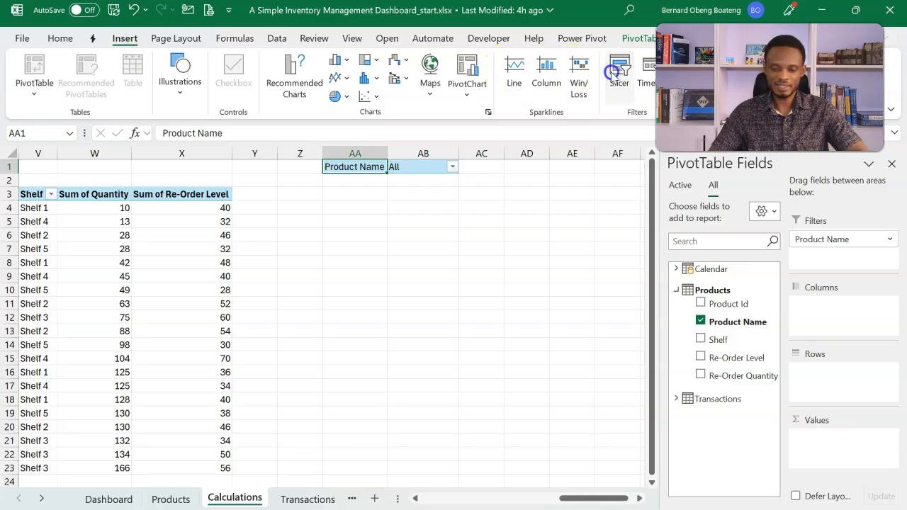
click(613, 73)
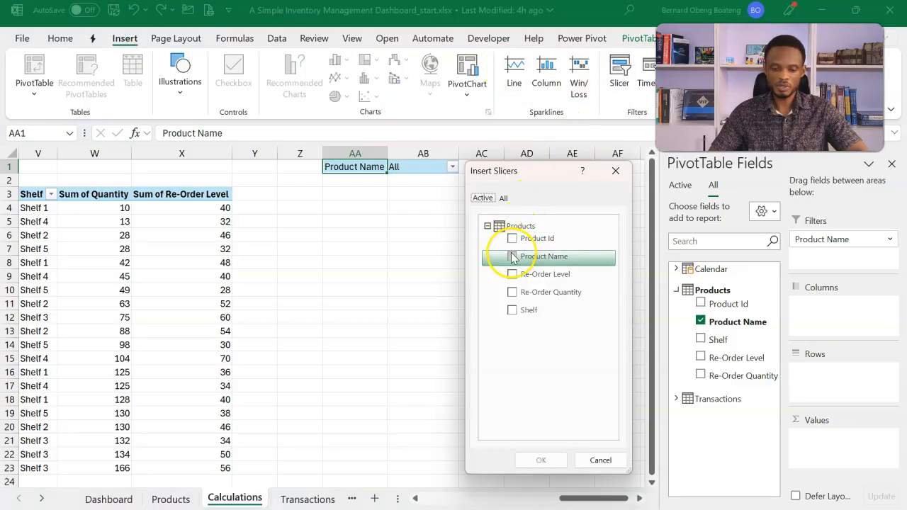
click(512, 256)
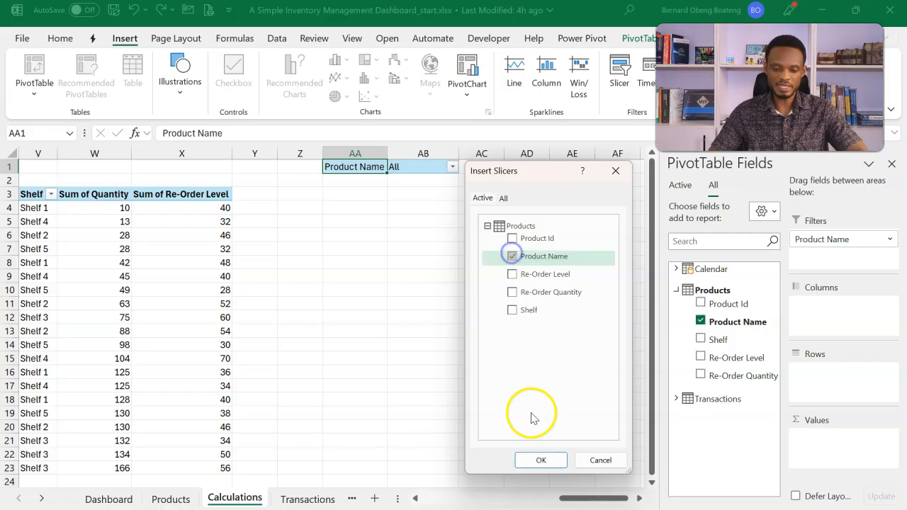
click(541, 460)
drag(324, 241, 621, 267)
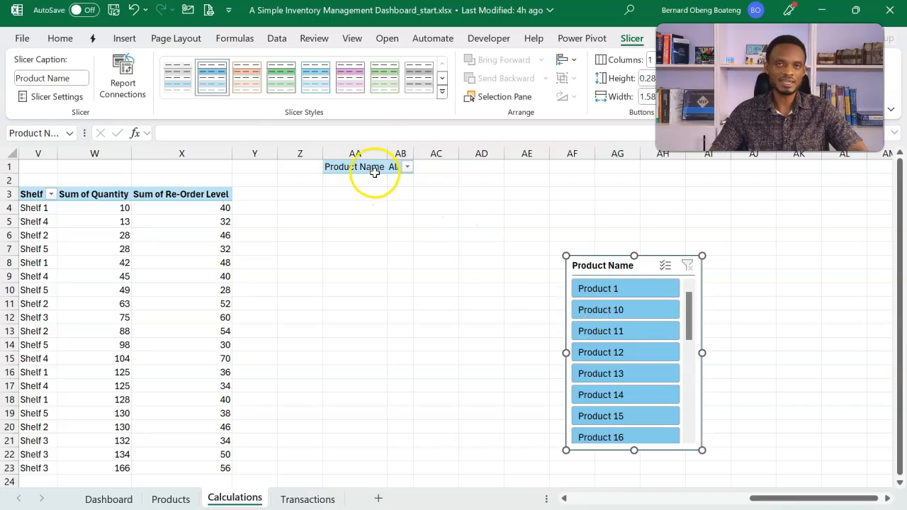
- Connect the Product Name slicer to the Dispatch, Quantity, Receipts, Summary and Trend PivotTables, and test it by filtering to Product 1 and clearing
click(601, 271)
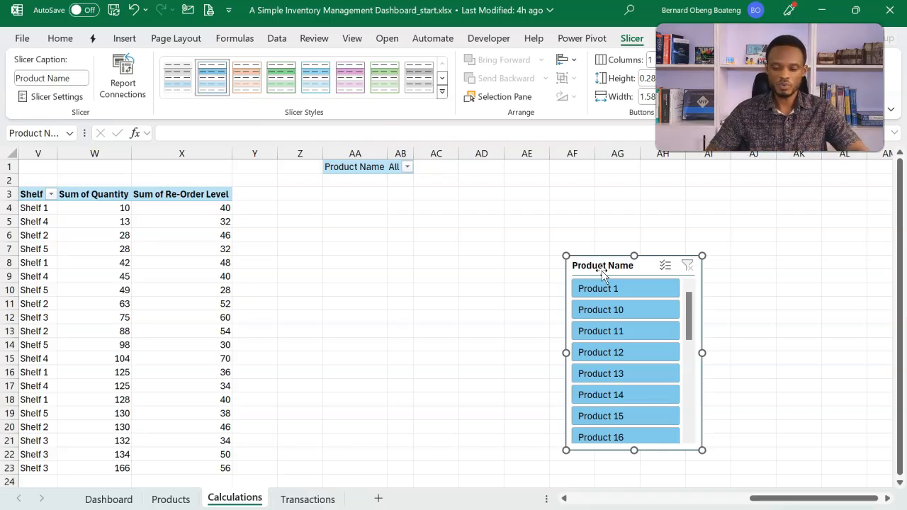
right_click(601, 270)
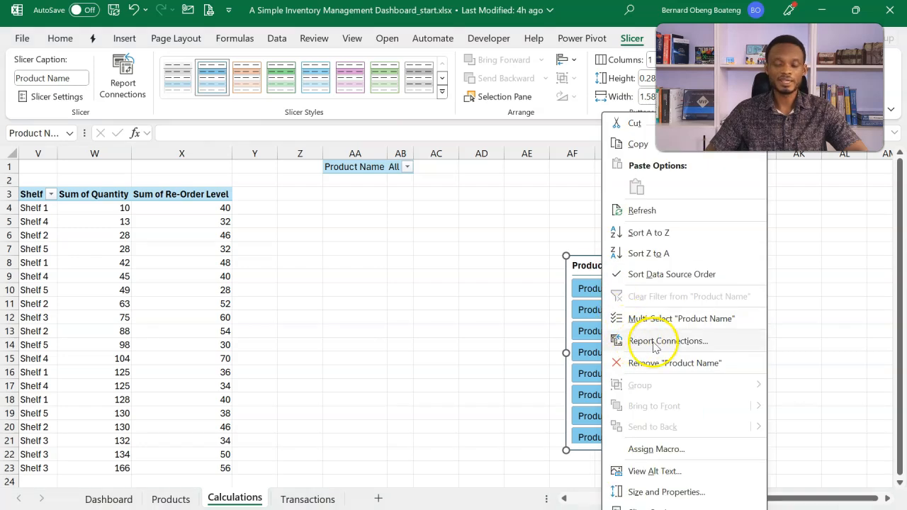
click(659, 343)
drag(603, 298, 410, 216)
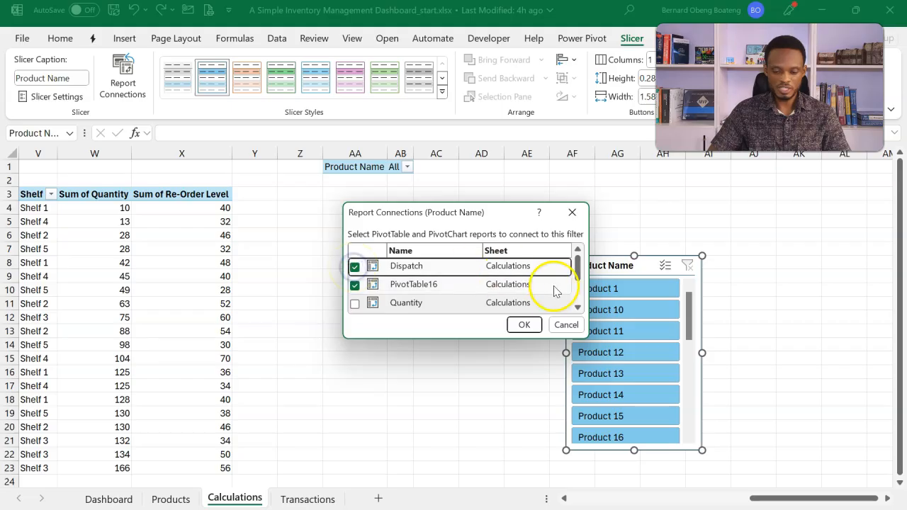
click(577, 307)
click(354, 280)
click(354, 298)
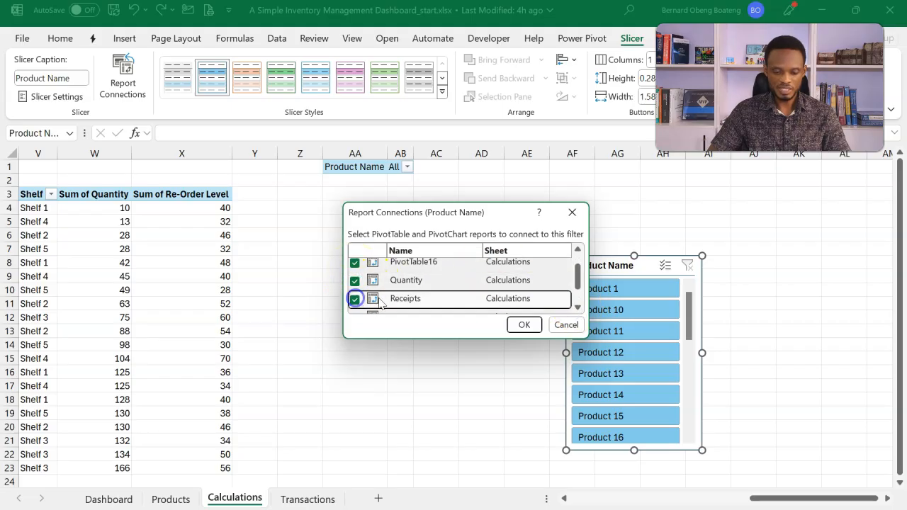
click(577, 307)
click(354, 294)
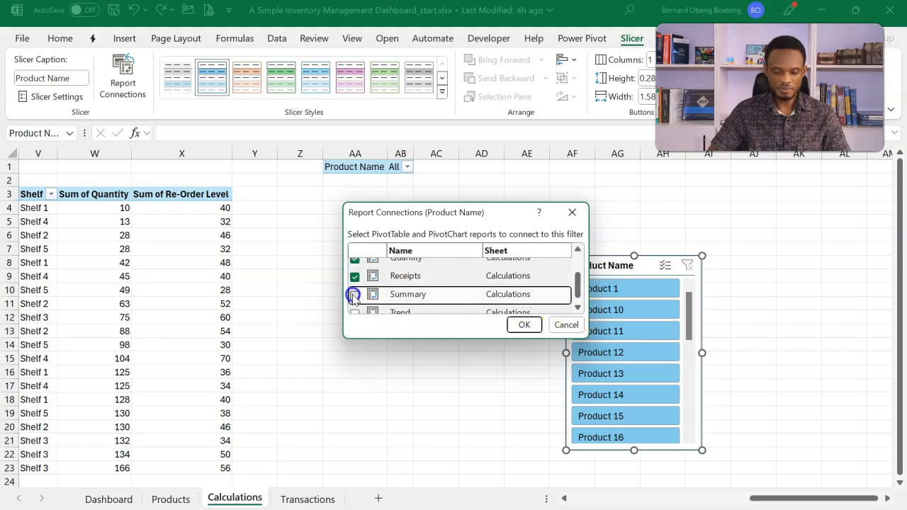
click(578, 308)
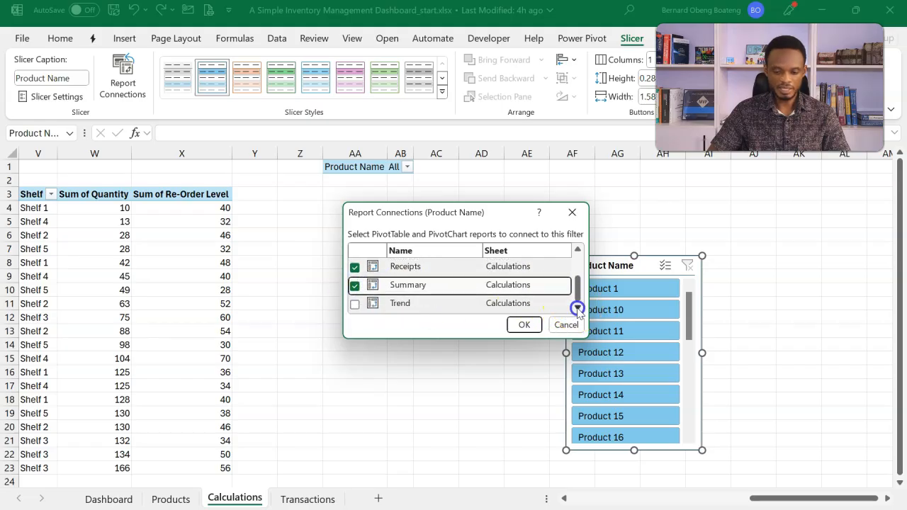
click(354, 303)
click(521, 326)
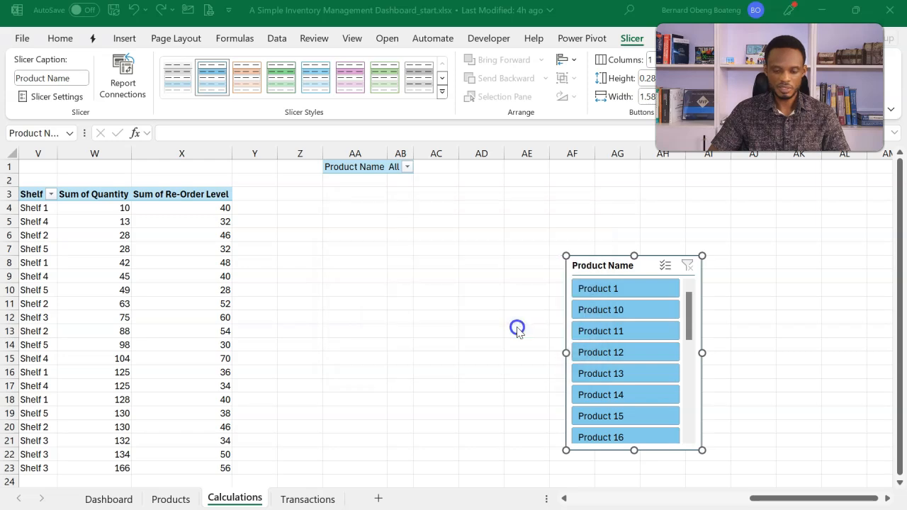
click(587, 289)
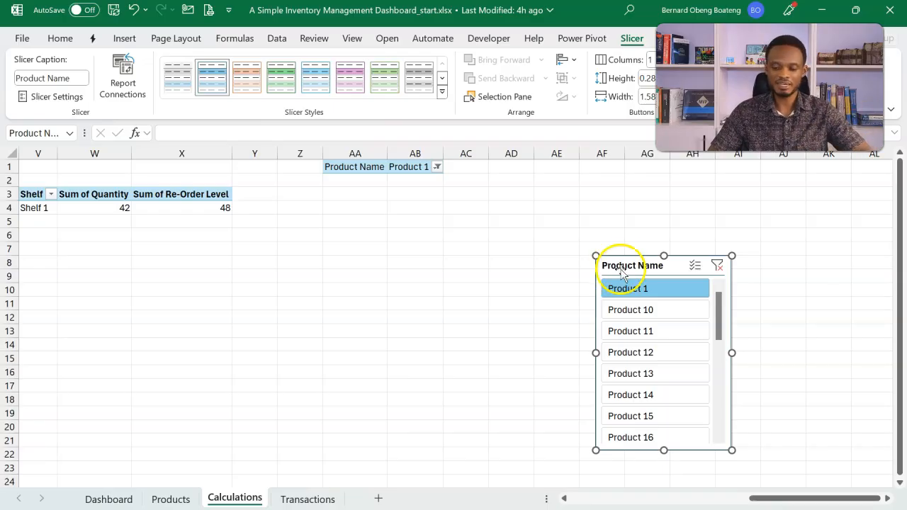
click(717, 266)
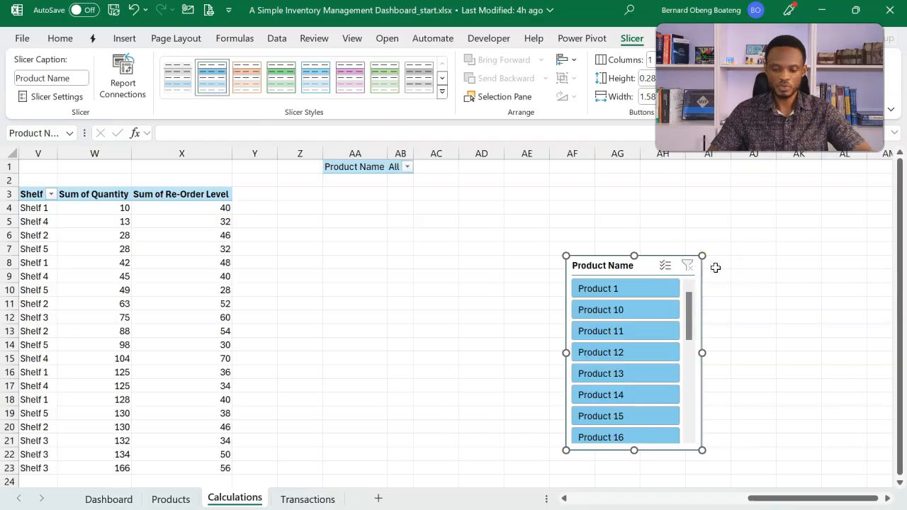
- Widen columns AA and AB and move the Product Name report filter from AA1:AB1 to cell N5 of the Dashboard sheet
drag(409, 157, 449, 158)
drag(389, 155, 423, 167)
click(394, 166)
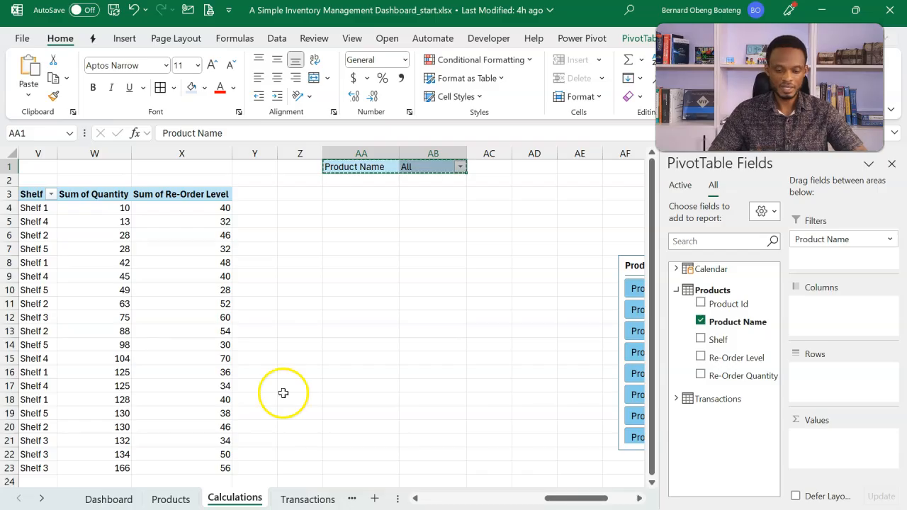
click(125, 497)
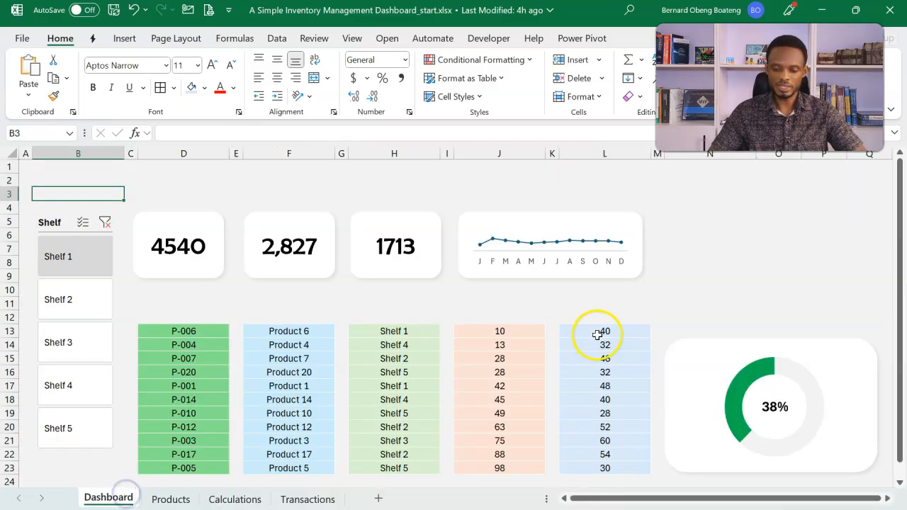
click(717, 216)
key(ctrl+v)
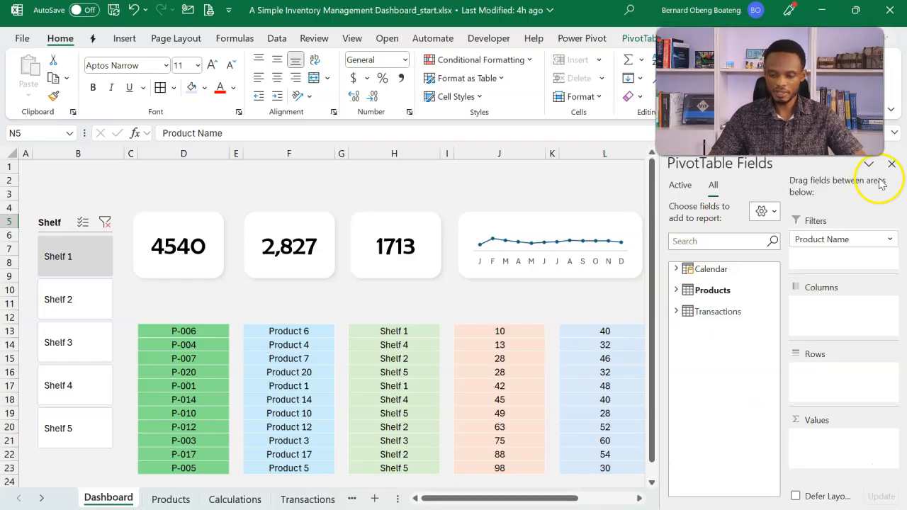
- Hide the PivotTable field list and widen column O on the Dashboard sheet
click(655, 39)
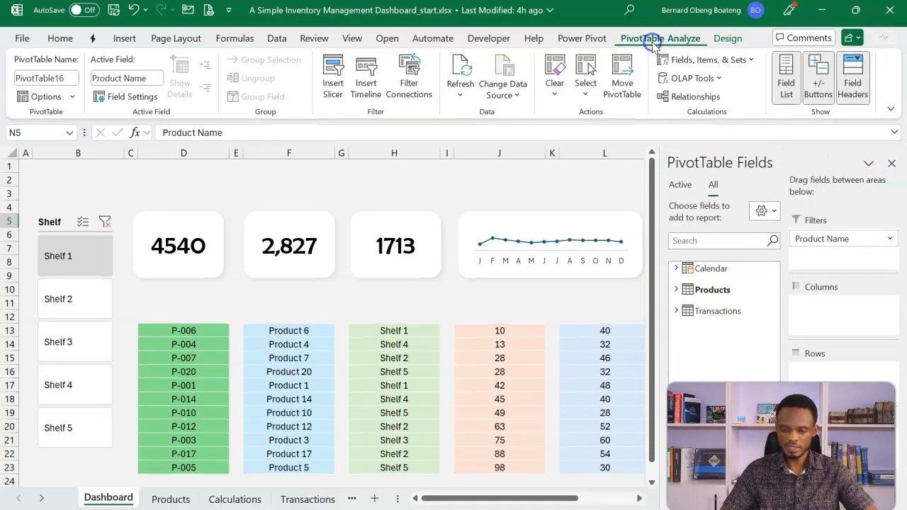
click(777, 85)
drag(755, 153, 807, 155)
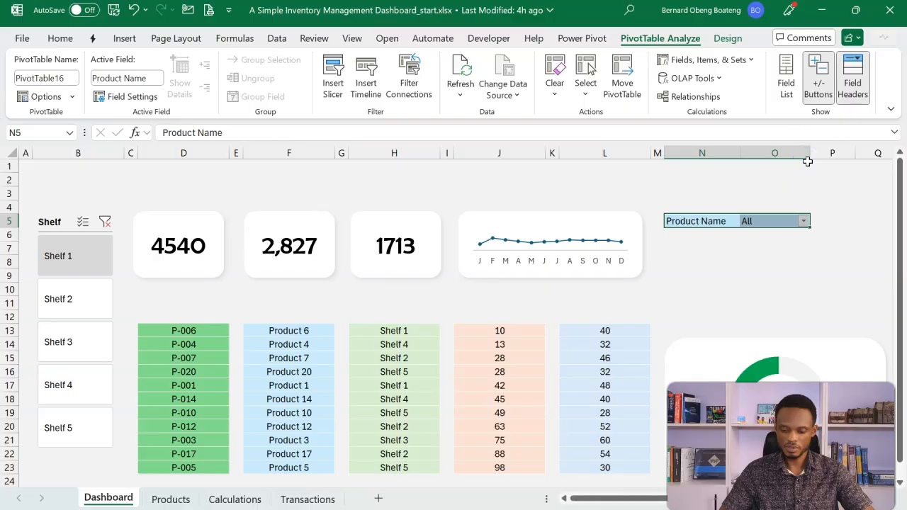
click(777, 374)
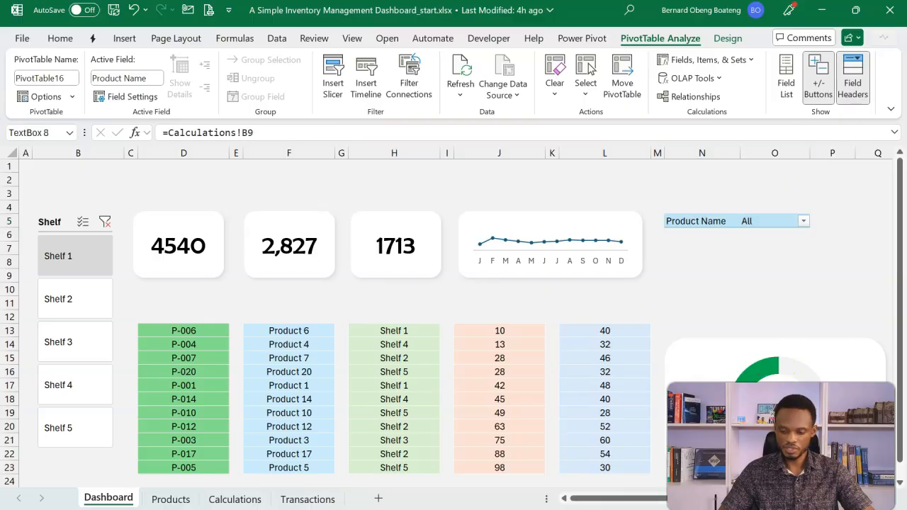
key(Escape)
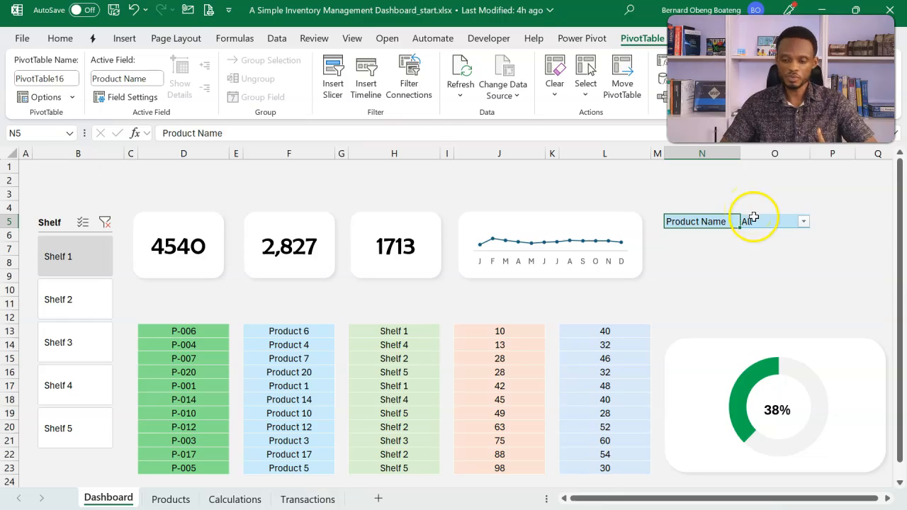
- Turn off autofitting of column widths on update for the Product Name filter PivotTable at N5
click(803, 223)
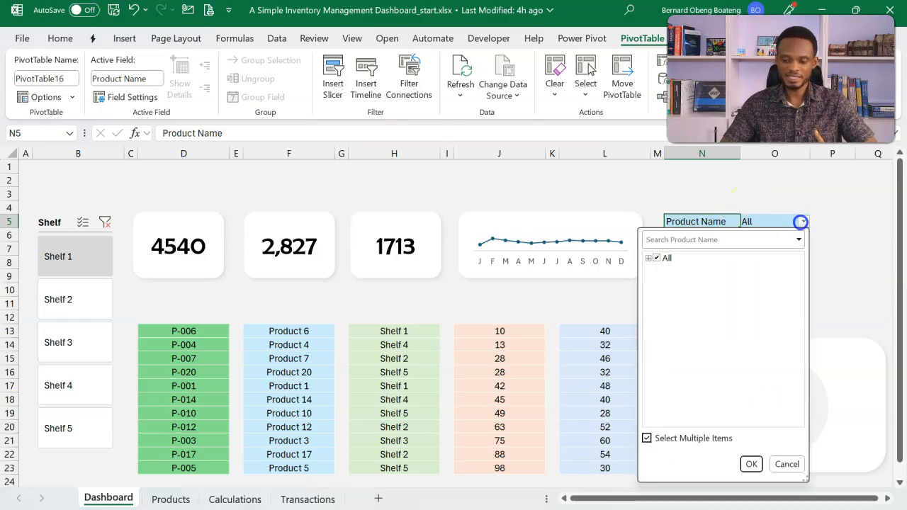
click(698, 221)
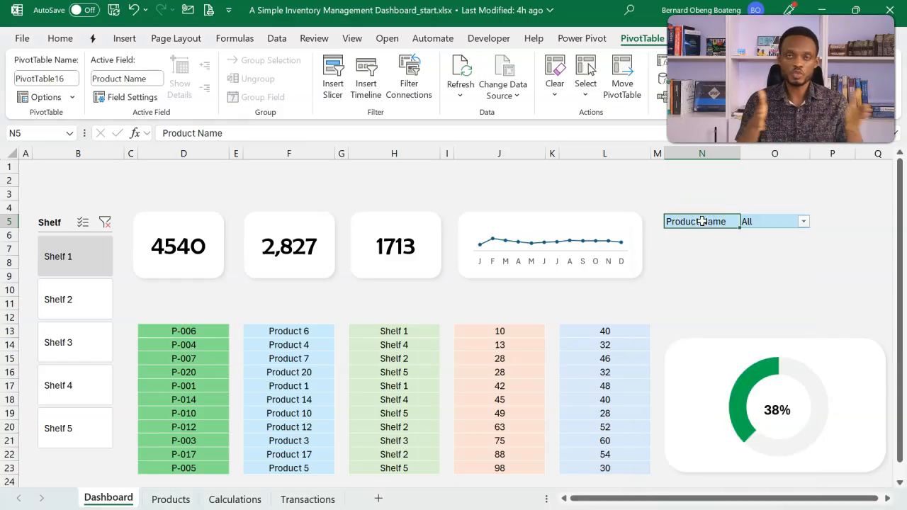
click(697, 219)
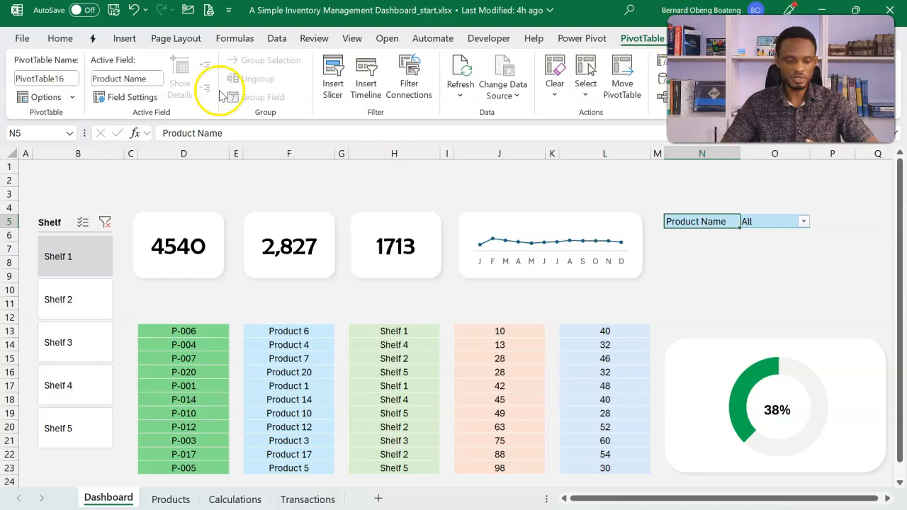
click(72, 98)
click(71, 117)
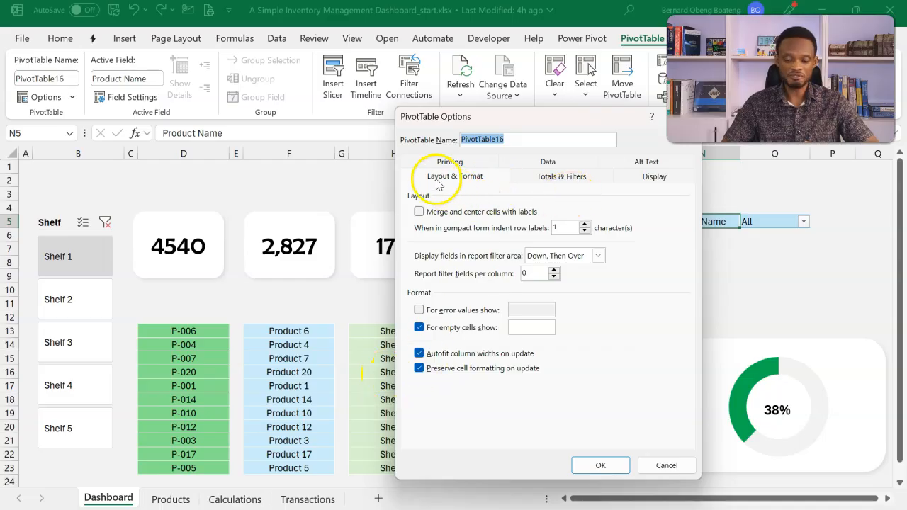
click(418, 353)
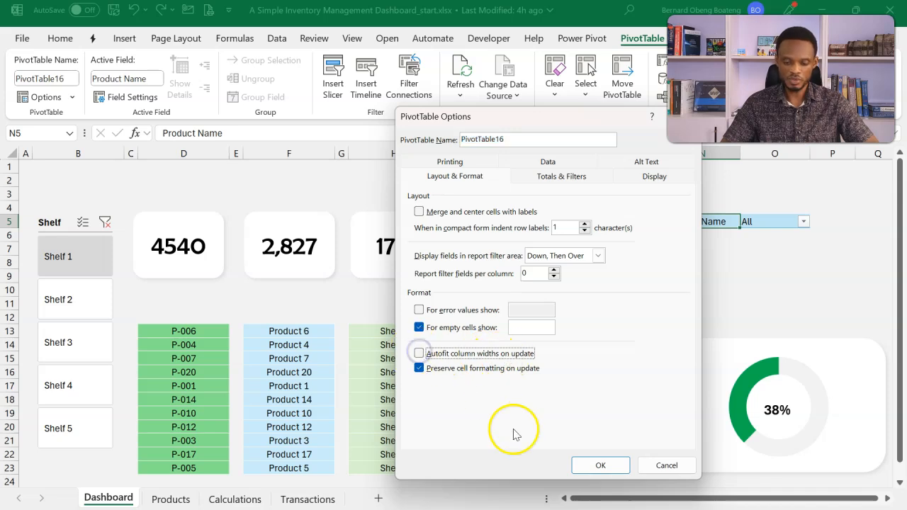
click(592, 467)
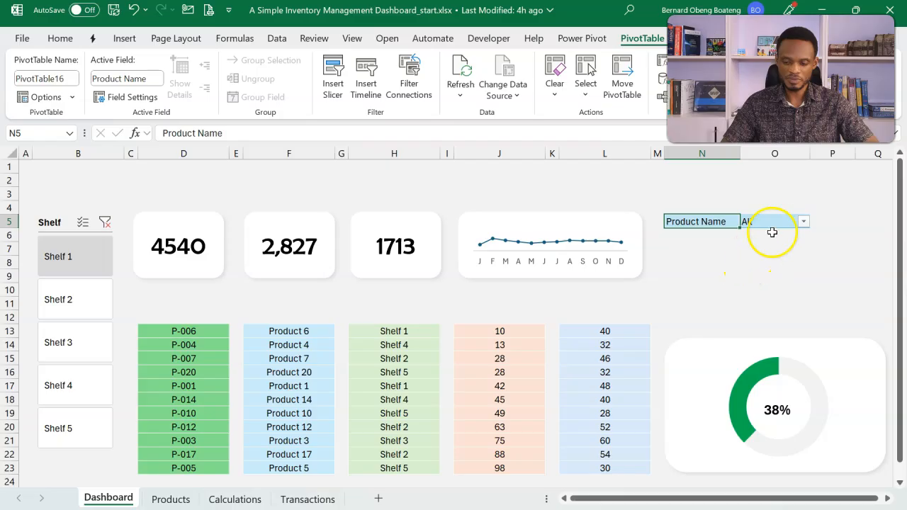
- Filter the dashboard to Product 1 only with the Product Name report filter
click(802, 223)
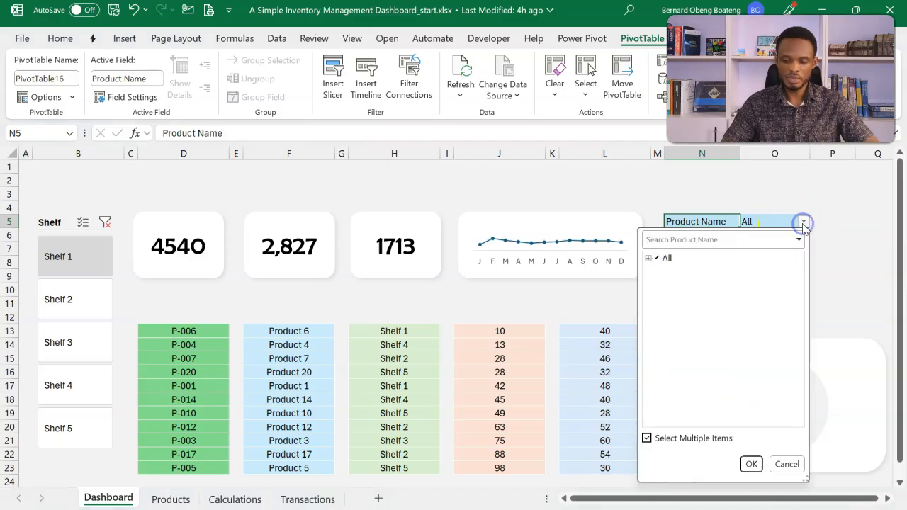
click(648, 258)
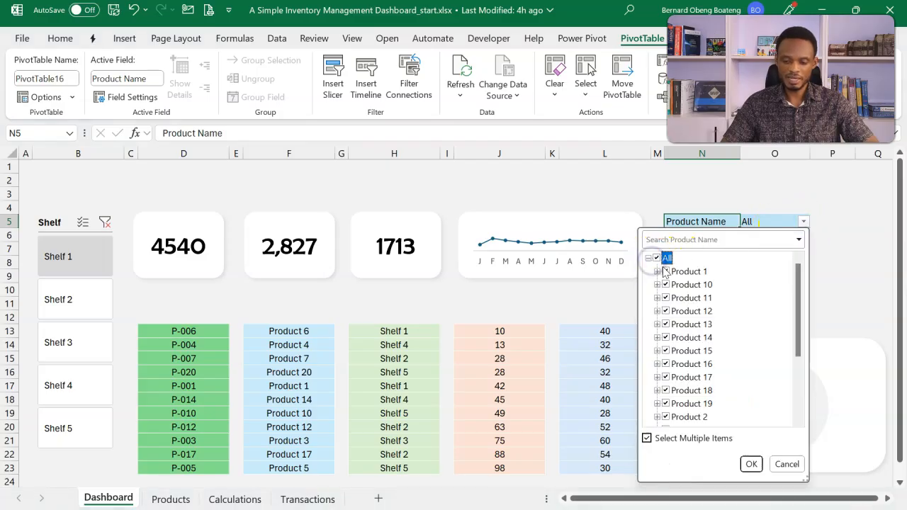
click(657, 258)
click(665, 271)
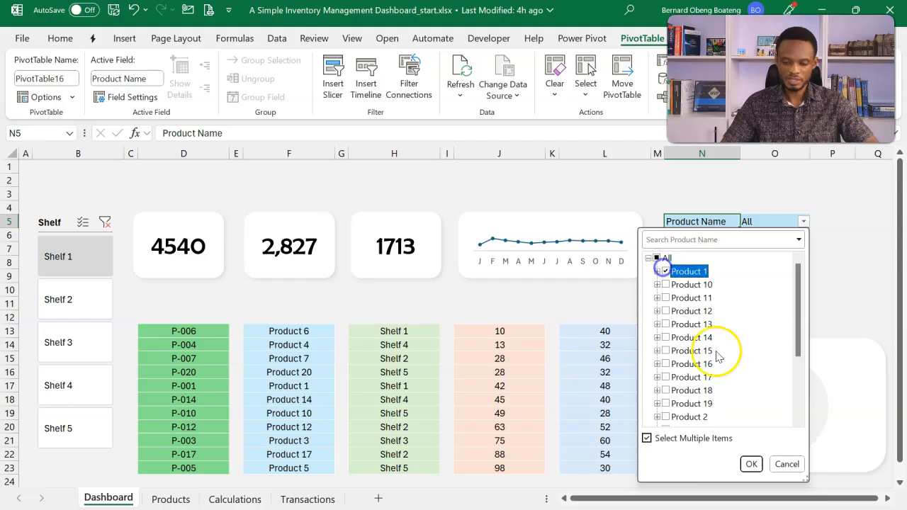
click(750, 464)
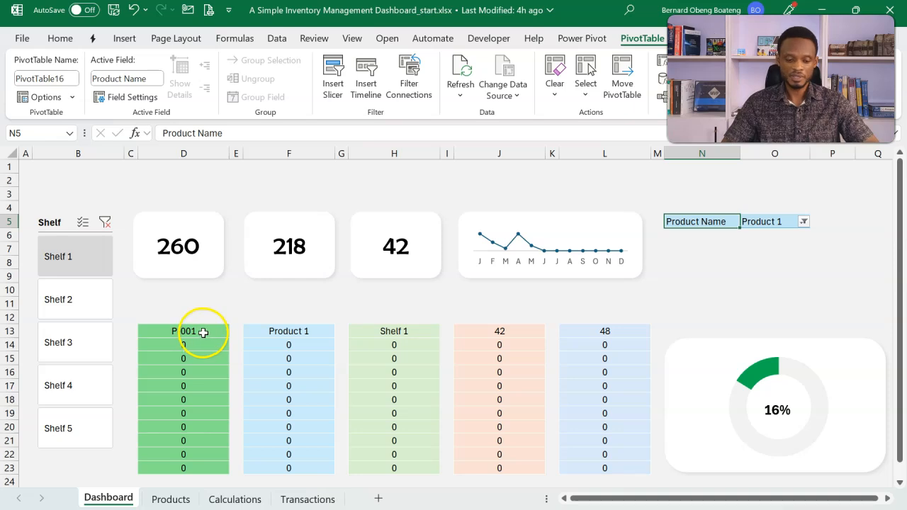
- Apply the custom number format #;-#;;@ to the stock table cells D13:L23 to hide zeros
drag(203, 333, 609, 463)
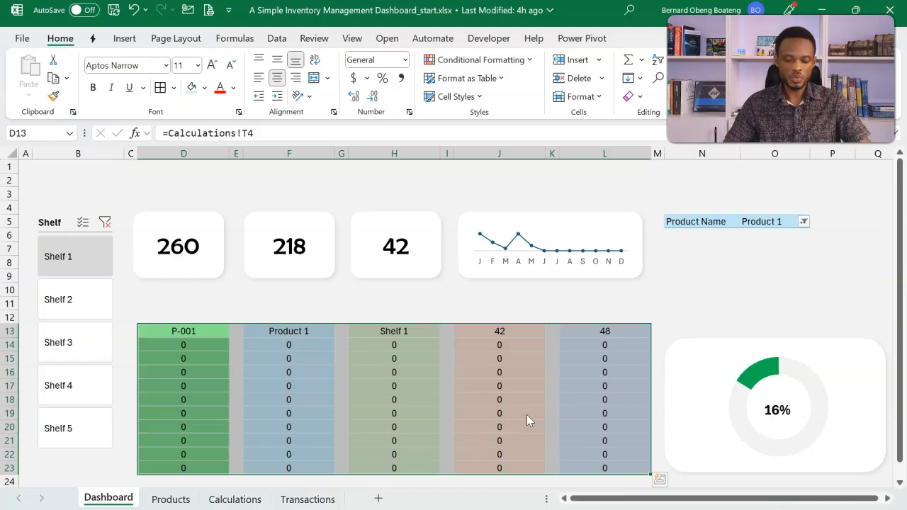
key(ctrl+1)
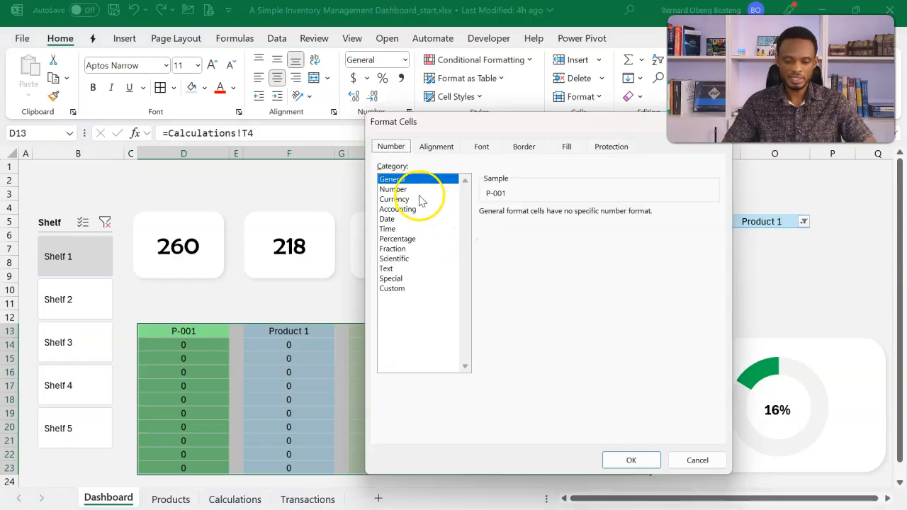
click(406, 288)
double_click(514, 225)
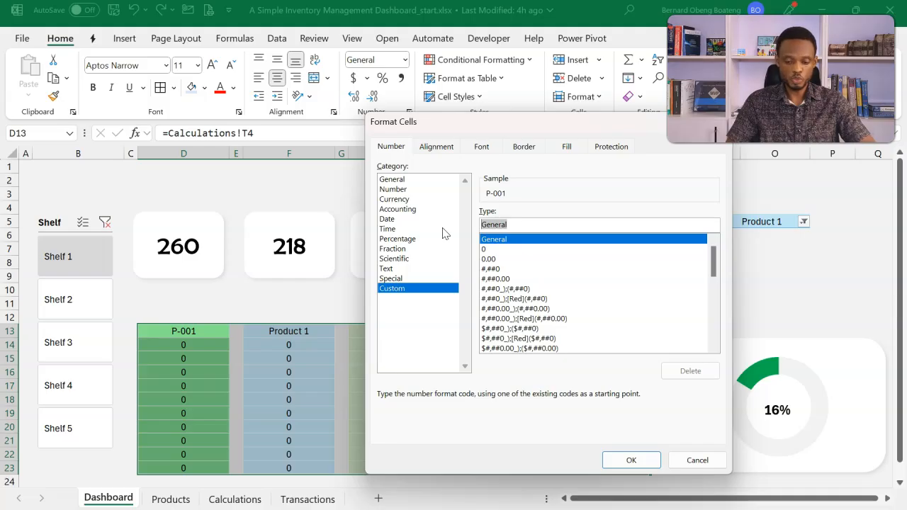
text(#)
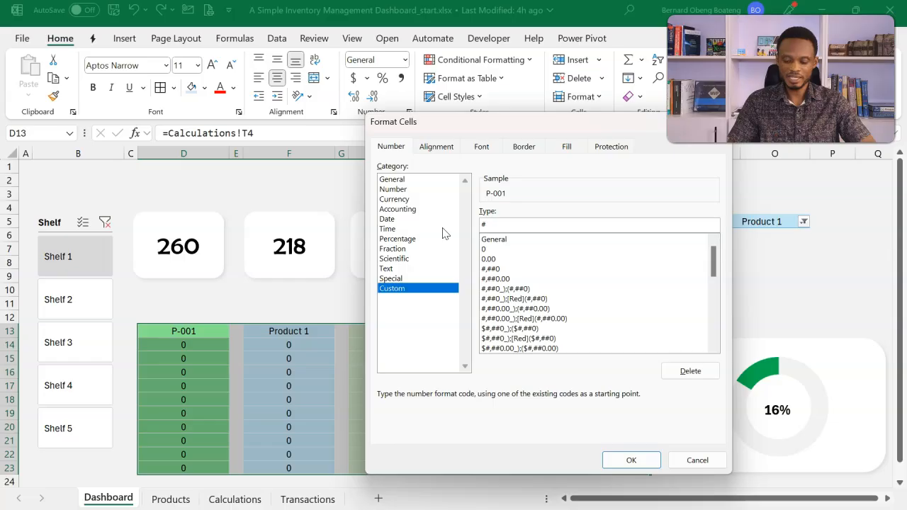
text(;-#;;@)
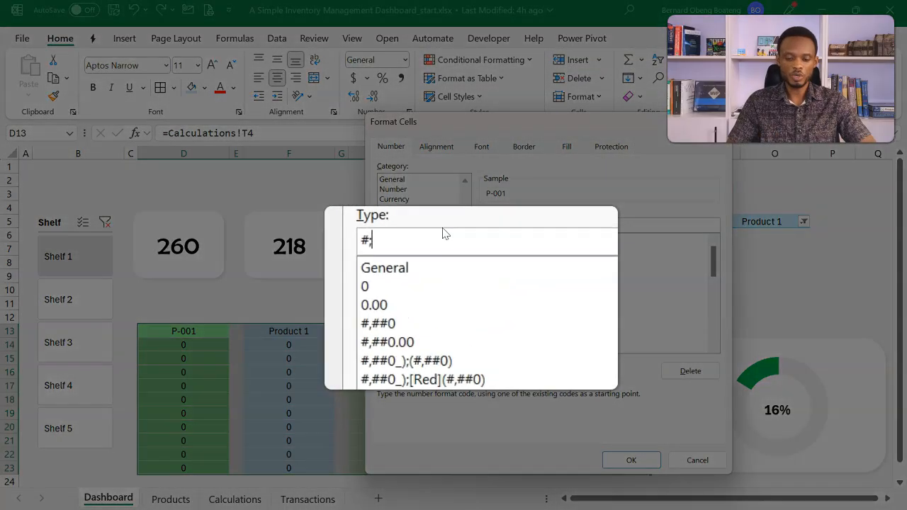
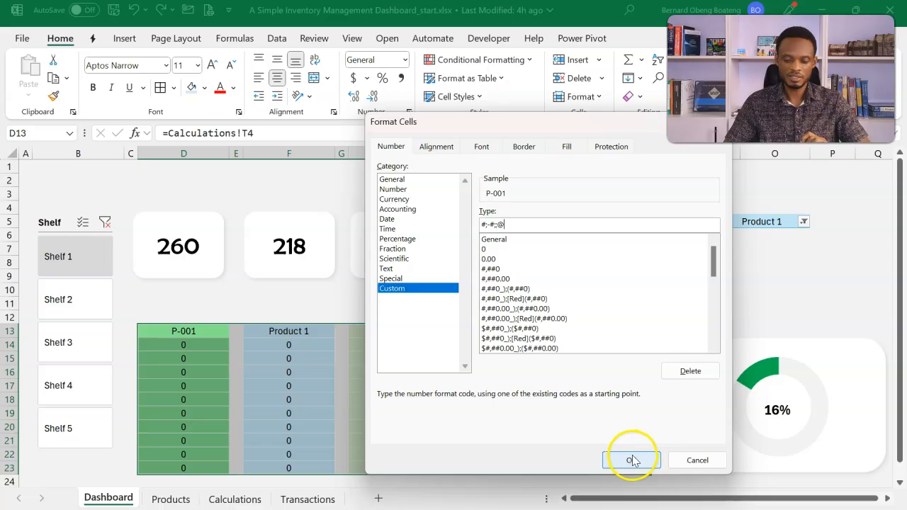
click(631, 460)
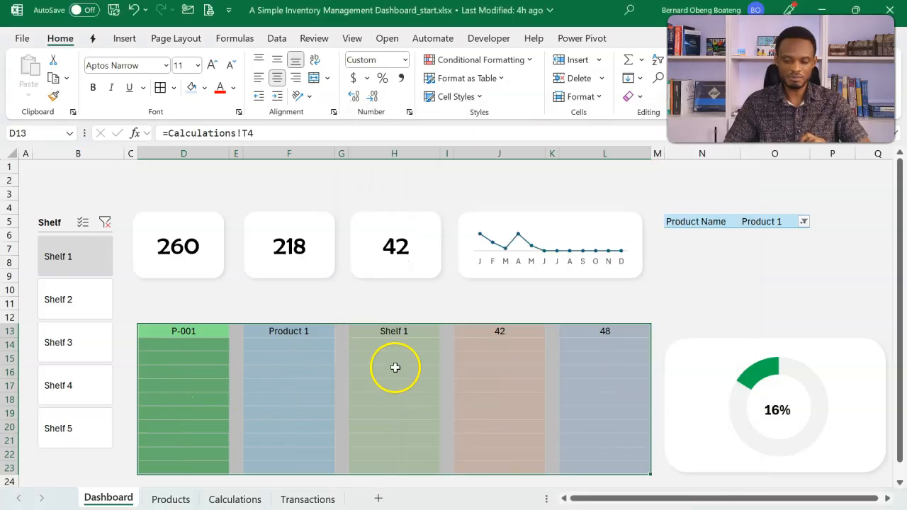
- Reset the dashboard's Product Name report filter to All
click(804, 221)
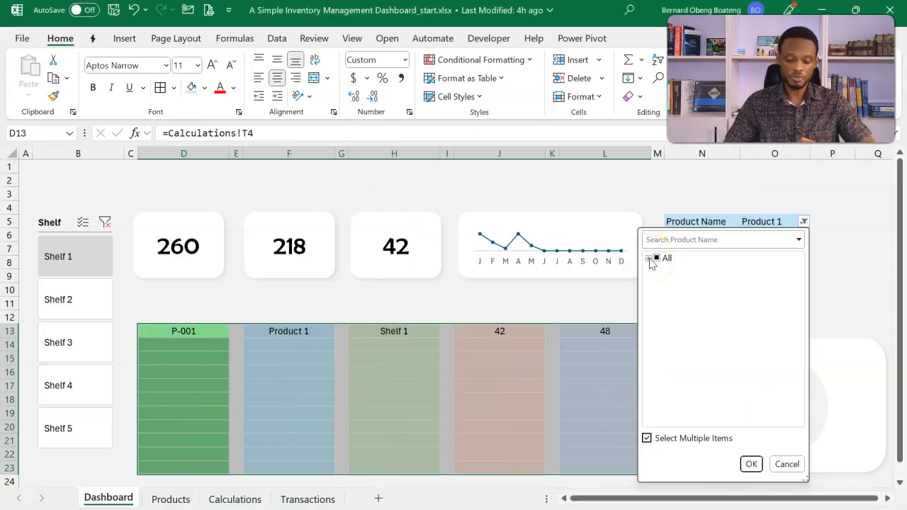
click(656, 258)
click(751, 464)
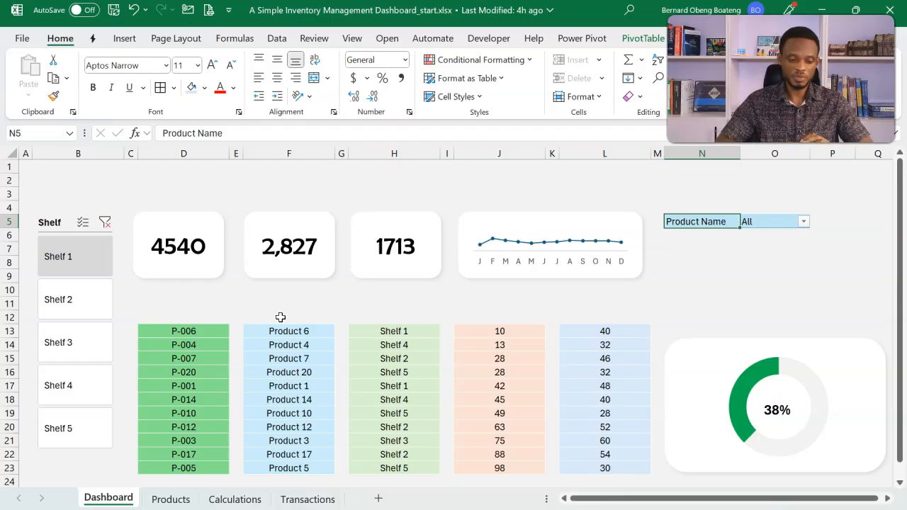
- Connect the Shelf slicer to the Dispatch, Quantity, Receipts, Summary and Trend PivotTables on the Calculations sheet
click(75, 243)
click(62, 221)
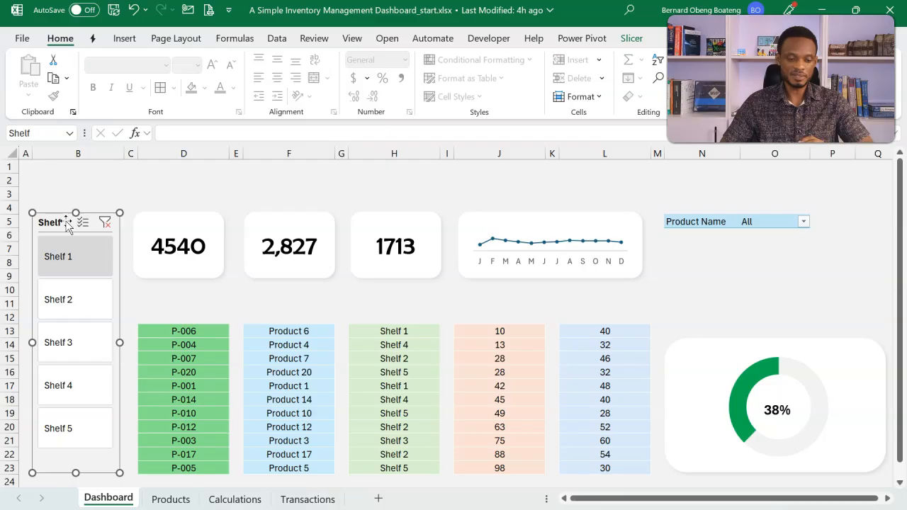
right_click(66, 224)
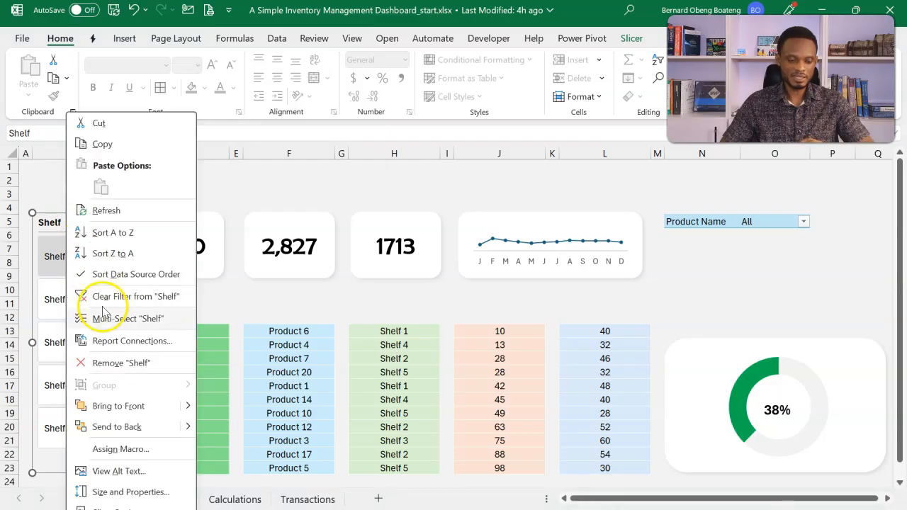
click(113, 341)
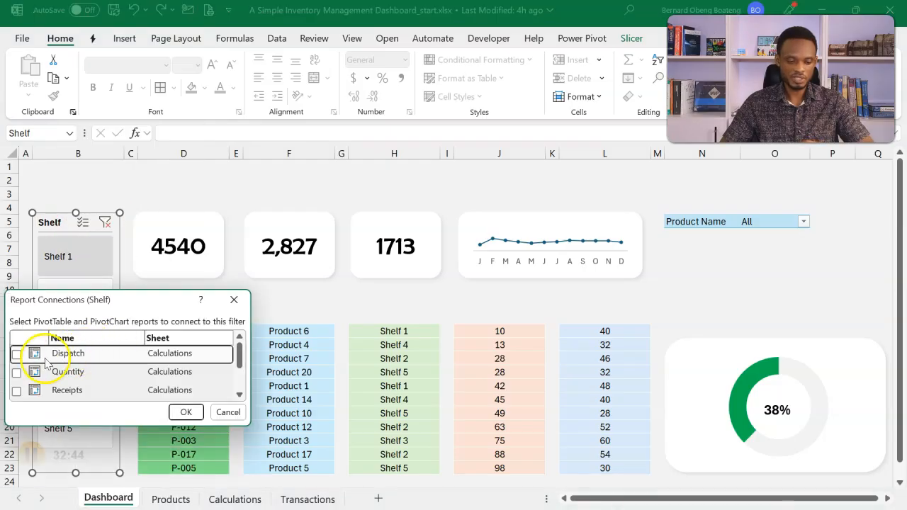
click(16, 372)
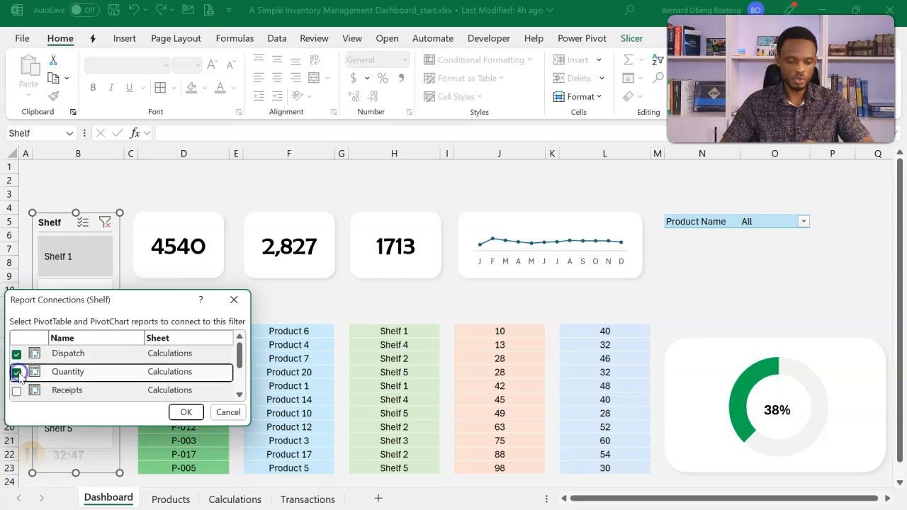
drag(239, 352, 239, 360)
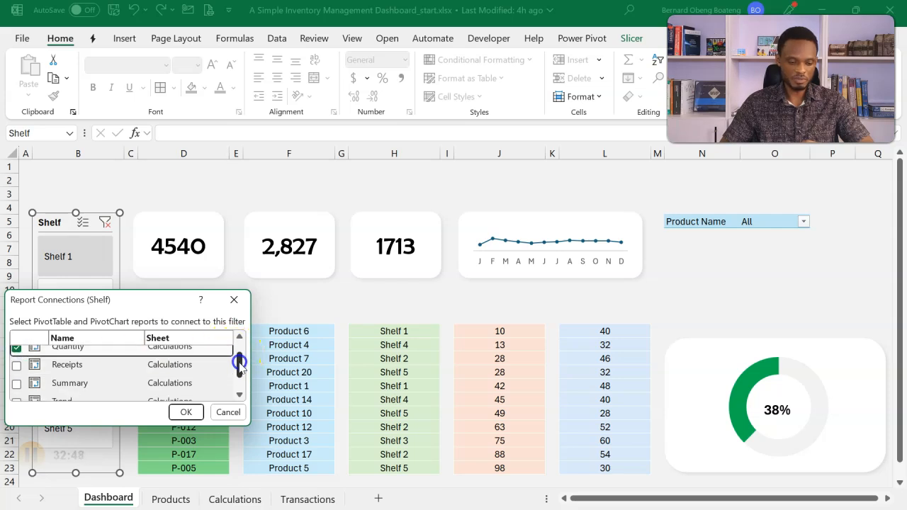
click(17, 365)
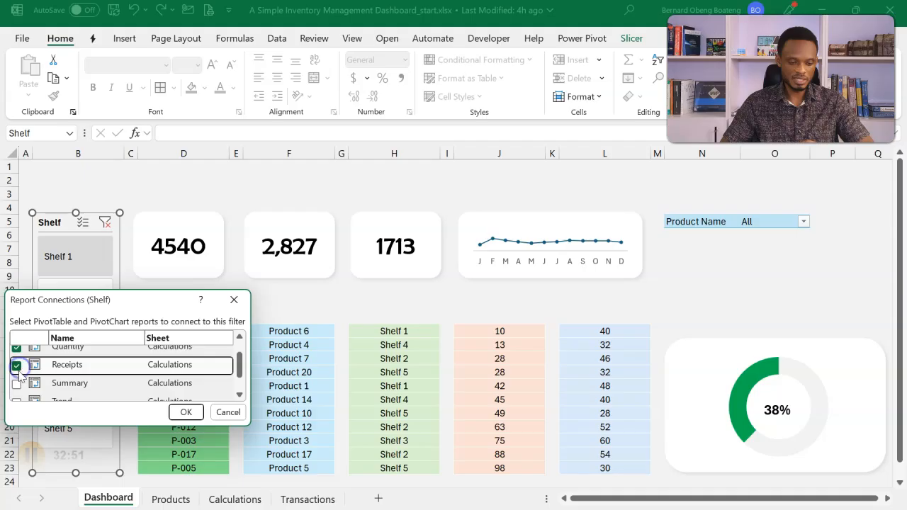
click(16, 384)
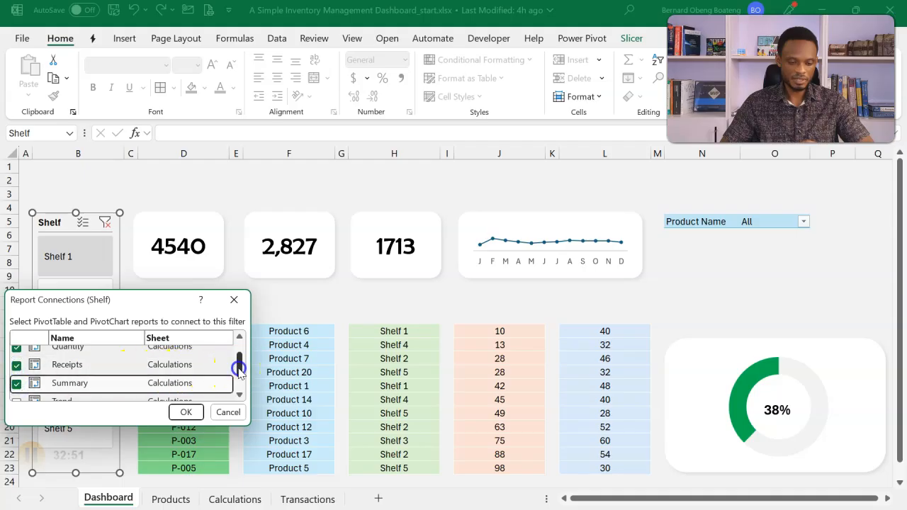
drag(239, 368, 238, 374)
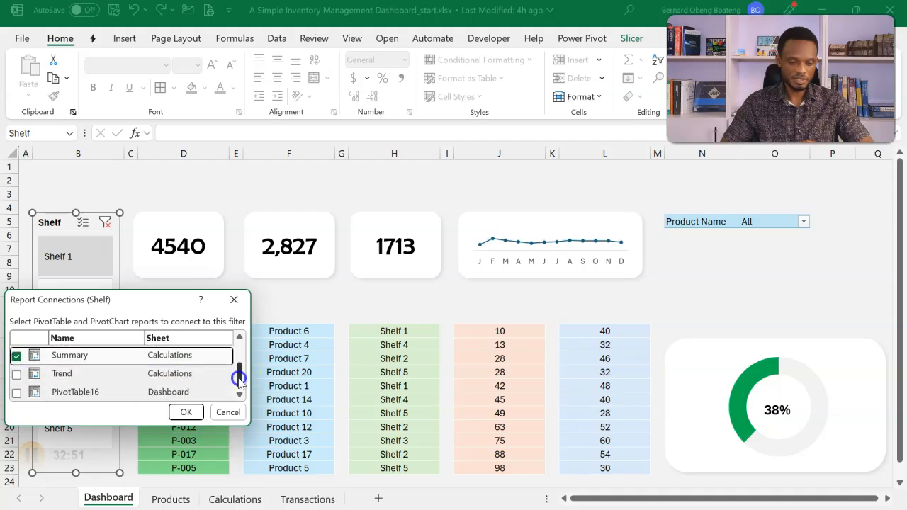
click(17, 373)
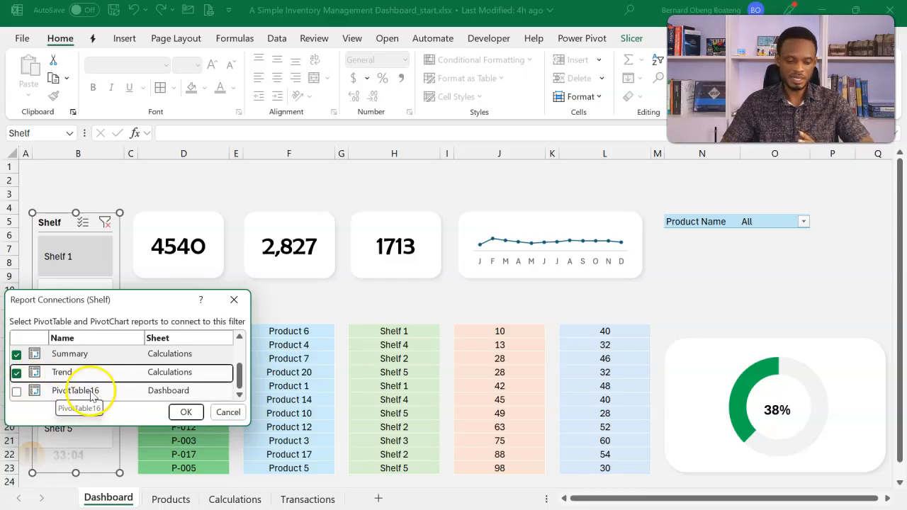
click(184, 413)
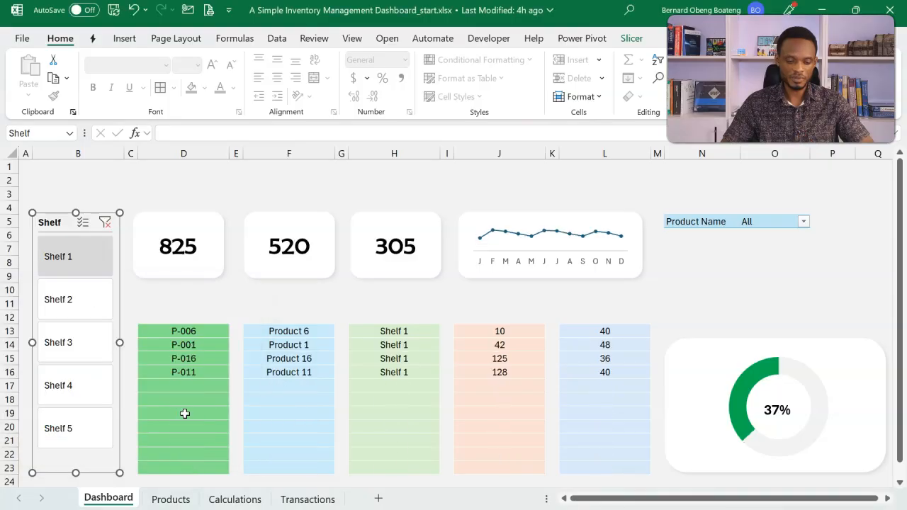
- Test the Shelf slicer with Shelf 2, Shelf 3 and Shelf 4 in turn, and clear its filter
click(85, 312)
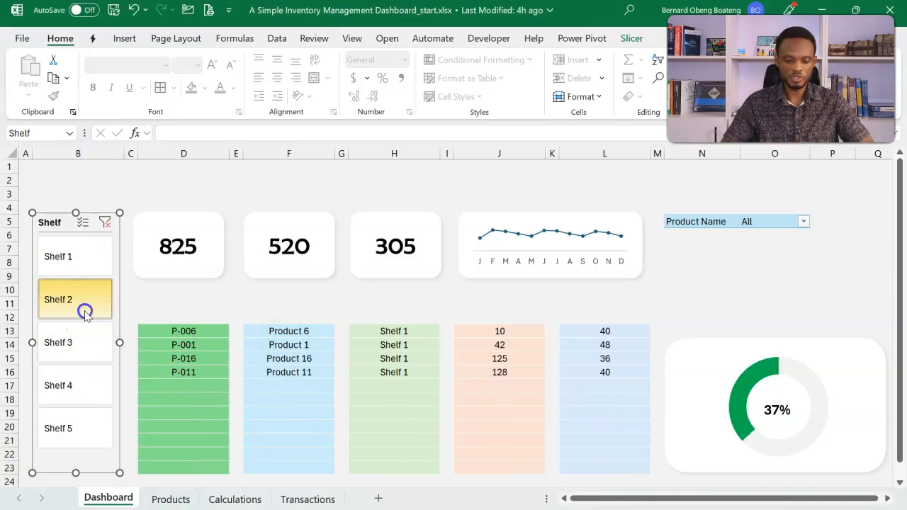
click(83, 346)
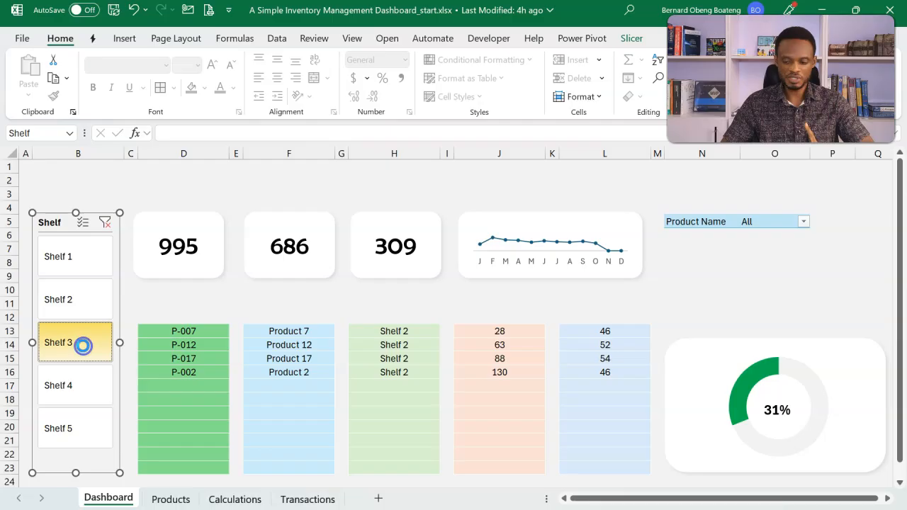
click(83, 377)
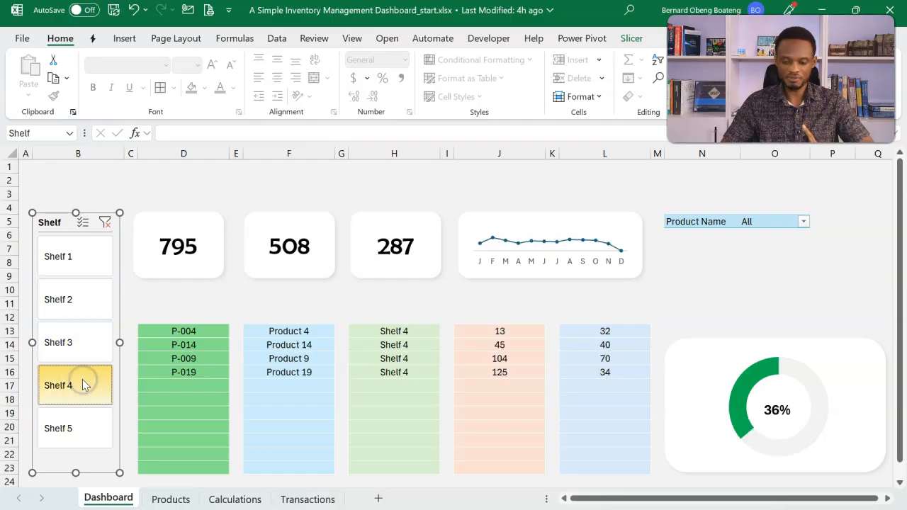
click(105, 222)
click(277, 196)
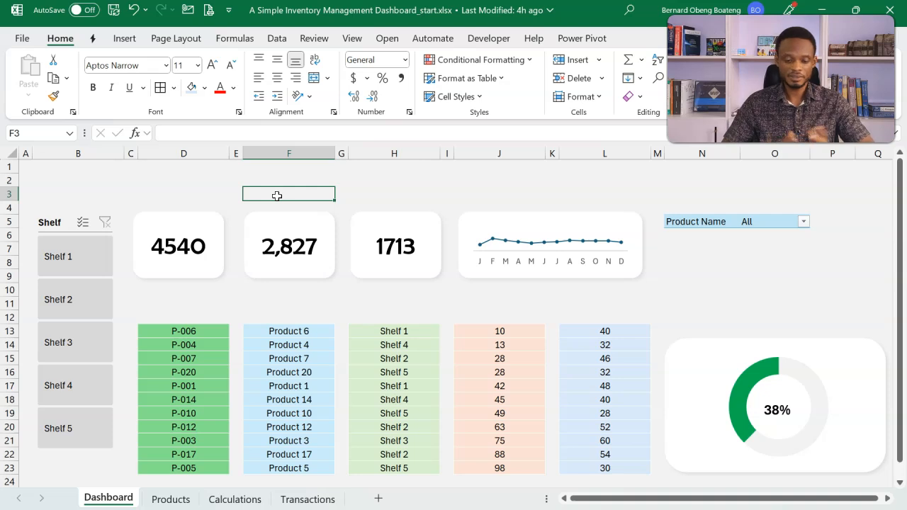
- Check the headings in the finished workbook and enter Total Received in cell D3 above the first card
click(194, 193)
key(alt+Tab)
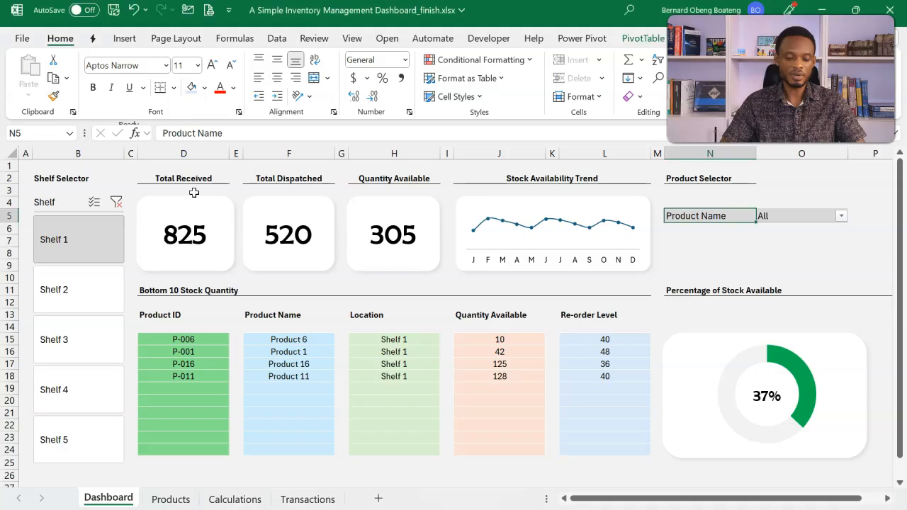
key(alt+Tab)
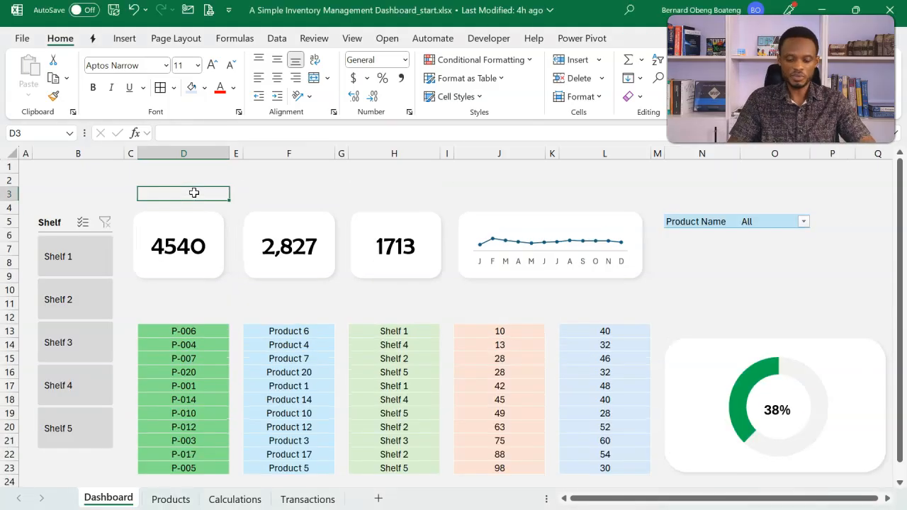
text(Total Received)
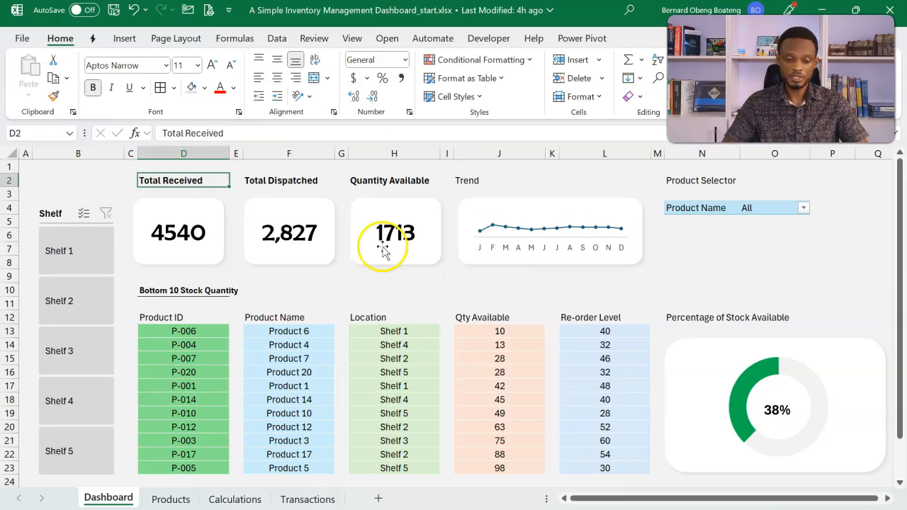
- Center the Trend heading across J2:L2 with the Center Across Selection alignment, without merging cells
click(475, 180)
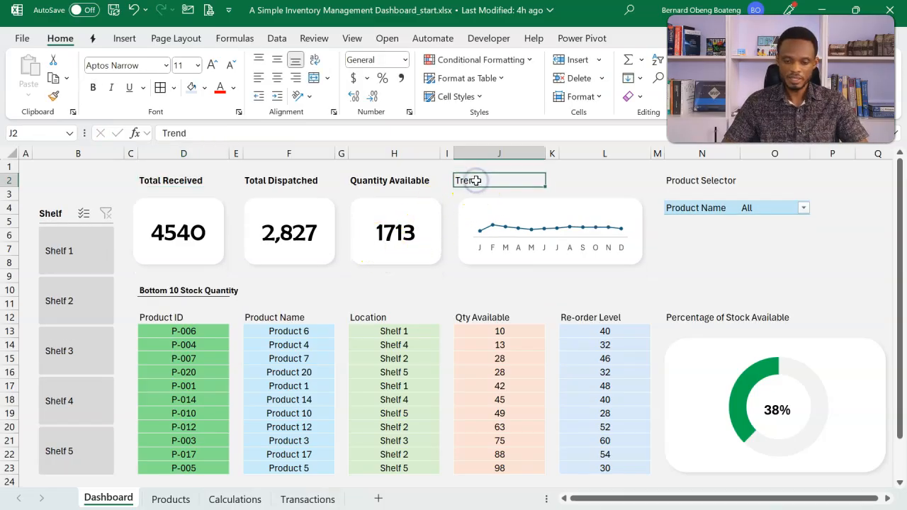
drag(481, 179, 605, 179)
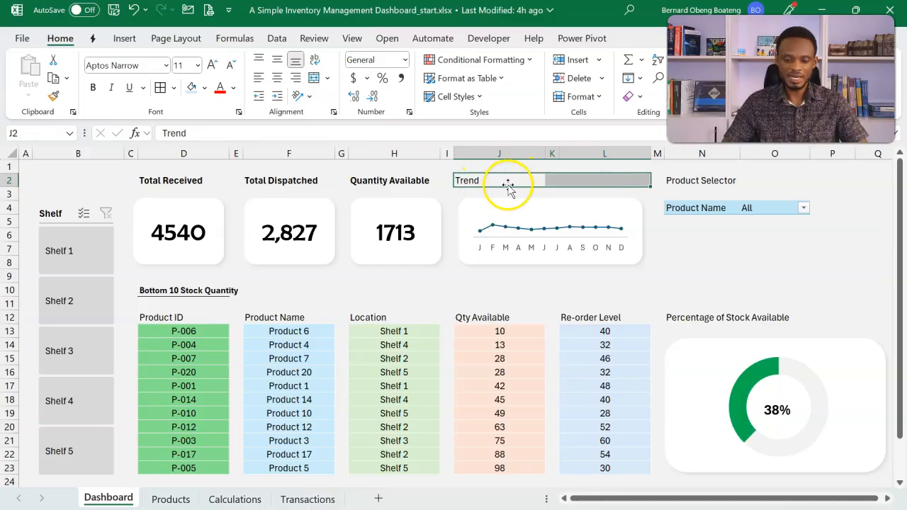
key(ctrl+1)
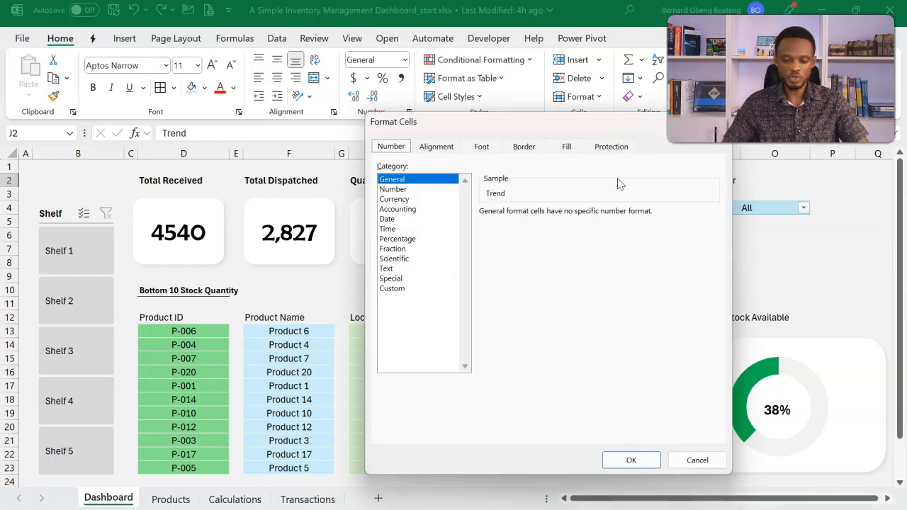
click(445, 149)
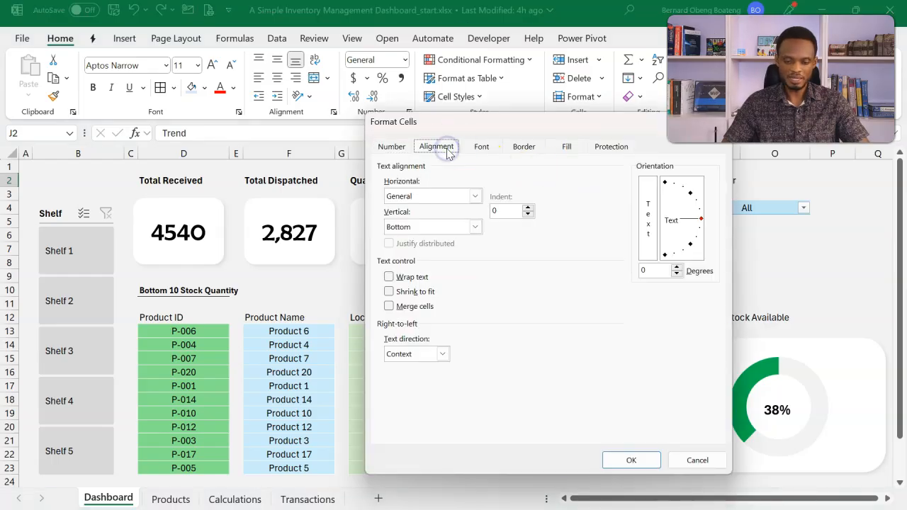
click(474, 195)
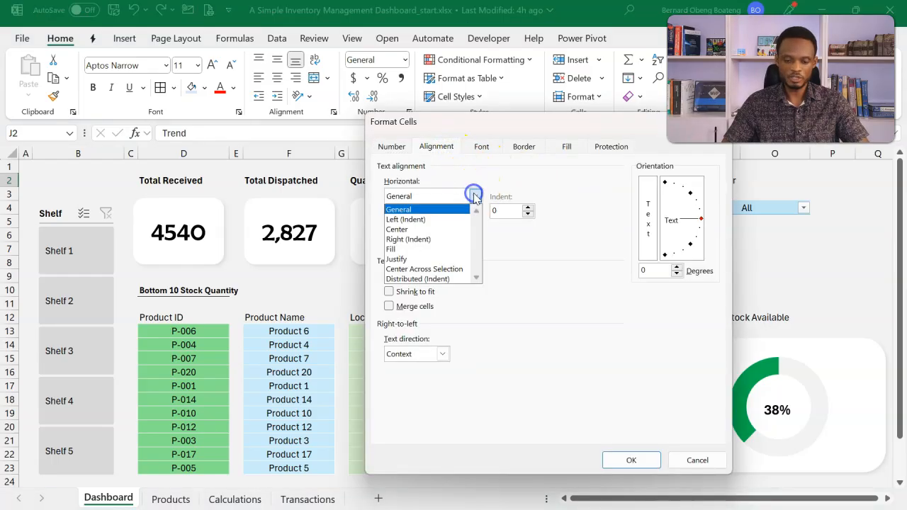
click(442, 269)
click(630, 460)
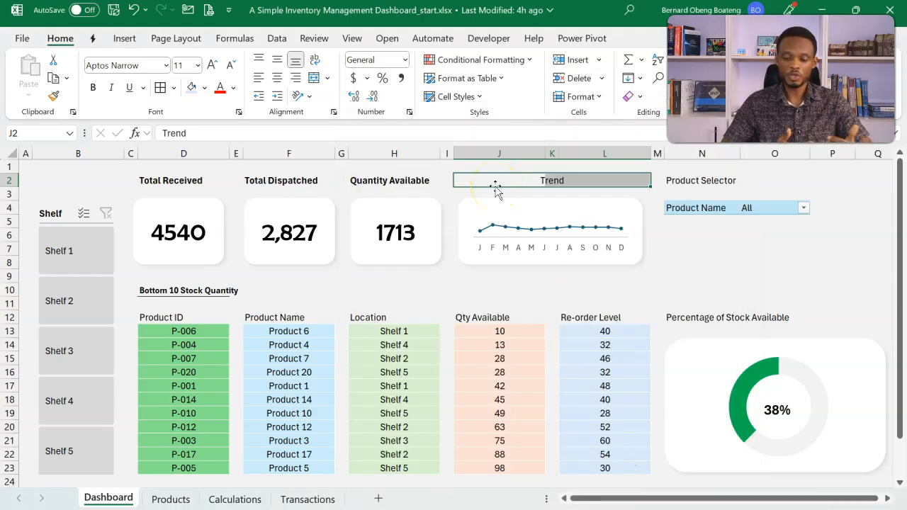
- Center the Product Selector heading across N2:O2 with the Center Across Selection alignment
click(689, 182)
drag(689, 182, 767, 181)
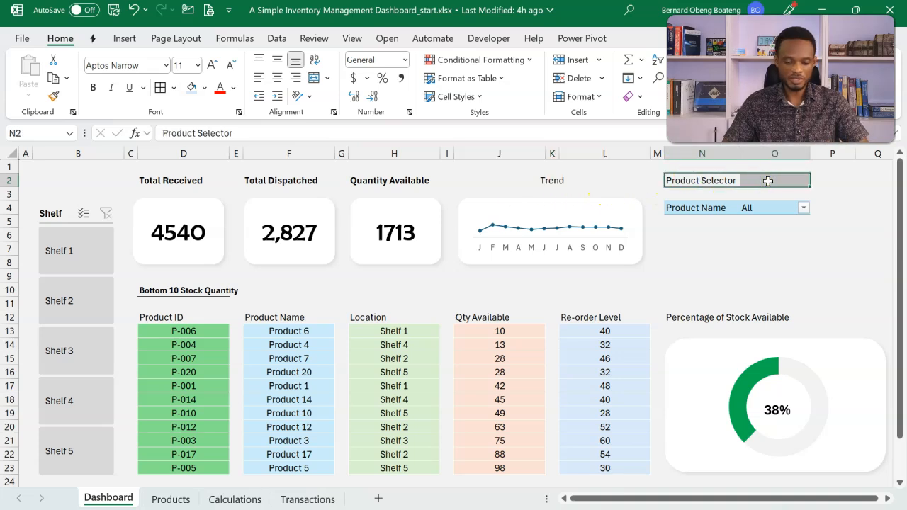
key(ctrl+1)
click(474, 196)
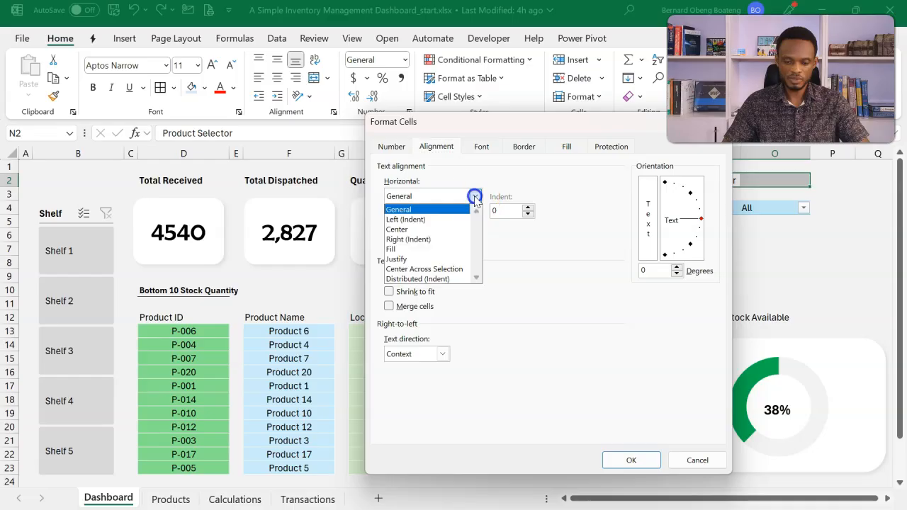
click(447, 268)
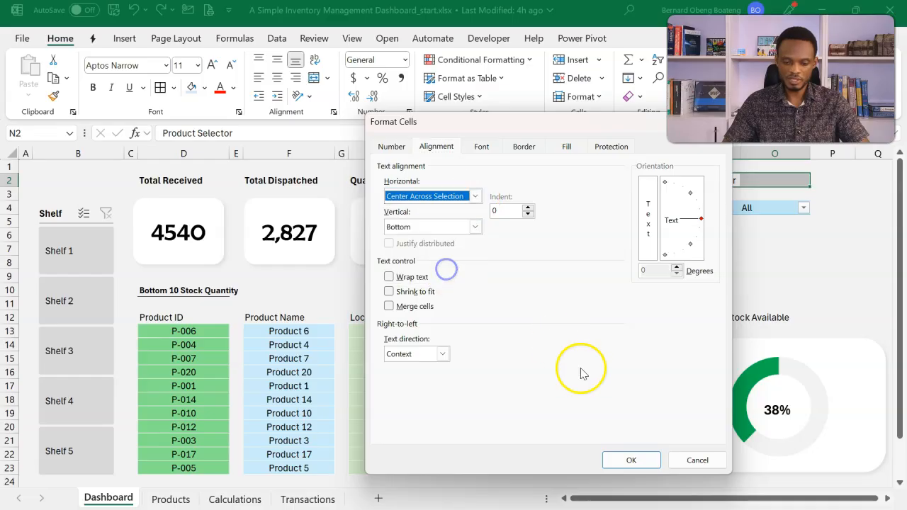
click(621, 461)
- Make the Trend heading in J2 bold to match the card headings
drag(184, 290, 617, 291)
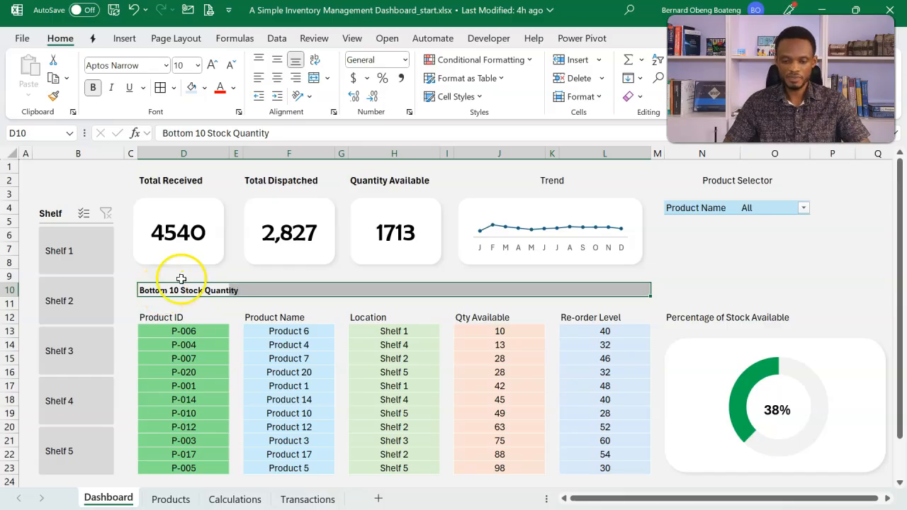
click(181, 180)
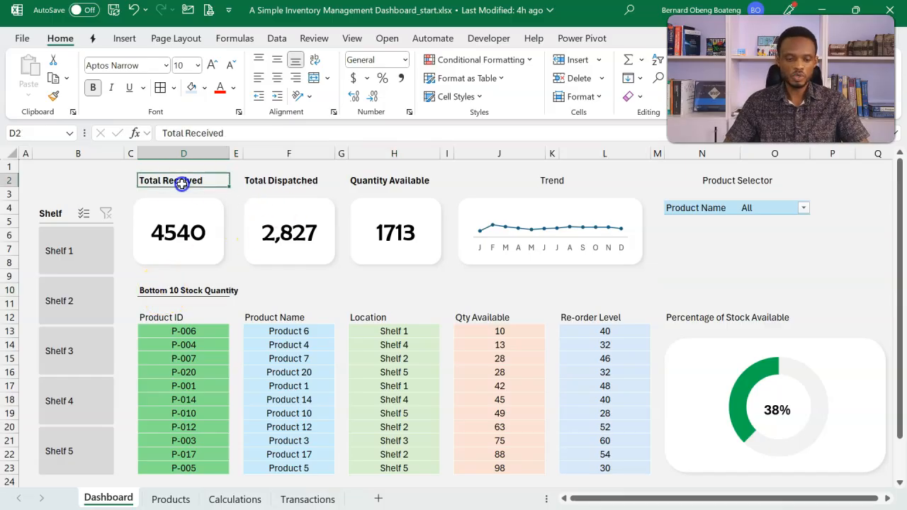
click(541, 180)
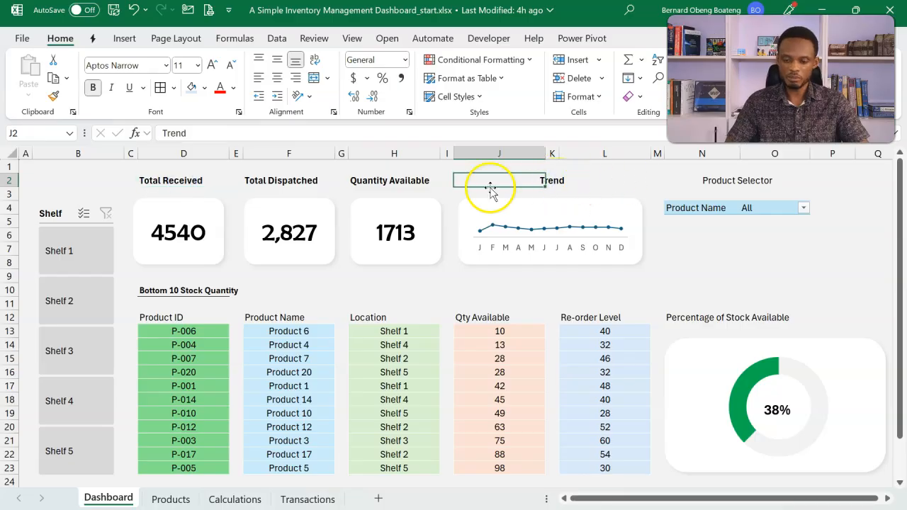
- Choose a border line color and add bottom borders to the headings in D2, F2, H2, J2:L2 and N2:O2
click(178, 192)
click(175, 88)
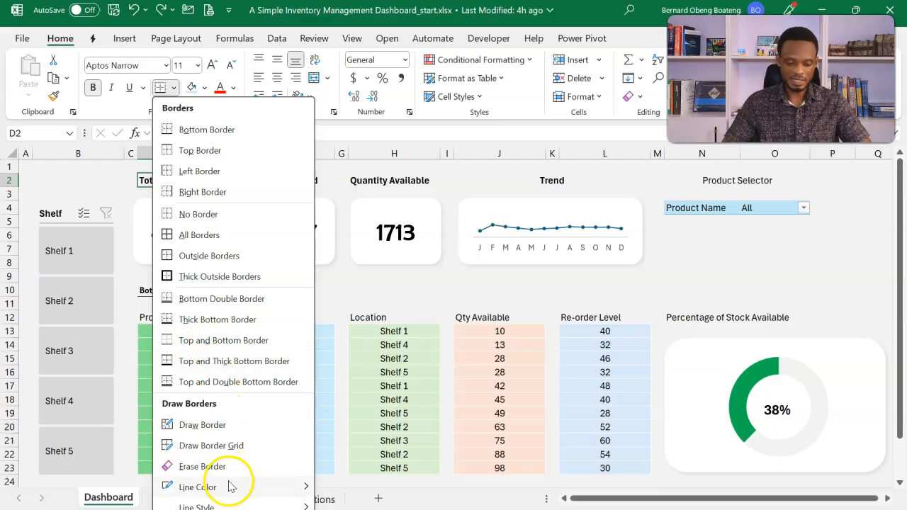
mouse_move(228, 486)
click(376, 355)
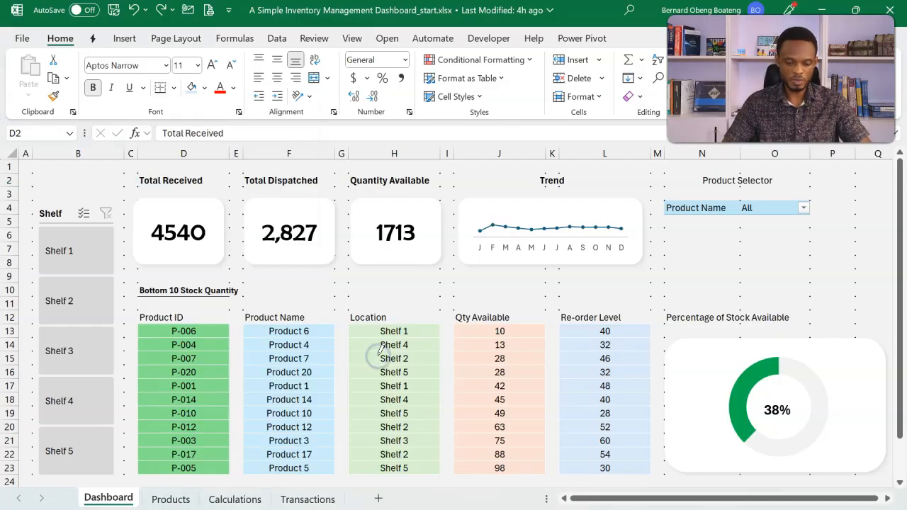
key(alt+h)
key(b)
key(n)
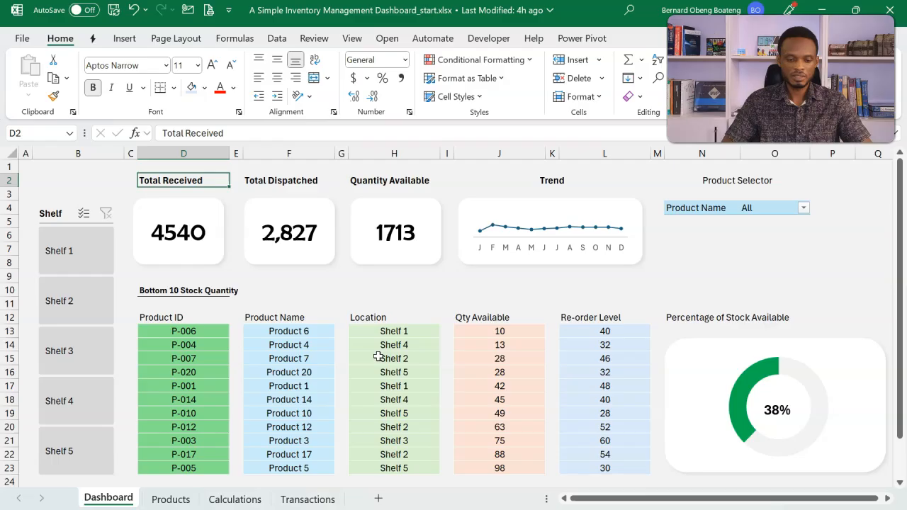
click(295, 180)
- Bold and center the stock table headings in D12:L12 and give them a bottom border
drag(184, 317, 601, 318)
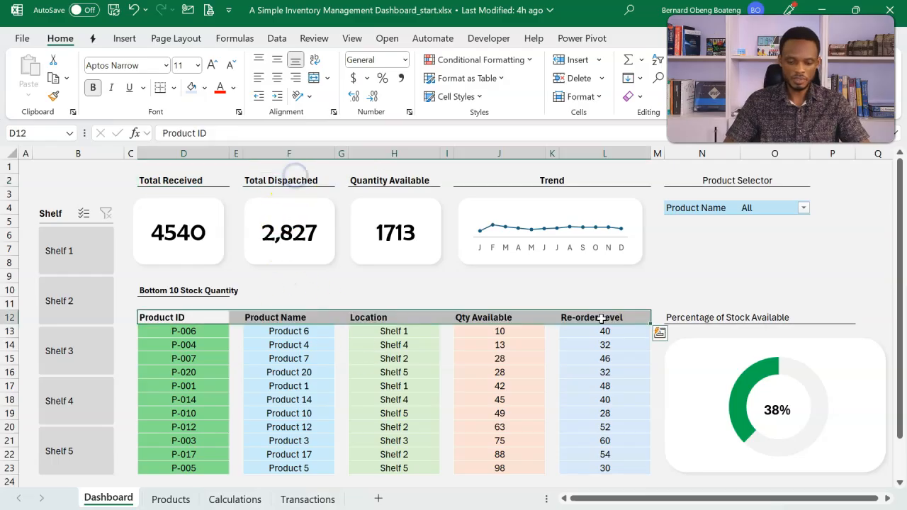
click(276, 79)
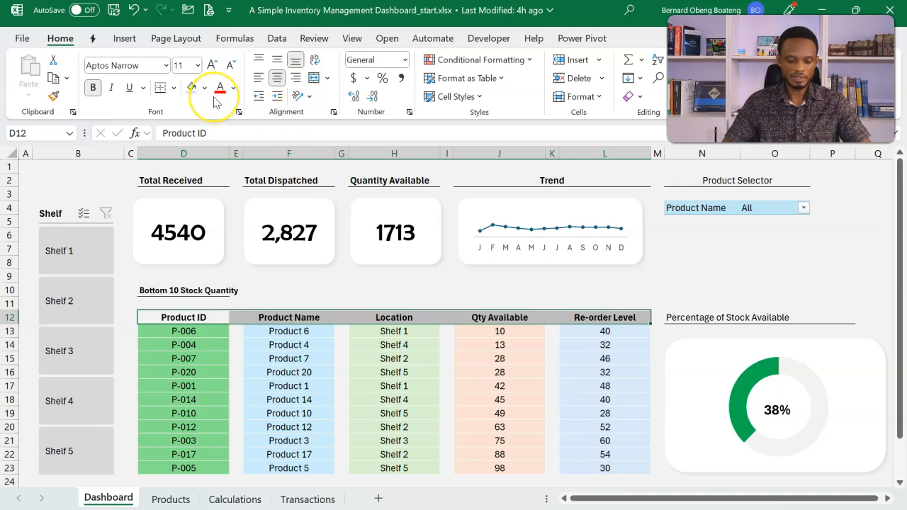
key(o)
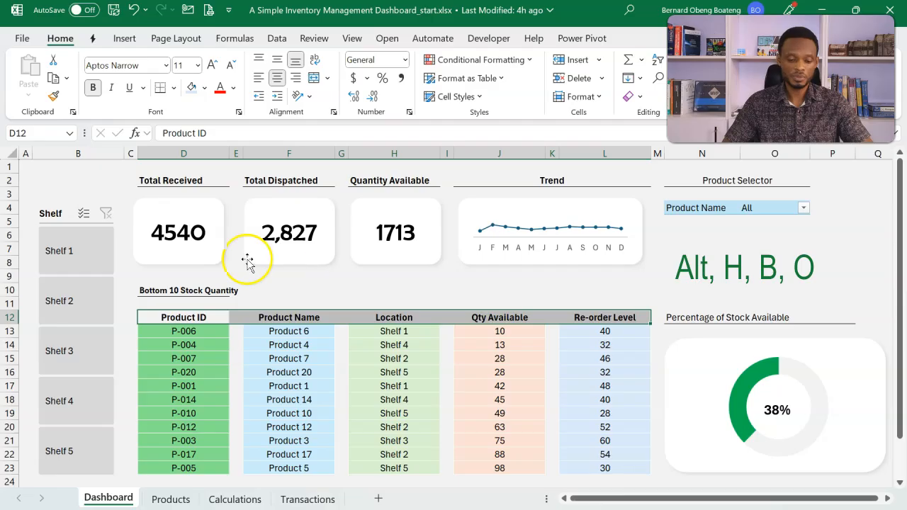
- Increase the Bottom 10 Stock Quantity heading in D10 to font size 11 and add a bottom border across D10:L10
click(152, 289)
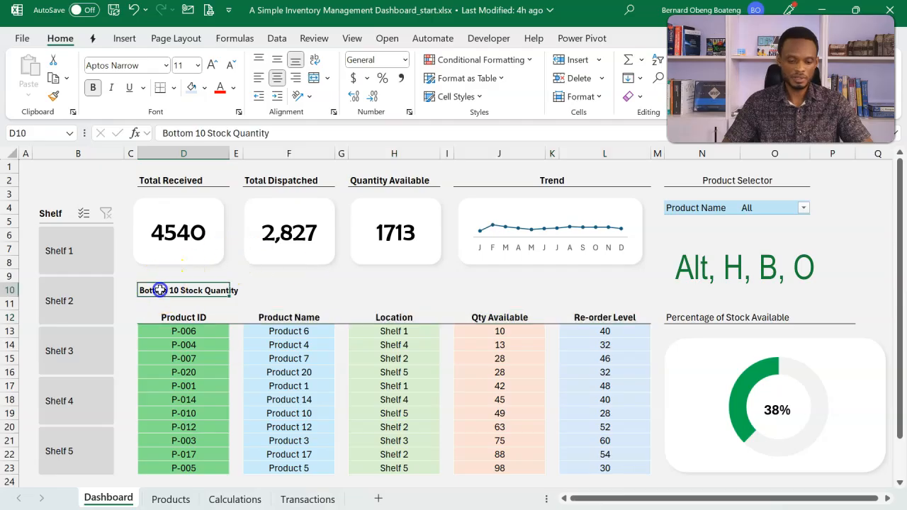
click(211, 66)
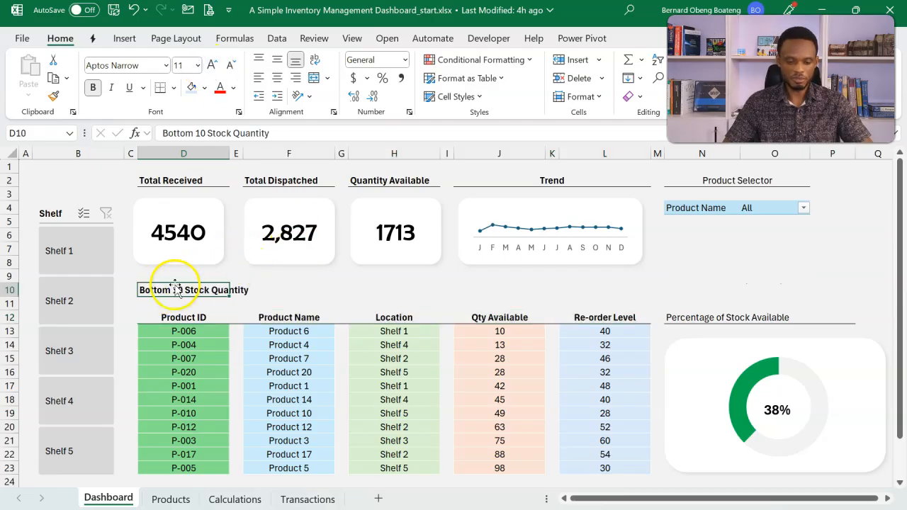
drag(170, 290, 641, 289)
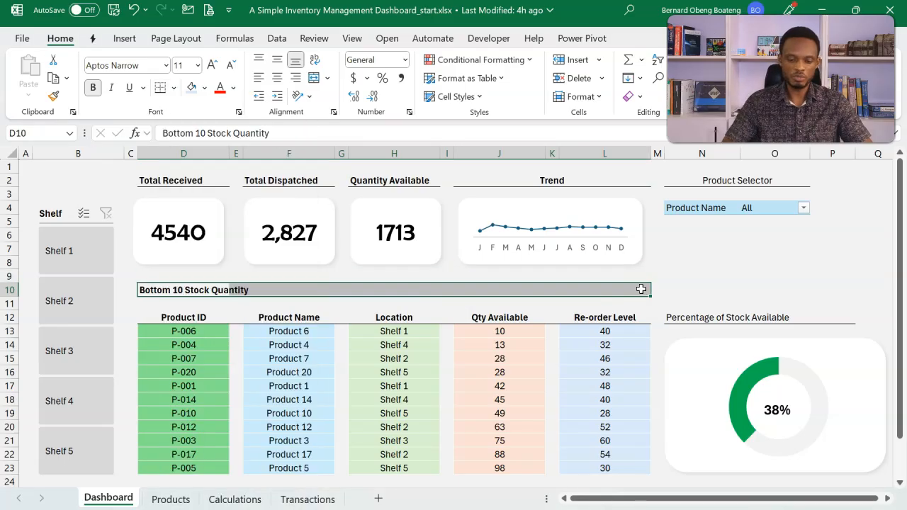
click(723, 273)
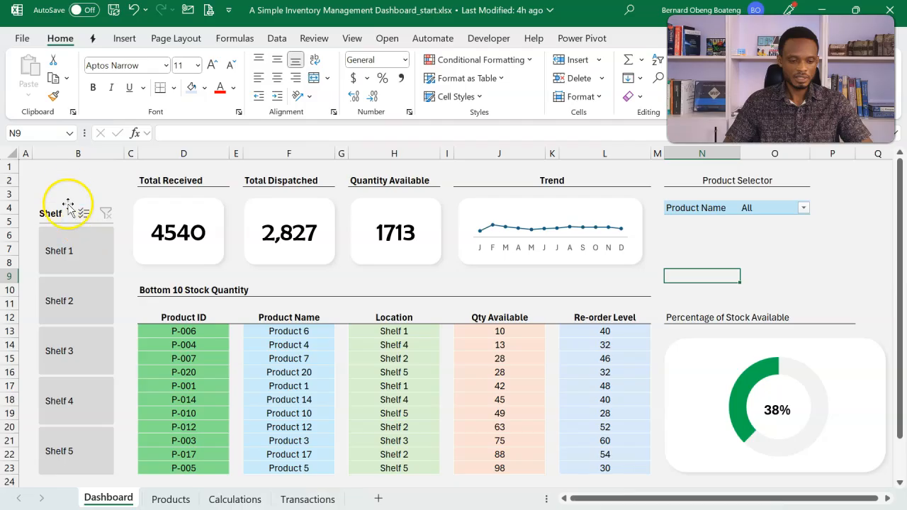
- Enter the heading Select Shelf in B2, make it bold and give it a bottom border
click(68, 180)
text(Sl)
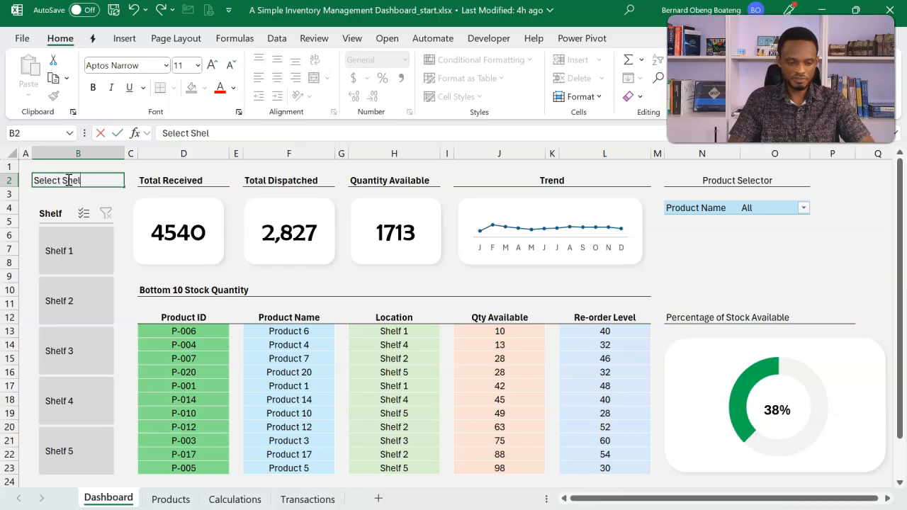
key(ctrl+Return)
key(ctrl+b)
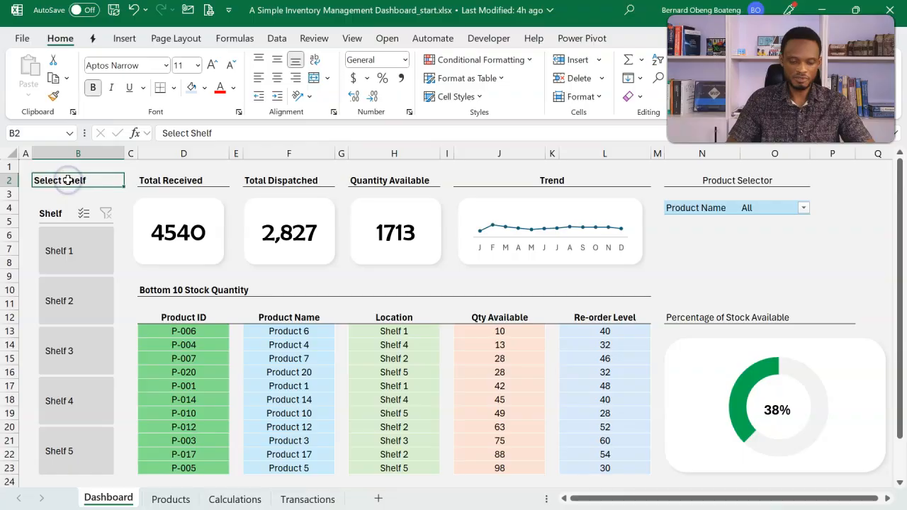
click(158, 94)
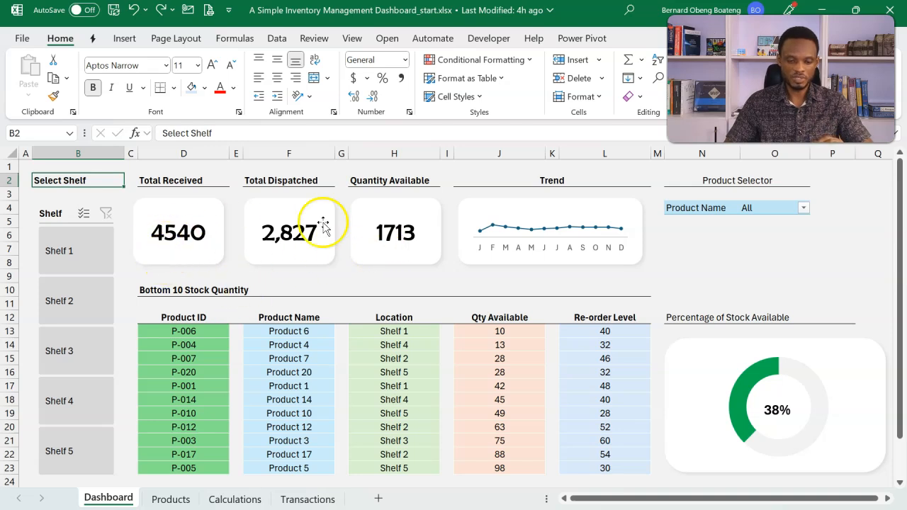
- On the Calculations sheet, copy the Dispatch value's formatting from F4 to the Receipts value in B4 and the Quantity value in J4
click(218, 499)
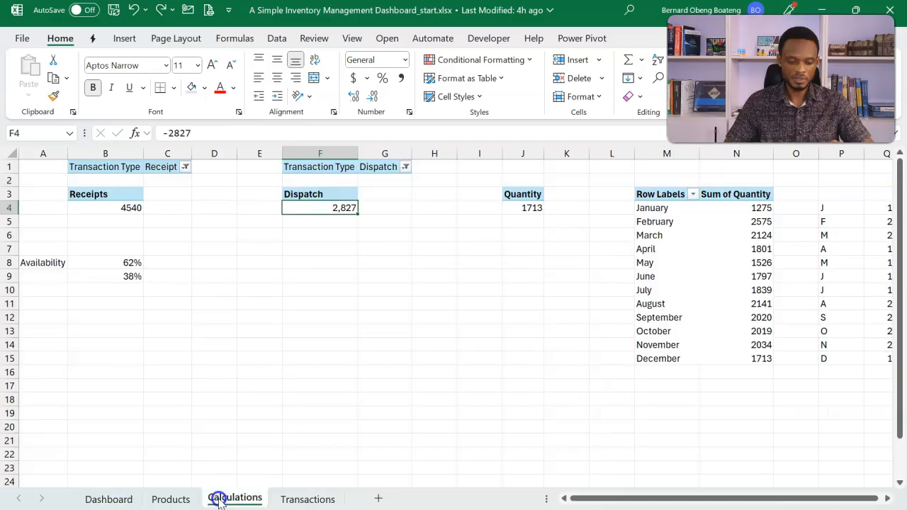
click(55, 97)
click(124, 207)
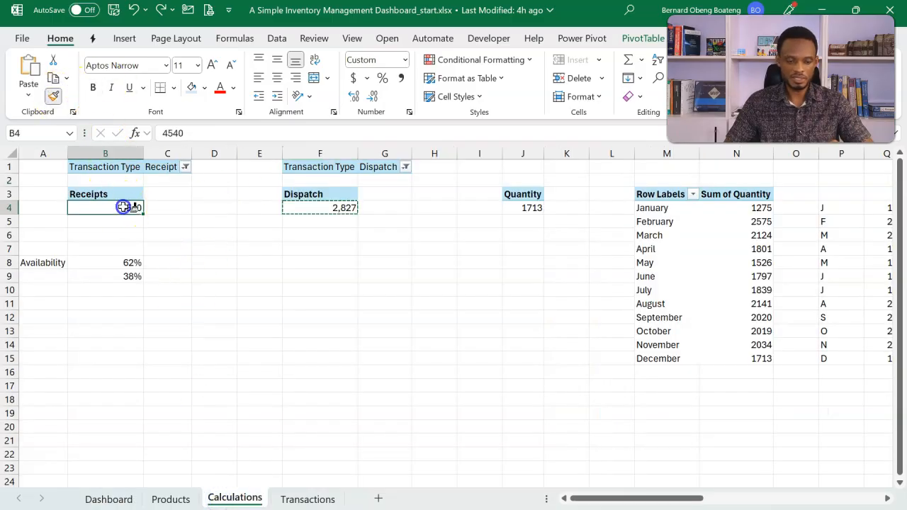
click(520, 208)
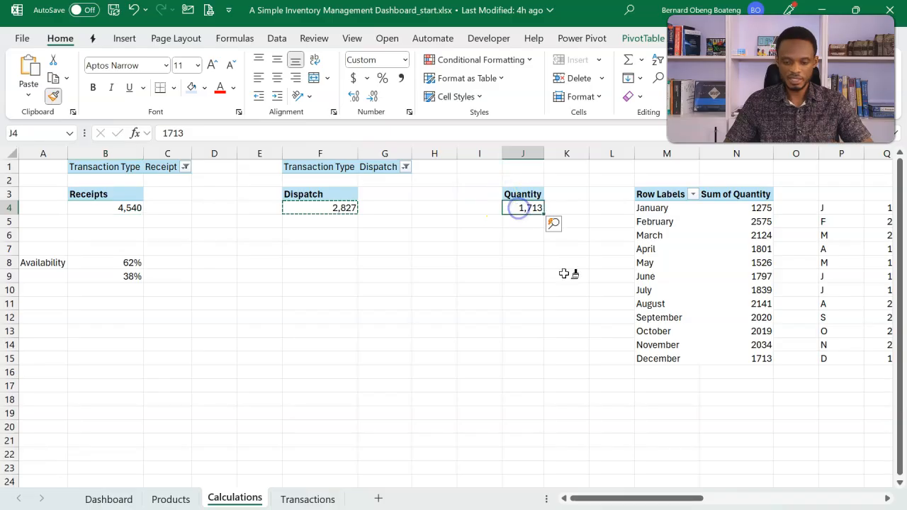
- Set the Trend PivotTable's display options to show items with no data on rows
scroll(577, 303, right, 6)
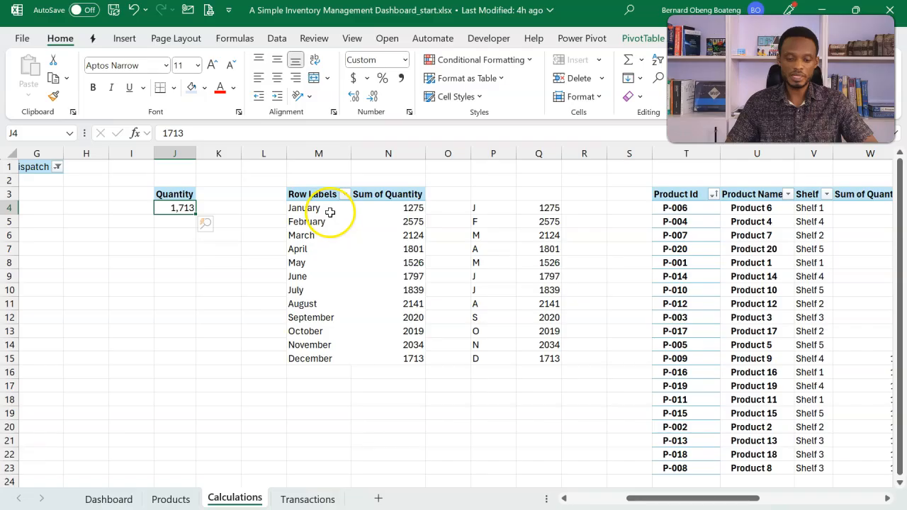
click(325, 249)
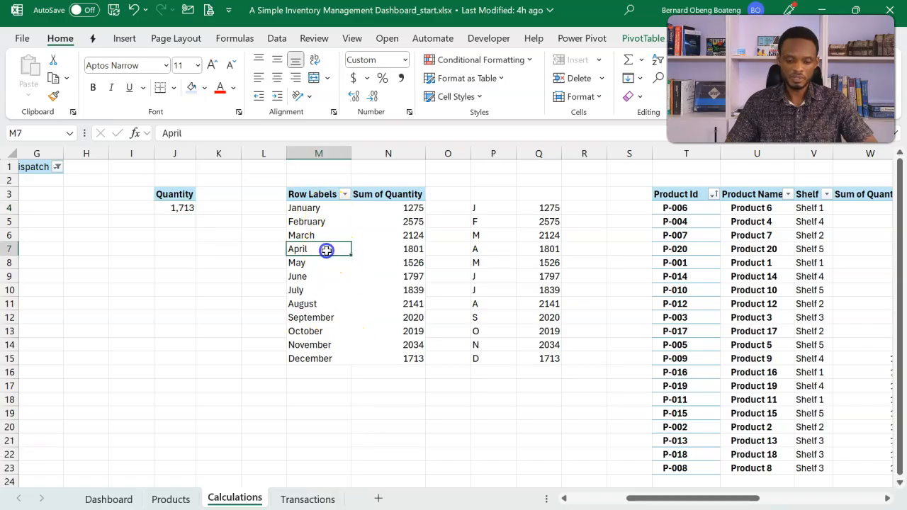
click(318, 208)
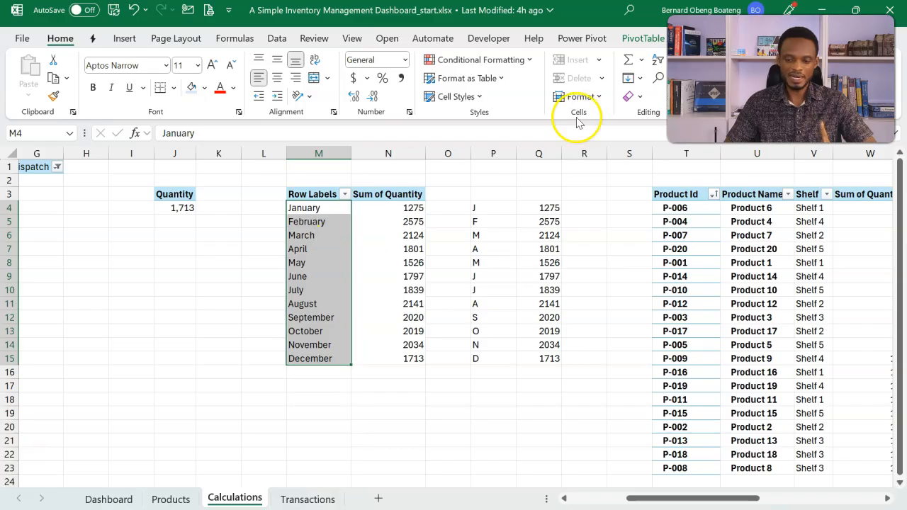
click(655, 40)
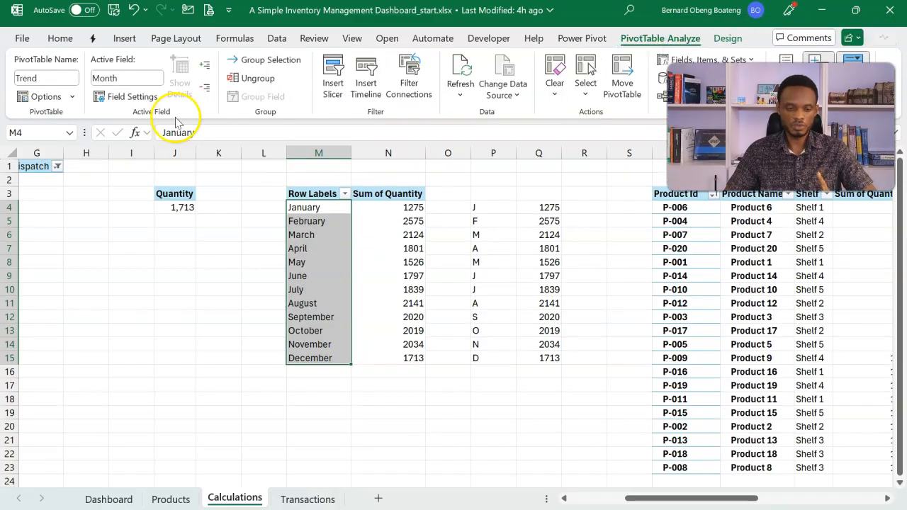
click(70, 96)
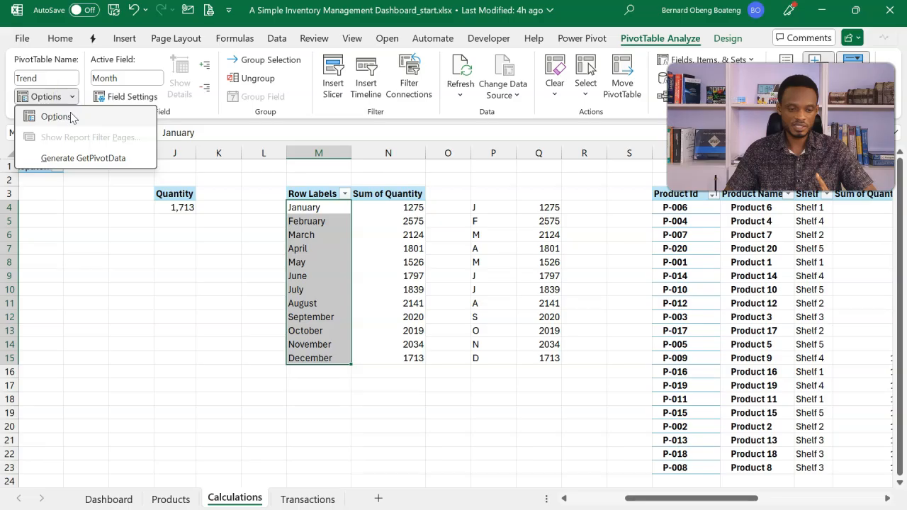
click(57, 116)
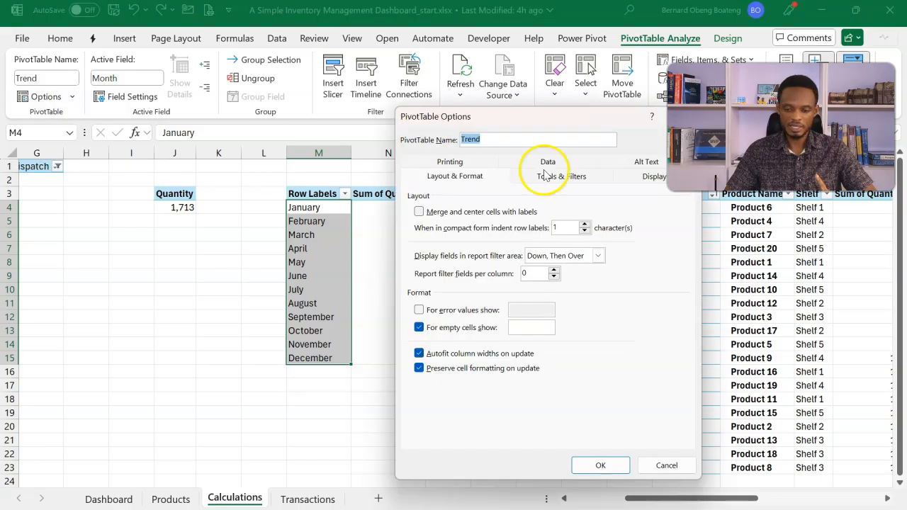
click(658, 178)
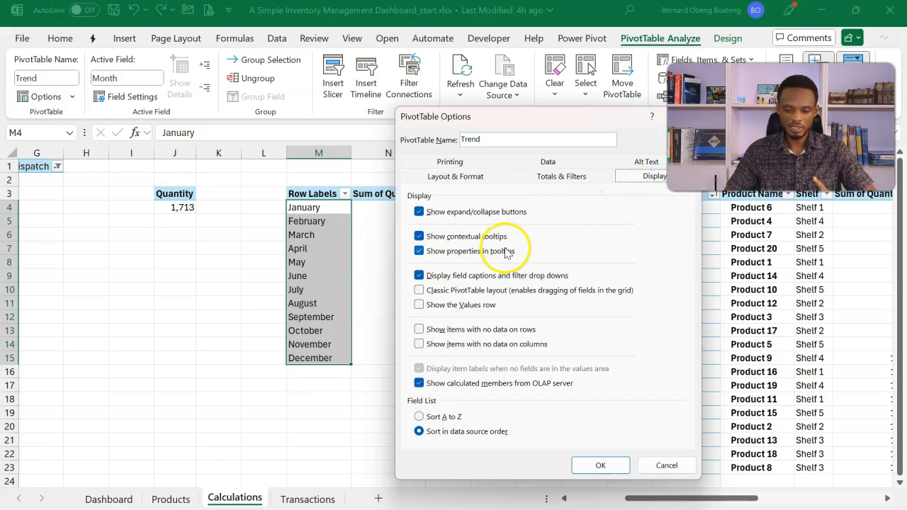
click(419, 330)
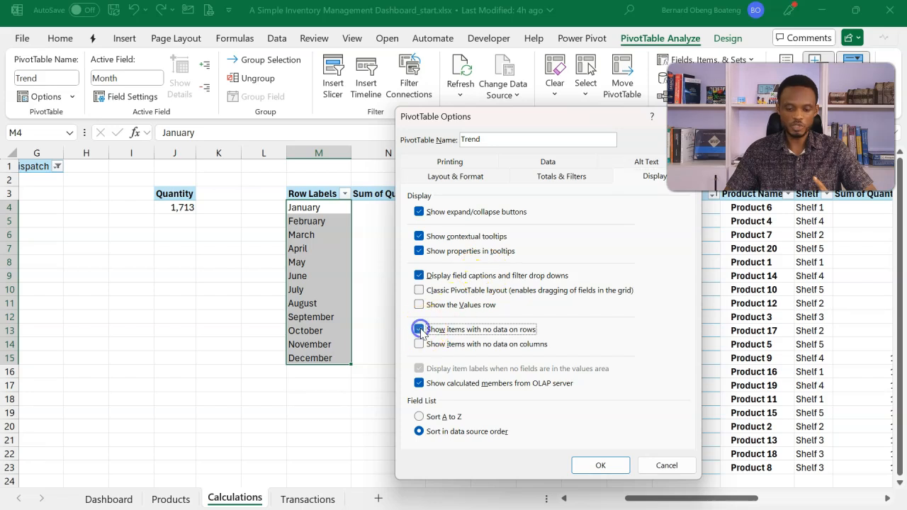
click(588, 464)
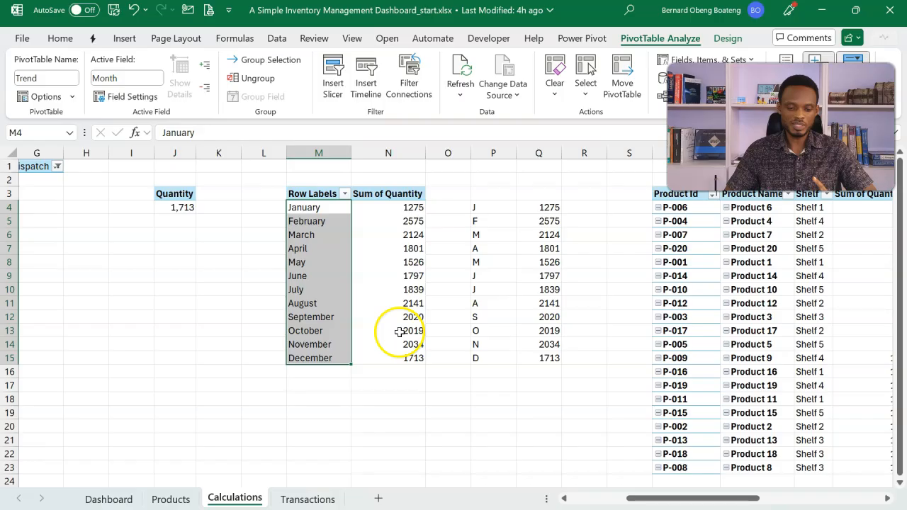
- Test the Dashboard's Shelf slicer by filtering to Shelf 2, Shelf 1 and Shelf 3, and clear the filter
mouse_move(403, 274)
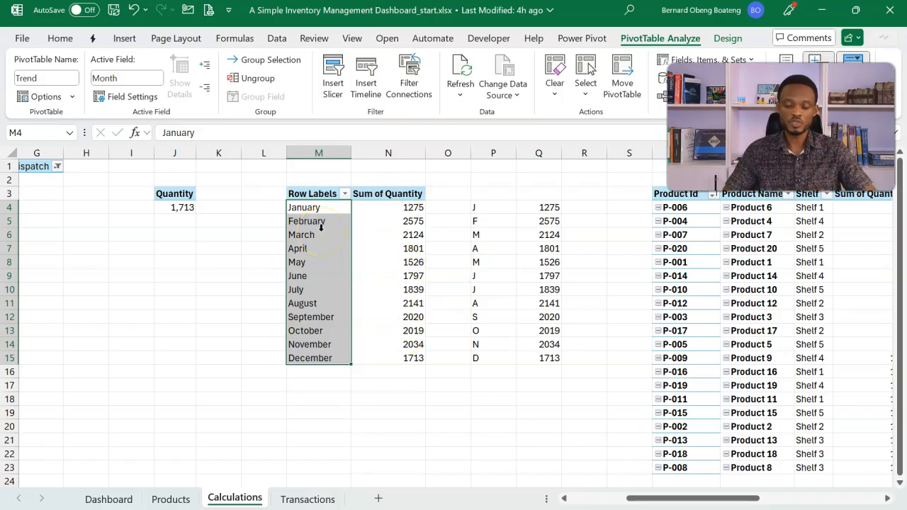
click(121, 498)
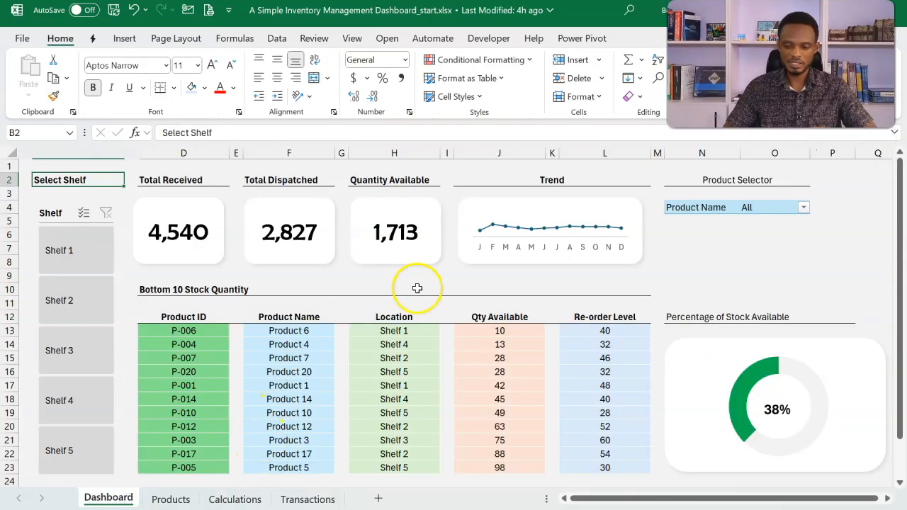
click(96, 312)
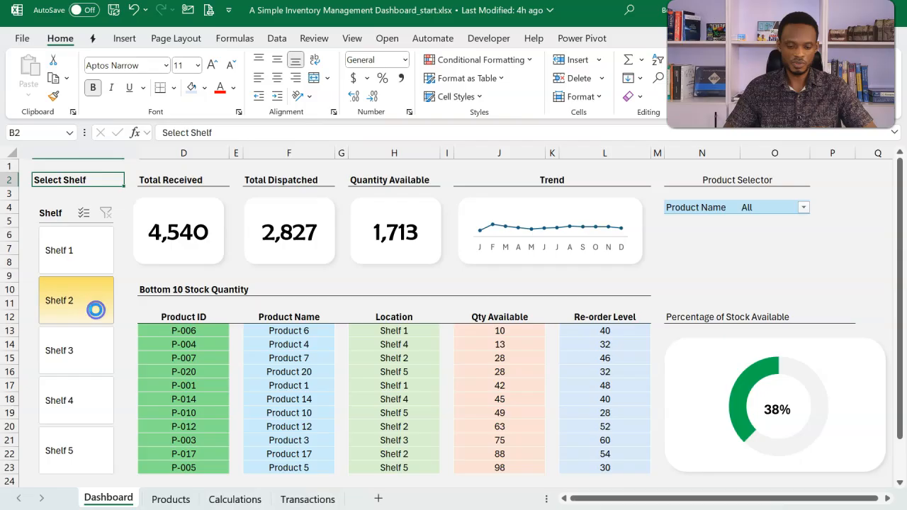
click(90, 259)
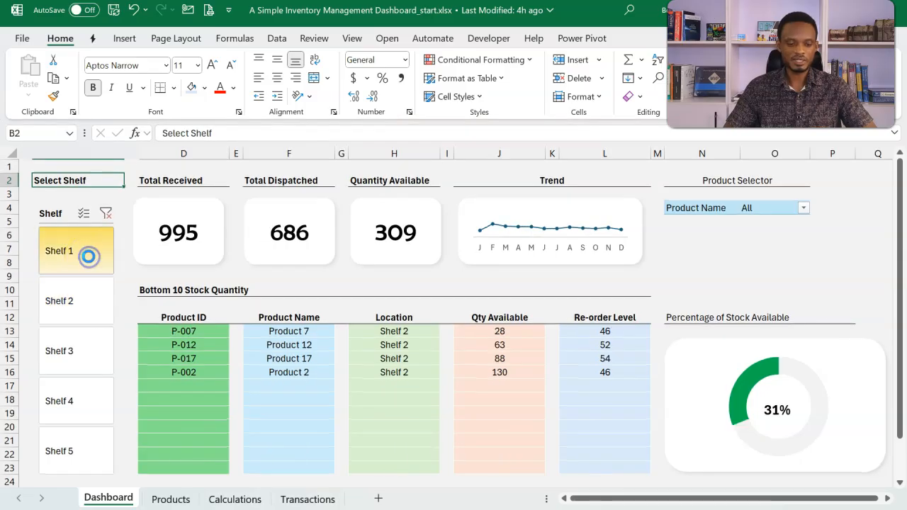
click(80, 358)
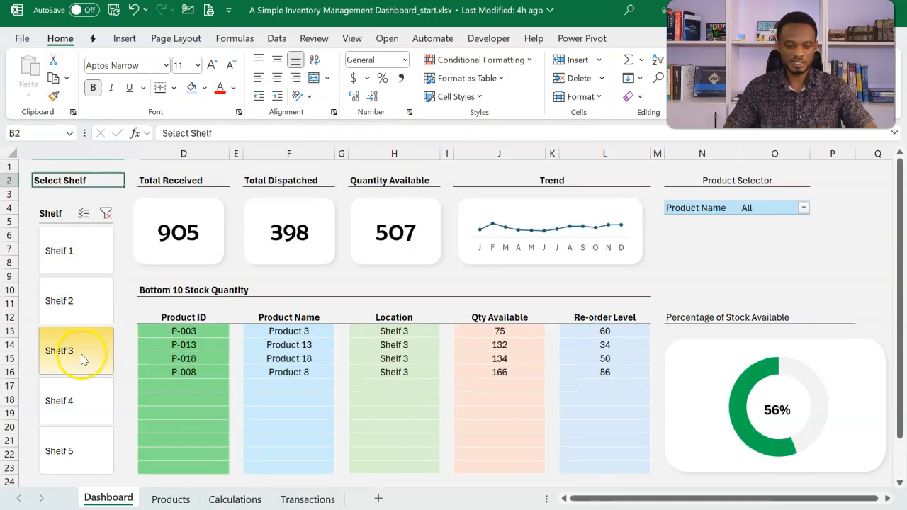
click(107, 214)
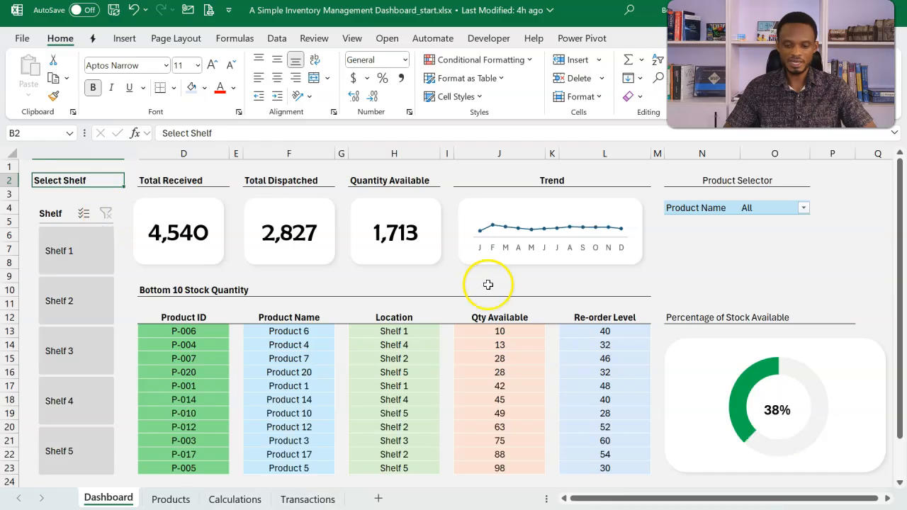